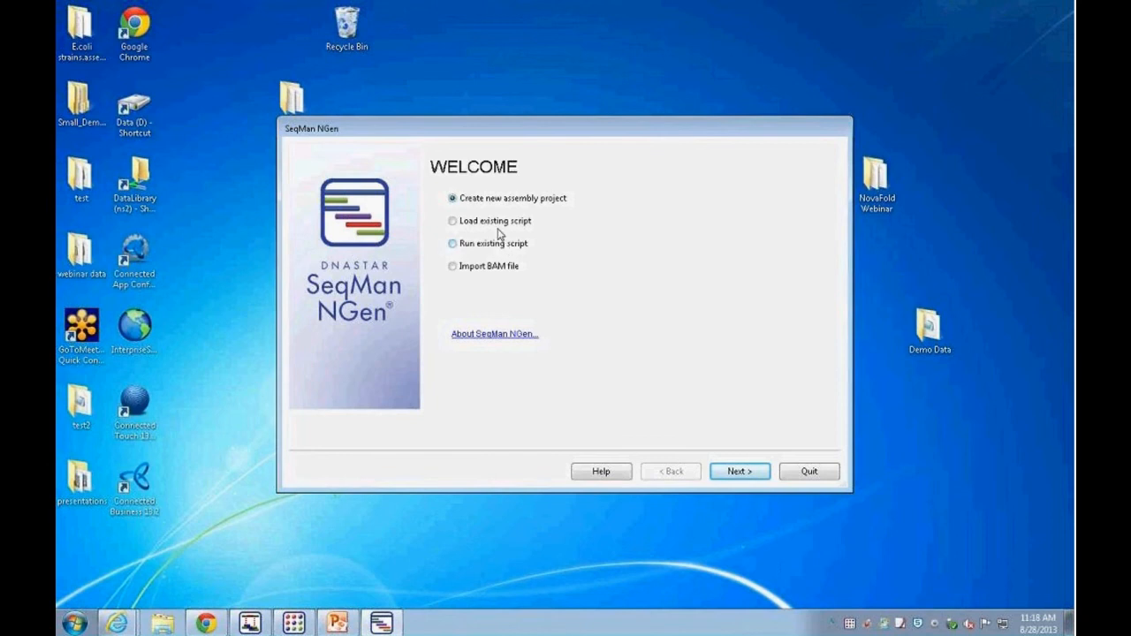
Step: Start creating a new assembly project in the SeqMan NGen wizard
{"action": "left_click_drag", "start_coordinate": [521, 129], "coordinate": [547, 131]}
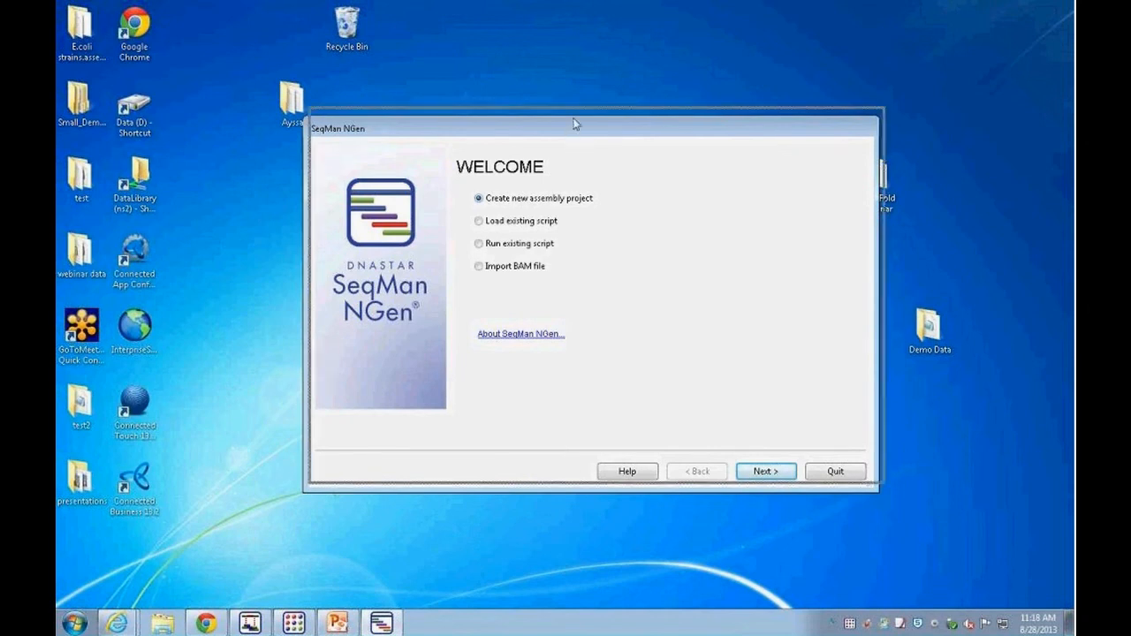
{"action": "left_click_drag", "start_coordinate": [575, 124], "coordinate": [582, 111]}
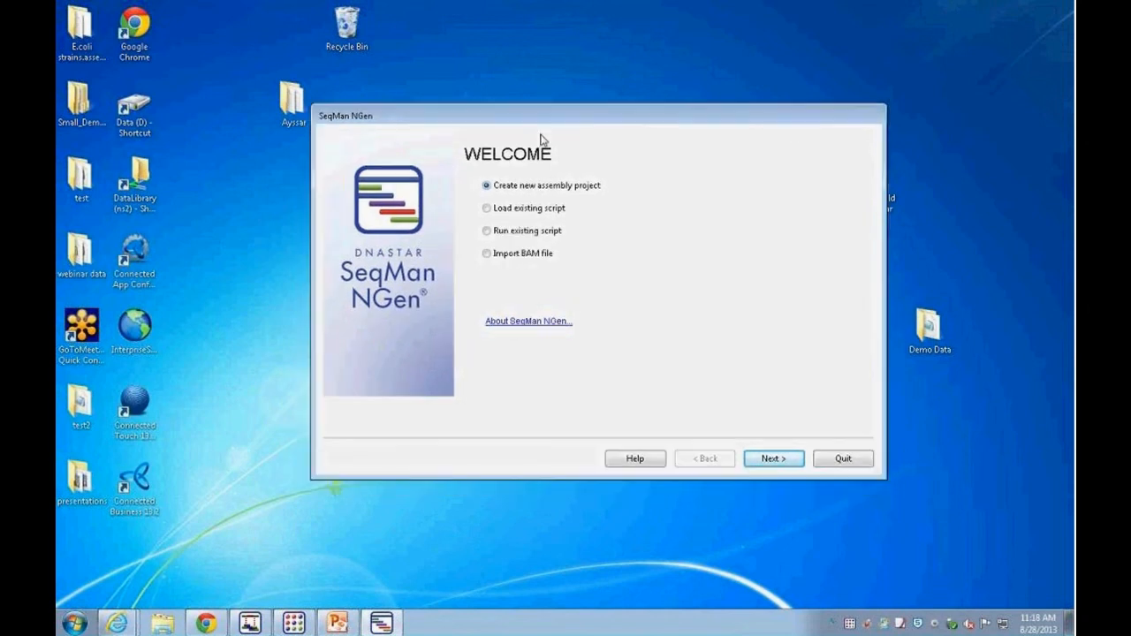
{"action": "left_click", "coordinate": [786, 464]}
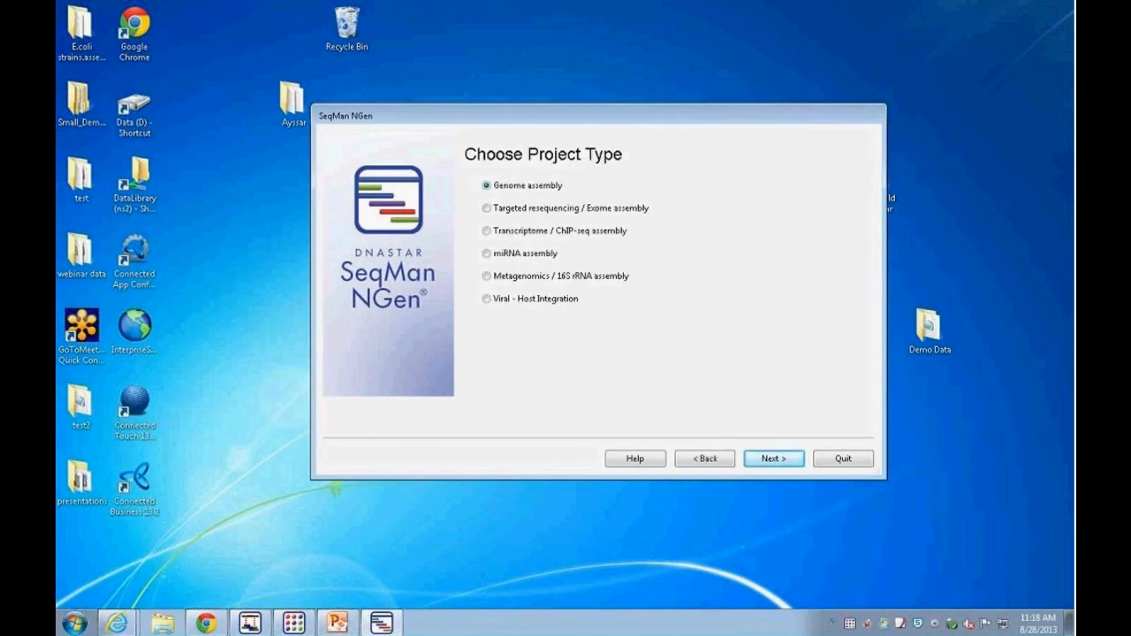
Step: Compare the assembly types offered for Targeted resequencing and Genome assembly project types
{"action": "left_click", "coordinate": [486, 209]}
{"action": "left_click", "coordinate": [773, 459]}
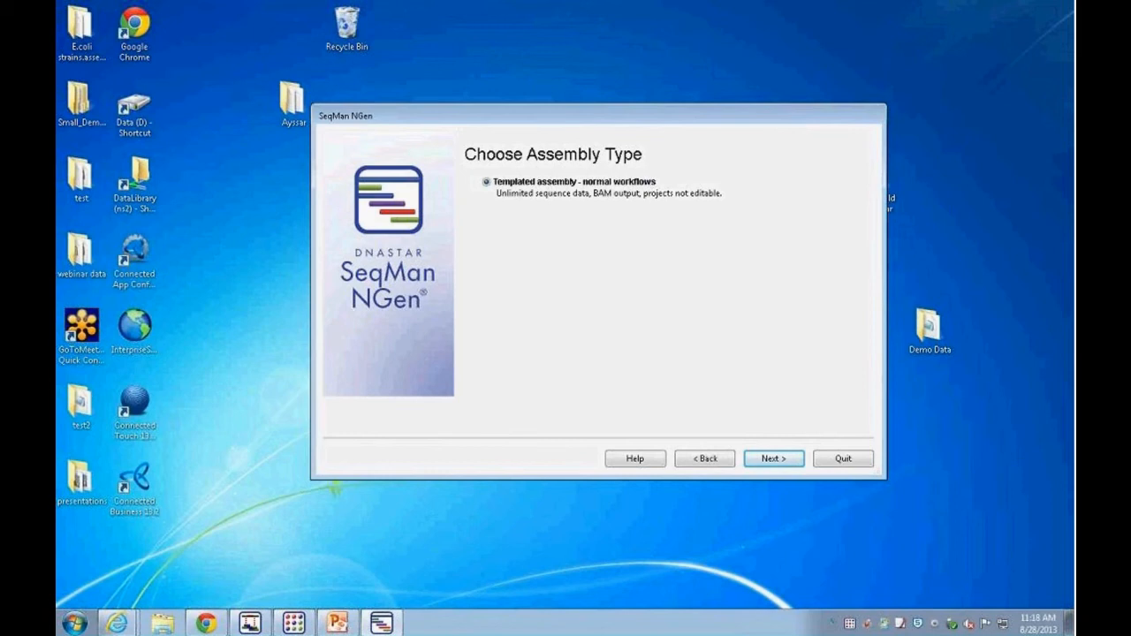
{"action": "left_click", "coordinate": [706, 457]}
{"action": "left_click", "coordinate": [486, 185]}
{"action": "left_click", "coordinate": [774, 460]}
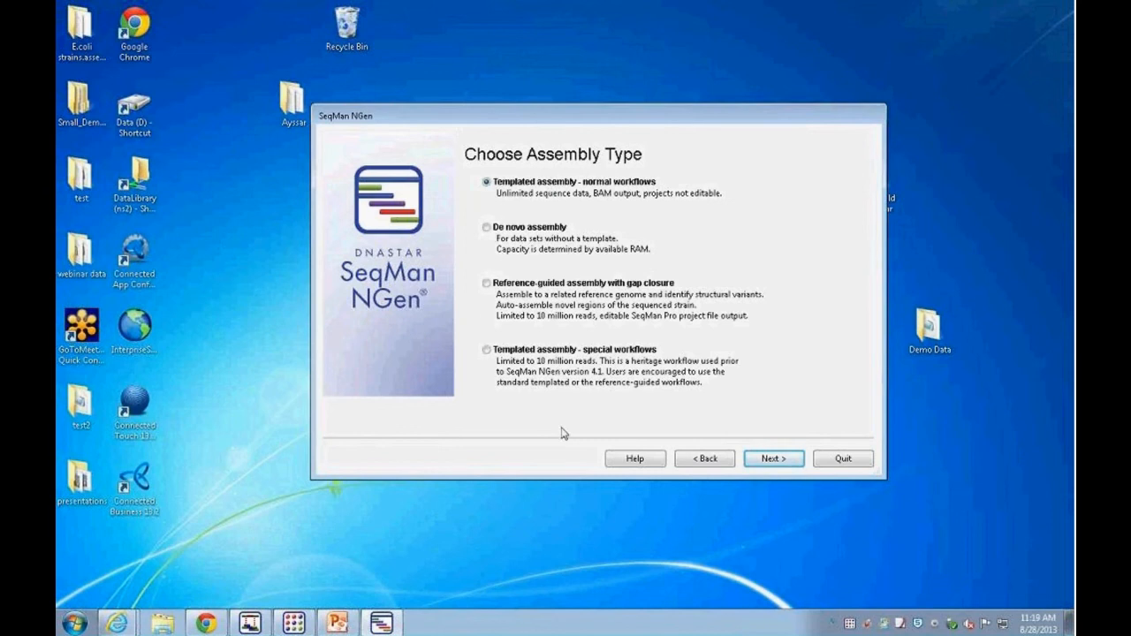
{"action": "left_click", "coordinate": [711, 459]}
Step: Choose a Targeted resequencing / Exome assembly project with templated assembly
{"action": "left_click", "coordinate": [487, 209]}
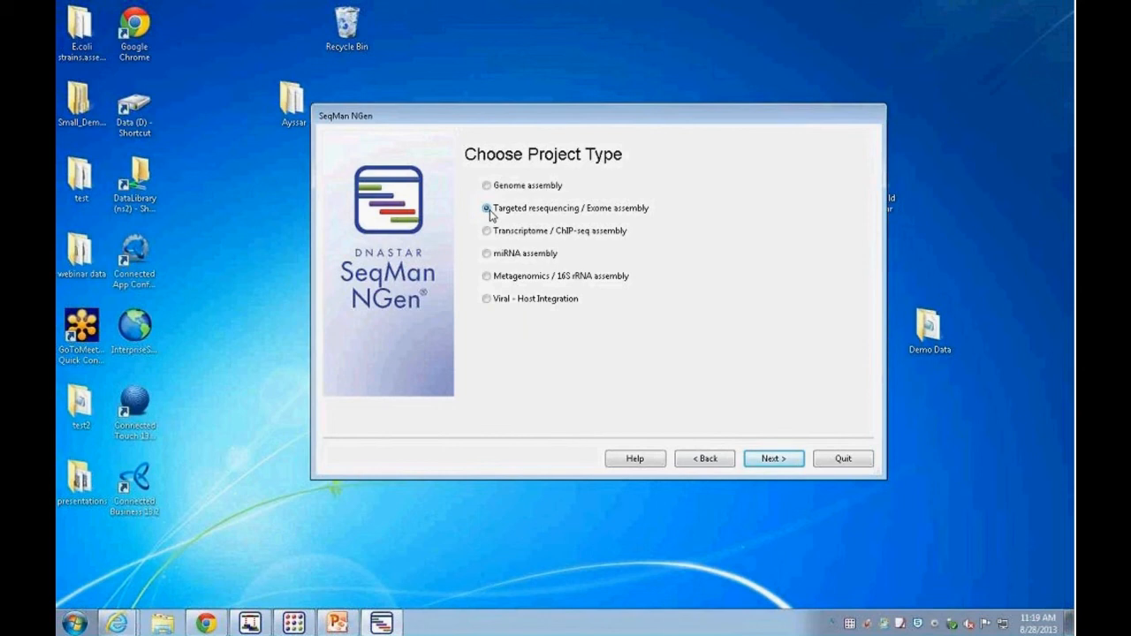
{"action": "left_click", "coordinate": [772, 459]}
{"action": "left_click", "coordinate": [769, 461]}
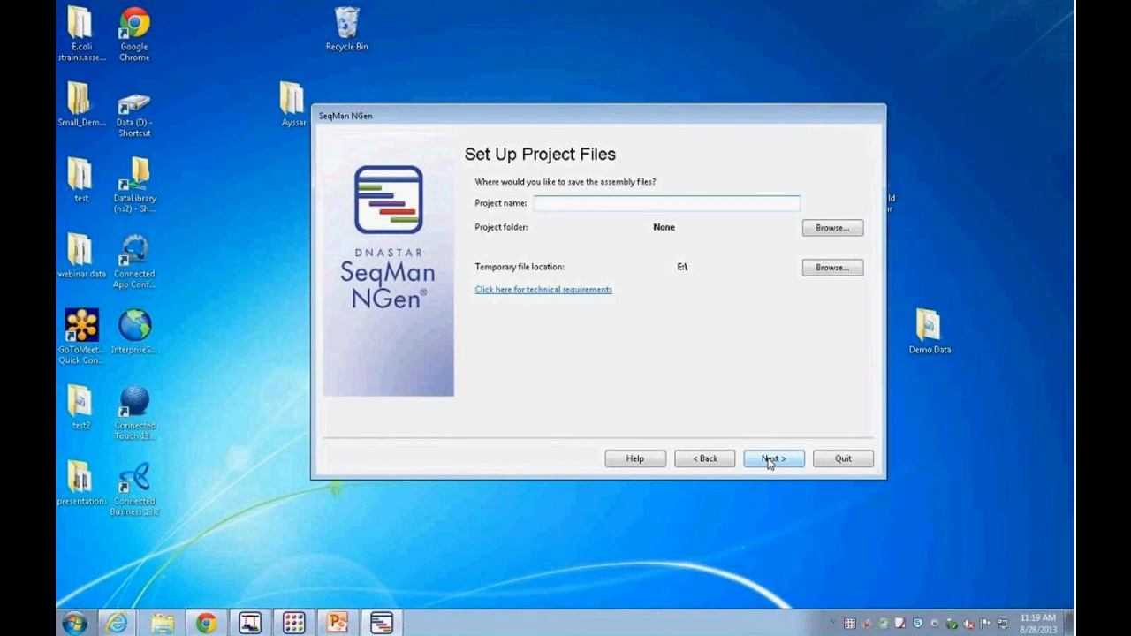
Step: Name the project demo exome and set its project folder to webinar data on the Desktop
{"action": "type", "text": "demo exome"}
{"action": "left_click", "coordinate": [841, 231]}
{"action": "left_click", "coordinate": [120, 99]}
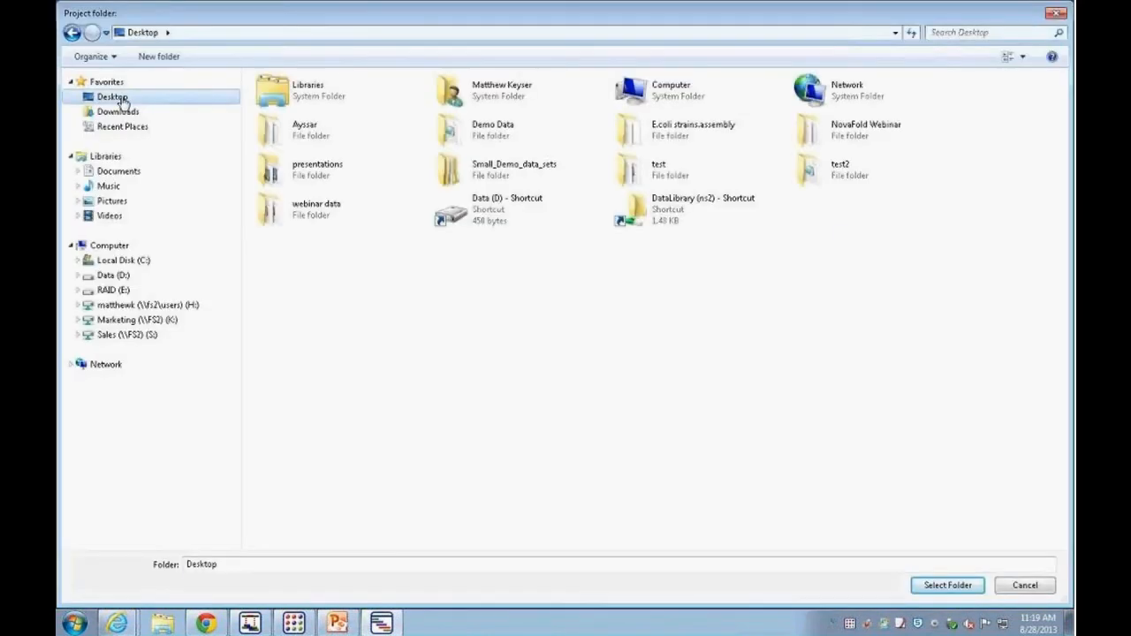
{"action": "left_click", "coordinate": [314, 208]}
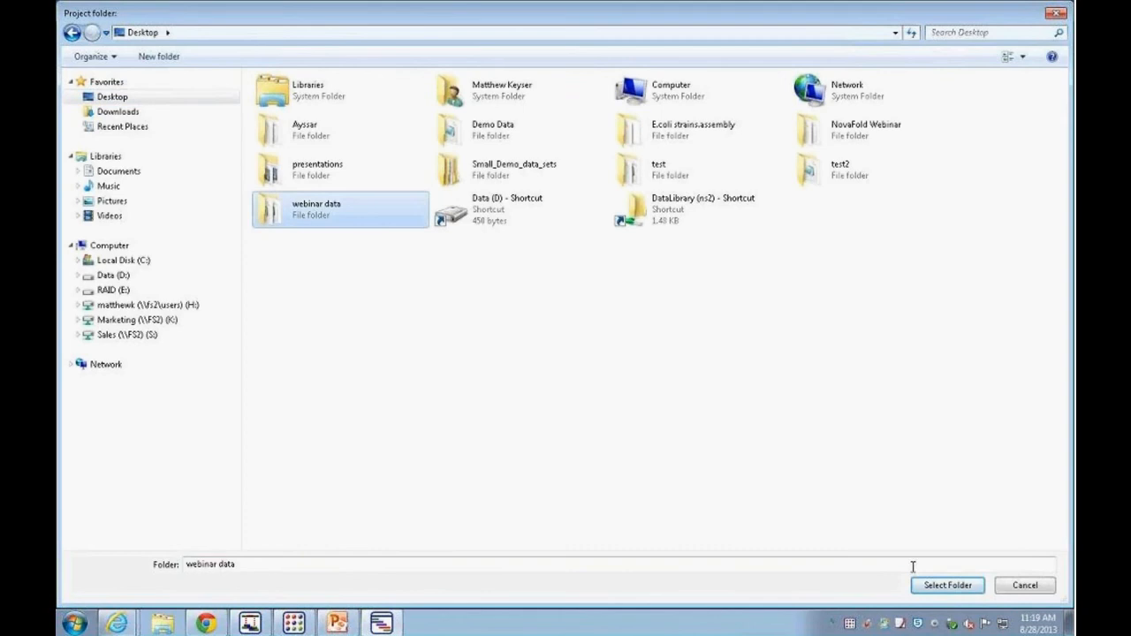
{"action": "left_click", "coordinate": [941, 583]}
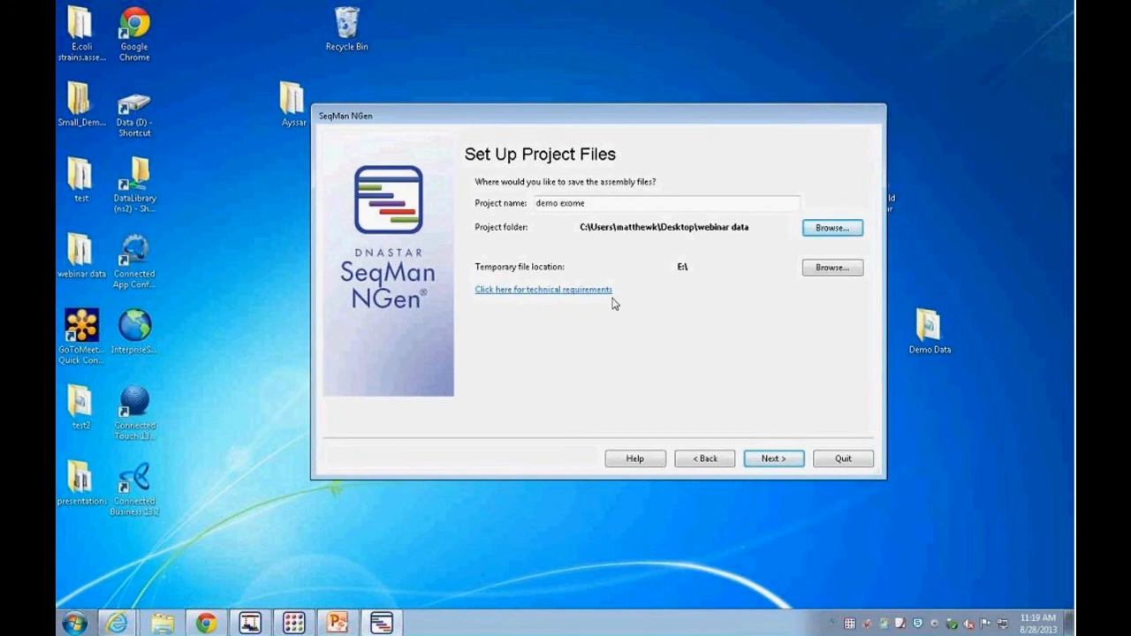
{"action": "left_click", "coordinate": [773, 459]}
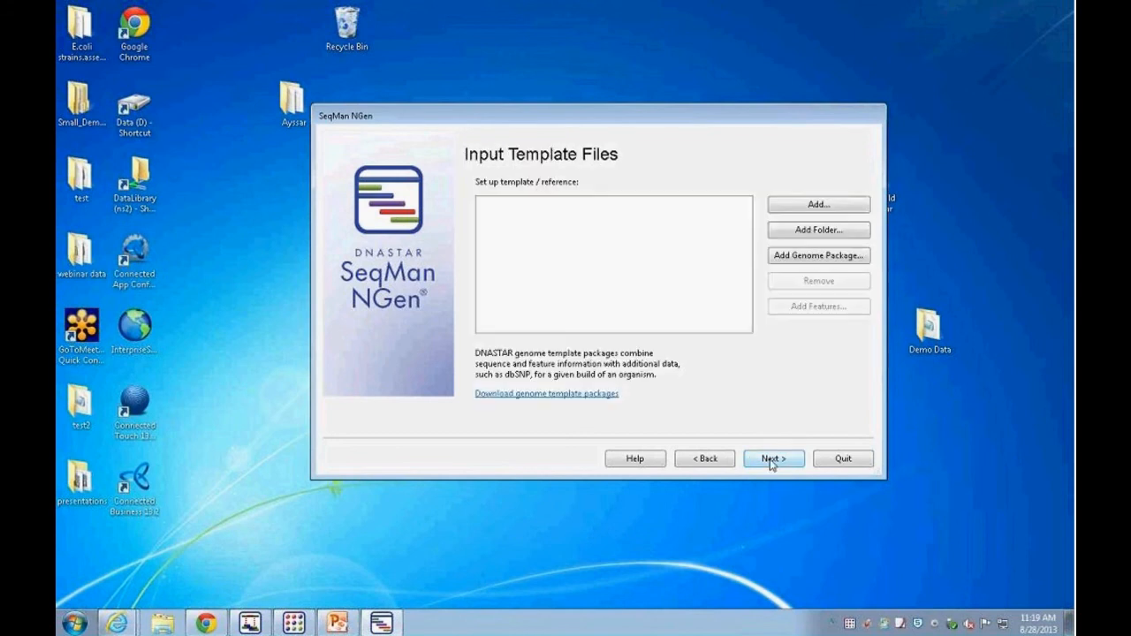
Step: Open the genome template packages download page and review the available organism packages and assemblies
{"action": "left_click_drag", "start_coordinate": [580, 119], "coordinate": [695, 111]}
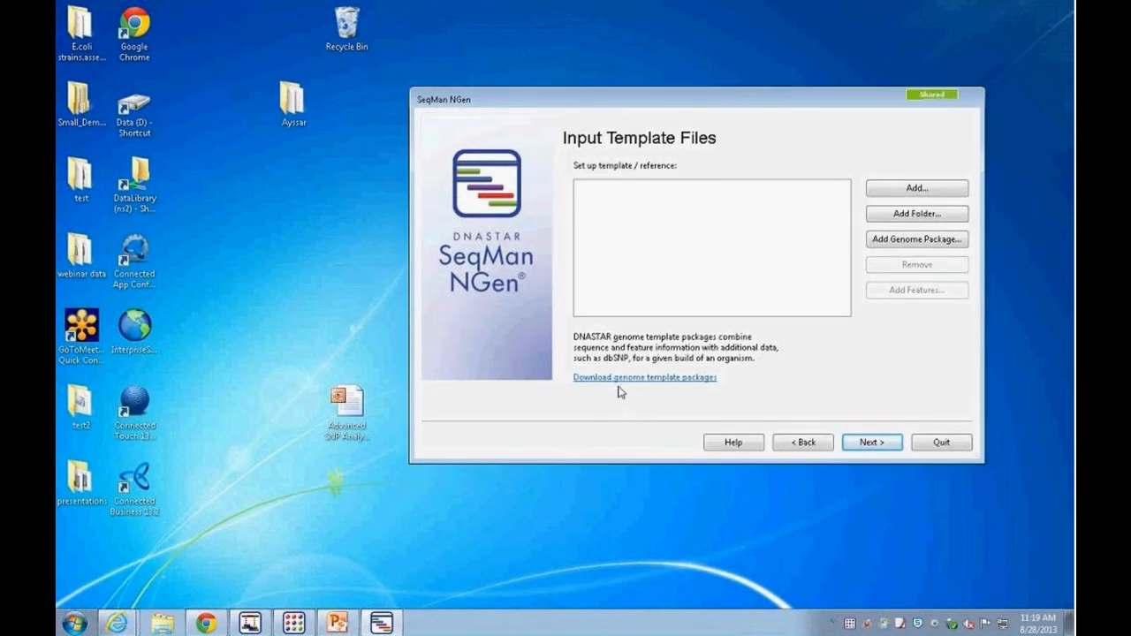
{"action": "left_click", "coordinate": [626, 379]}
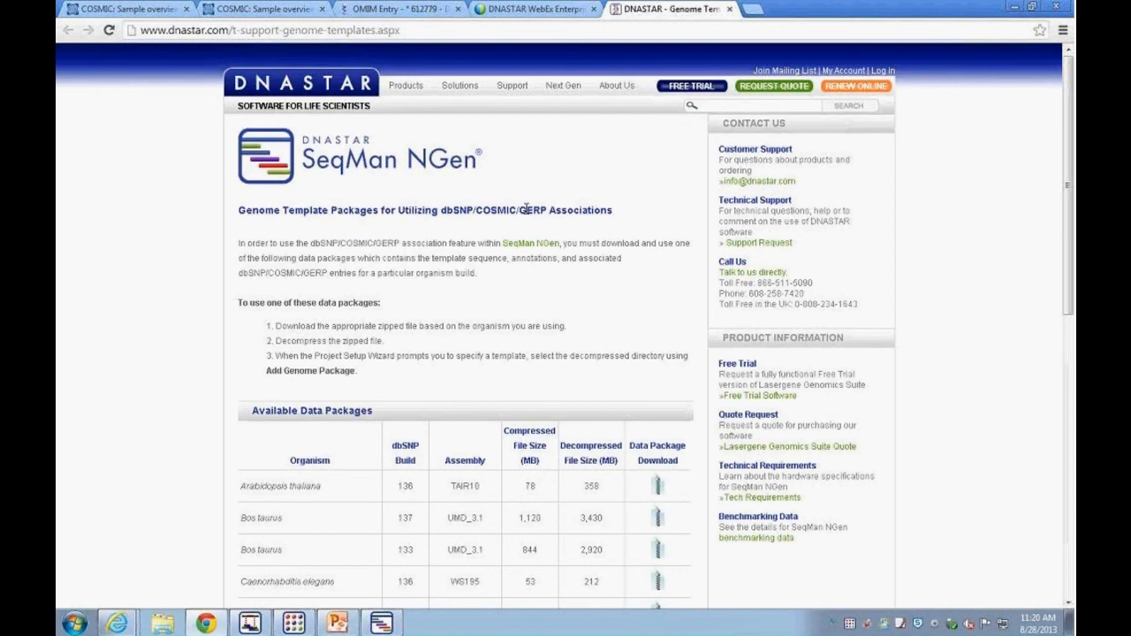
{"action": "left_click_drag", "start_coordinate": [439, 212], "coordinate": [547, 210]}
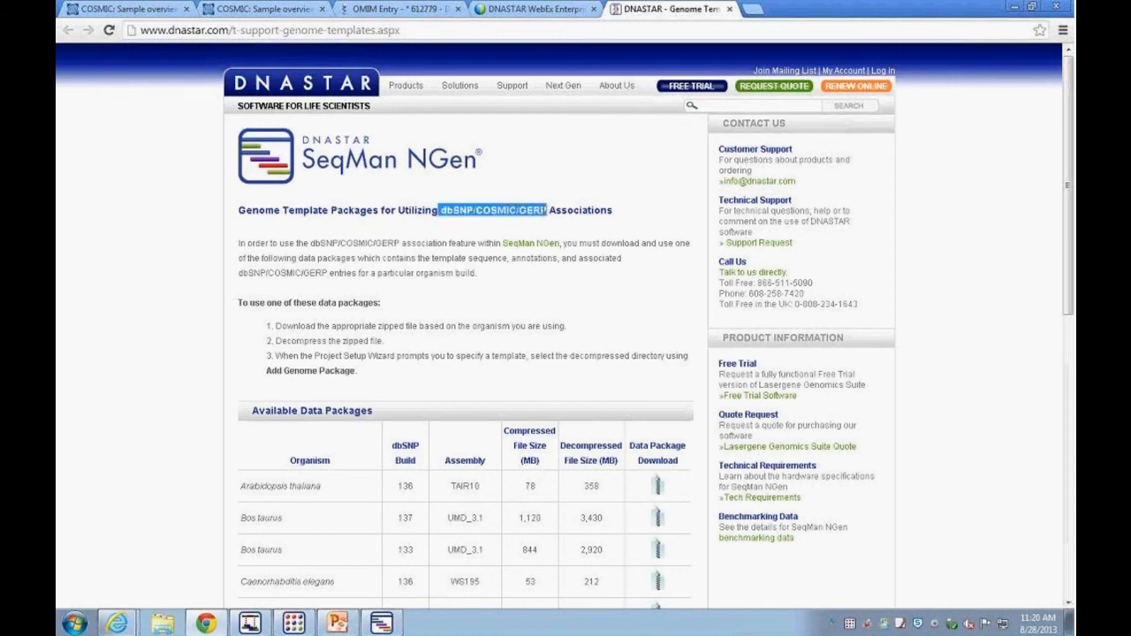
{"action": "scroll", "coordinate": [154, 362], "scroll_direction": "down", "scroll_amount": 3}
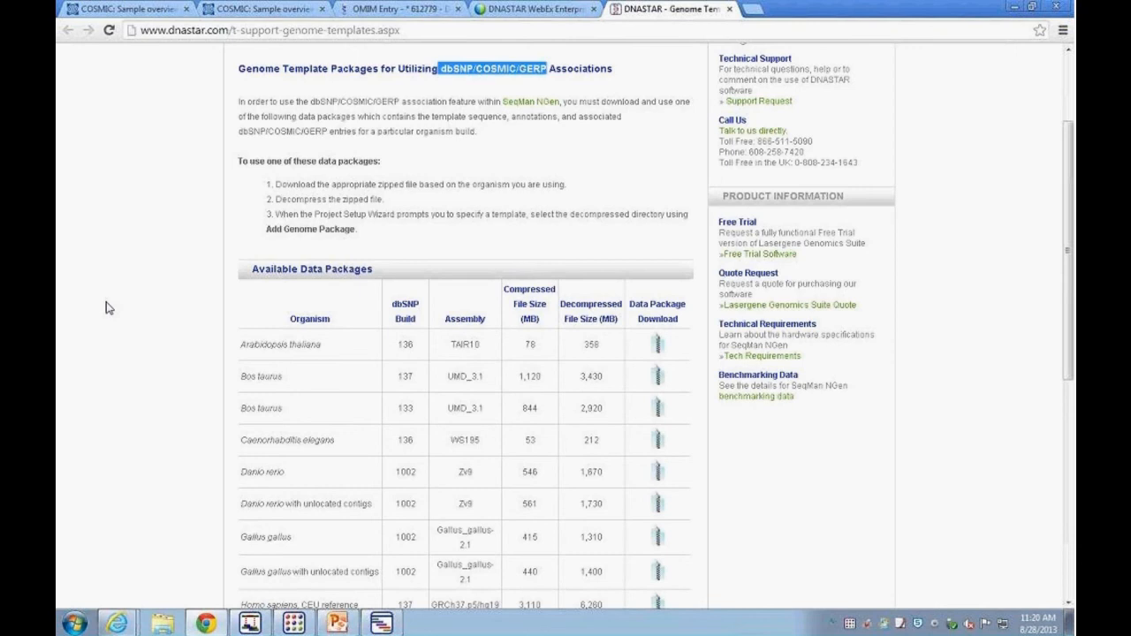
{"action": "scroll", "coordinate": [190, 335], "scroll_direction": "down", "scroll_amount": 3}
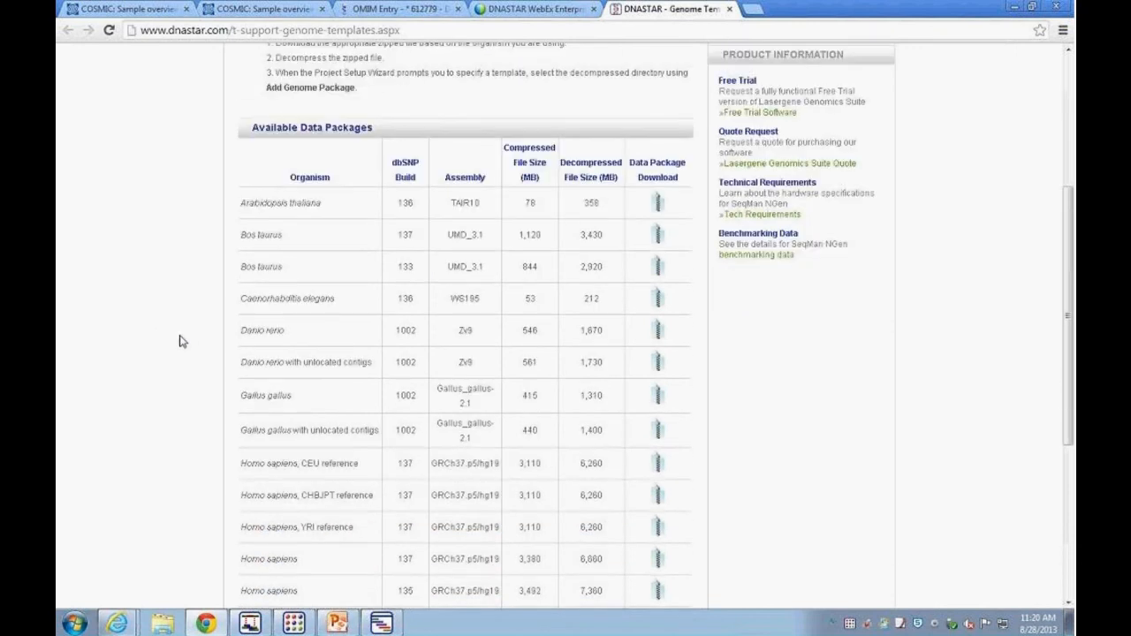
{"action": "scroll", "coordinate": [161, 319], "scroll_direction": "down", "scroll_amount": 3}
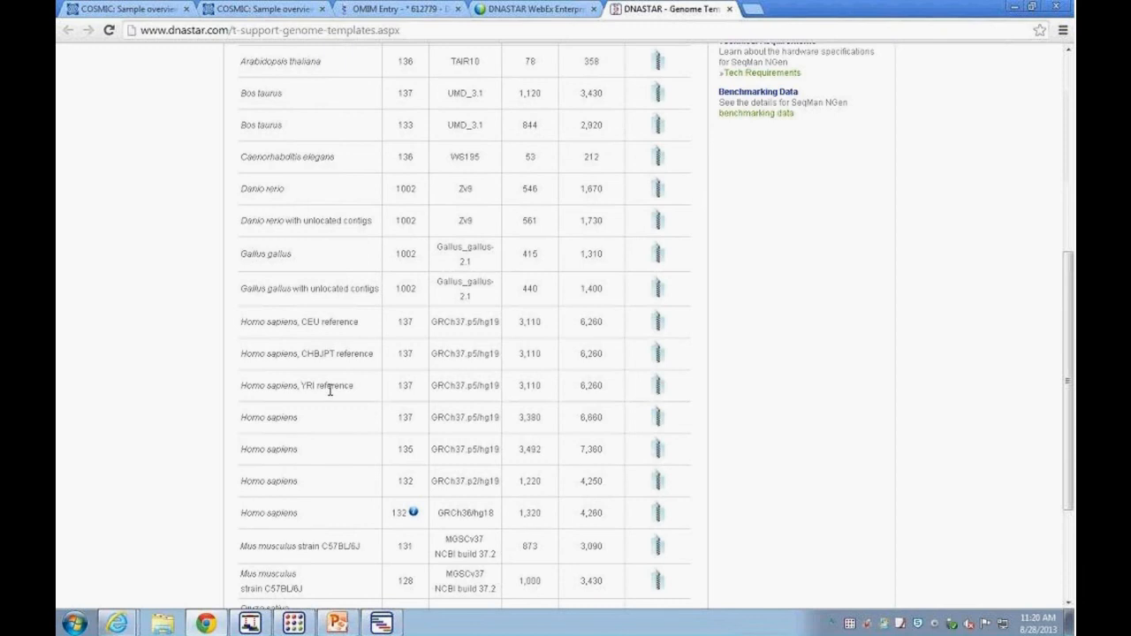
{"action": "scroll", "coordinate": [336, 389], "scroll_direction": "up", "scroll_amount": 3}
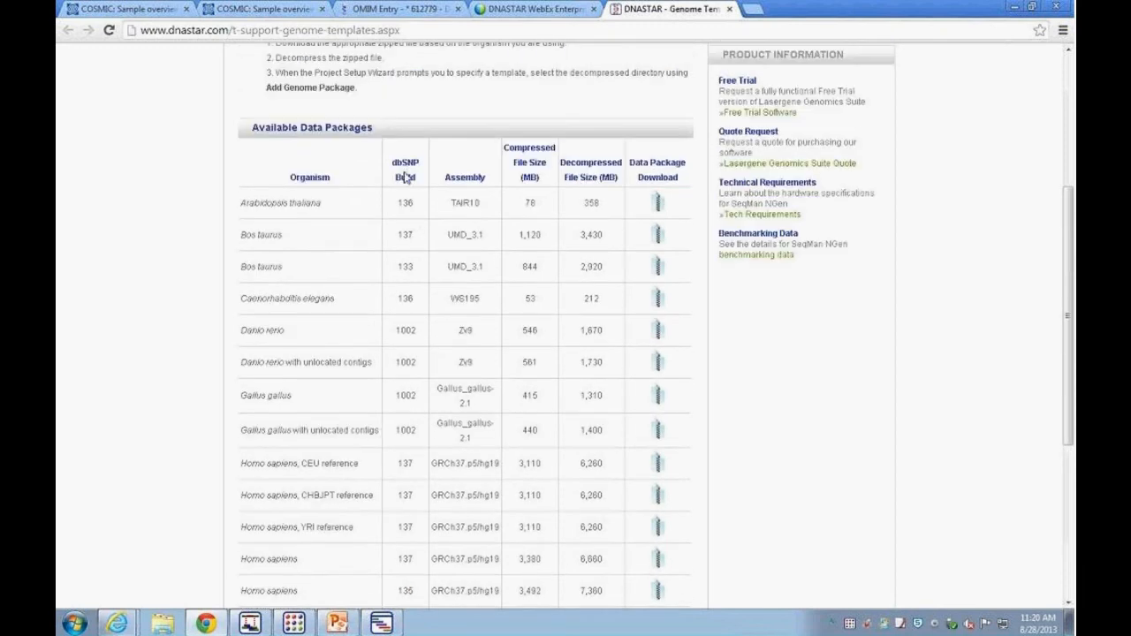
{"action": "scroll", "coordinate": [405, 177], "scroll_direction": "down", "scroll_amount": 4}
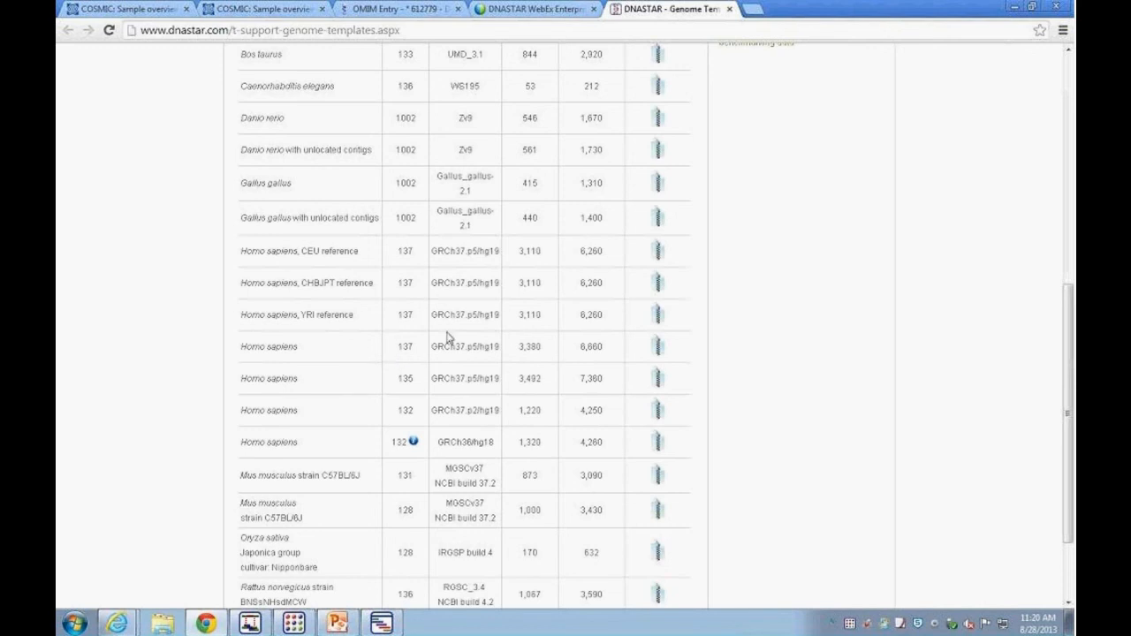
{"action": "left_click_drag", "start_coordinate": [434, 346], "coordinate": [500, 348]}
{"action": "scroll", "coordinate": [440, 346], "scroll_direction": "up", "scroll_amount": 2}
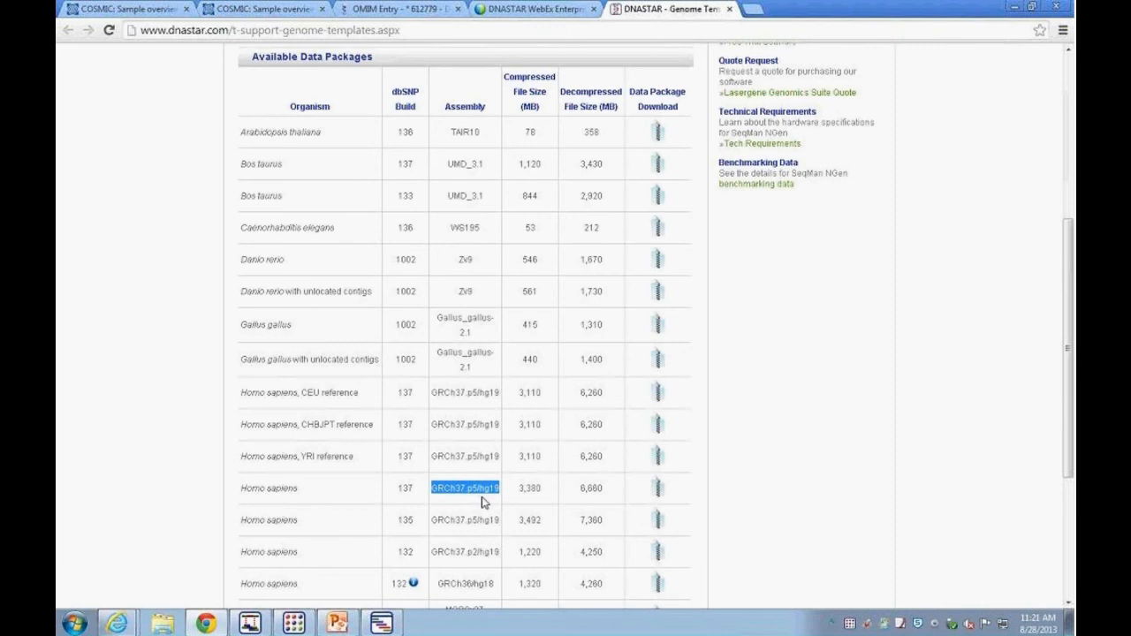
{"action": "scroll", "coordinate": [477, 503], "scroll_direction": "down", "scroll_amount": 1}
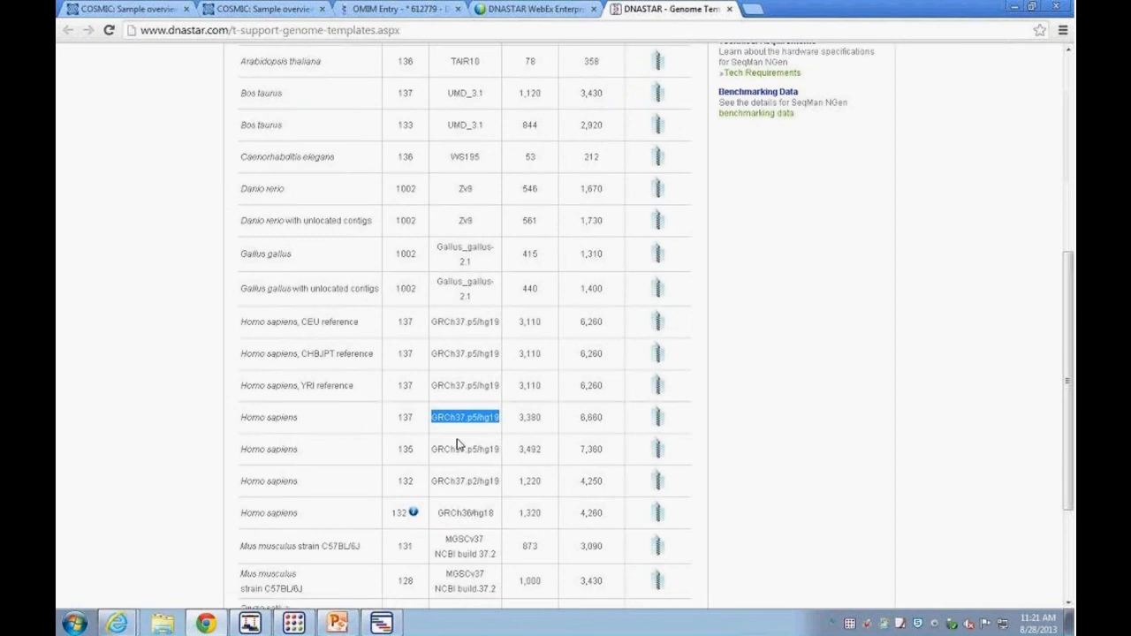
{"action": "mouse_move", "coordinate": [422, 521]}
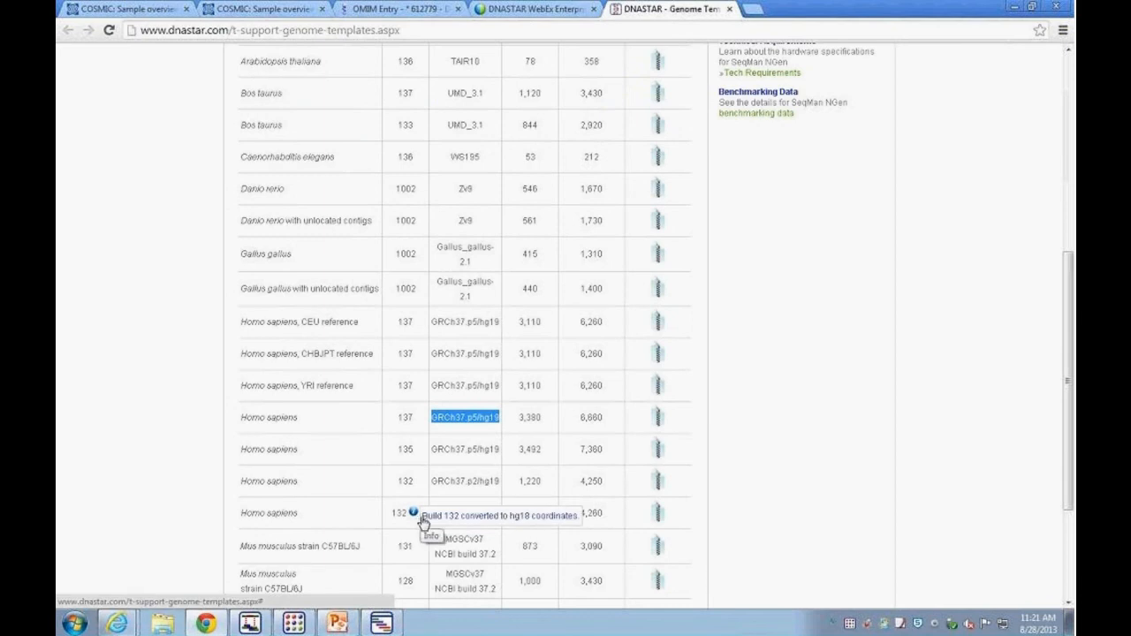
{"action": "scroll", "coordinate": [336, 543], "scroll_direction": "down", "scroll_amount": 3}
{"action": "scroll", "coordinate": [590, 554], "scroll_direction": "up", "scroll_amount": 9}
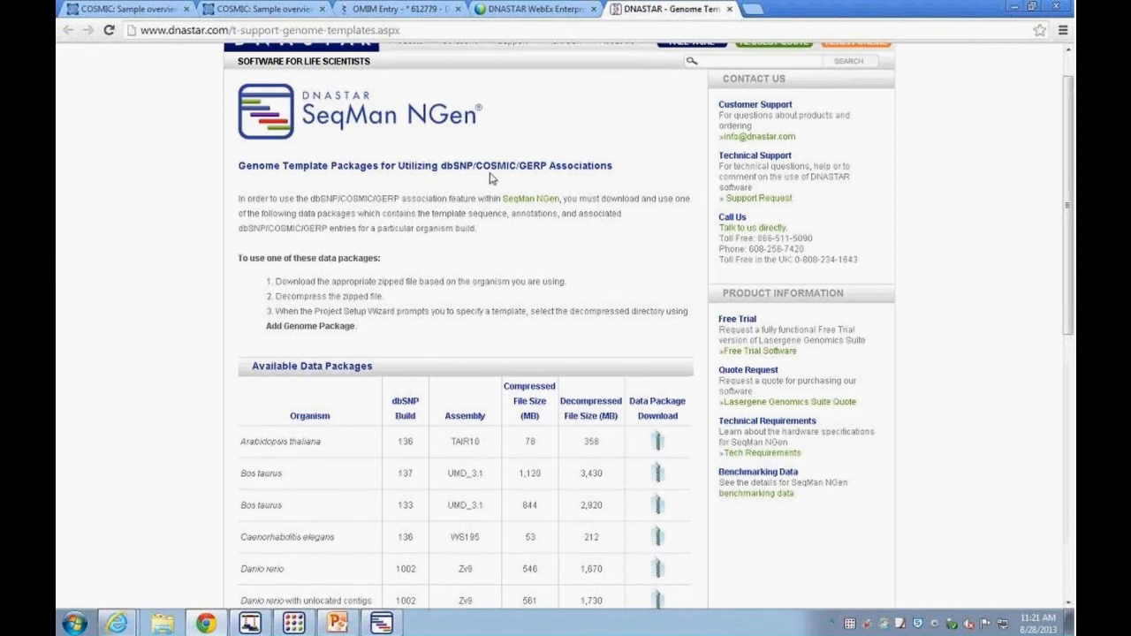
Step: Add the Human-GRCh37.p5.genometemplate genome package from drive D: as the template
{"action": "left_click", "coordinate": [1015, 11]}
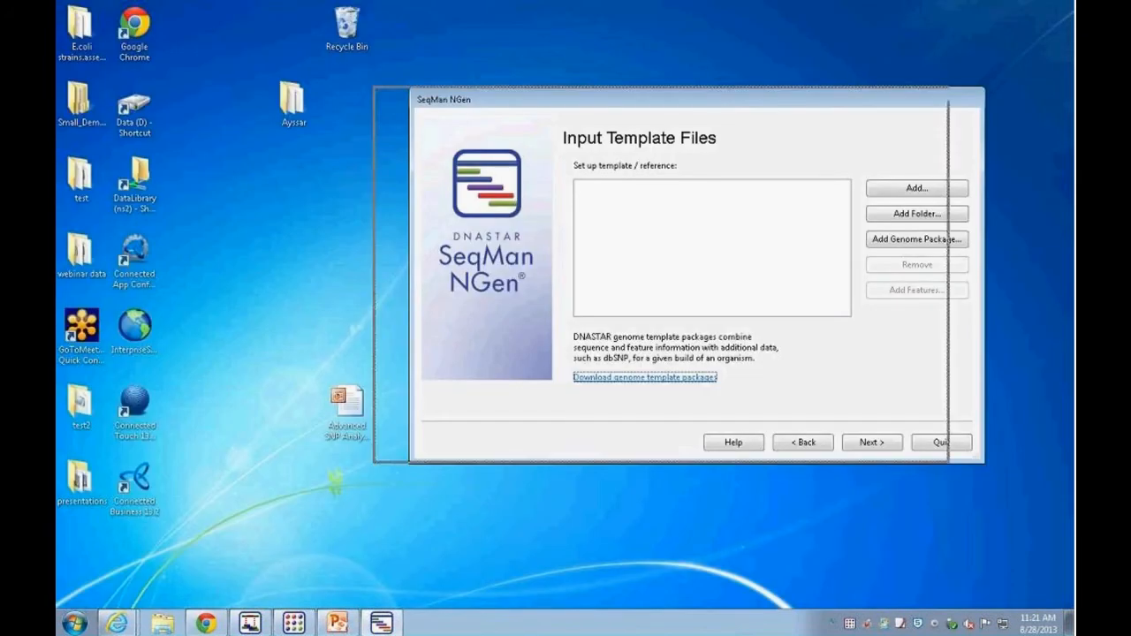
{"action": "left_click", "coordinate": [882, 243]}
{"action": "left_click", "coordinate": [623, 139]}
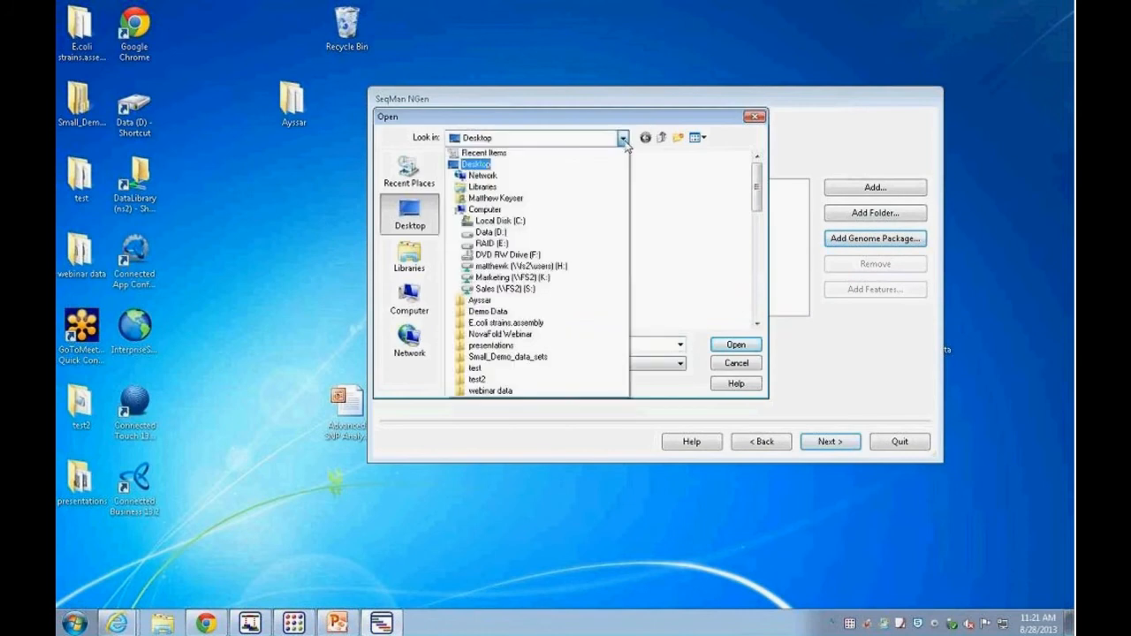
{"action": "left_click", "coordinate": [491, 231]}
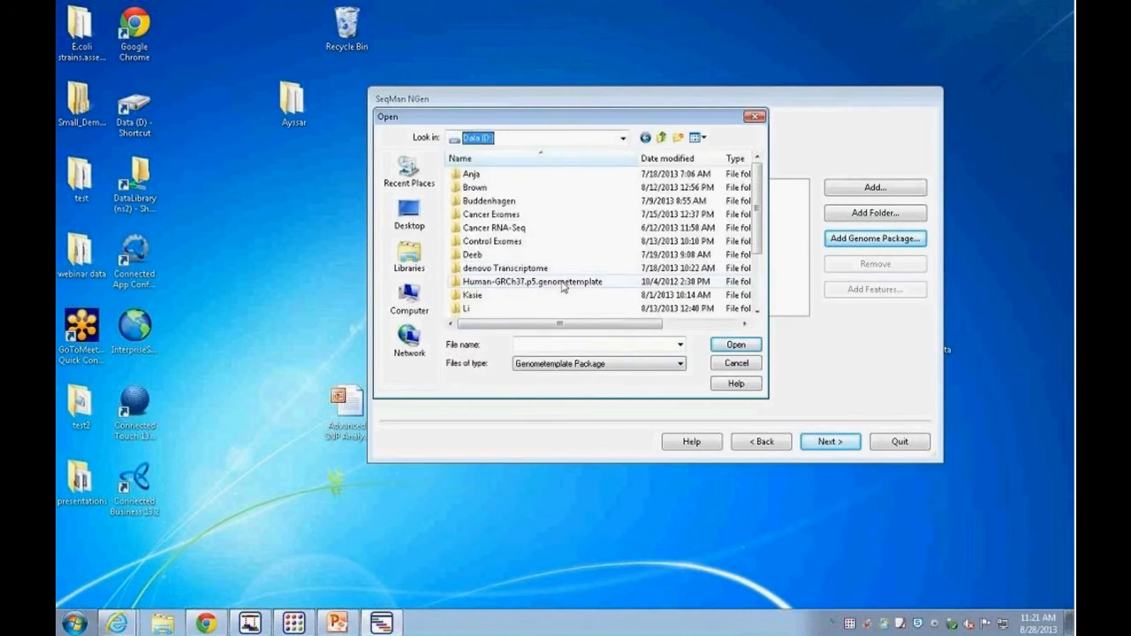
{"action": "left_click", "coordinate": [736, 346]}
{"action": "left_click", "coordinate": [734, 345]}
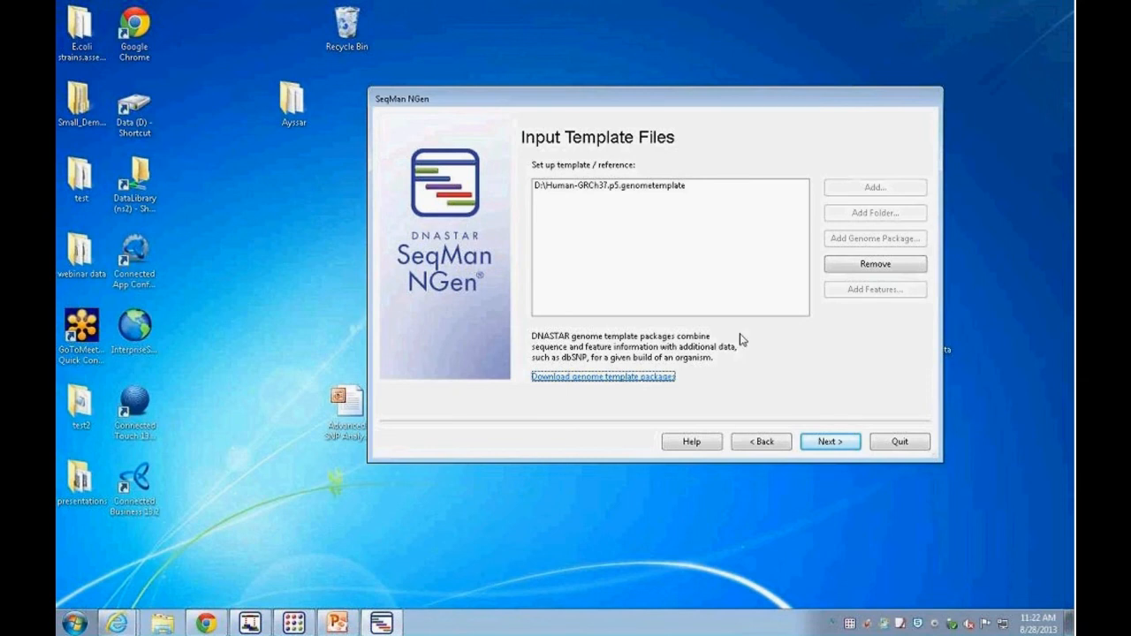
Step: Set the read technology to Illumina > 50 nt
{"action": "left_click", "coordinate": [817, 444]}
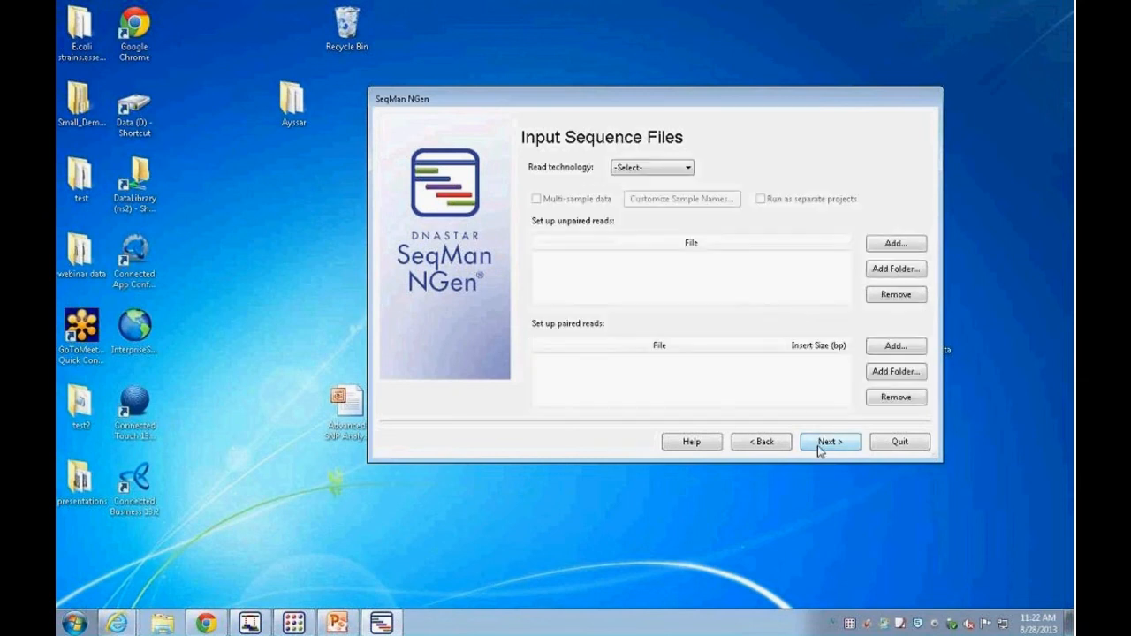
{"action": "left_click", "coordinate": [689, 168]}
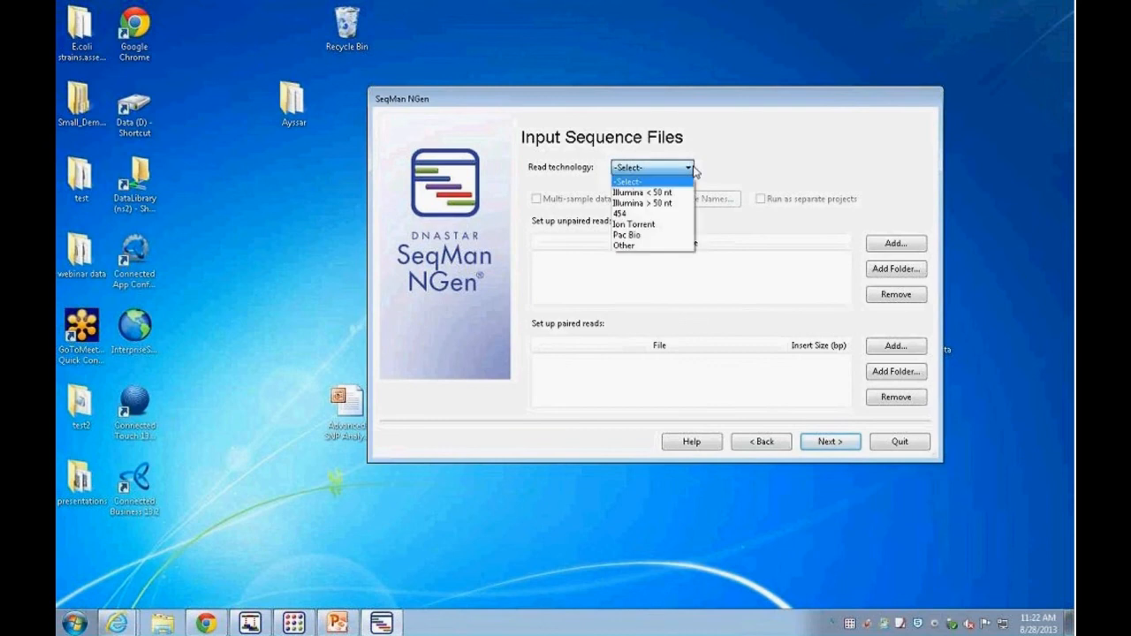
{"action": "left_click", "coordinate": [649, 206]}
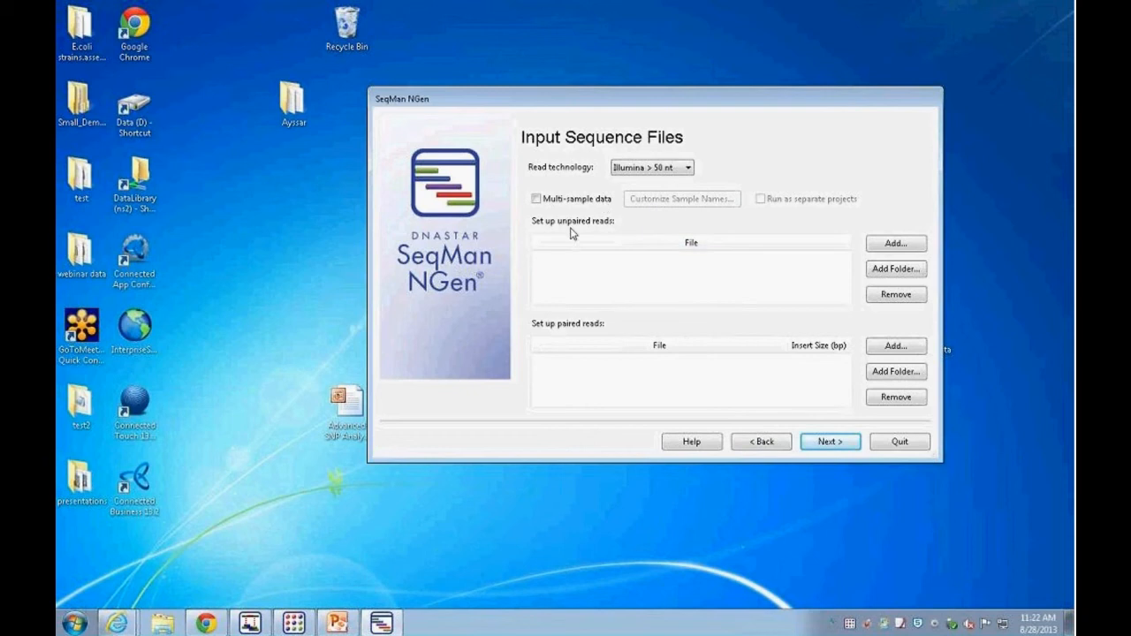
Step: Browse the local Demo Data Exome Illumina folders for exome read files
{"action": "left_click", "coordinate": [880, 248]}
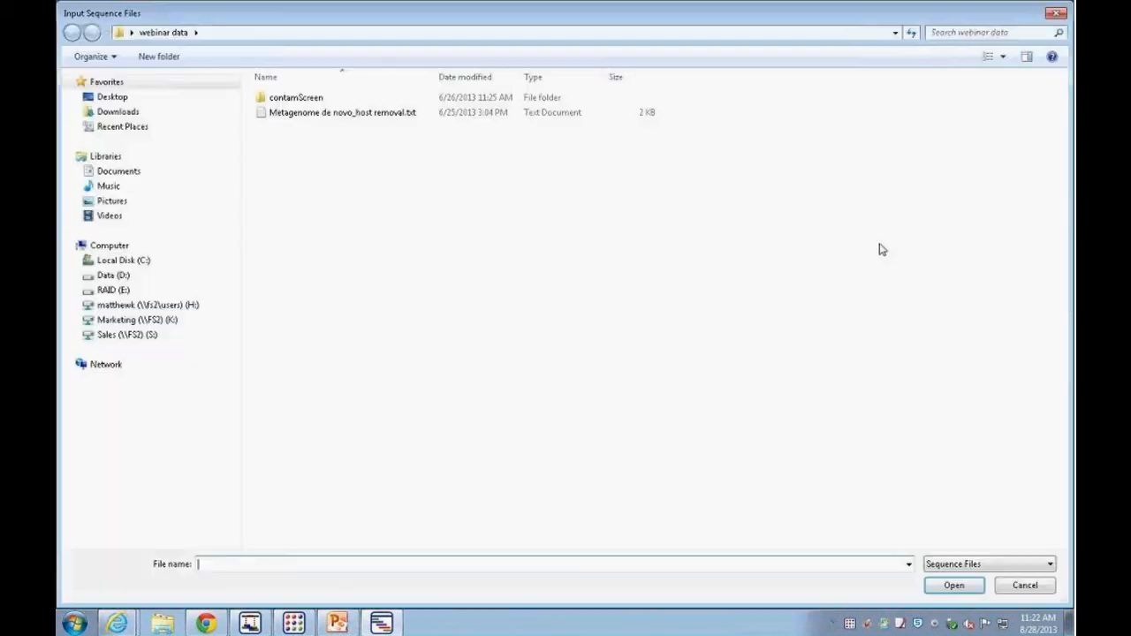
{"action": "left_click", "coordinate": [113, 98]}
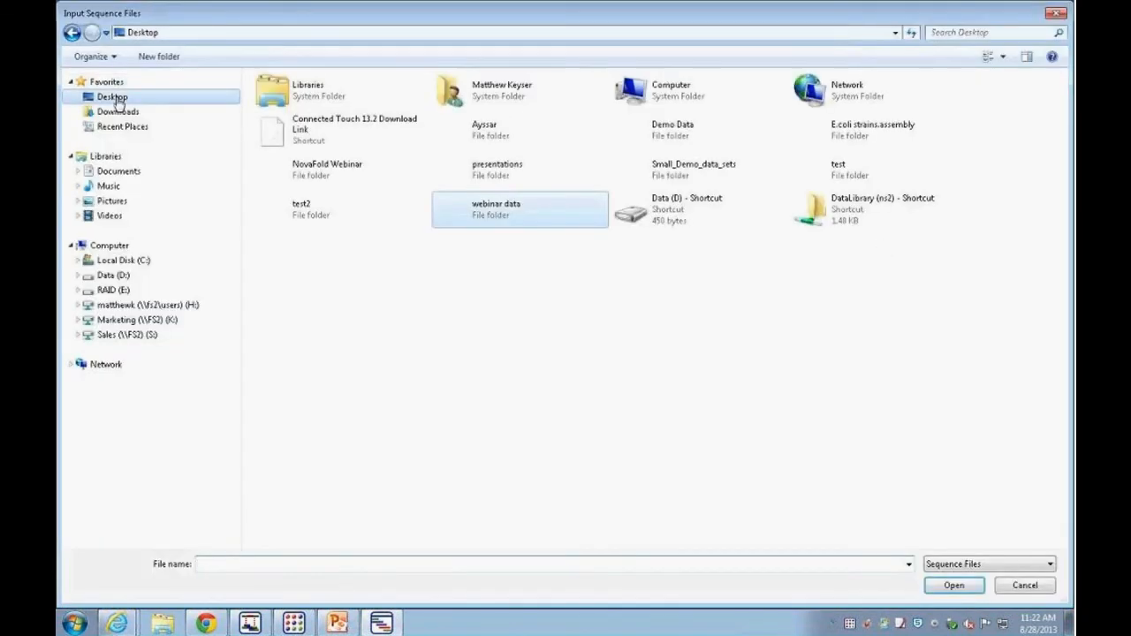
{"action": "double_click", "coordinate": [649, 133]}
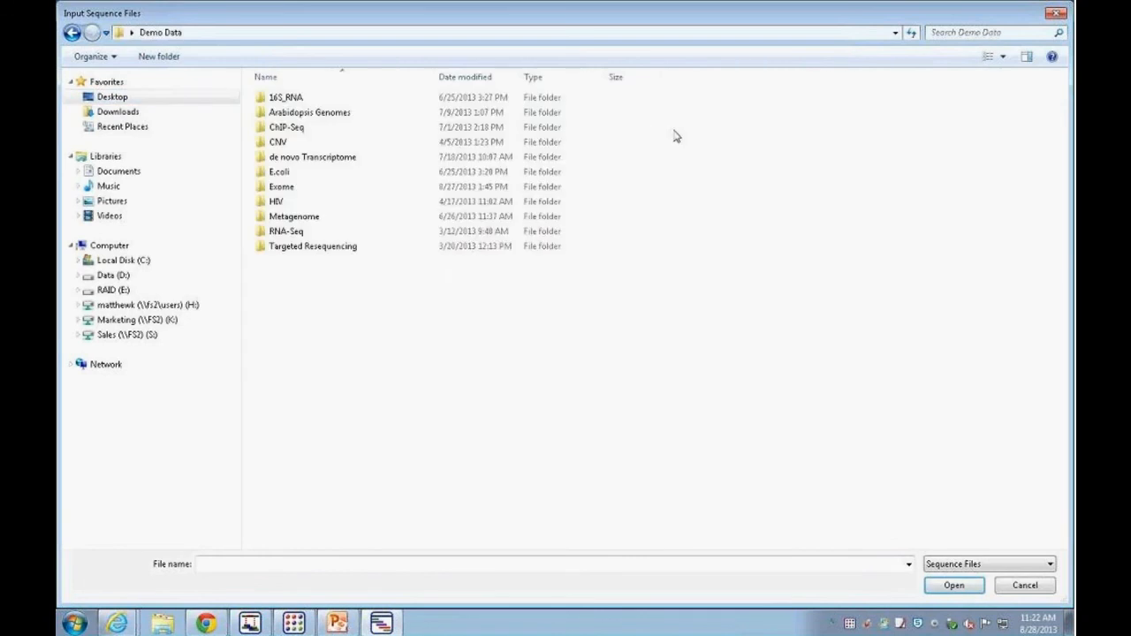
{"action": "double_click", "coordinate": [279, 186]}
{"action": "left_click", "coordinate": [297, 118]}
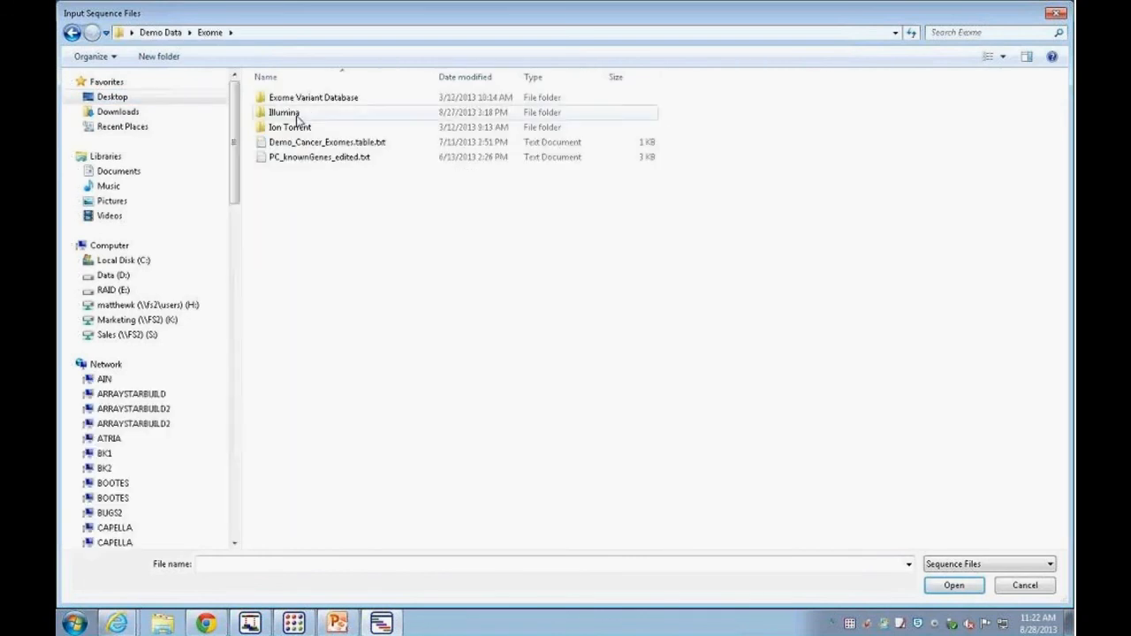
{"action": "double_click", "coordinate": [297, 116]}
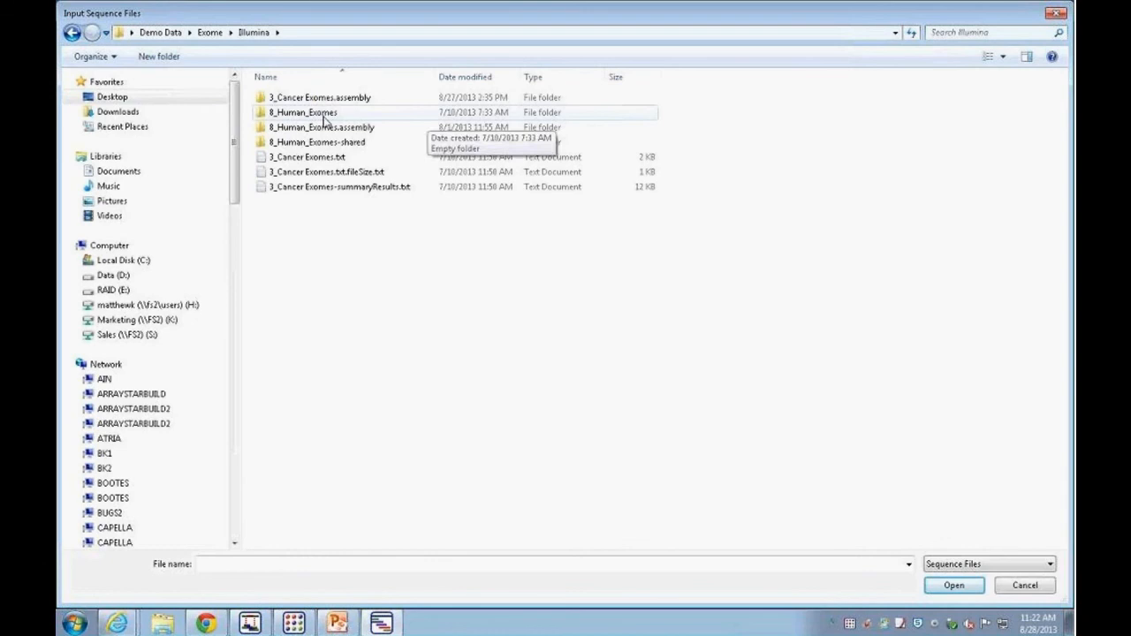
{"action": "double_click", "coordinate": [320, 117]}
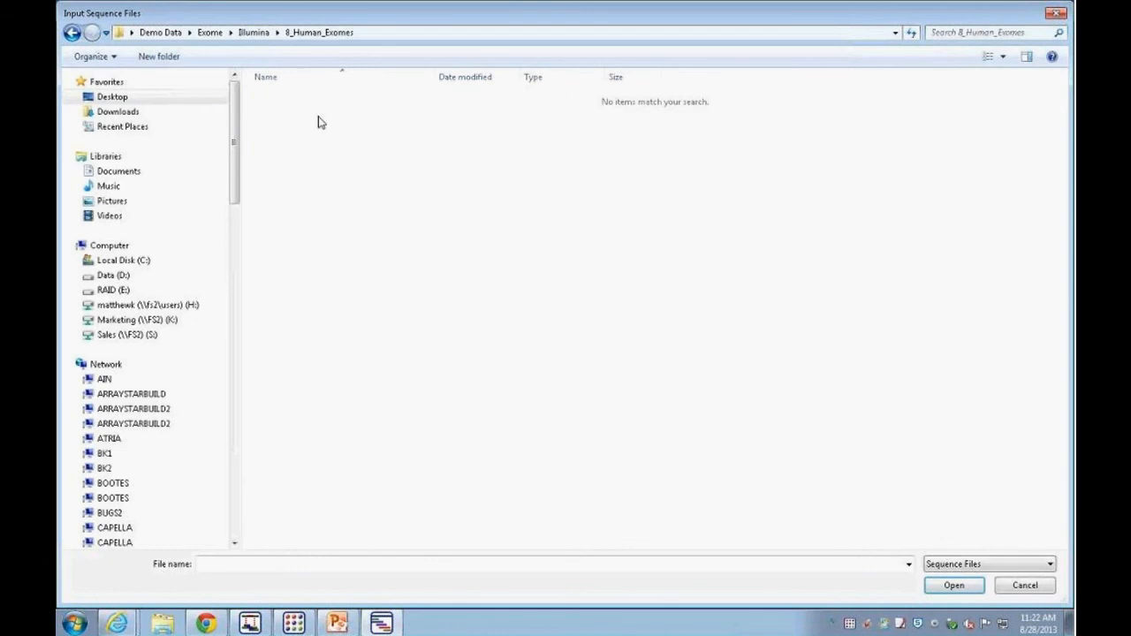
Step: Add SRR017929.fastq from the network DataLibrary Official Demo Data Human Exome Illumina Data NA12156 folder as unpaired reads
{"action": "left_click", "coordinate": [375, 35]}
{"action": "type", "text": "\\\\ns2"}
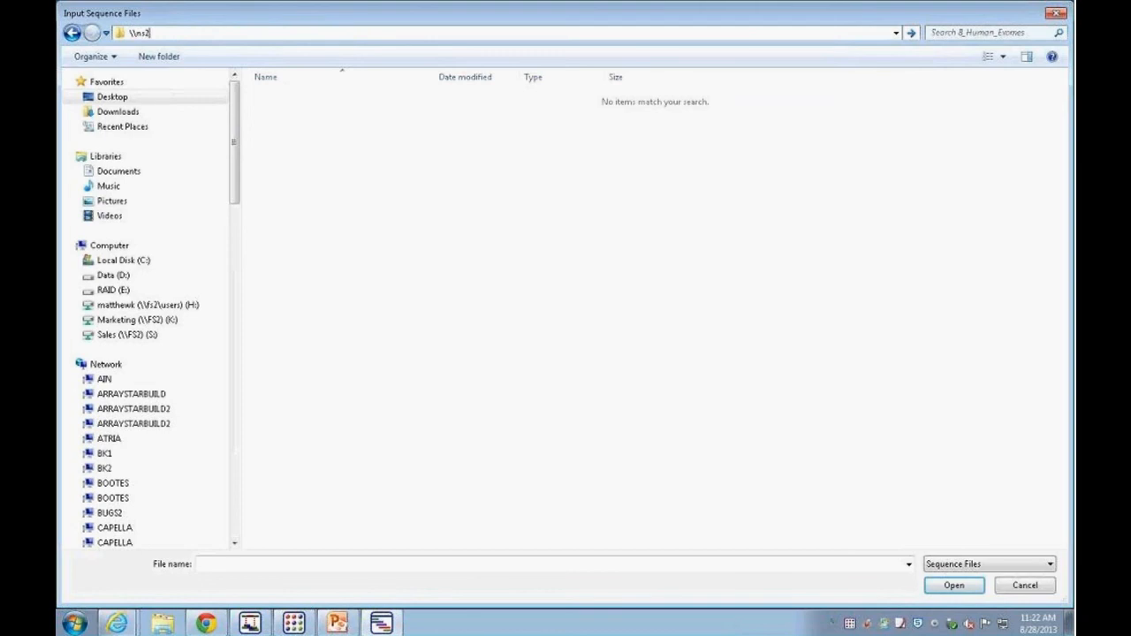
{"action": "key", "text": "Return"}
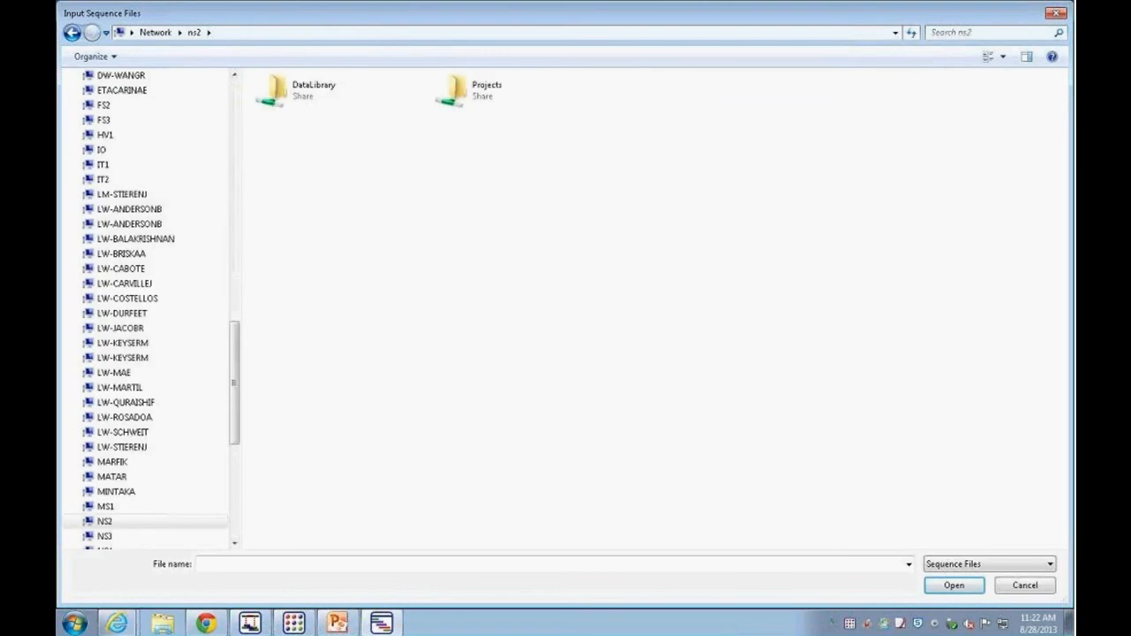
{"action": "double_click", "coordinate": [291, 94]}
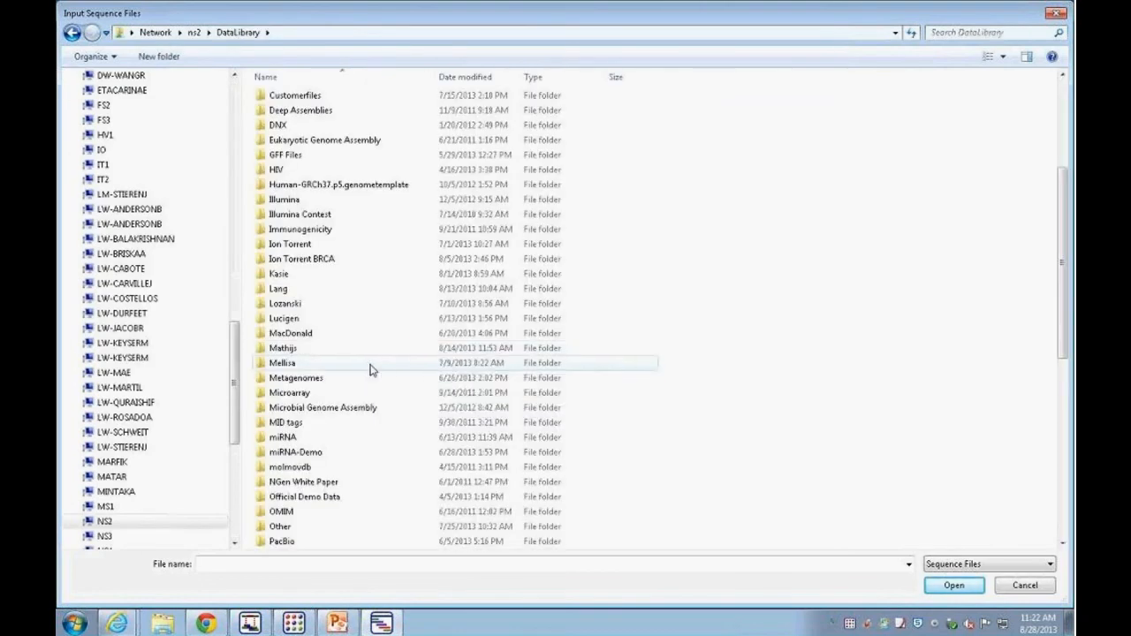
{"action": "double_click", "coordinate": [304, 496]}
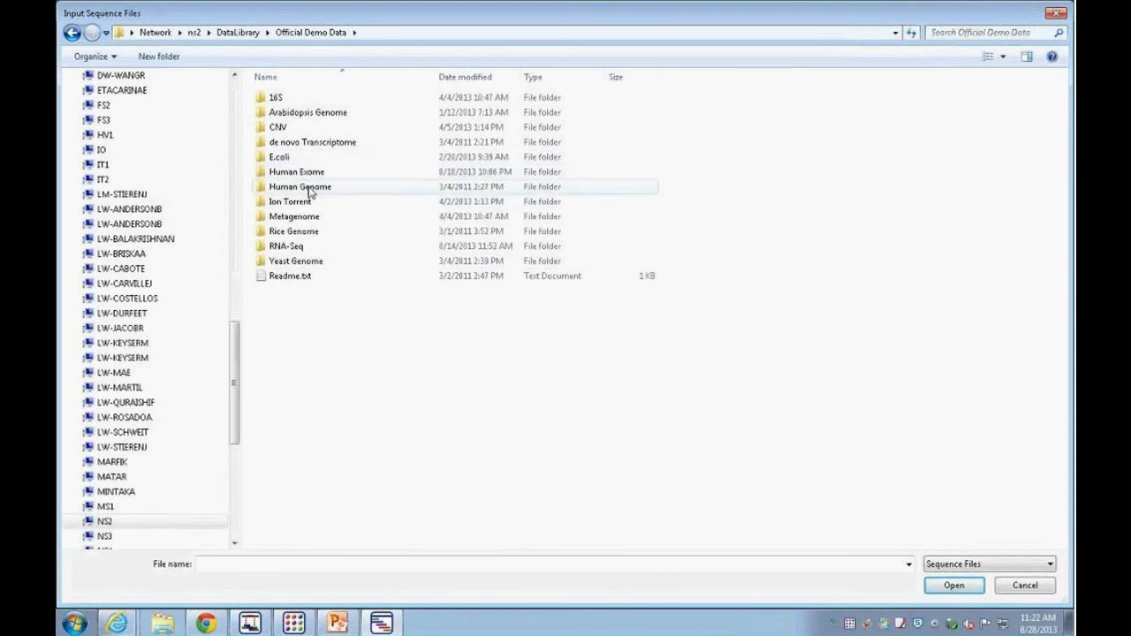
{"action": "double_click", "coordinate": [301, 171]}
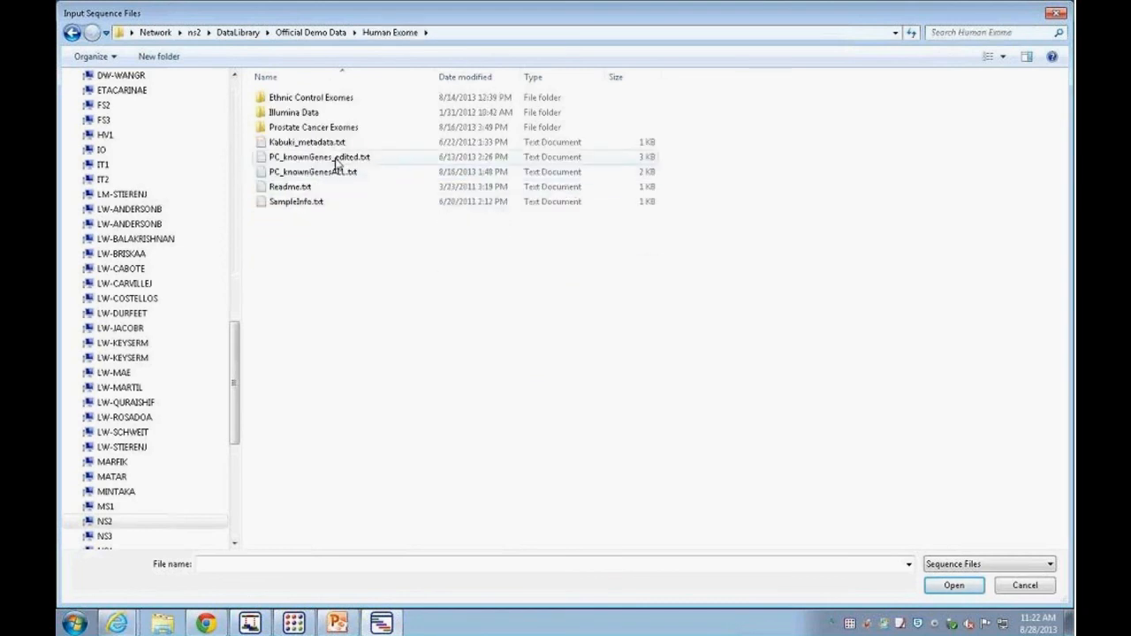
{"action": "double_click", "coordinate": [306, 112]}
{"action": "double_click", "coordinate": [309, 97]}
{"action": "left_click", "coordinate": [317, 99]}
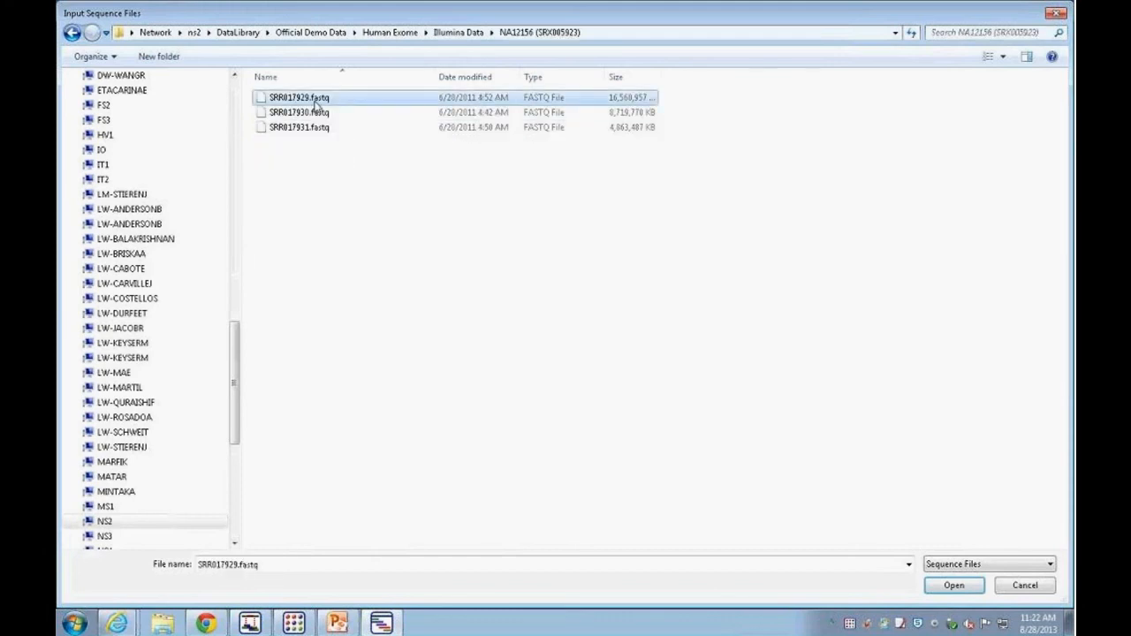
{"action": "left_click", "coordinate": [955, 585]}
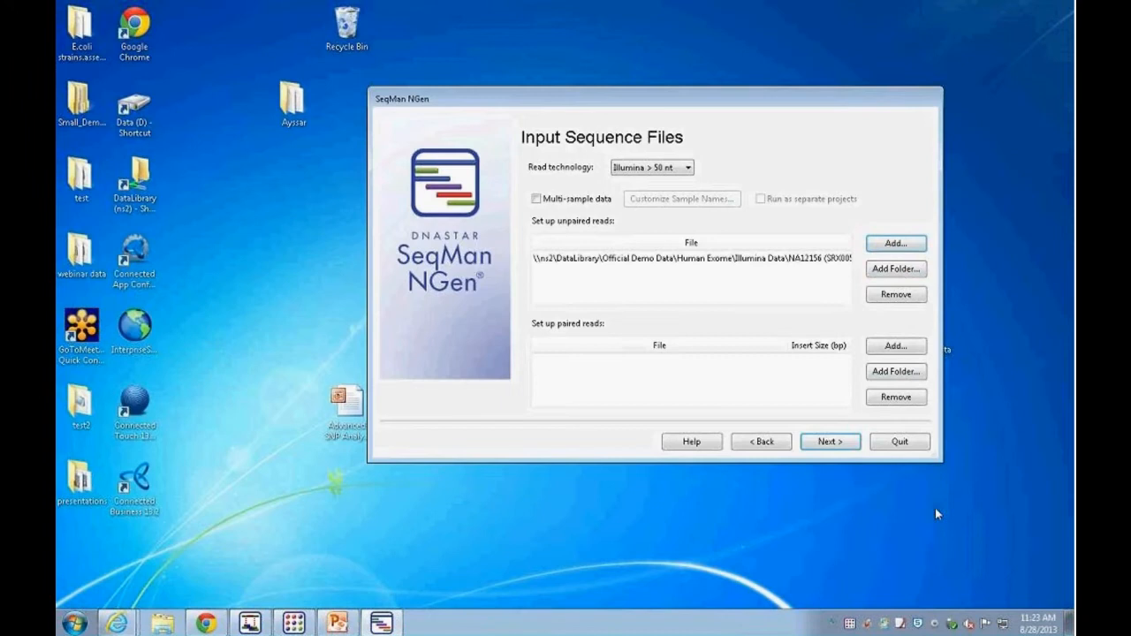
Step: Add SRR017932.fastq from the Illumina Data NA12878 (SRX005924) folder as unpaired reads
{"action": "left_click", "coordinate": [889, 248]}
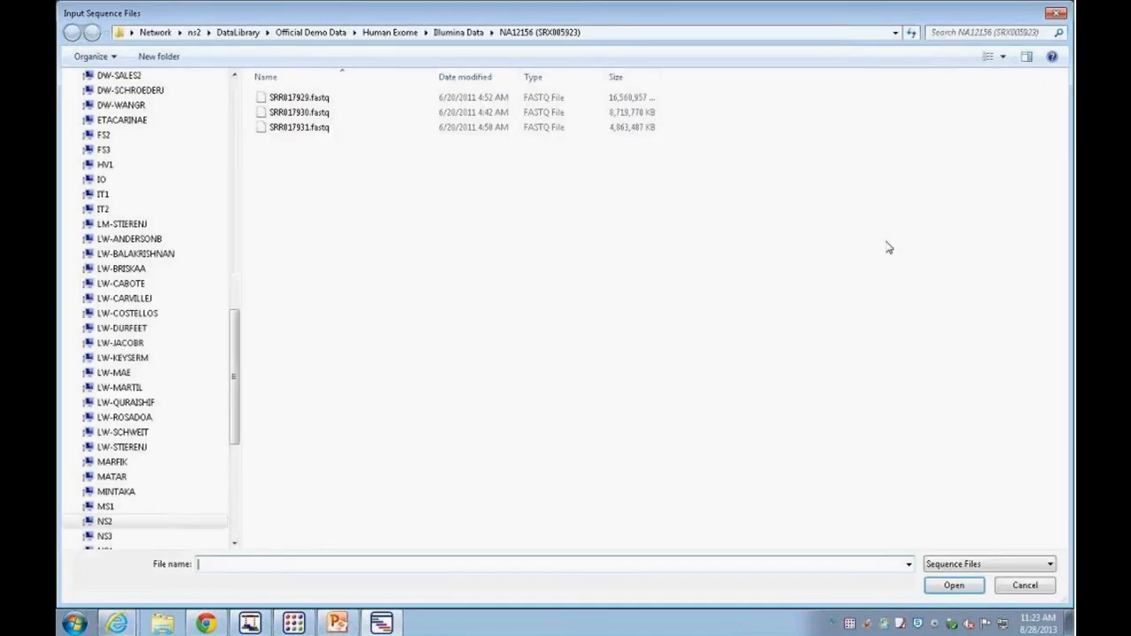
{"action": "left_click", "coordinate": [458, 32]}
{"action": "double_click", "coordinate": [318, 112]}
{"action": "left_click", "coordinate": [300, 99]}
{"action": "left_click", "coordinate": [950, 584]}
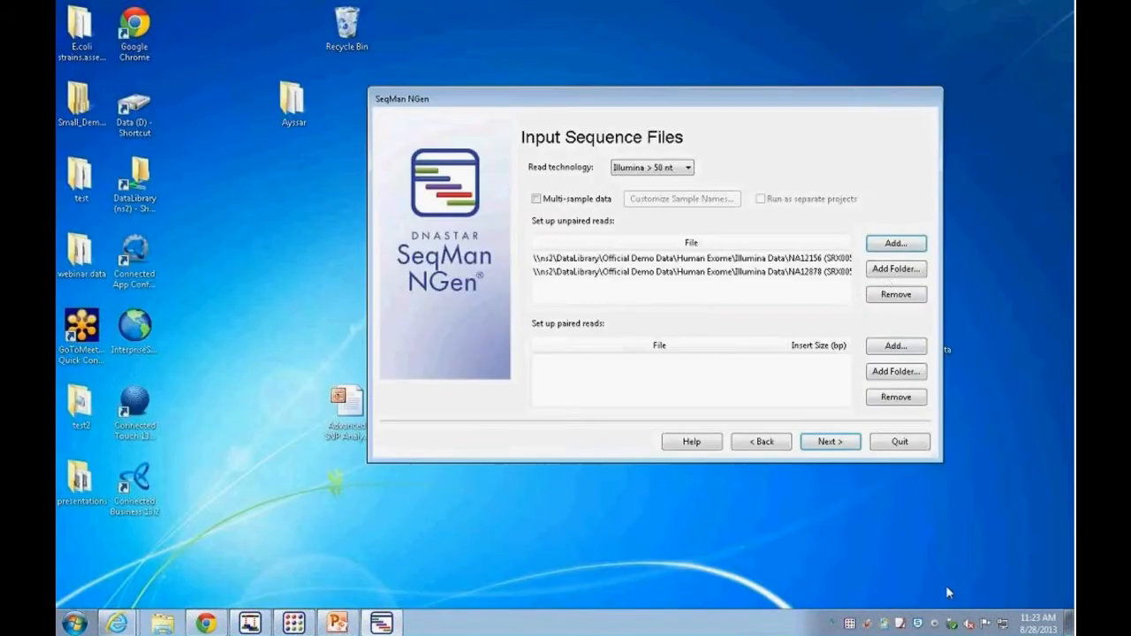
Step: Open SRR017938.fastq from the NA18507 (SRX005925) folder in Universal Viewer
{"action": "left_click", "coordinate": [888, 248]}
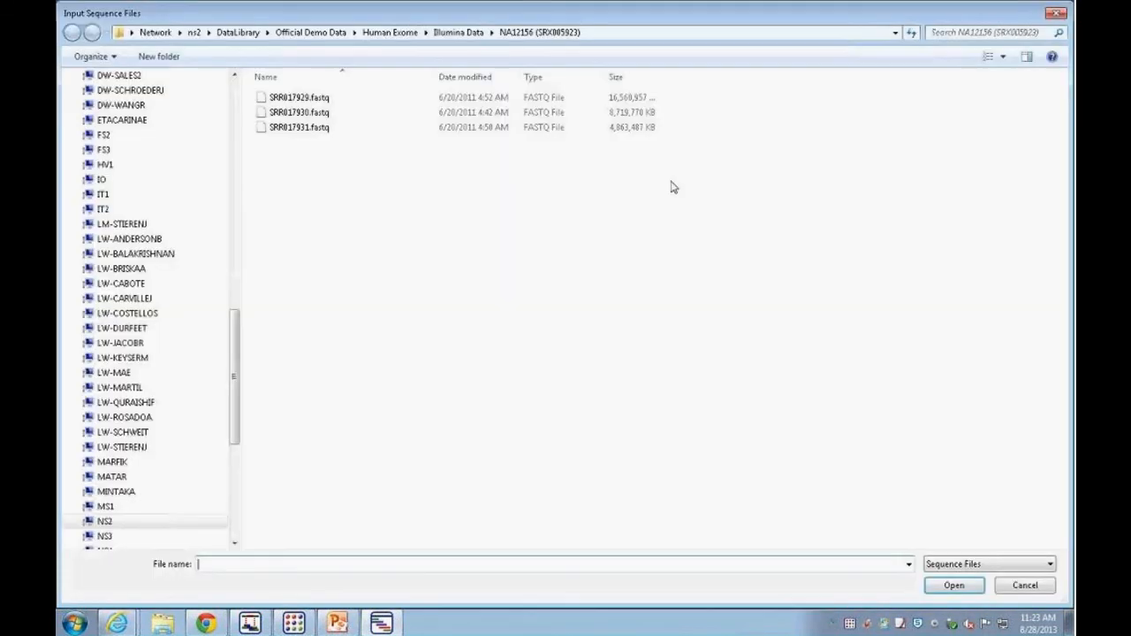
{"action": "left_click", "coordinate": [457, 32]}
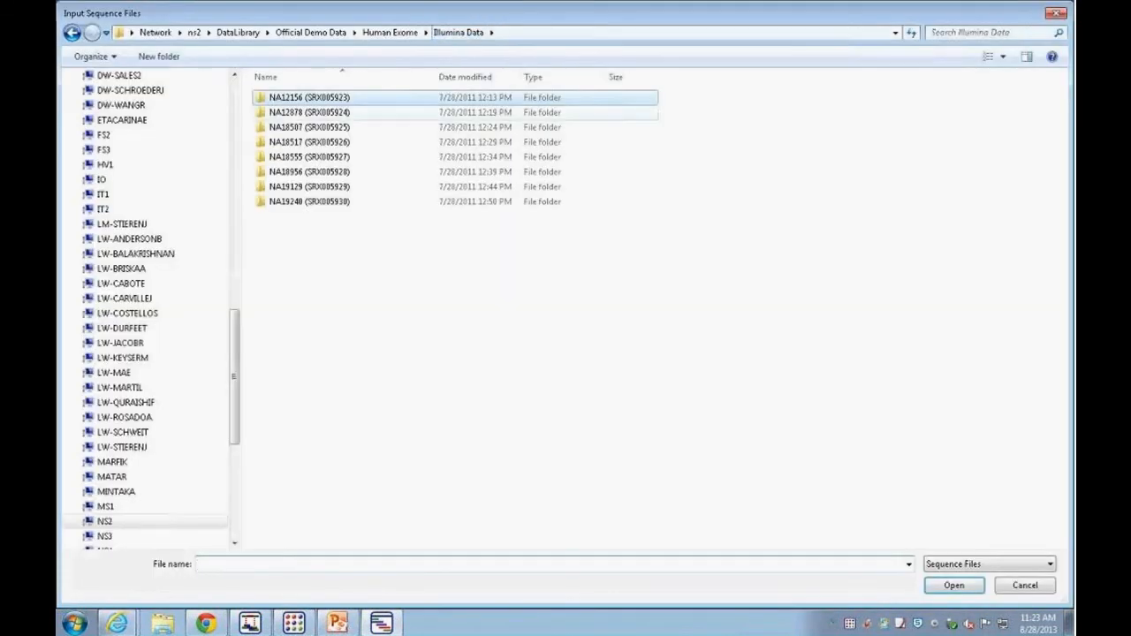
{"action": "double_click", "coordinate": [327, 128]}
{"action": "left_click", "coordinate": [318, 101]}
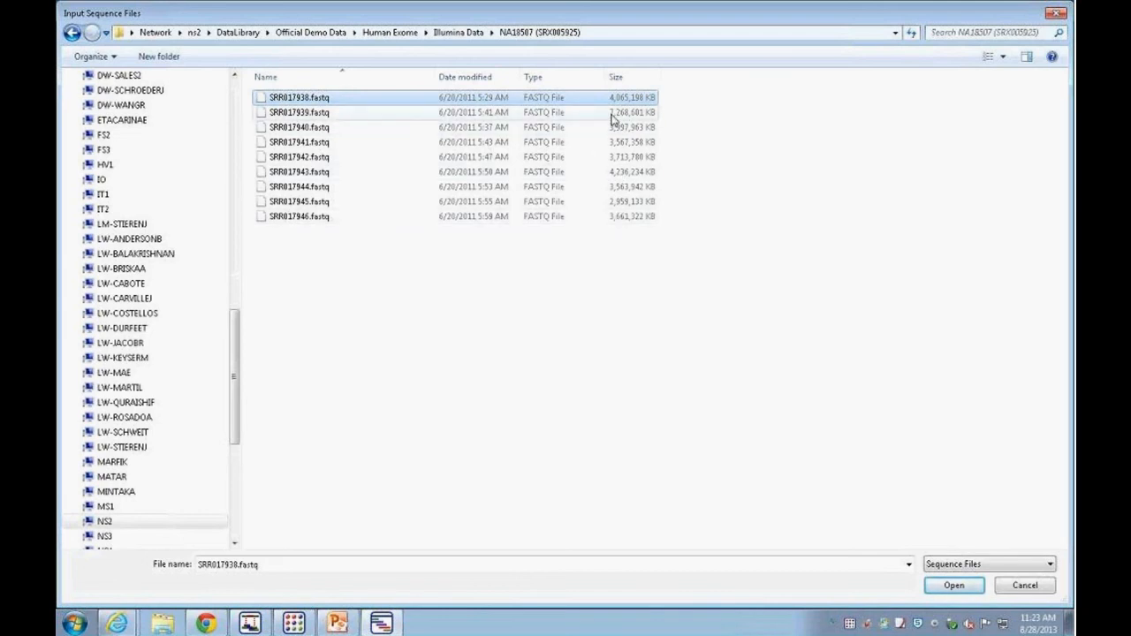
{"action": "right_click", "coordinate": [326, 98]}
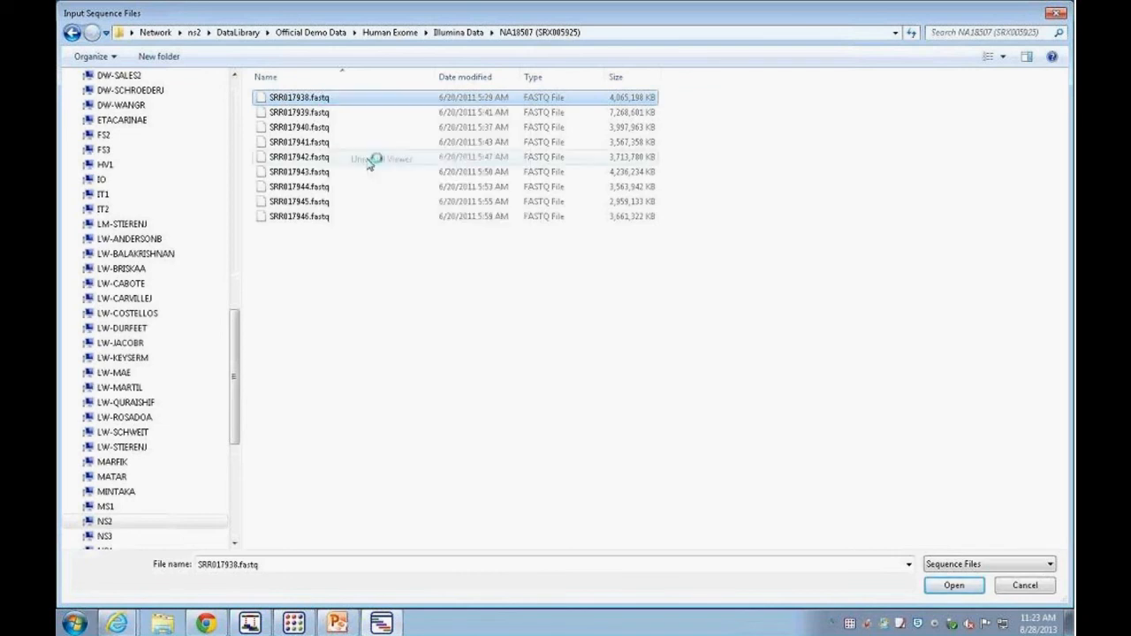
{"action": "left_click", "coordinate": [369, 164]}
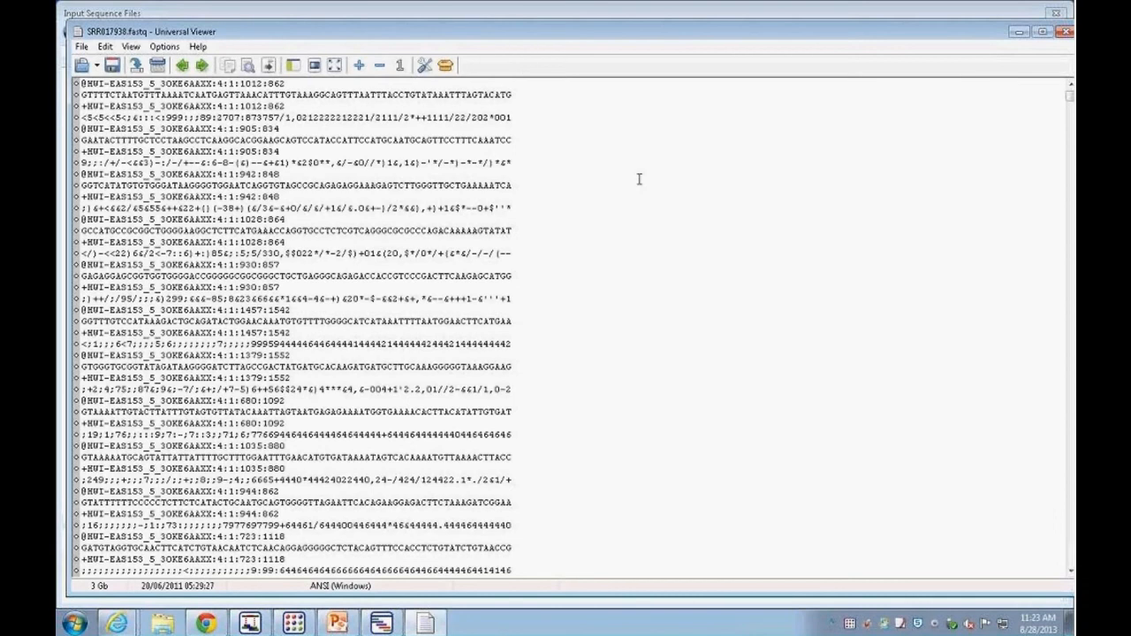
Step: Examine the FASTQ header, sequence and quality lines of the first read, then close the viewer
{"action": "left_click_drag", "start_coordinate": [396, 32], "coordinate": [387, 23]}
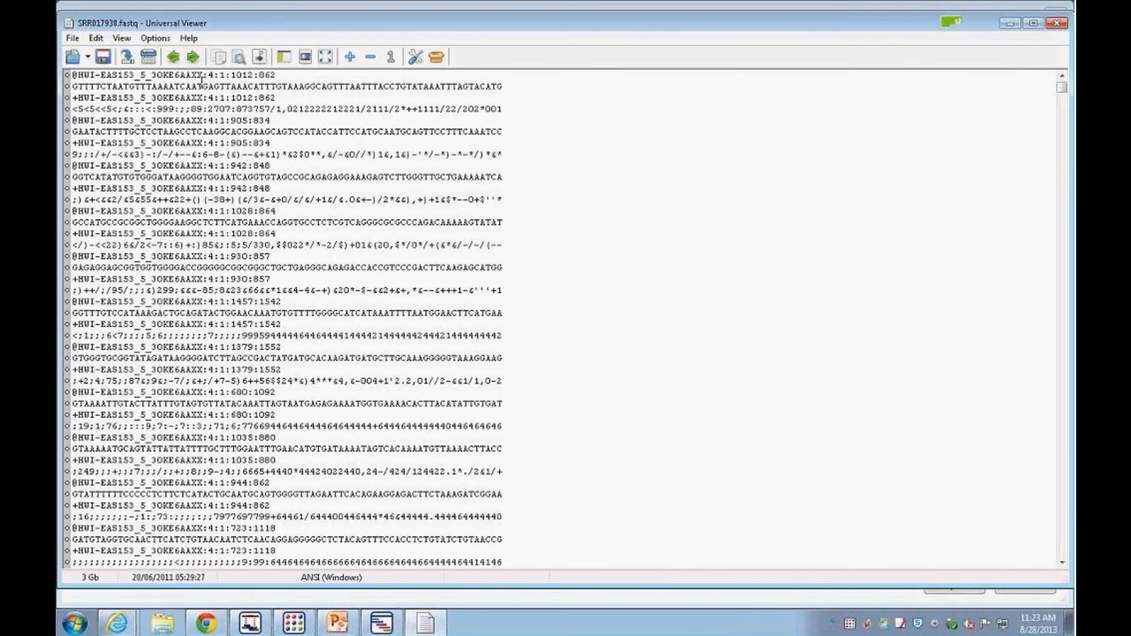
{"action": "left_click_drag", "start_coordinate": [280, 74], "coordinate": [71, 75]}
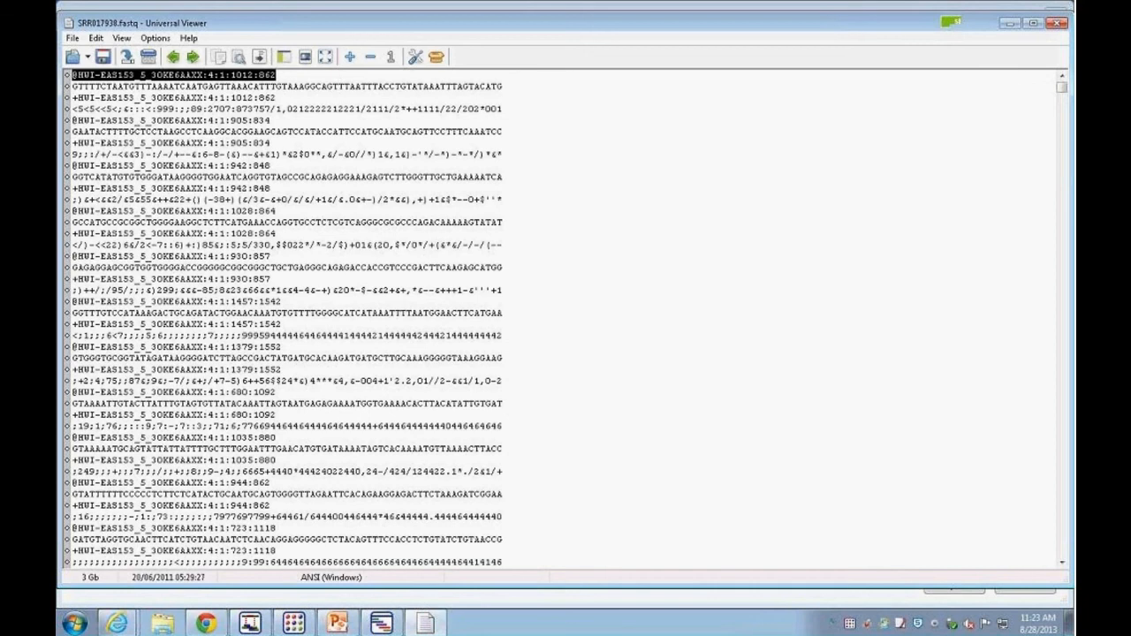
{"action": "left_click_drag", "start_coordinate": [503, 86], "coordinate": [70, 86]}
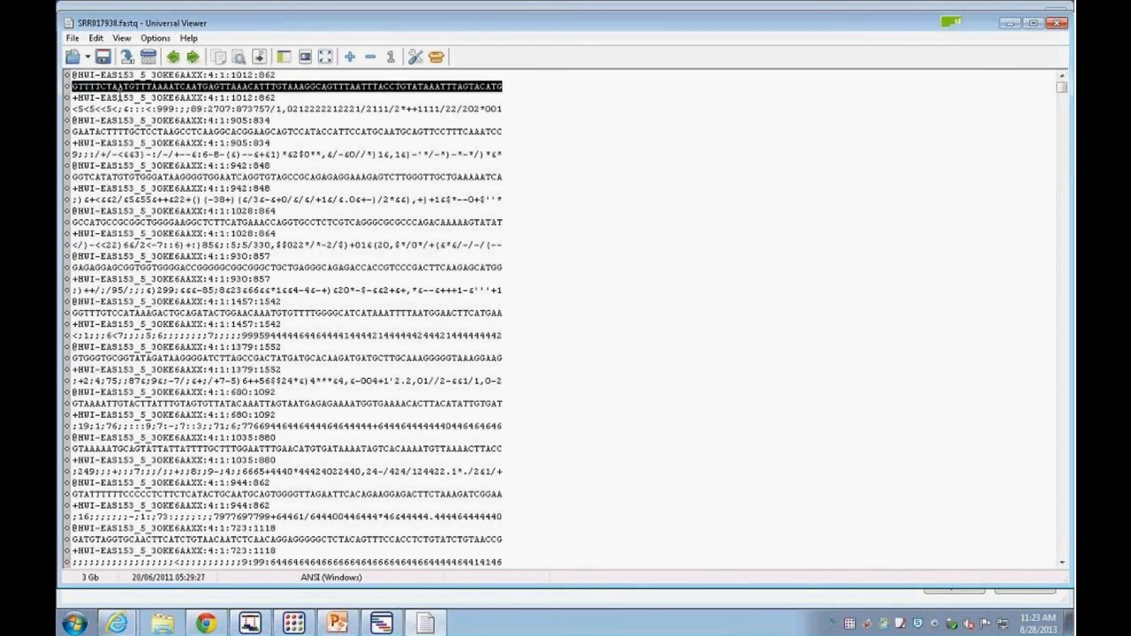
{"action": "left_click_drag", "start_coordinate": [280, 98], "coordinate": [89, 86]}
{"action": "left_click_drag", "start_coordinate": [501, 109], "coordinate": [117, 110]}
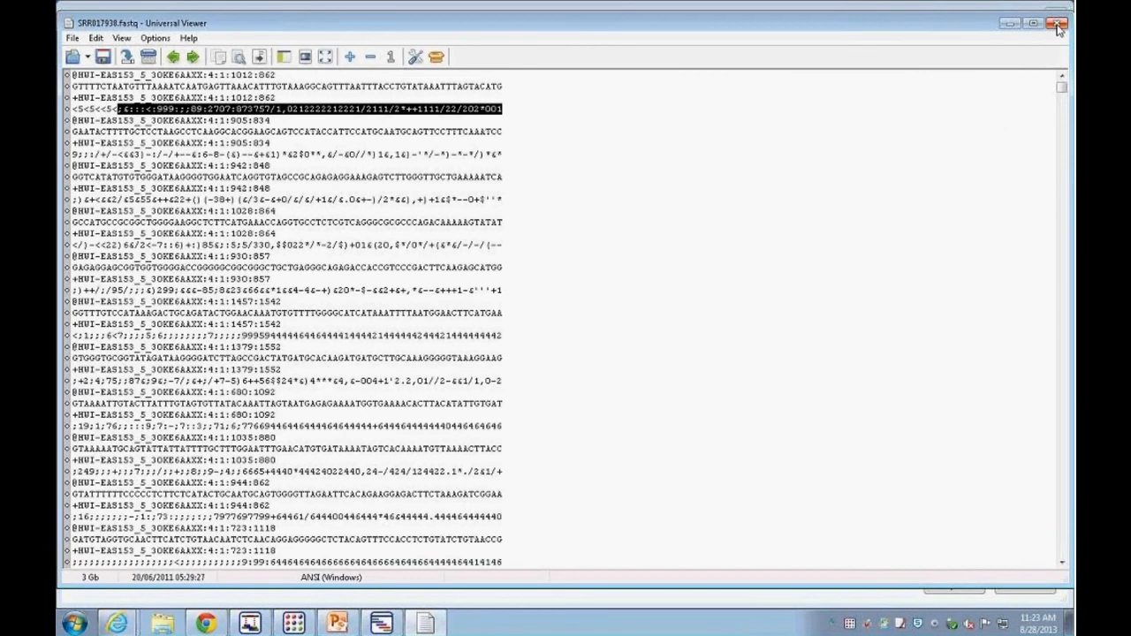
{"action": "left_click", "coordinate": [1056, 23]}
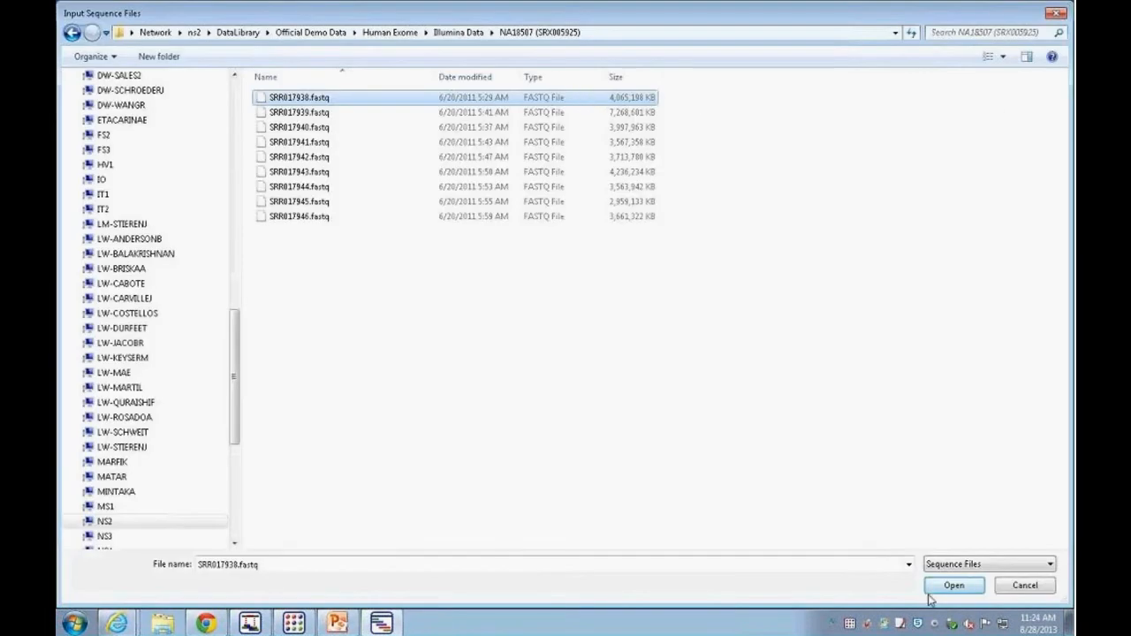
Step: Add SRR017940.fastq from the NA18507 (SRX005925) folder as unpaired reads
{"action": "left_click", "coordinate": [329, 128]}
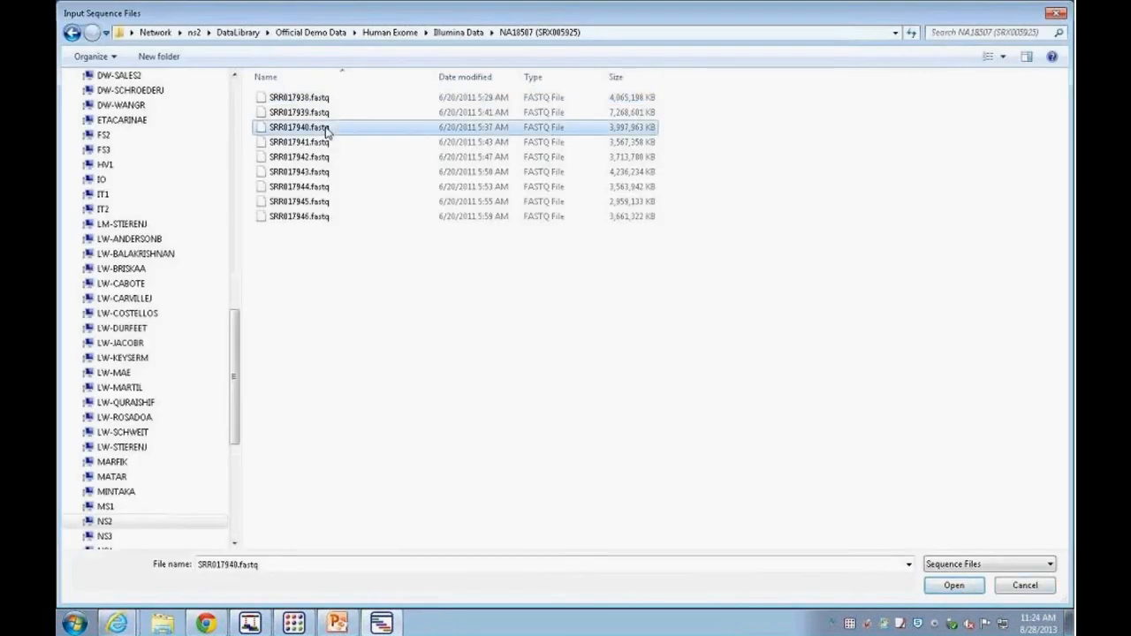
{"action": "left_click", "coordinate": [954, 586]}
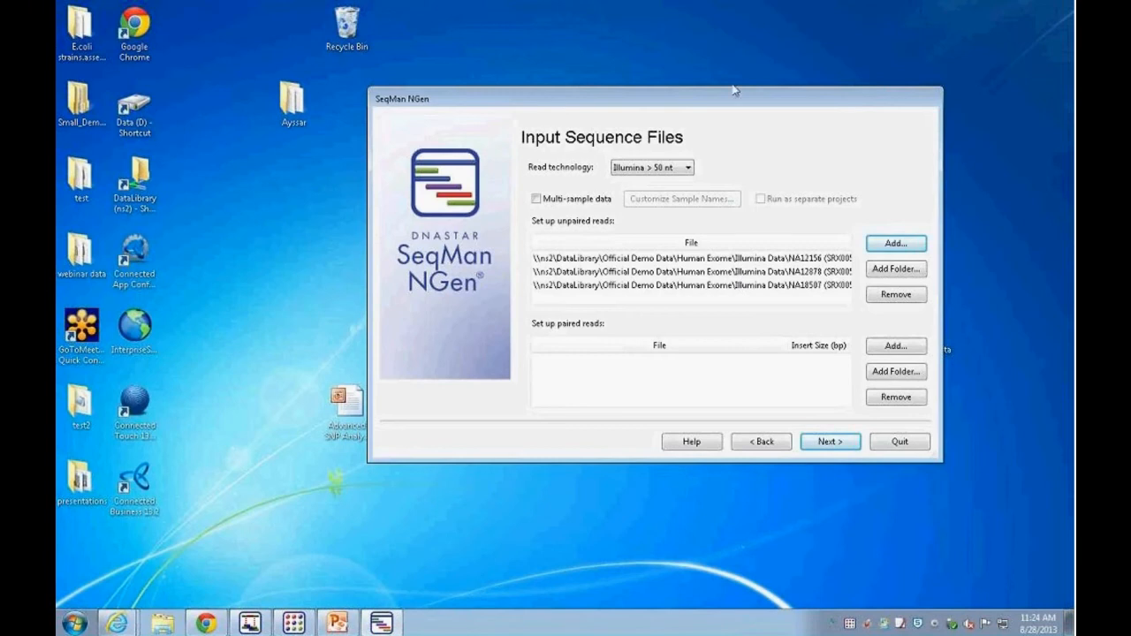
Step: Enable multi-sample data and review the sample group names for the three read files
{"action": "left_click_drag", "start_coordinate": [733, 98], "coordinate": [646, 96]}
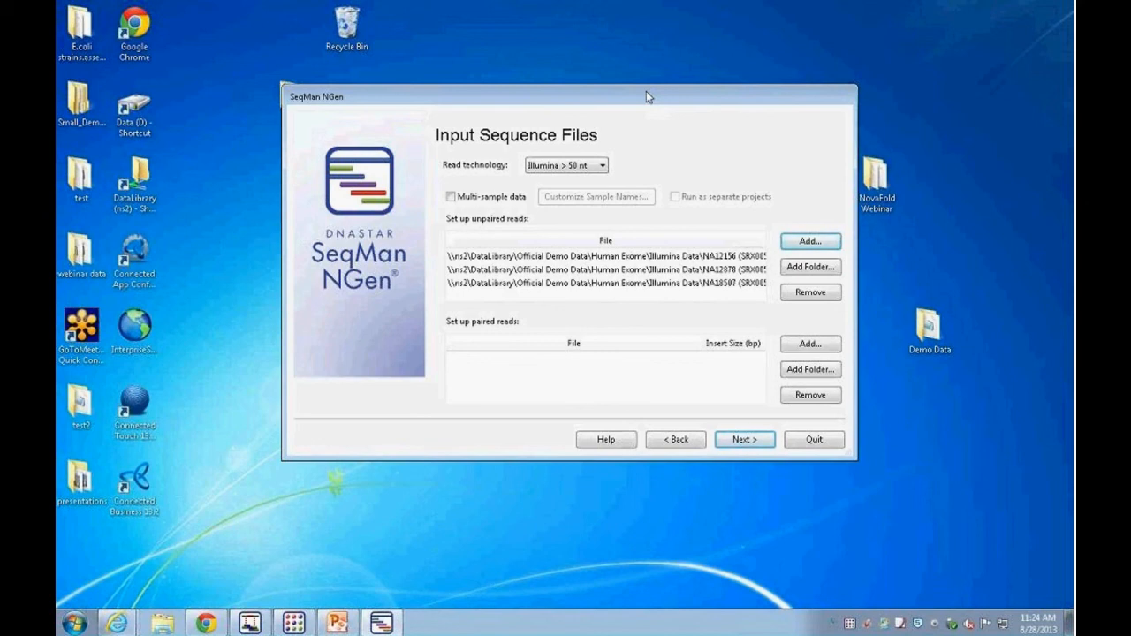
{"action": "left_click", "coordinate": [450, 197]}
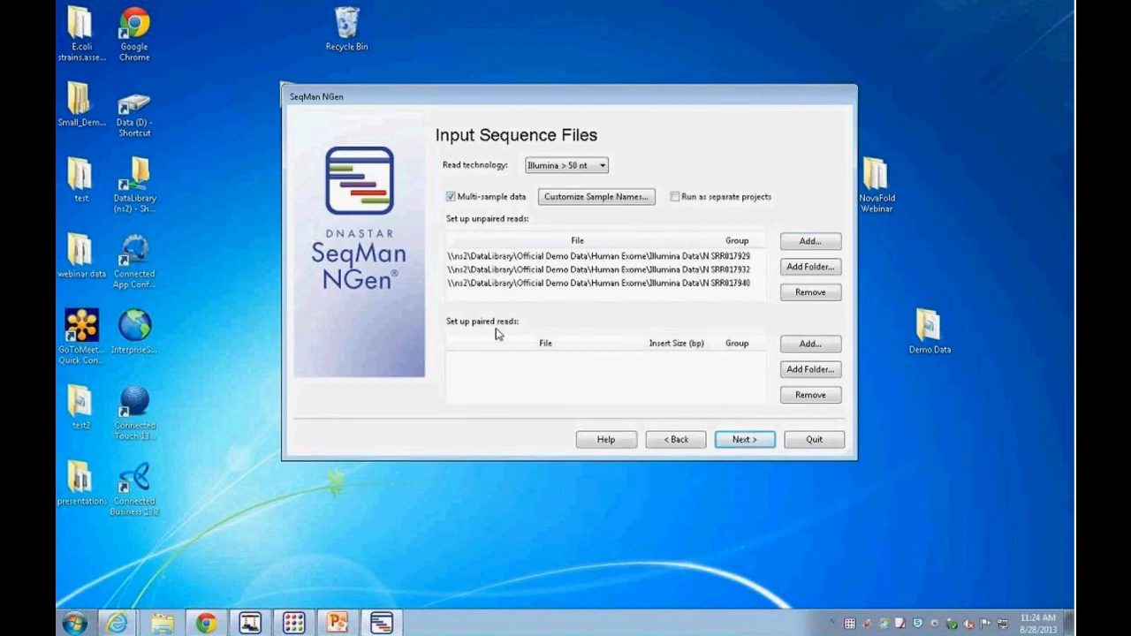
{"action": "left_click", "coordinate": [571, 202]}
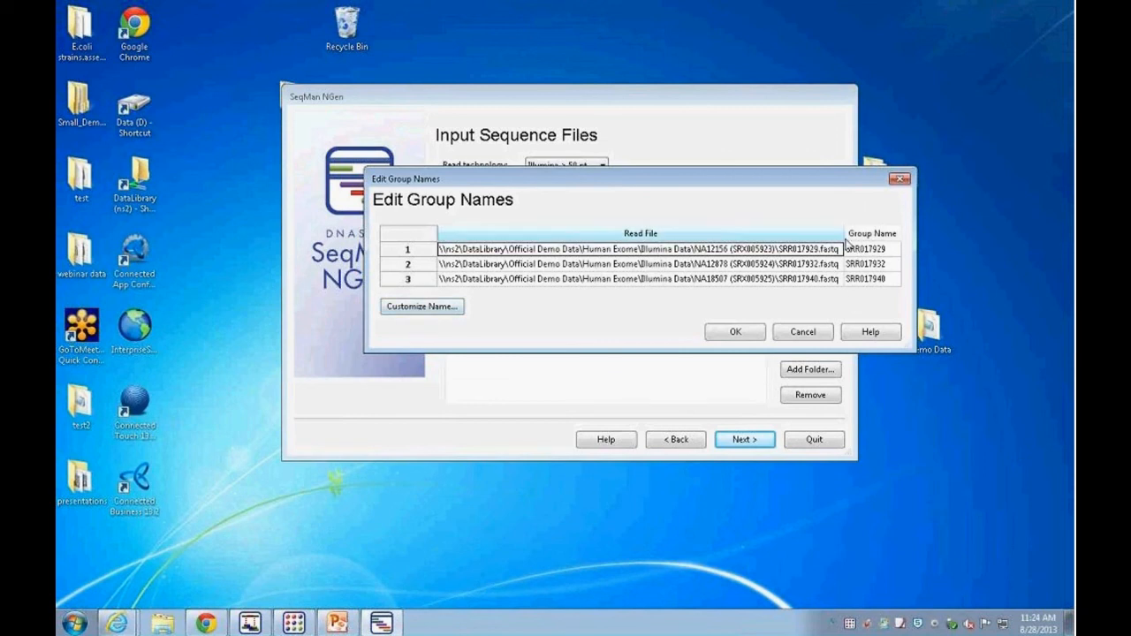
{"action": "left_click", "coordinate": [731, 333]}
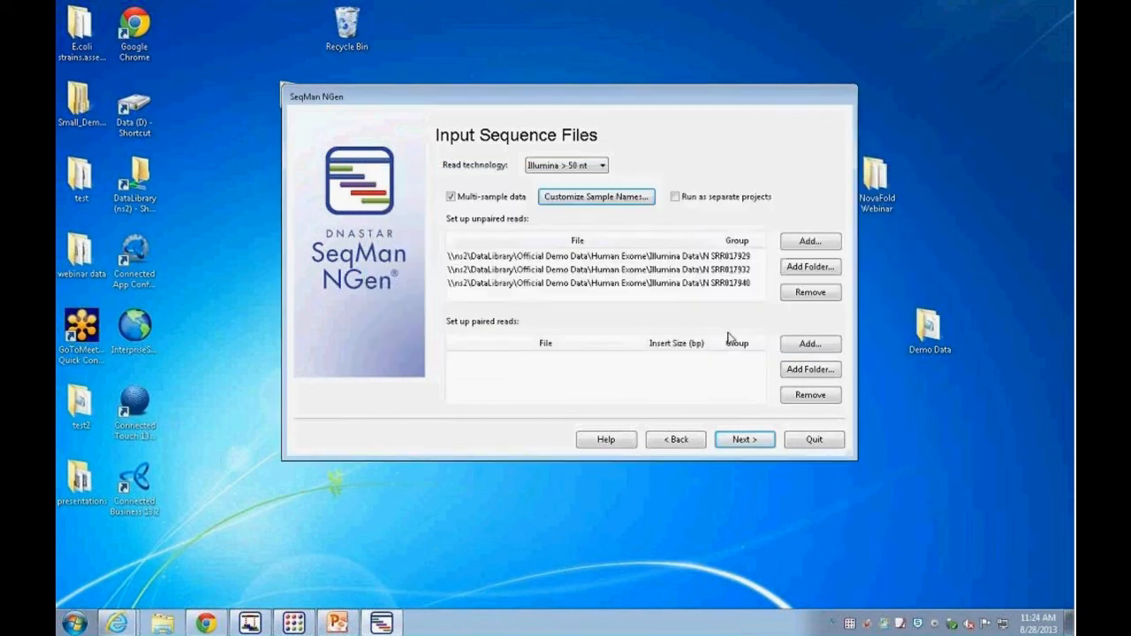
Step: Turn on Run as separate projects and continue to the assembly options
{"action": "left_click", "coordinate": [687, 201]}
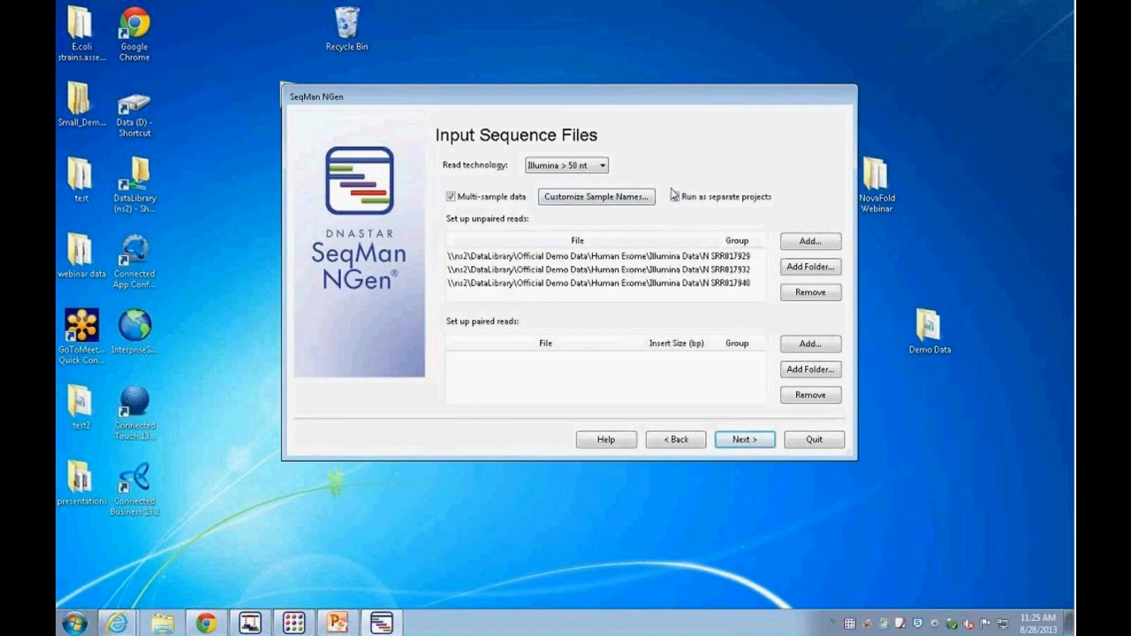
{"action": "left_click", "coordinate": [674, 196]}
{"action": "left_click", "coordinate": [745, 443]}
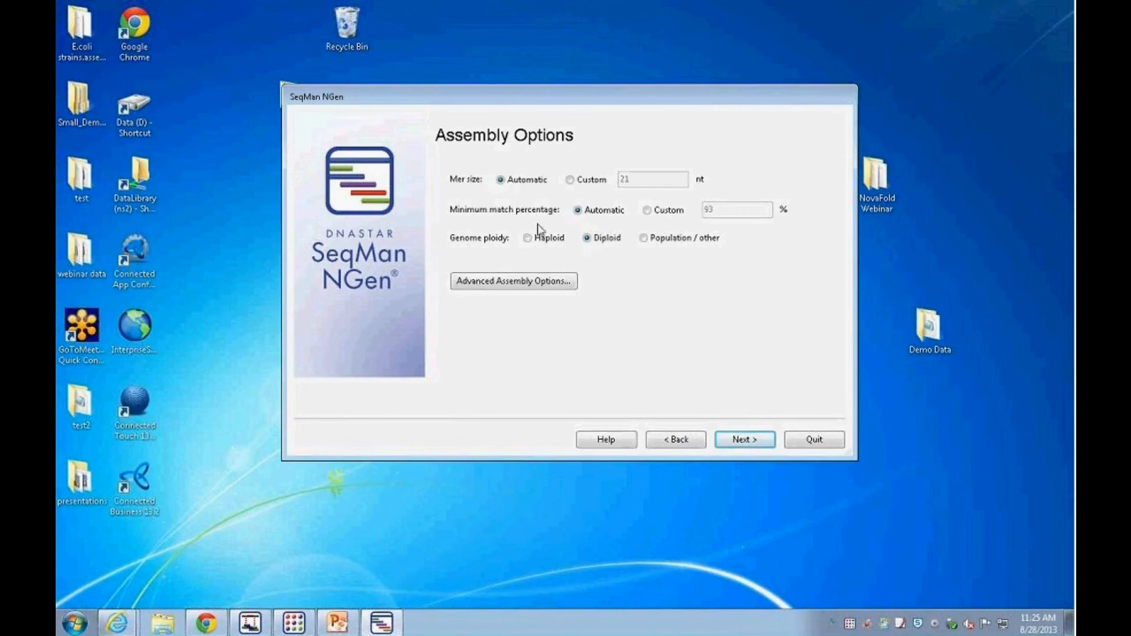
Step: Try a custom minimum match percentage of 97, then switch the setting back to Automatic
{"action": "left_click", "coordinate": [645, 211]}
{"action": "left_click", "coordinate": [735, 209]}
{"action": "key", "text": "BackSpace"}
{"action": "type", "text": "7"}
{"action": "key", "text": "BackSpace"}
{"action": "type", "text": "3"}
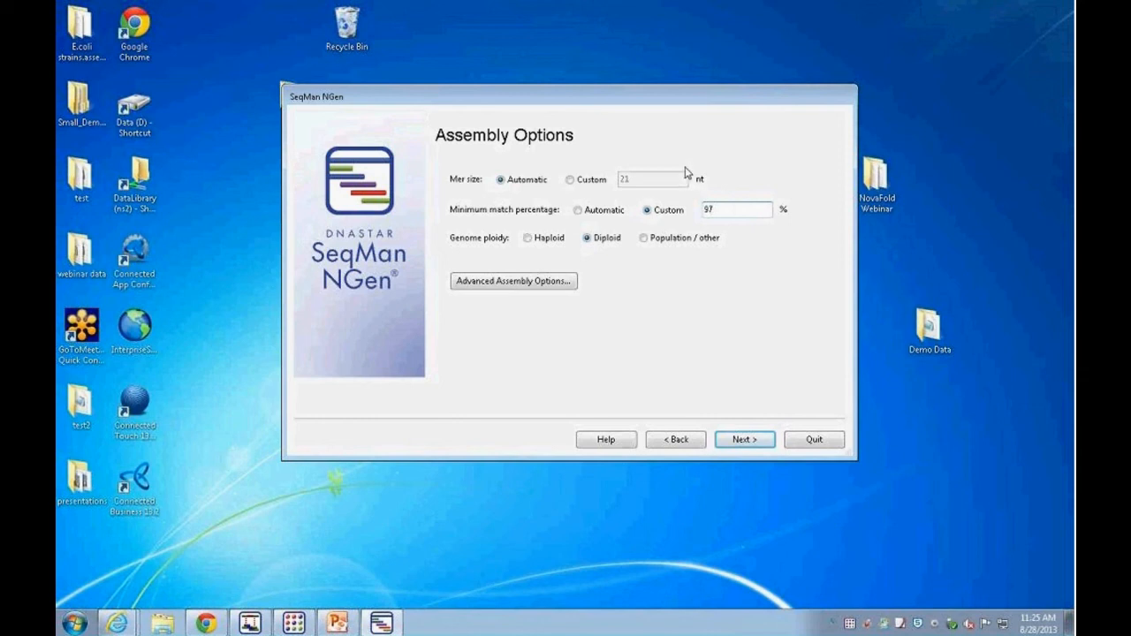
{"action": "left_click", "coordinate": [577, 211]}
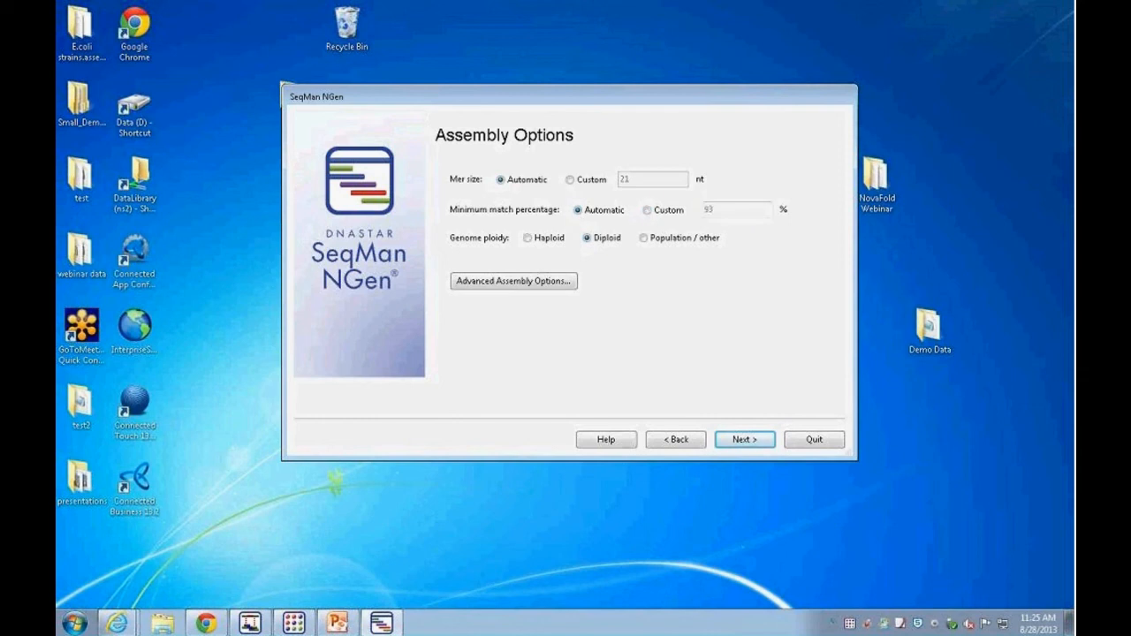
Step: Set the minimum match percentage to Custom 93
{"action": "left_click", "coordinate": [647, 211]}
{"action": "key", "text": "BackSpace"}
{"action": "type", "text": "0"}
{"action": "key", "text": "BackSpace"}
{"action": "type", "text": "3"}
{"action": "left_click", "coordinate": [527, 239]}
{"action": "left_click", "coordinate": [586, 239]}
{"action": "left_click", "coordinate": [644, 238]}
{"action": "left_click", "coordinate": [586, 240]}
{"action": "left_click", "coordinate": [643, 239]}
{"action": "left_click", "coordinate": [588, 239]}
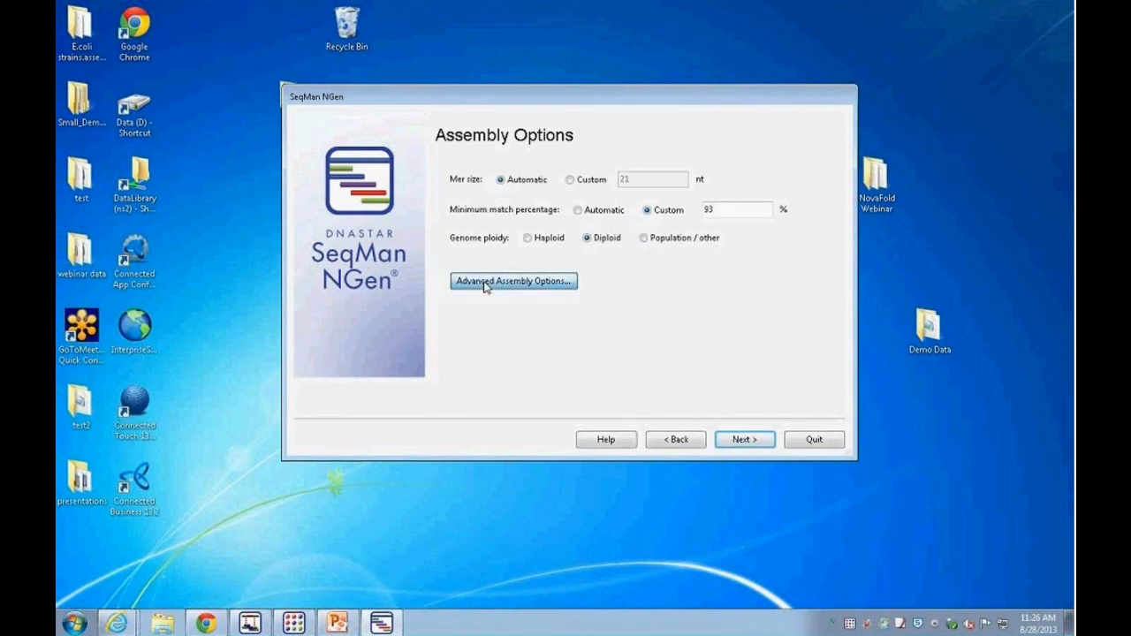
Step: Open the advanced assembly options and review the Layout, Alignment and SNP settings
{"action": "left_click", "coordinate": [484, 286]}
{"action": "left_click_drag", "start_coordinate": [633, 81], "coordinate": [616, 88]}
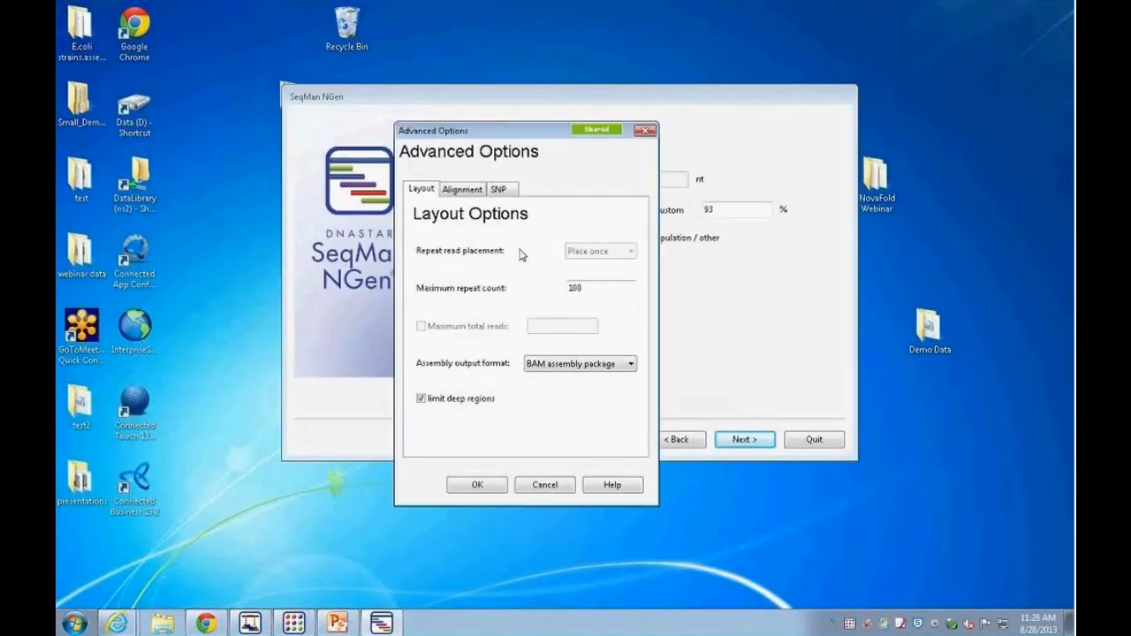
{"action": "left_click", "coordinate": [461, 189]}
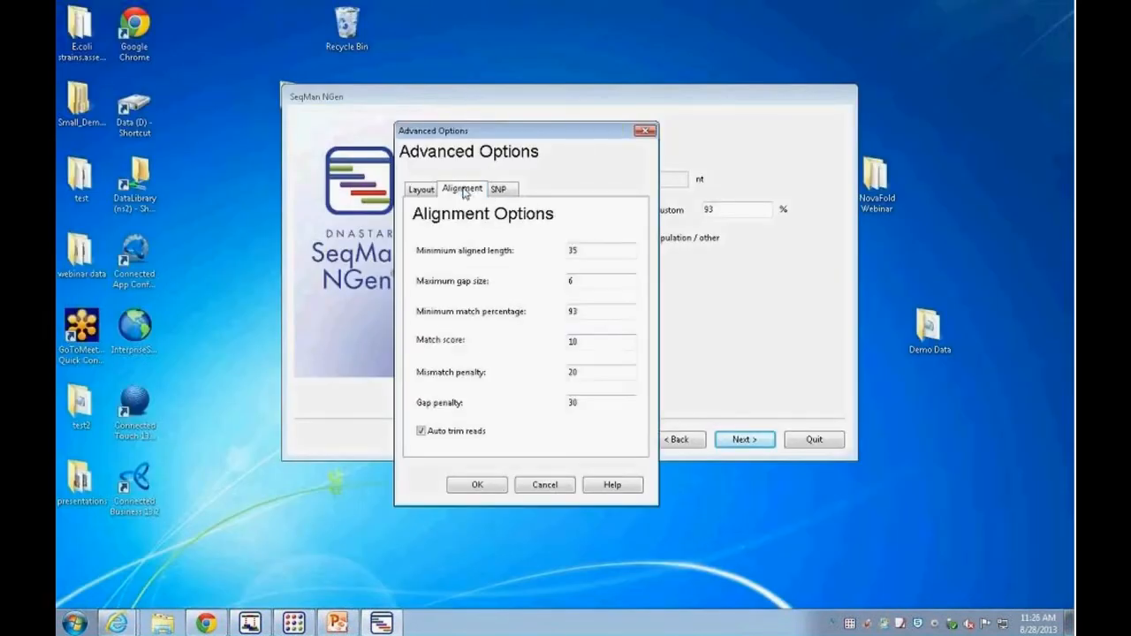
{"action": "left_click", "coordinate": [497, 195]}
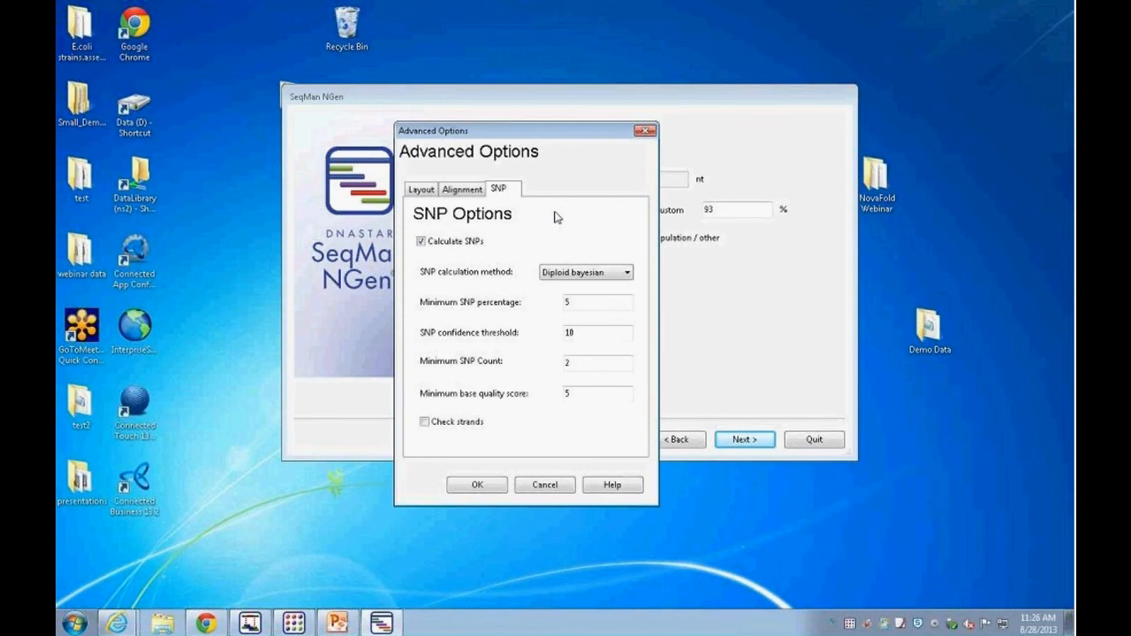
Step: Try the Simple percentage SNP calculation method, then switch back to Diploid bayesian
{"action": "left_click_drag", "start_coordinate": [531, 134], "coordinate": [864, 205]}
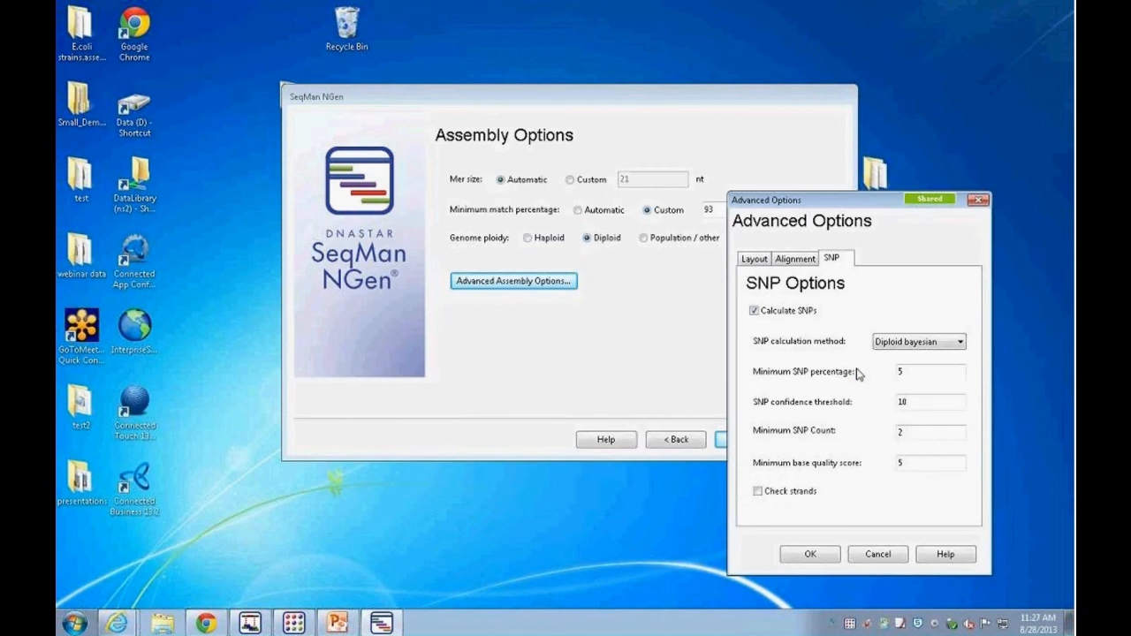
{"action": "left_click", "coordinate": [953, 346]}
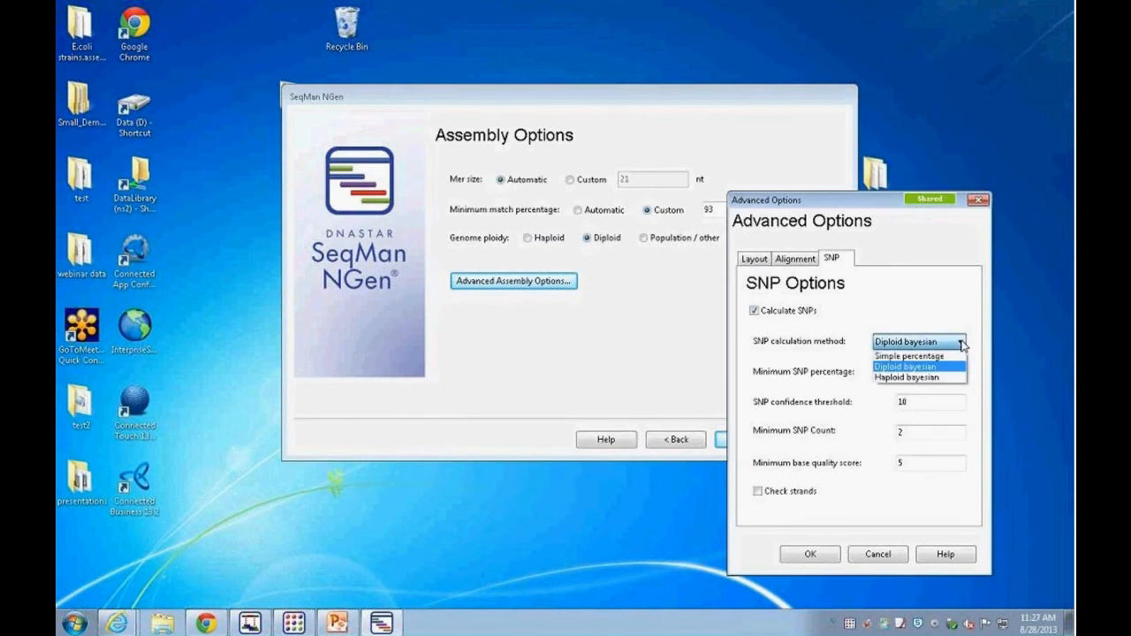
{"action": "left_click", "coordinate": [933, 356]}
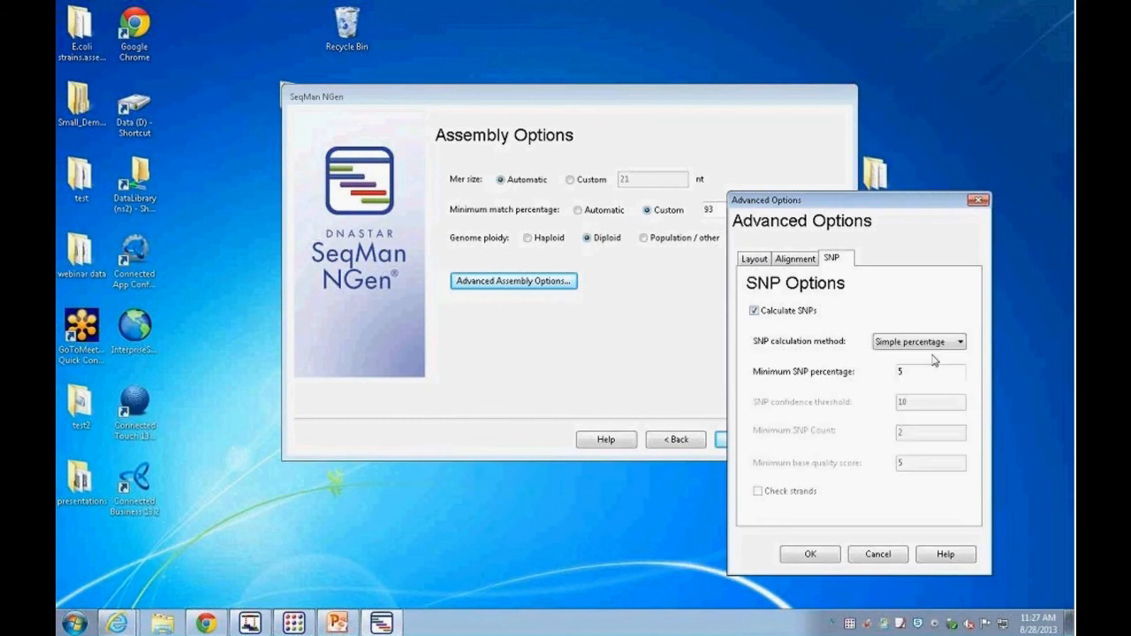
{"action": "left_click", "coordinate": [957, 343]}
{"action": "left_click", "coordinate": [916, 365]}
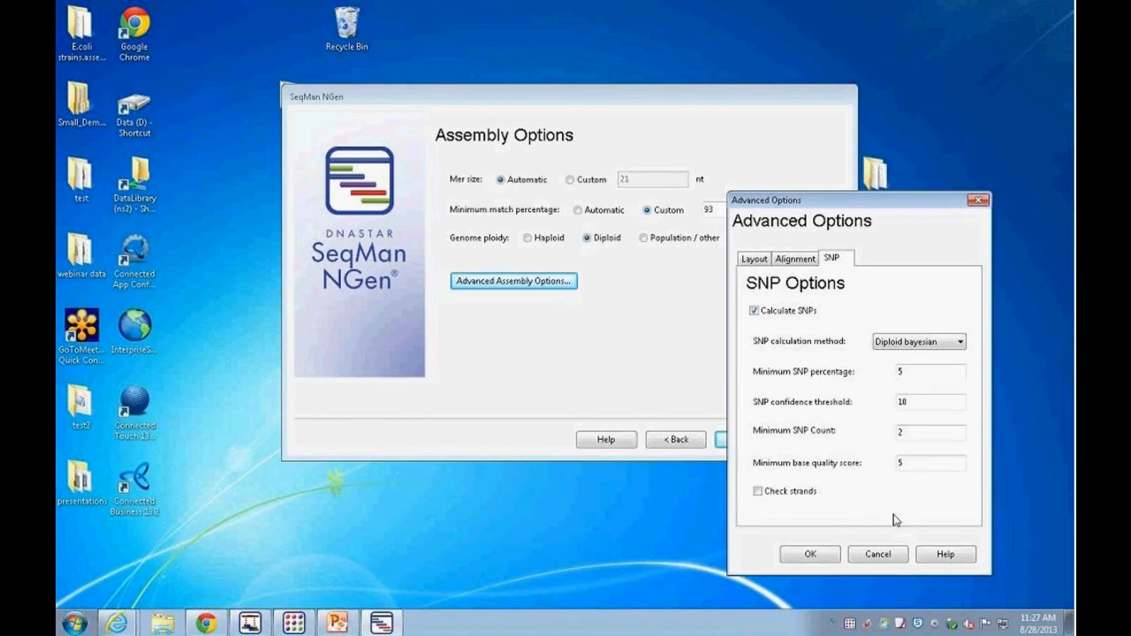
{"action": "double_click", "coordinate": [903, 371]}
{"action": "double_click", "coordinate": [910, 401]}
{"action": "double_click", "coordinate": [910, 431]}
{"action": "double_click", "coordinate": [947, 466]}
{"action": "left_click", "coordinate": [759, 492]}
{"action": "left_click", "coordinate": [757, 491]}
Step: Try other values for the minimum SNP percentage and SNP confidence threshold, then reset them to 5 and 10
{"action": "left_click", "coordinate": [924, 371]}
{"action": "key", "text": "BackSpace"}
{"action": "type", "text": "1"}
{"action": "key", "text": "BackSpace"}
{"action": "type", "text": "5"}
{"action": "key", "text": "BackSpace"}
{"action": "type", "text": "0"}
{"action": "double_click", "coordinate": [903, 401]}
{"action": "type", "text": "0"}
{"action": "key", "text": "BackSpace"}
{"action": "type", "text": "10"}
{"action": "double_click", "coordinate": [901, 371]}
{"action": "type", "text": "5"}
Step: Switch the SNP calculation method to Simple percentage and set the minimum SNP percentage to 8
{"action": "left_click", "coordinate": [960, 342]}
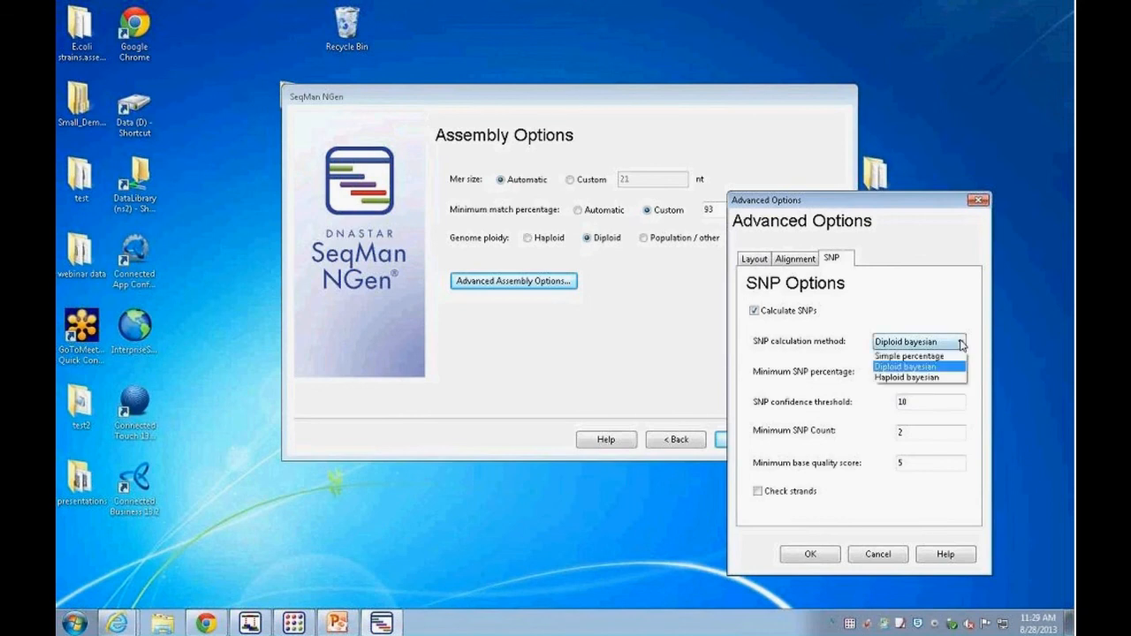
{"action": "left_click", "coordinate": [916, 356]}
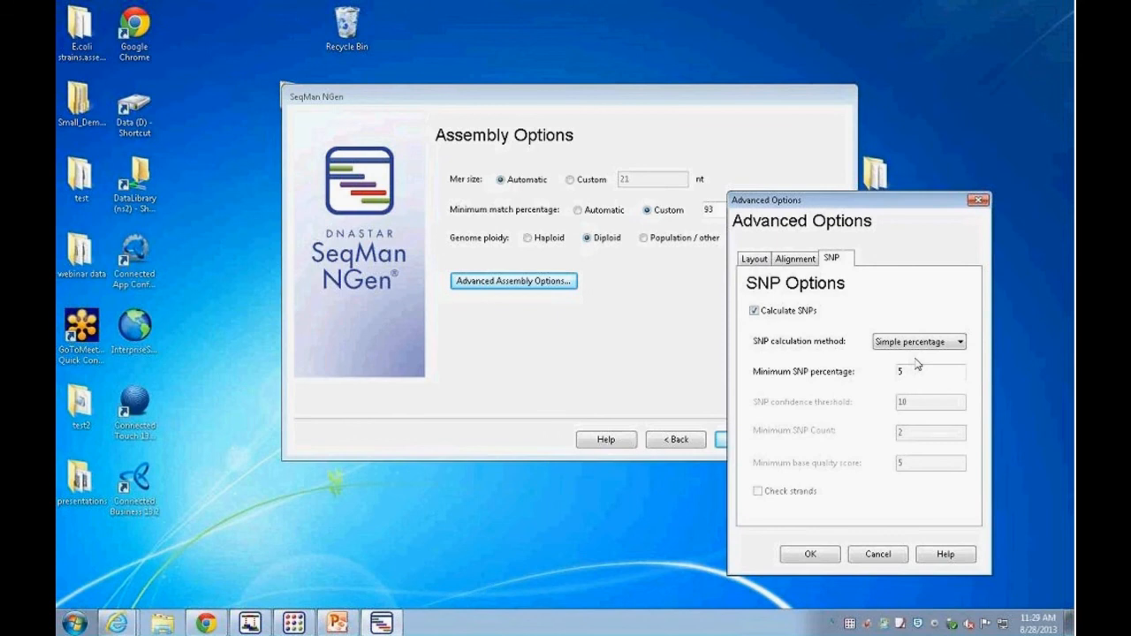
{"action": "left_click", "coordinate": [908, 371]}
{"action": "key", "text": "BackSpace"}
{"action": "type", "text": "8"}
Step: Set the SNP calculation method back to Diploid bayesian and confirm the advanced options
{"action": "left_click_drag", "start_coordinate": [814, 201], "coordinate": [880, 112]}
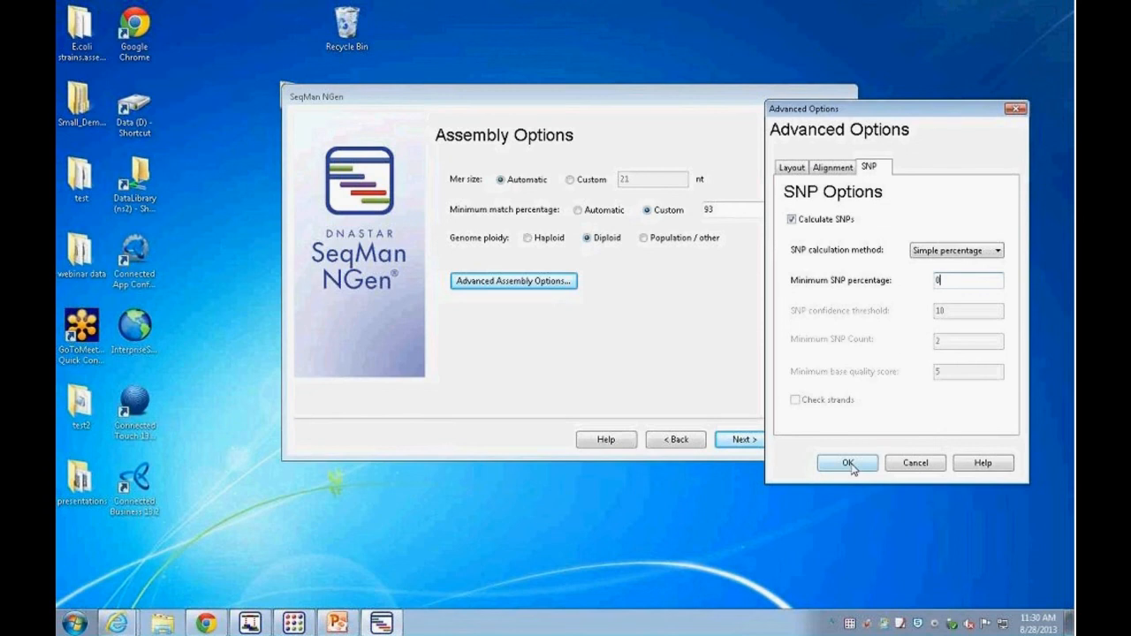
{"action": "left_click", "coordinate": [996, 251]}
{"action": "left_click", "coordinate": [946, 273]}
{"action": "left_click", "coordinate": [844, 464]}
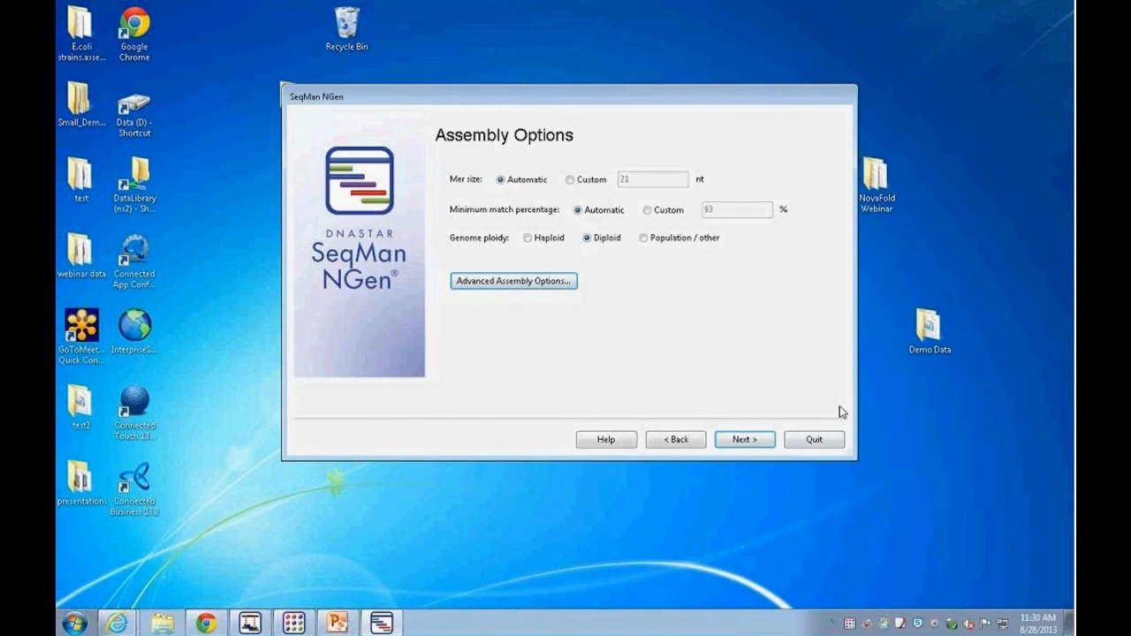
Step: Continue to the assembly summary and start the assembly
{"action": "left_click", "coordinate": [744, 441]}
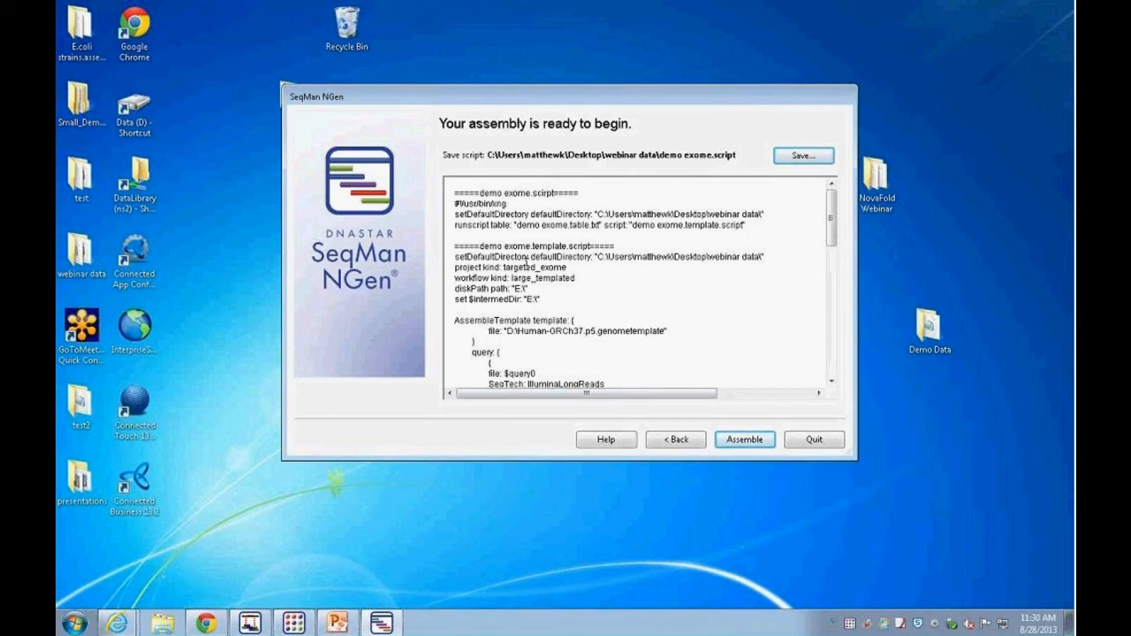
{"action": "left_click", "coordinate": [745, 439]}
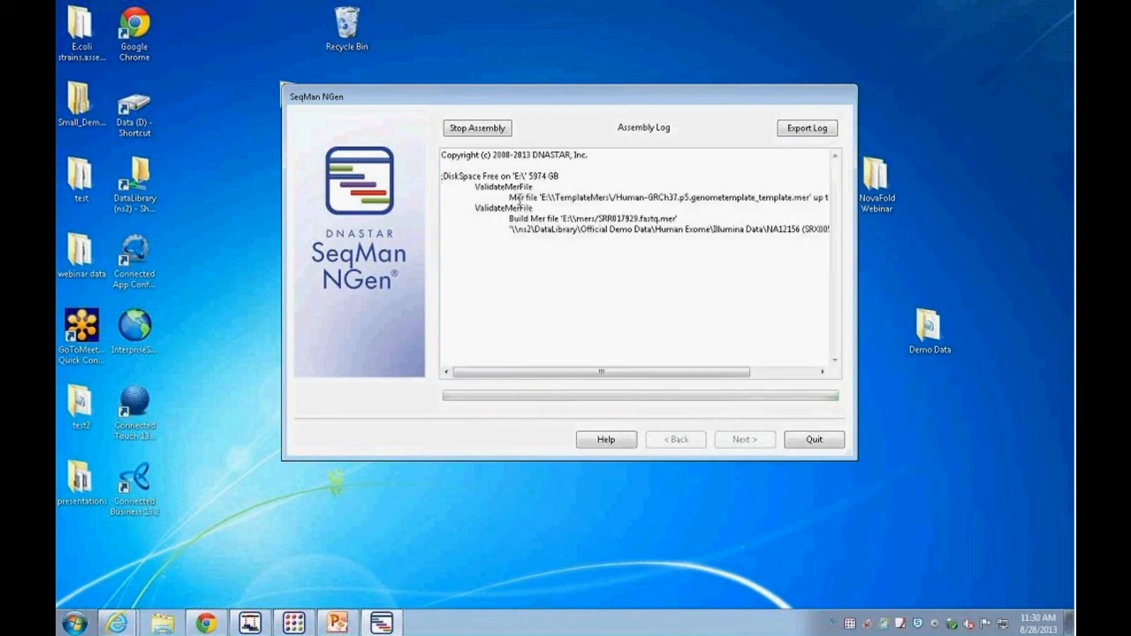
{"action": "left_click_drag", "start_coordinate": [608, 86], "coordinate": [461, 133]}
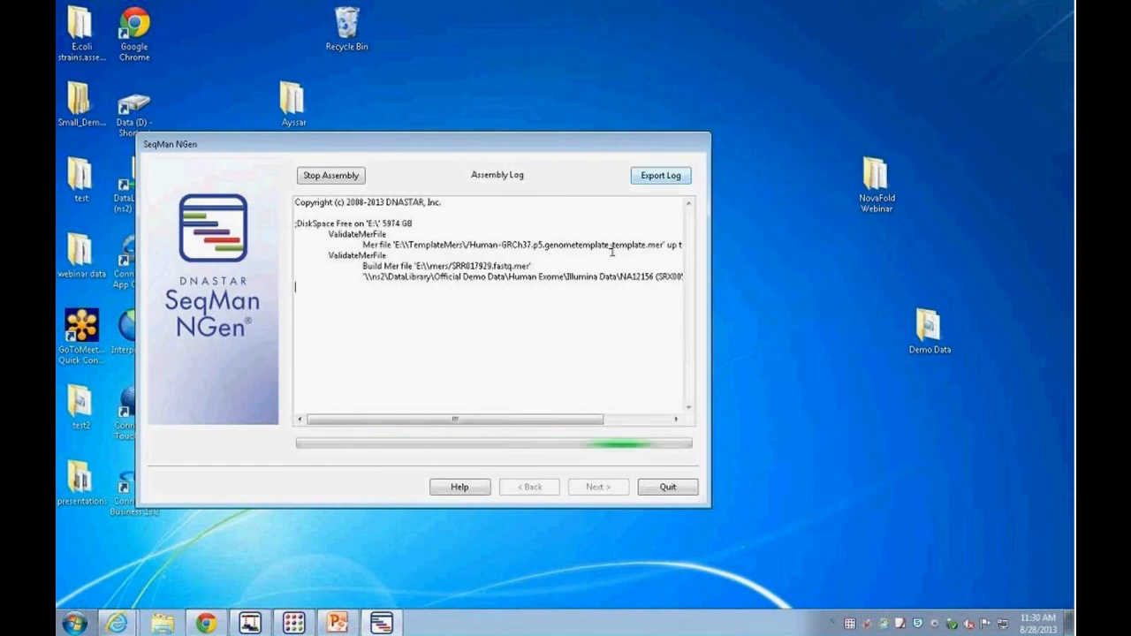
Step: Open Task Manager to monitor the assembly process's CPU and memory use
{"action": "right_click", "coordinate": [569, 623]}
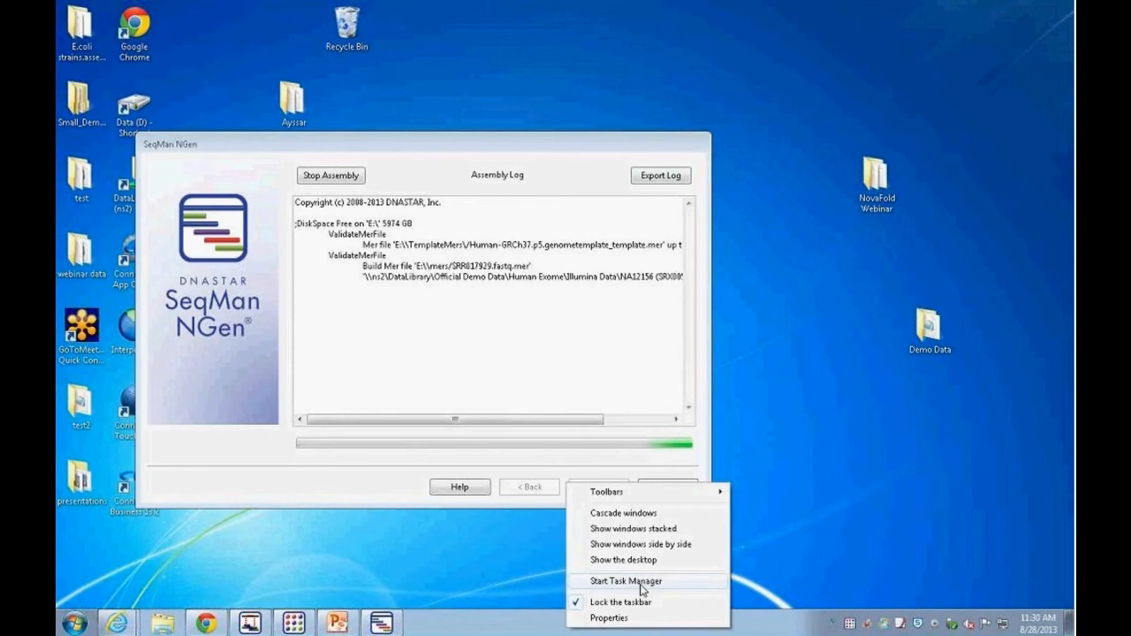
{"action": "left_click", "coordinate": [642, 581]}
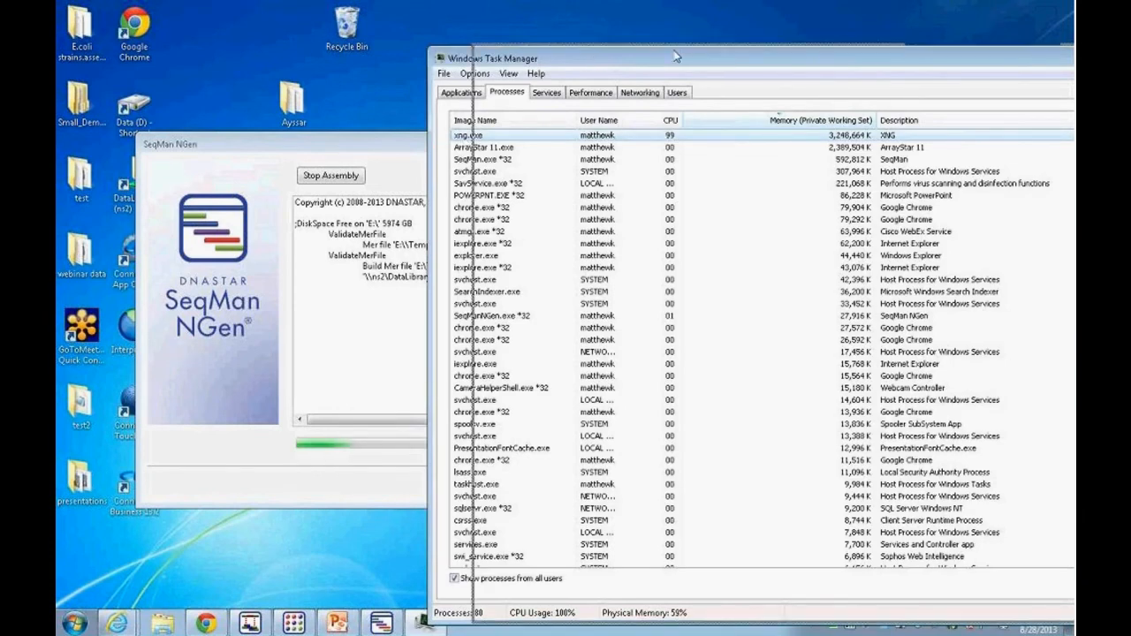
{"action": "left_click_drag", "start_coordinate": [676, 56], "coordinate": [758, 54]}
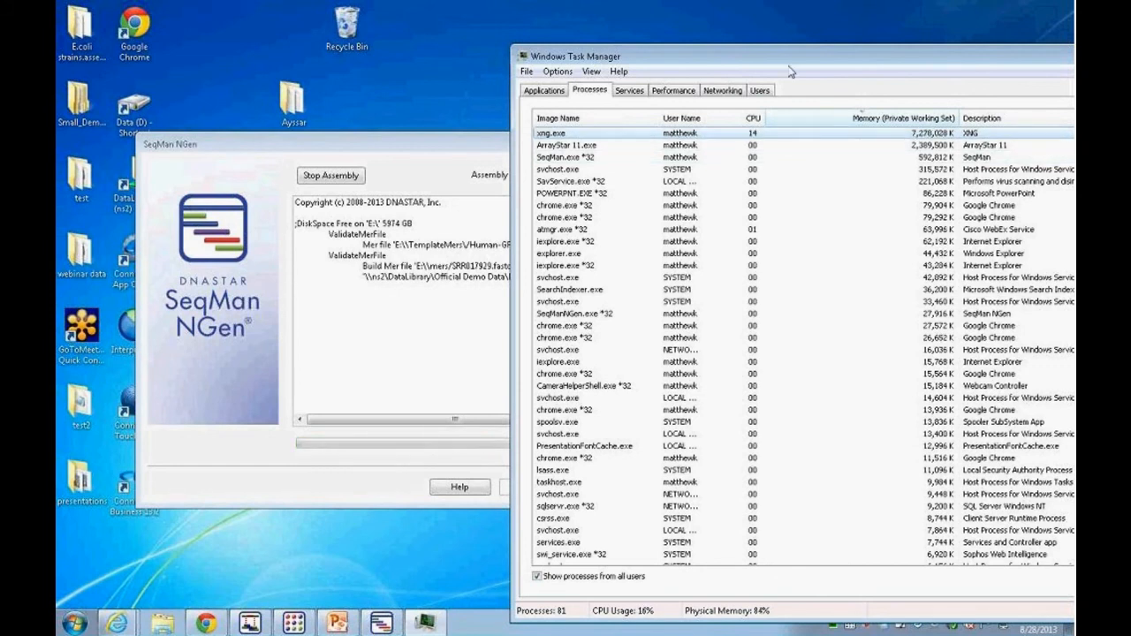
{"action": "mouse_move", "coordinate": [774, 61]}
{"action": "left_mouse_down"}
{"action": "mouse_move", "coordinate": [795, 58]}
{"action": "mouse_move", "coordinate": [766, 57]}
{"action": "left_mouse_up"}
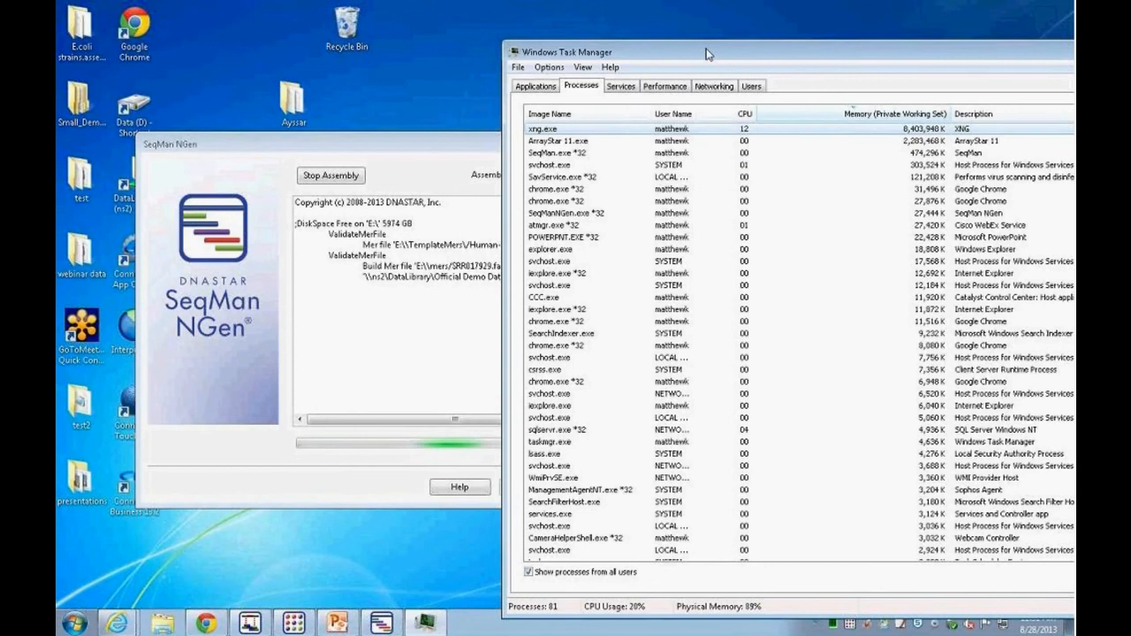
{"action": "left_click_drag", "start_coordinate": [704, 53], "coordinate": [469, 79]}
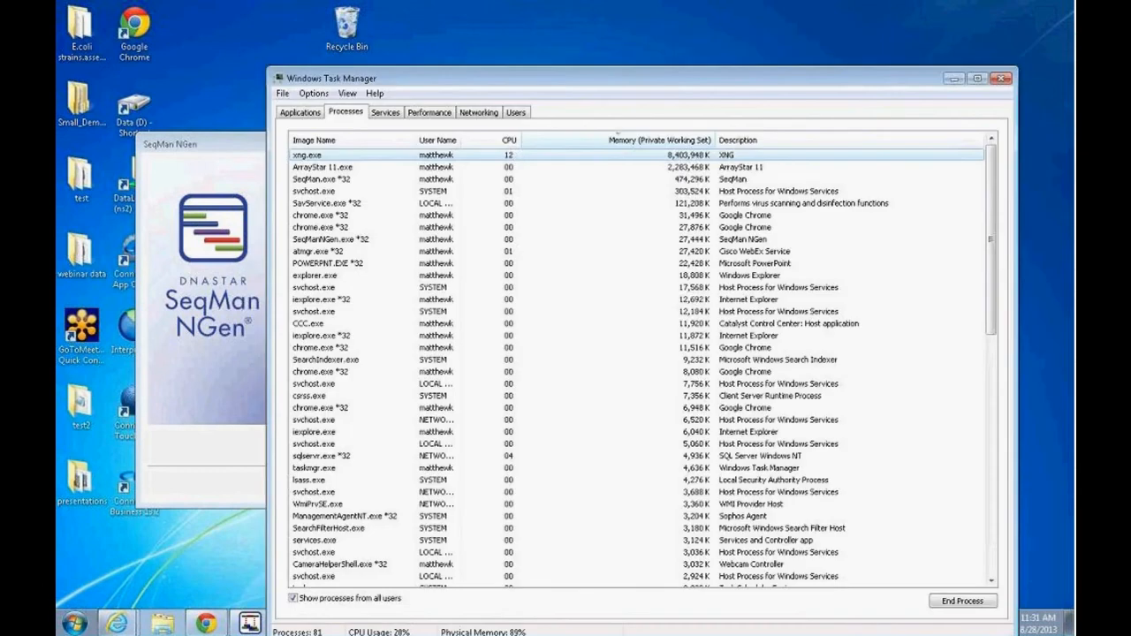
{"action": "left_click", "coordinate": [1000, 79]}
{"action": "left_click_drag", "start_coordinate": [499, 144], "coordinate": [575, 107]}
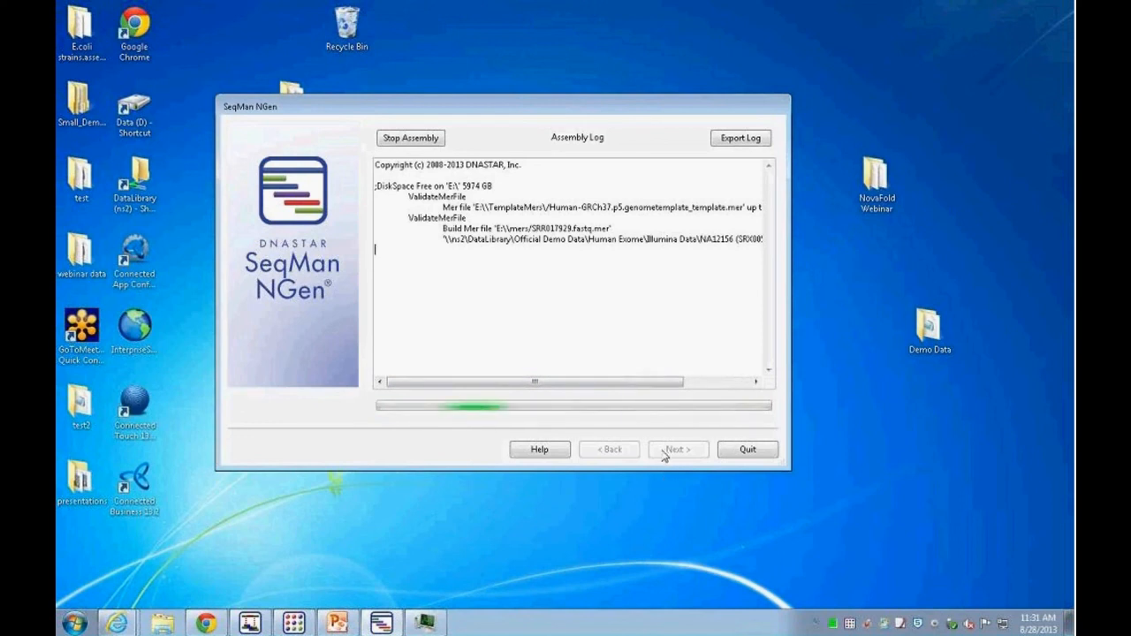
Step: Quit the SeqMan NGen wizard and check the running processes in Task Manager again
{"action": "left_click", "coordinate": [746, 449]}
{"action": "left_click", "coordinate": [580, 207]}
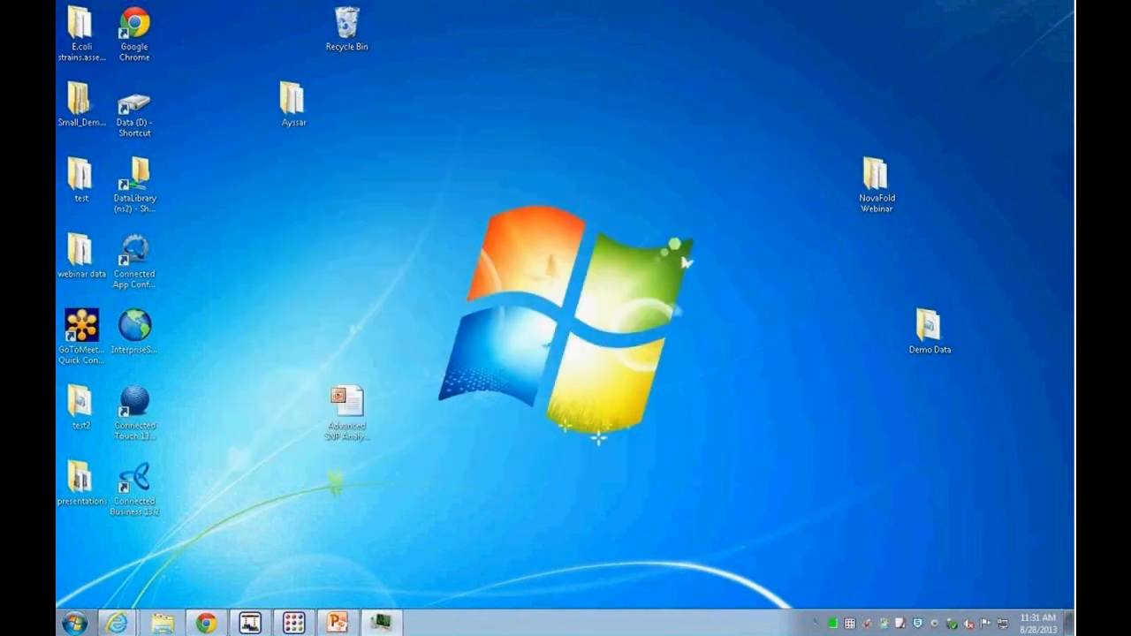
{"action": "left_click", "coordinate": [396, 626]}
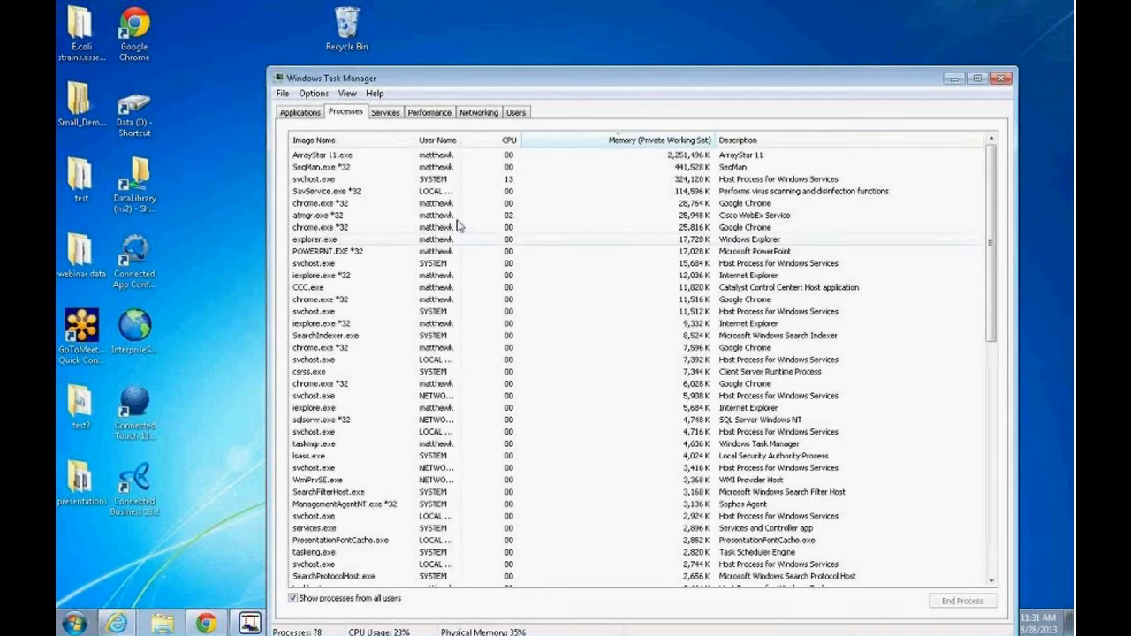
{"action": "left_click", "coordinate": [948, 81]}
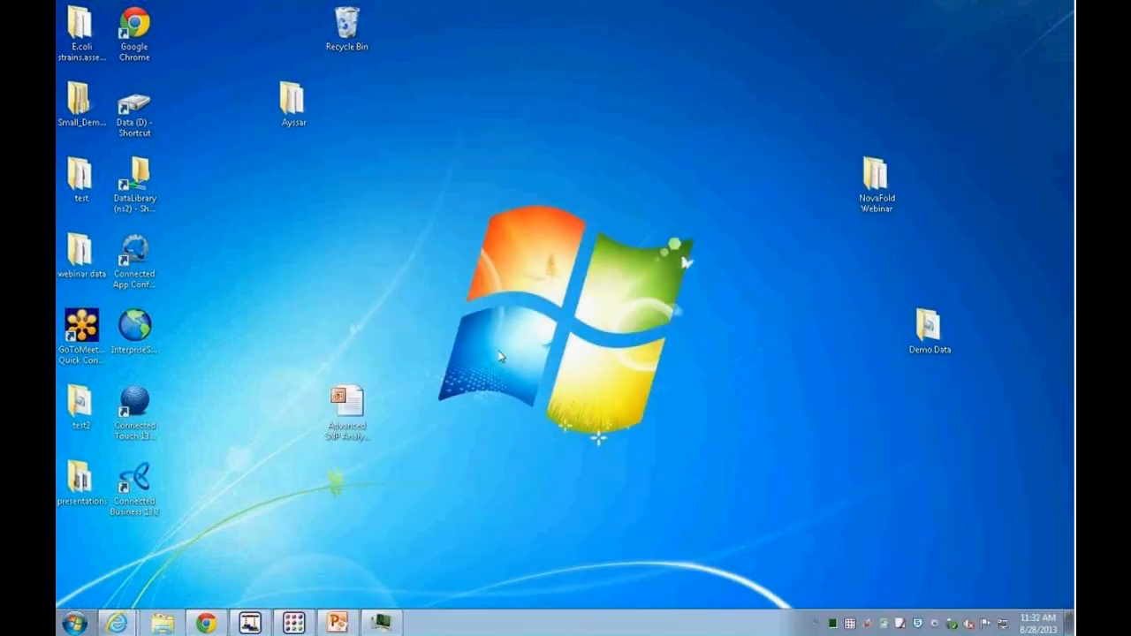
Step: Switch to SeqMan and examine the contig list of the 3_Cancer Exomes assembly
{"action": "left_click", "coordinate": [255, 624]}
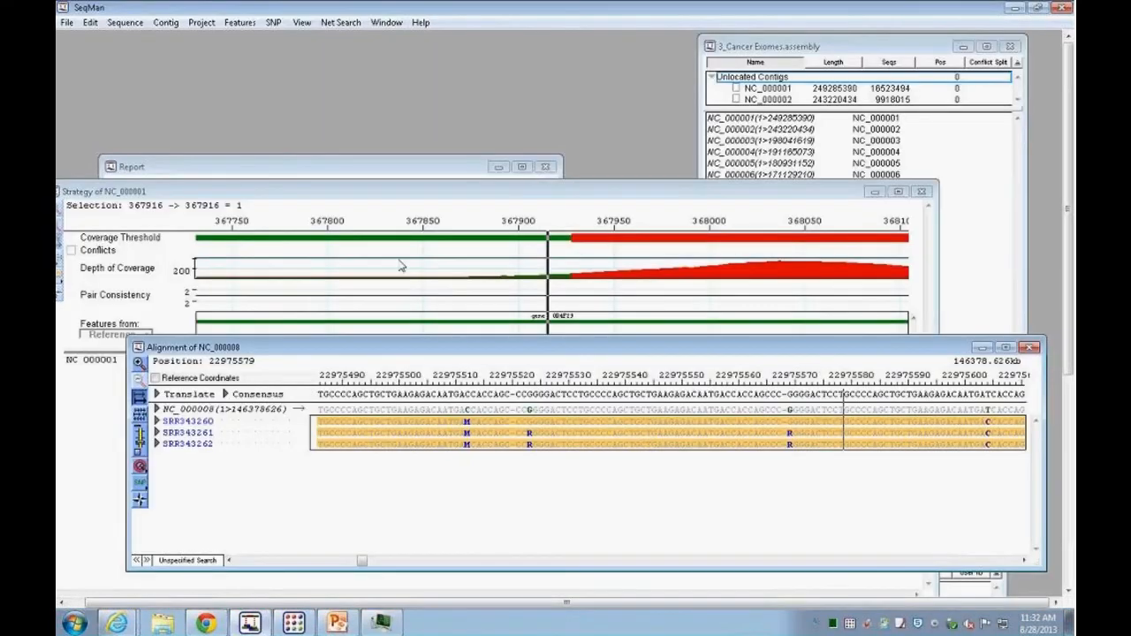
{"action": "left_click", "coordinate": [883, 48]}
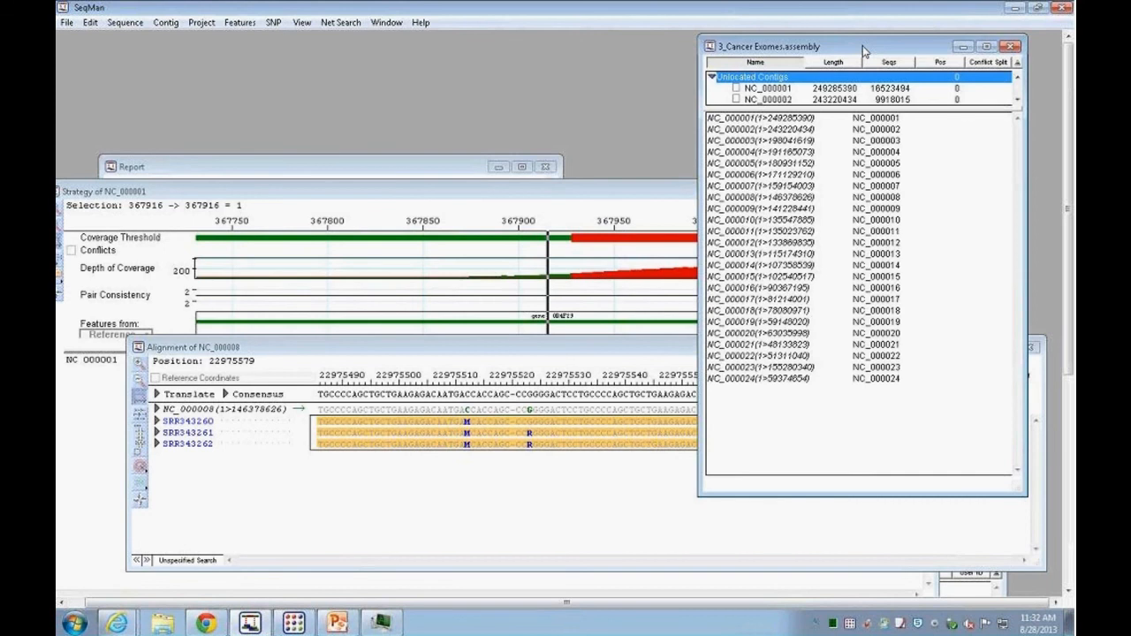
{"action": "left_click_drag", "start_coordinate": [863, 51], "coordinate": [556, 62]}
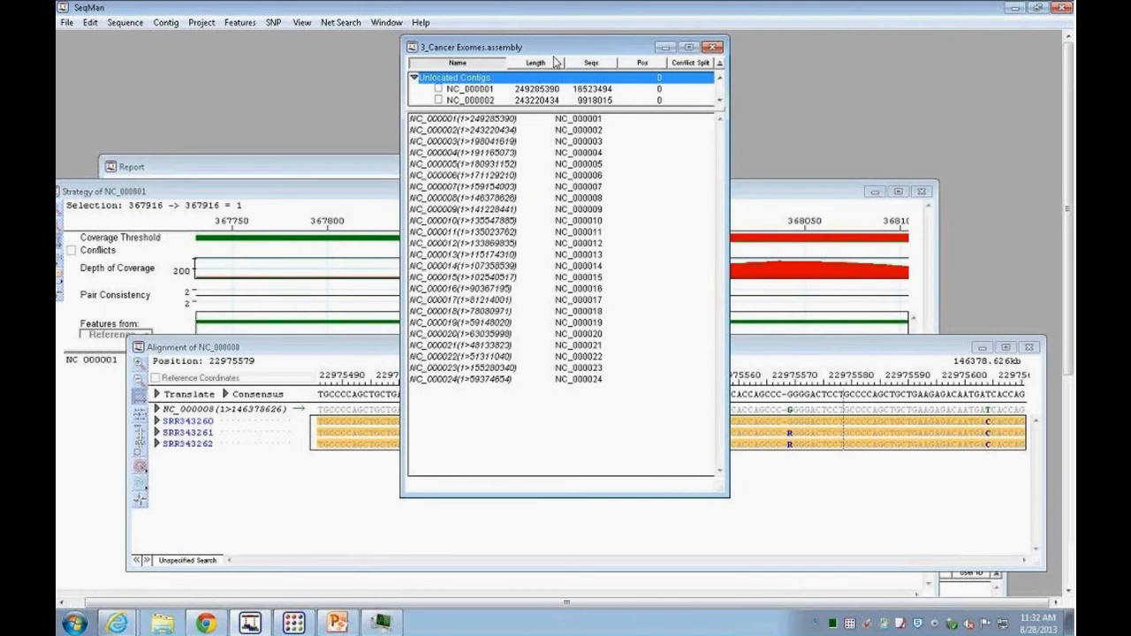
{"action": "left_click_drag", "start_coordinate": [510, 109], "coordinate": [556, 386]}
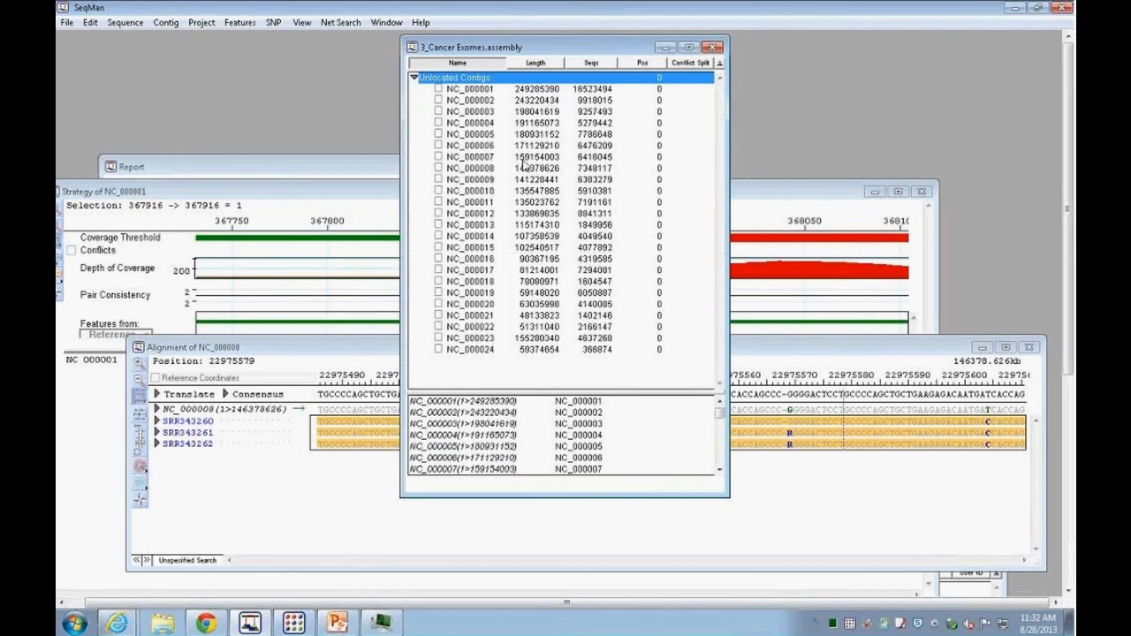
{"action": "left_click", "coordinate": [473, 91]}
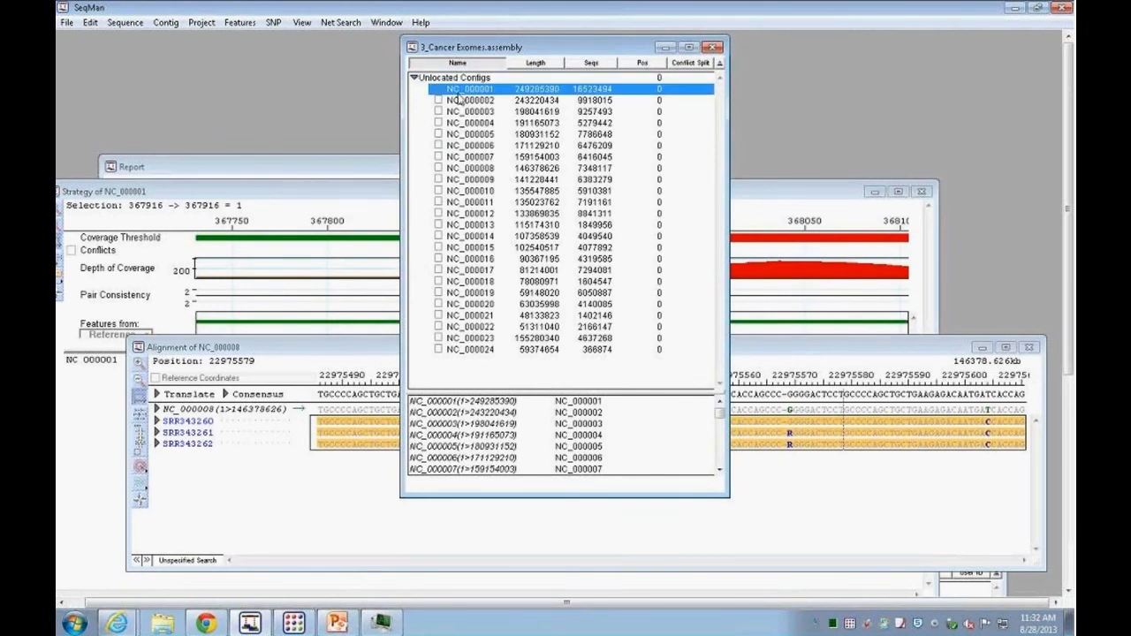
{"action": "left_click", "coordinate": [537, 102]}
{"action": "left_click", "coordinate": [537, 113]}
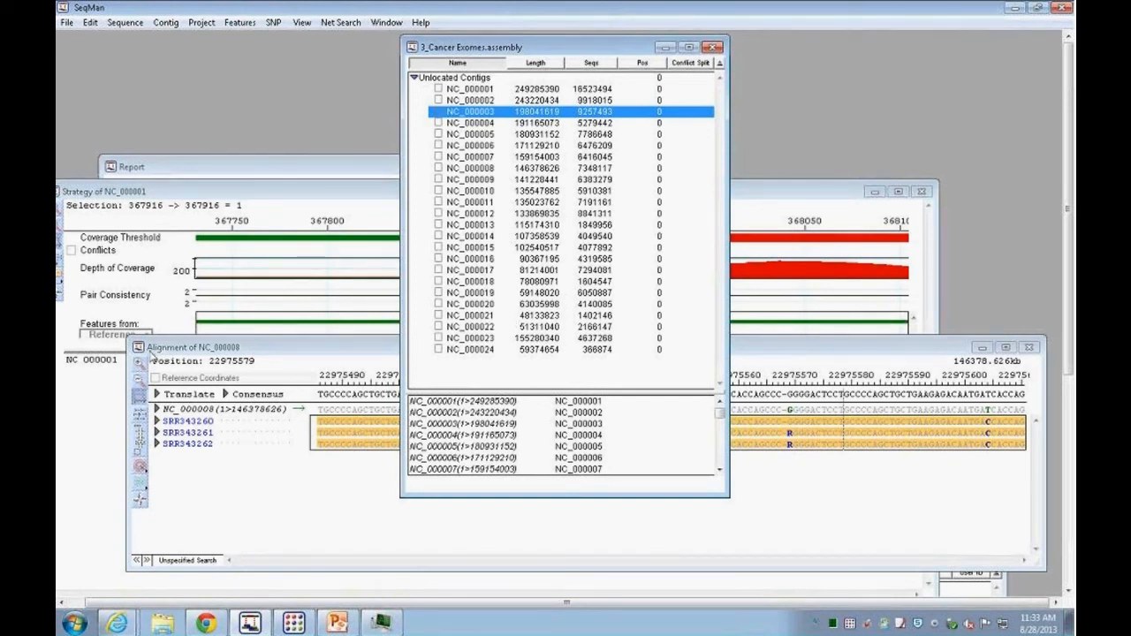
Step: Check SeqMan's memory use in Task Manager and return to the assembly window
{"action": "mouse_move", "coordinate": [385, 628]}
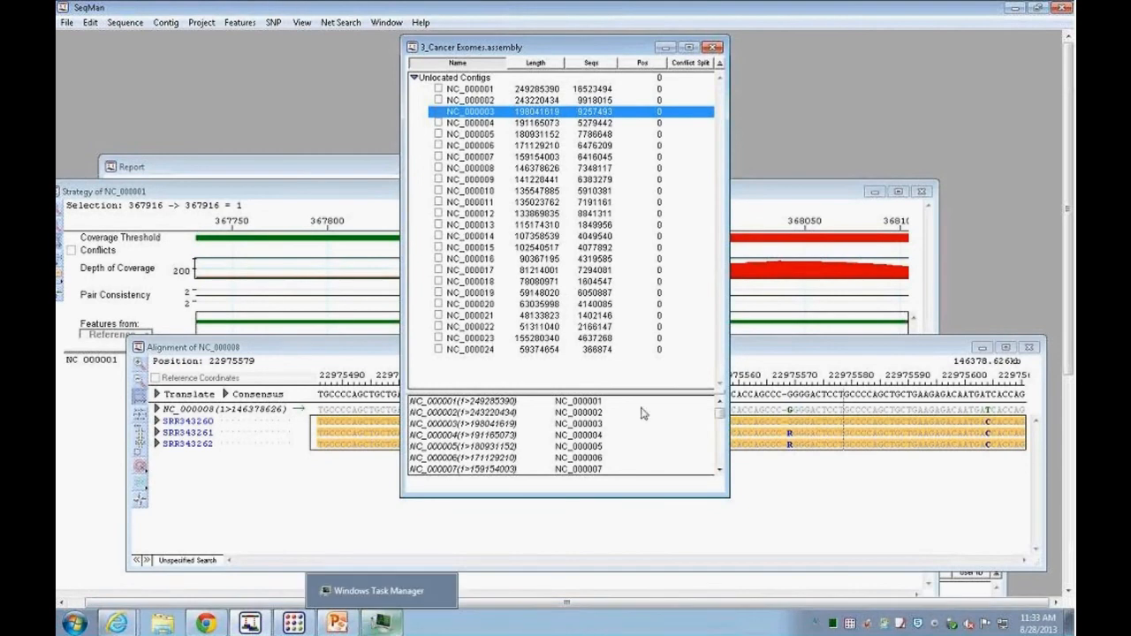
{"action": "left_click", "coordinate": [385, 623]}
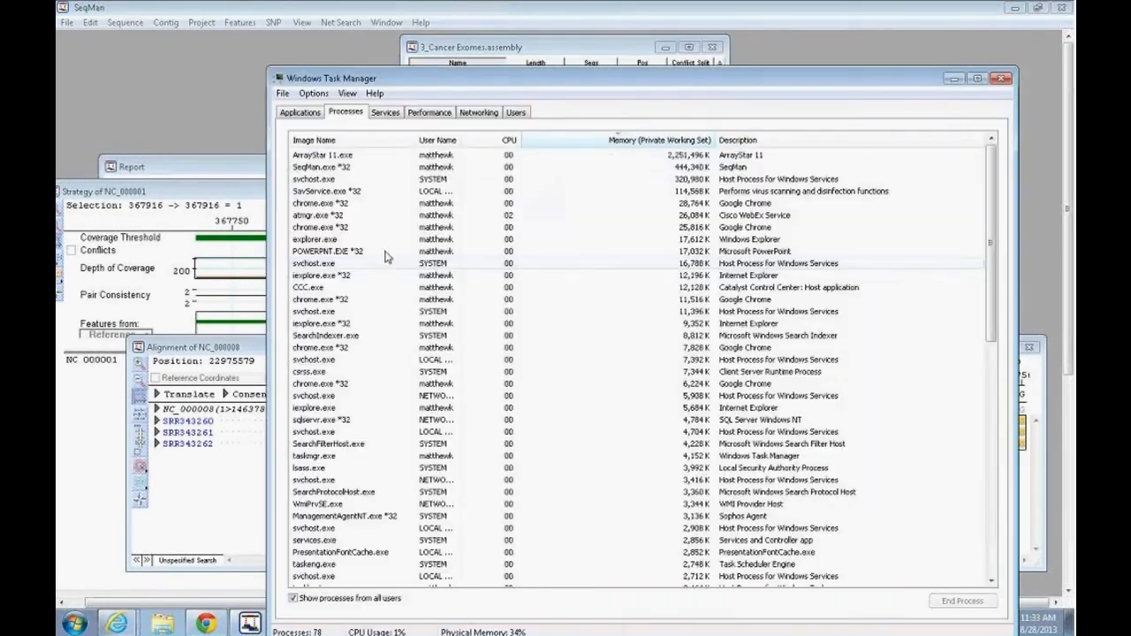
{"action": "left_click", "coordinate": [334, 168]}
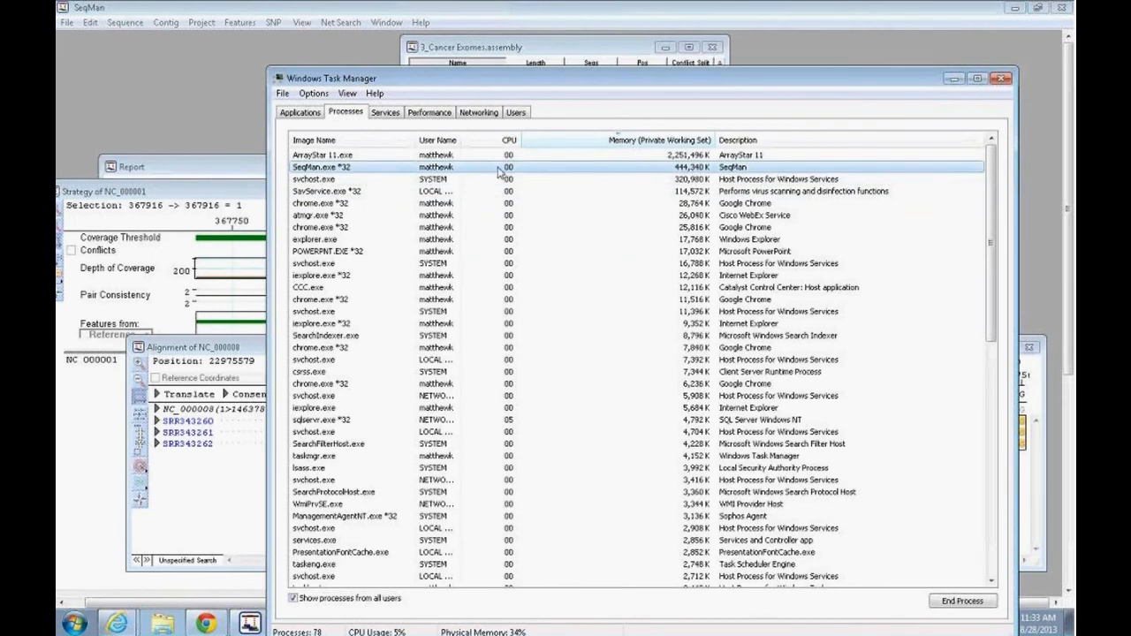
{"action": "left_click", "coordinate": [954, 79]}
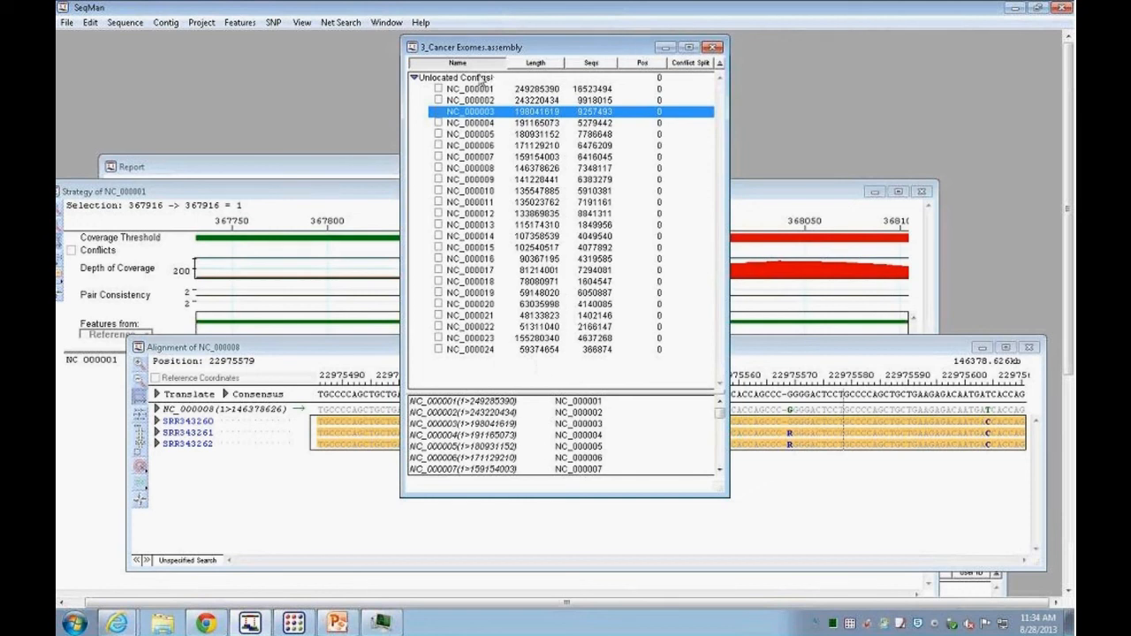
{"action": "left_click_drag", "start_coordinate": [553, 49], "coordinate": [893, 78]}
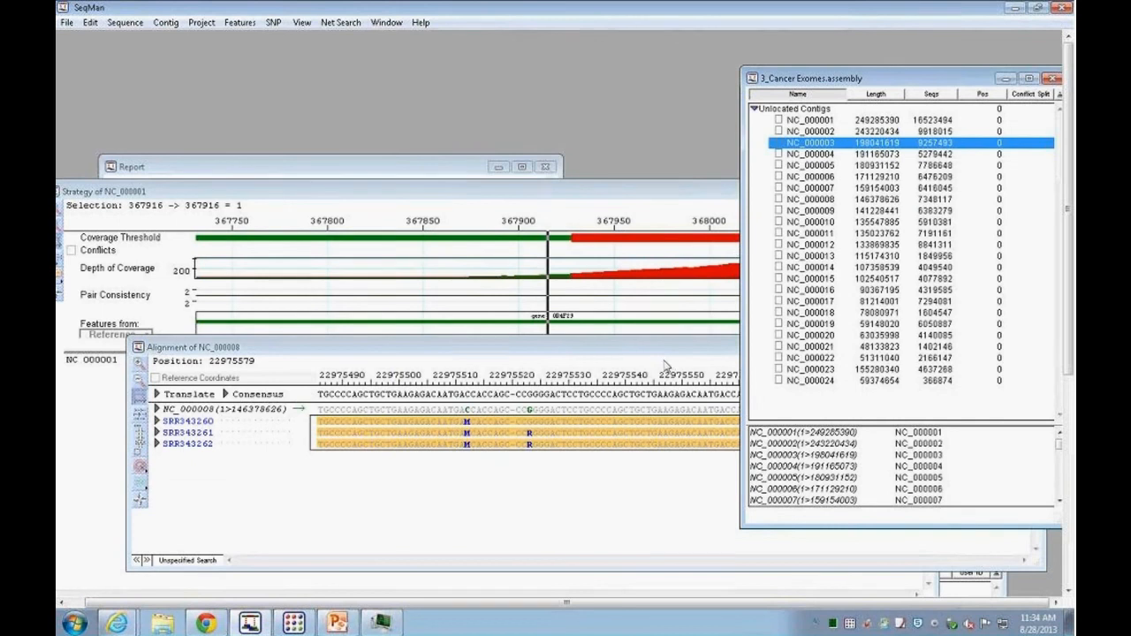
Step: Open the SNP statistics report from contigs for the assembly
{"action": "left_click", "coordinate": [543, 347]}
{"action": "left_click_drag", "start_coordinate": [604, 351], "coordinate": [566, 264]}
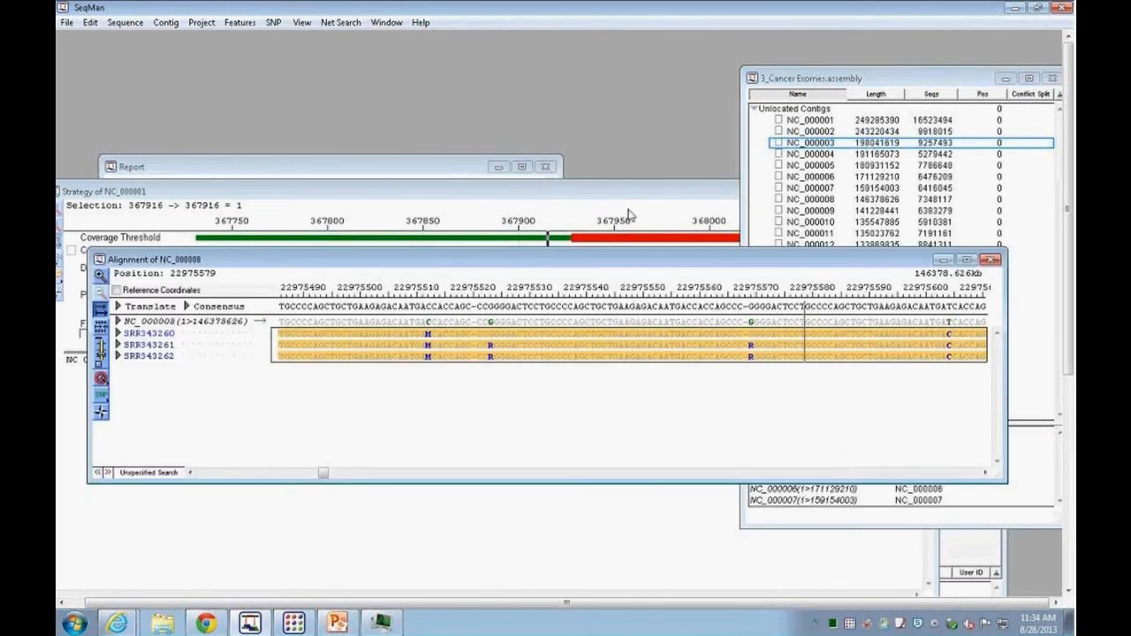
{"action": "left_click", "coordinate": [273, 22]}
{"action": "left_click", "coordinate": [295, 40]}
{"action": "left_click_drag", "start_coordinate": [554, 135], "coordinate": [552, 71]}
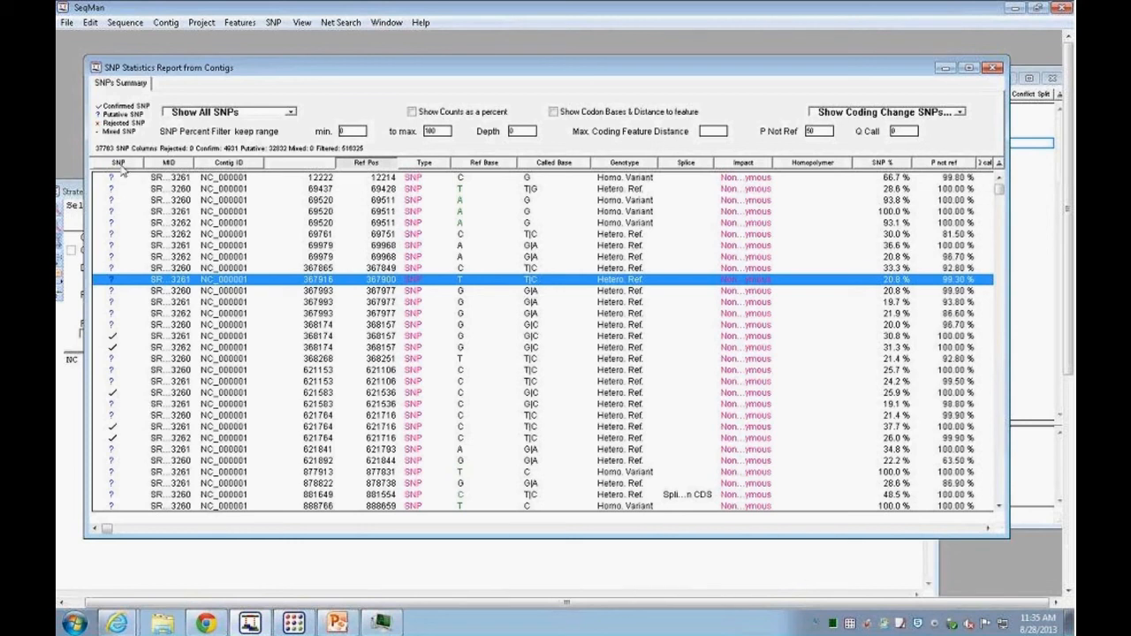
{"action": "mouse_move", "coordinate": [409, 199]}
{"action": "left_click_drag", "start_coordinate": [360, 71], "coordinate": [358, 57]}
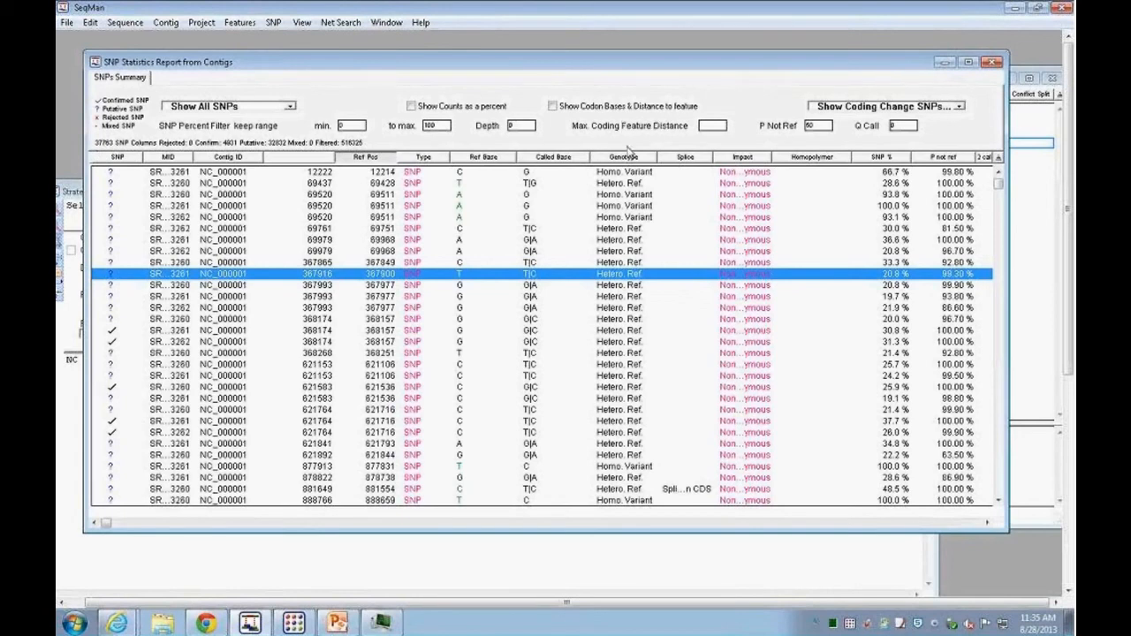
Step: Filter the SNP report to coding-change SNPs only, with SNP percent minimum 10, P Not Ref 90 and depth 10
{"action": "left_click", "coordinate": [959, 107]}
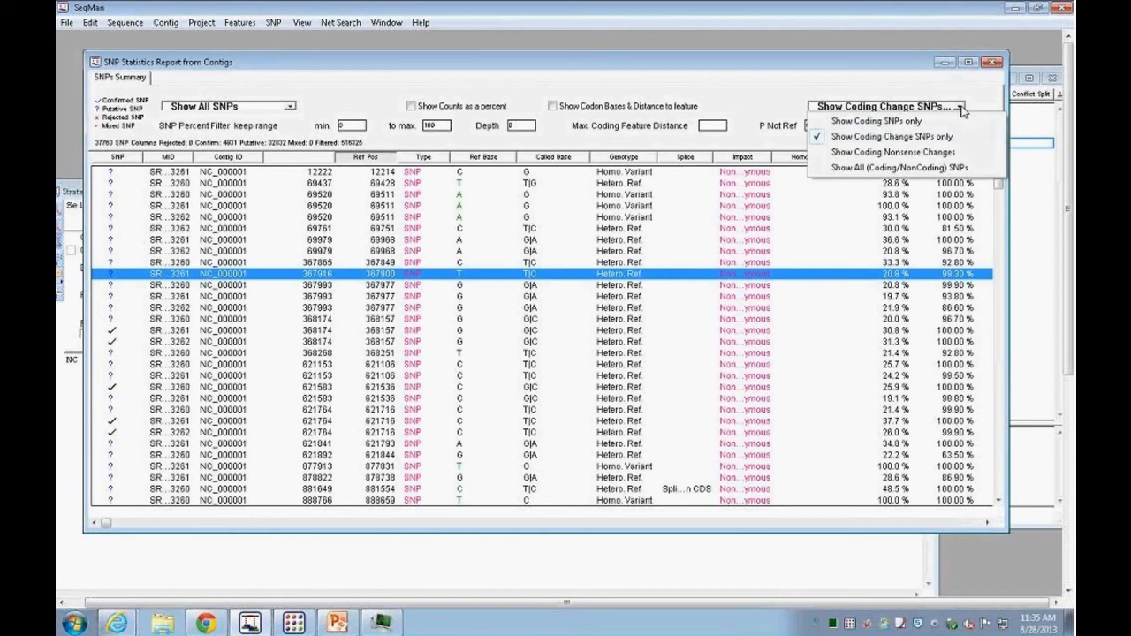
{"action": "left_click", "coordinate": [883, 139]}
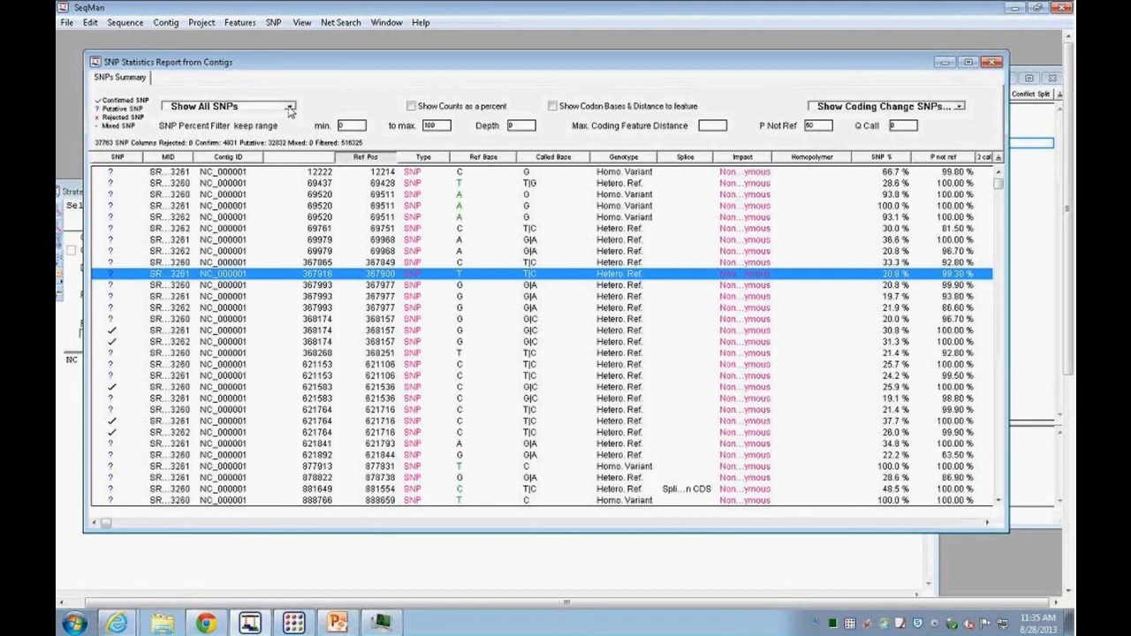
{"action": "double_click", "coordinate": [352, 125]}
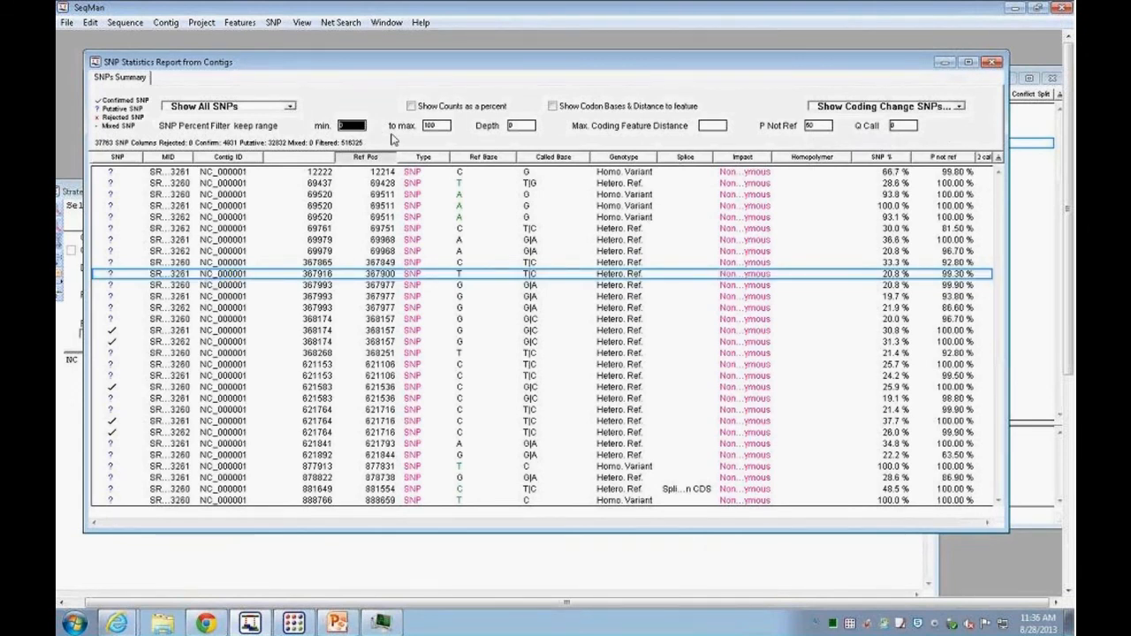
{"action": "type", "text": "10"}
{"action": "double_click", "coordinate": [819, 130]}
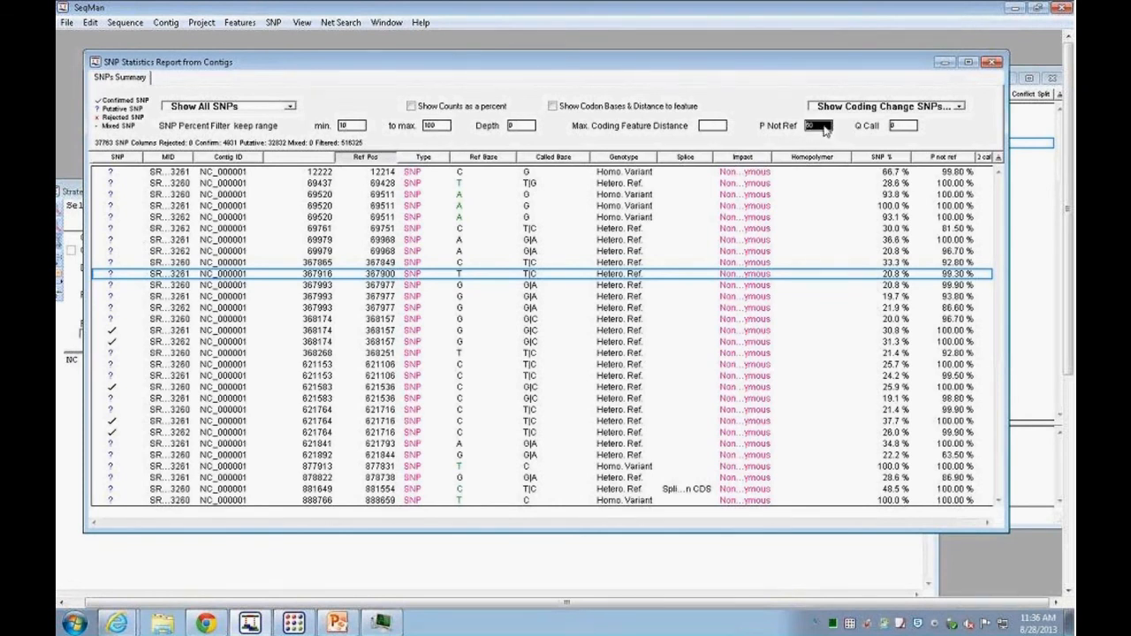
{"action": "type", "text": "90"}
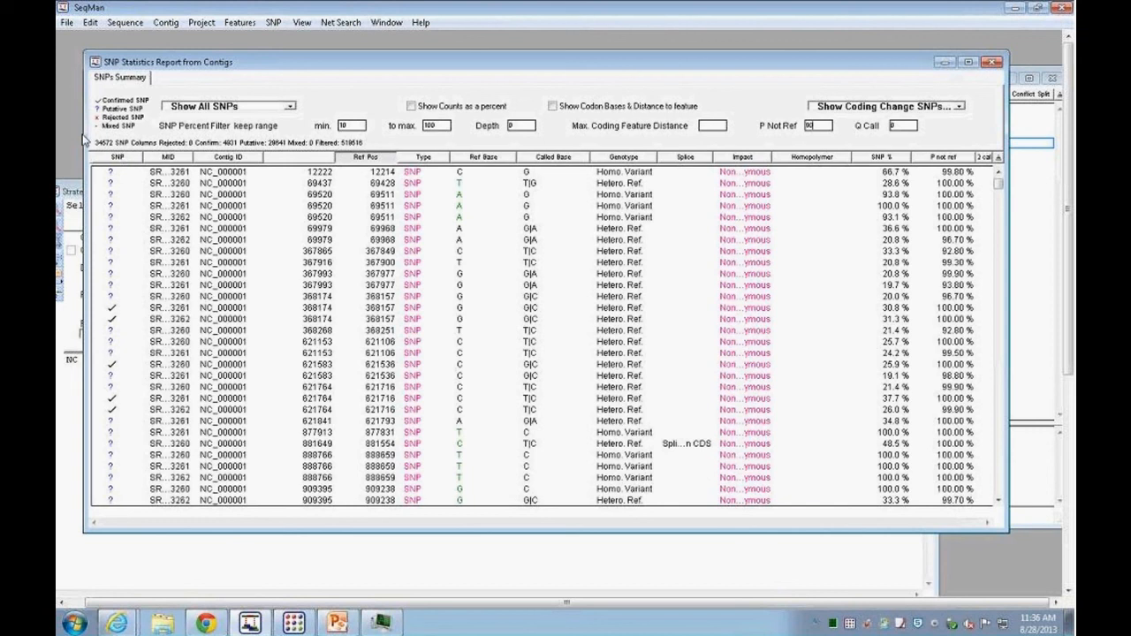
{"action": "double_click", "coordinate": [344, 127]}
{"action": "double_click", "coordinate": [510, 126]}
{"action": "type", "text": "10"}
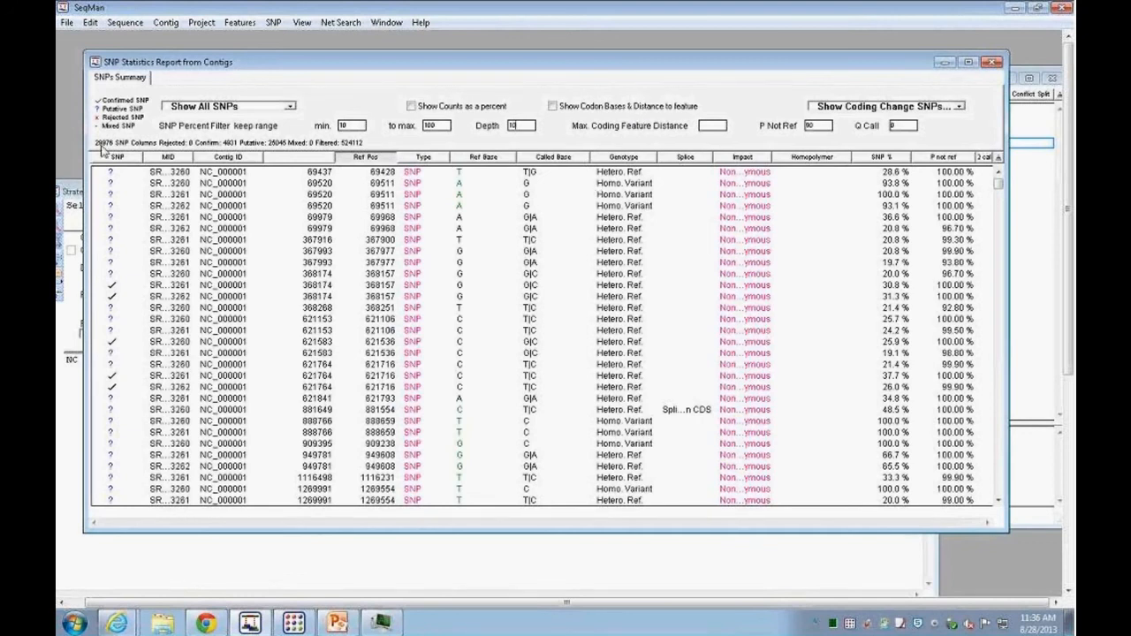
Step: Show only novel SNPs in the report and scroll across its columns
{"action": "left_click", "coordinate": [290, 107]}
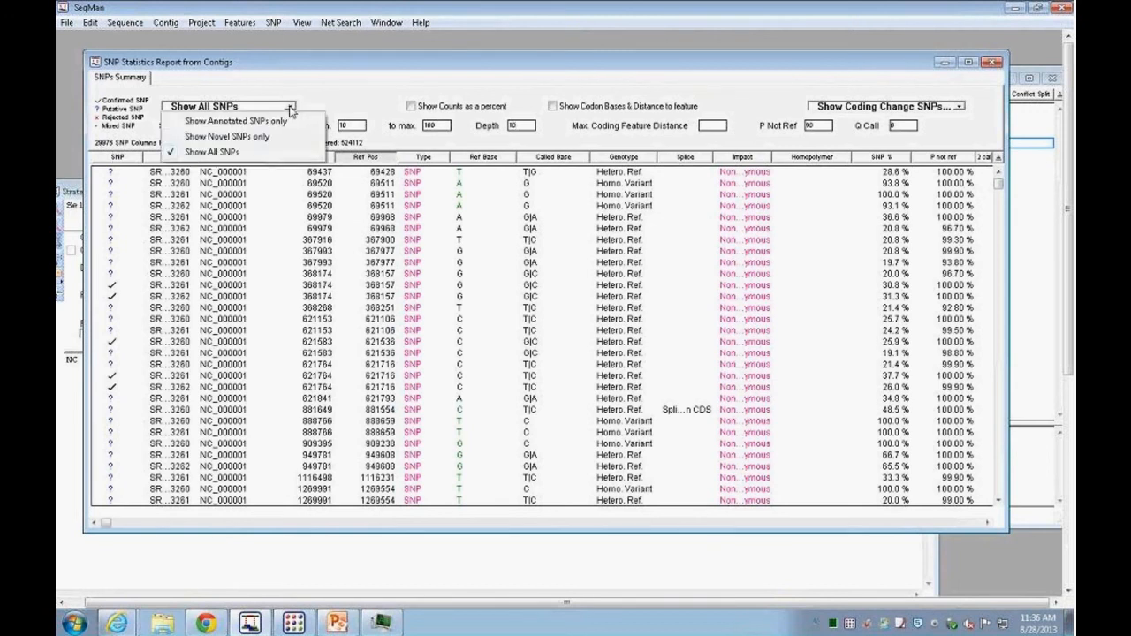
{"action": "left_click", "coordinate": [264, 139]}
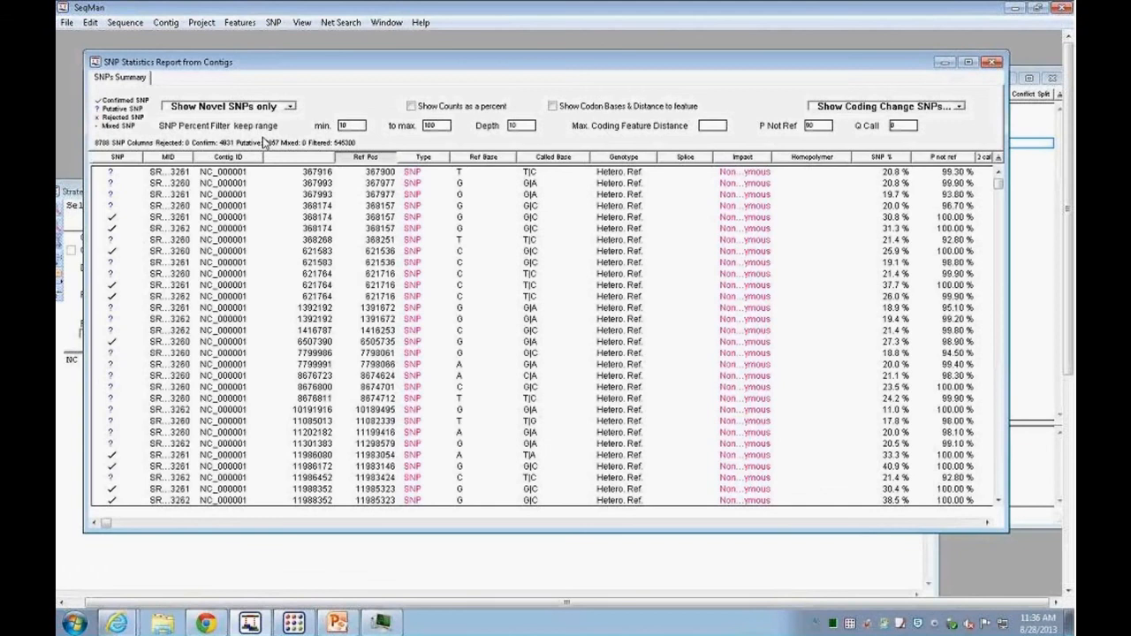
{"action": "left_click", "coordinate": [987, 523]}
{"action": "left_click", "coordinate": [986, 523]}
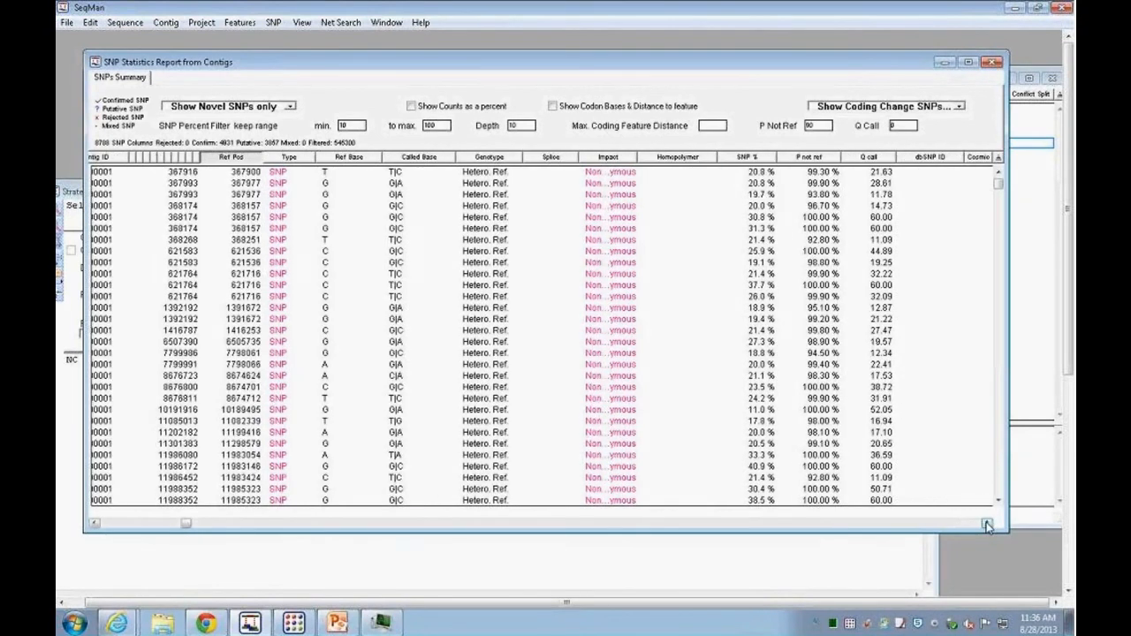
{"action": "left_click", "coordinate": [987, 523]}
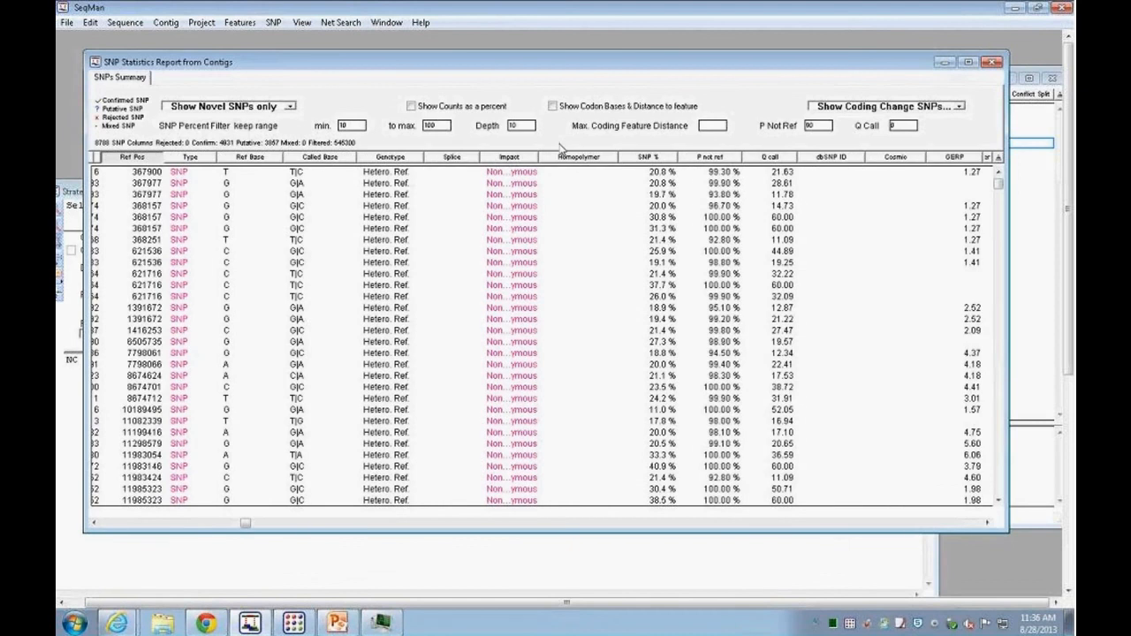
Step: Switch the report to annotated SNPs only and scroll through its columns and back
{"action": "left_click", "coordinate": [289, 106]}
{"action": "left_click", "coordinate": [256, 117]}
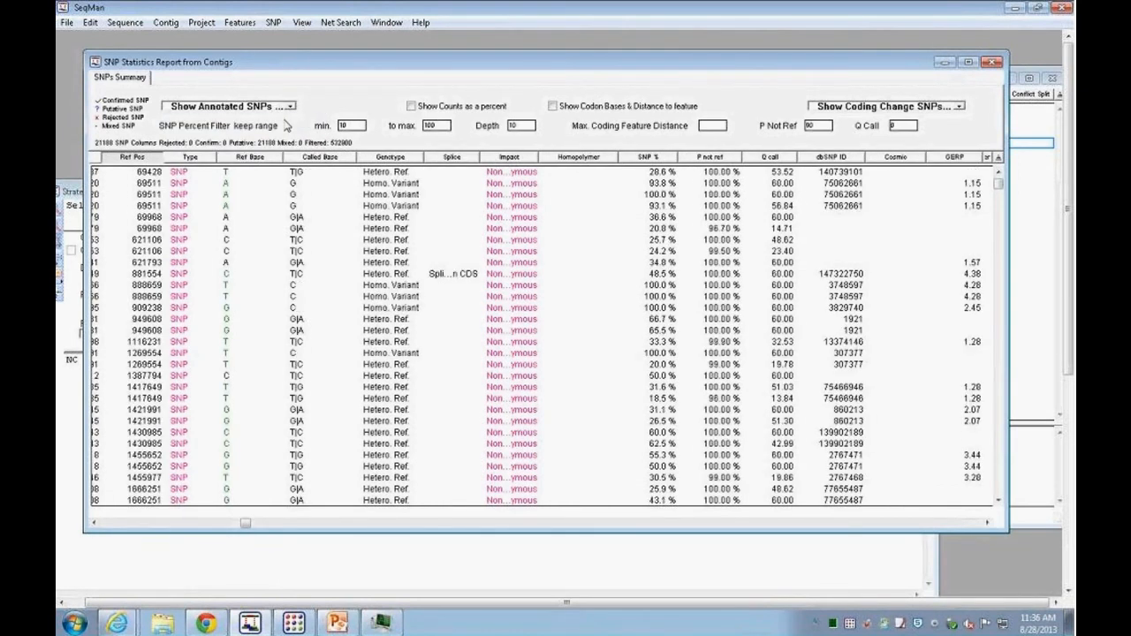
{"action": "left_click", "coordinate": [987, 523]}
{"action": "left_click", "coordinate": [987, 523]}
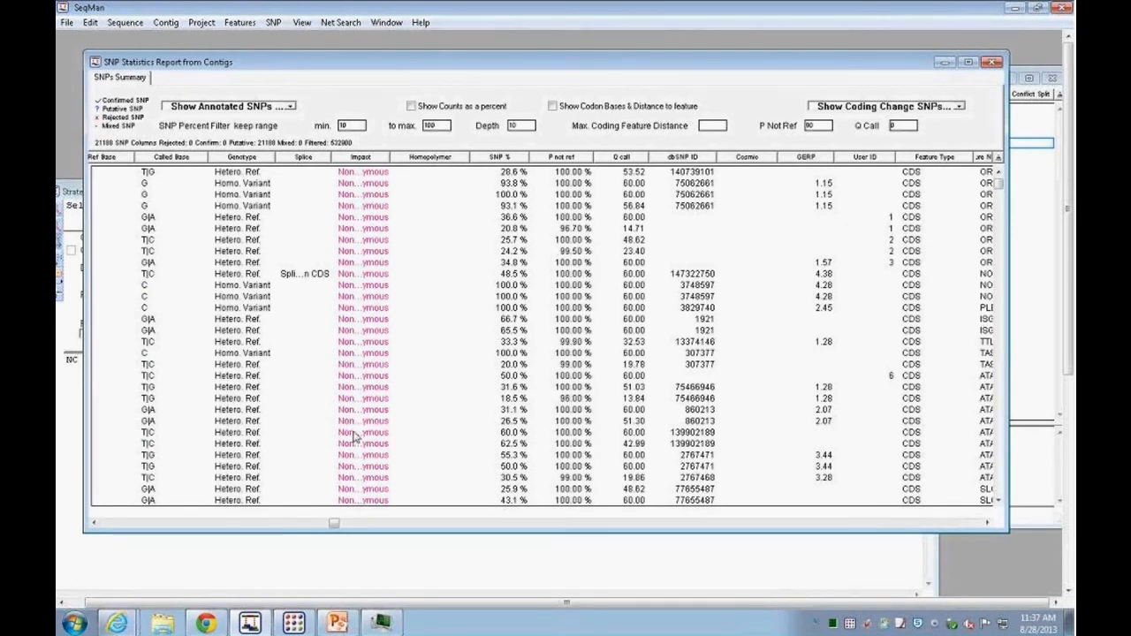
{"action": "left_click_drag", "start_coordinate": [333, 523], "coordinate": [97, 522]}
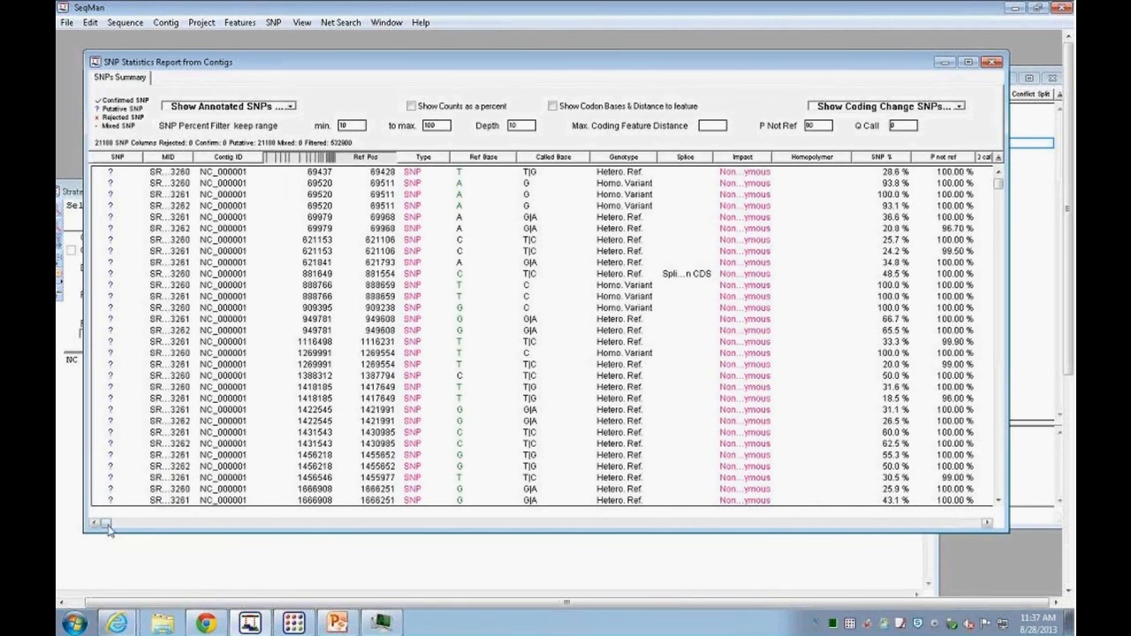
{"action": "left_click_drag", "start_coordinate": [107, 523], "coordinate": [134, 523]}
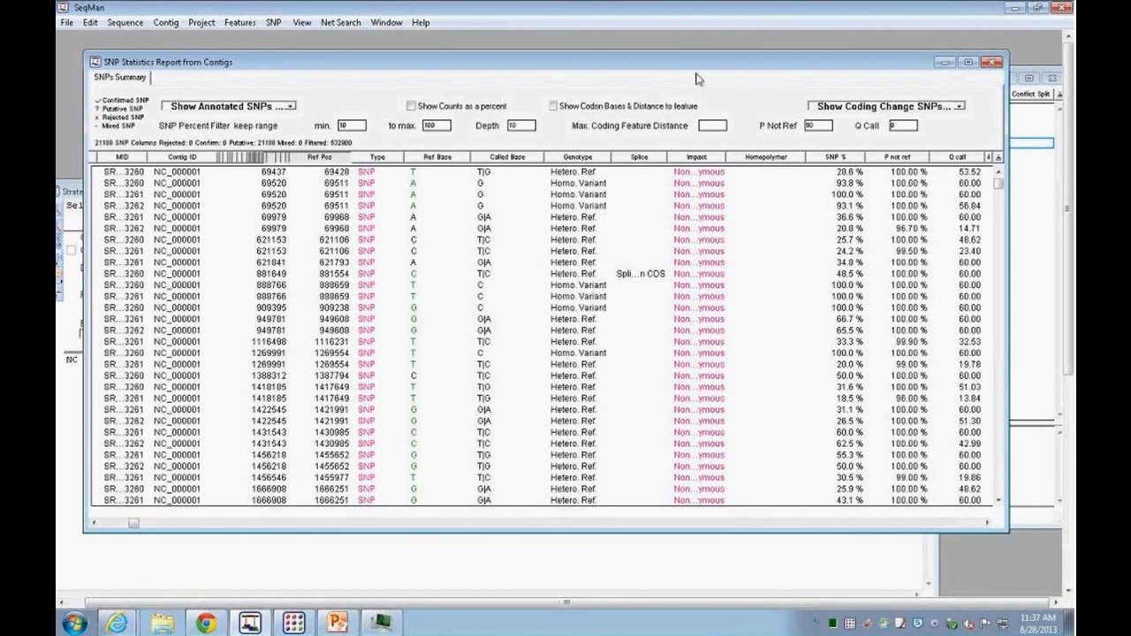
Step: Open the alignment at the homozygous variant SNP at position 69520 on NC_000001 from the report
{"action": "left_click_drag", "start_coordinate": [964, 62], "coordinate": [924, 71]}
{"action": "left_click", "coordinate": [925, 71]}
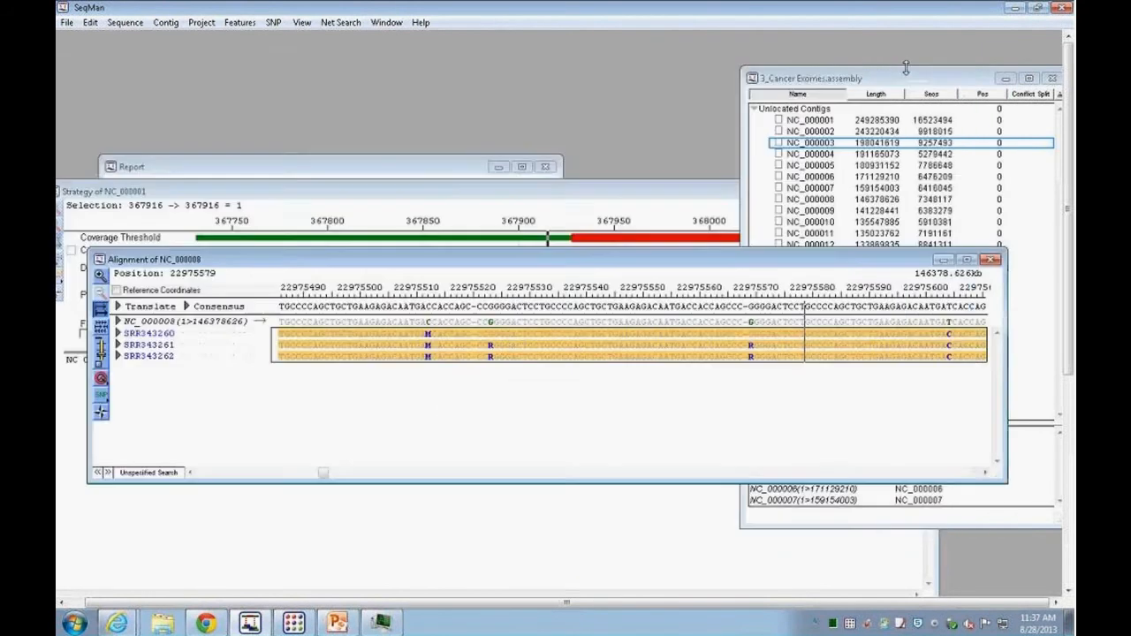
{"action": "left_click", "coordinate": [274, 22]}
{"action": "left_click", "coordinate": [285, 39]}
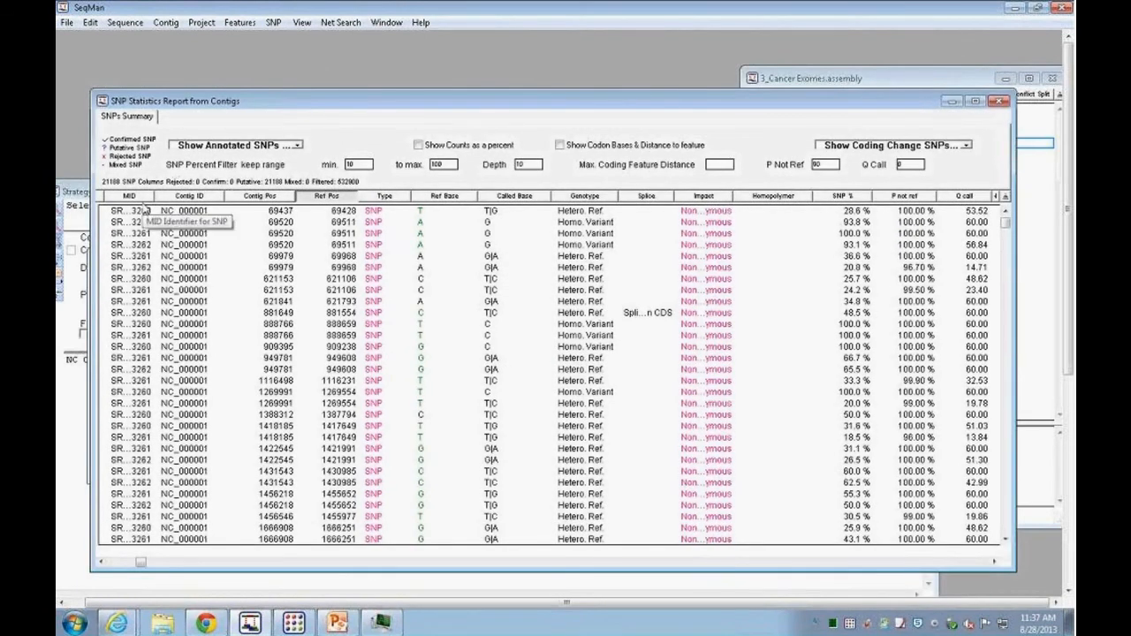
{"action": "left_click_drag", "start_coordinate": [652, 105], "coordinate": [661, 82]}
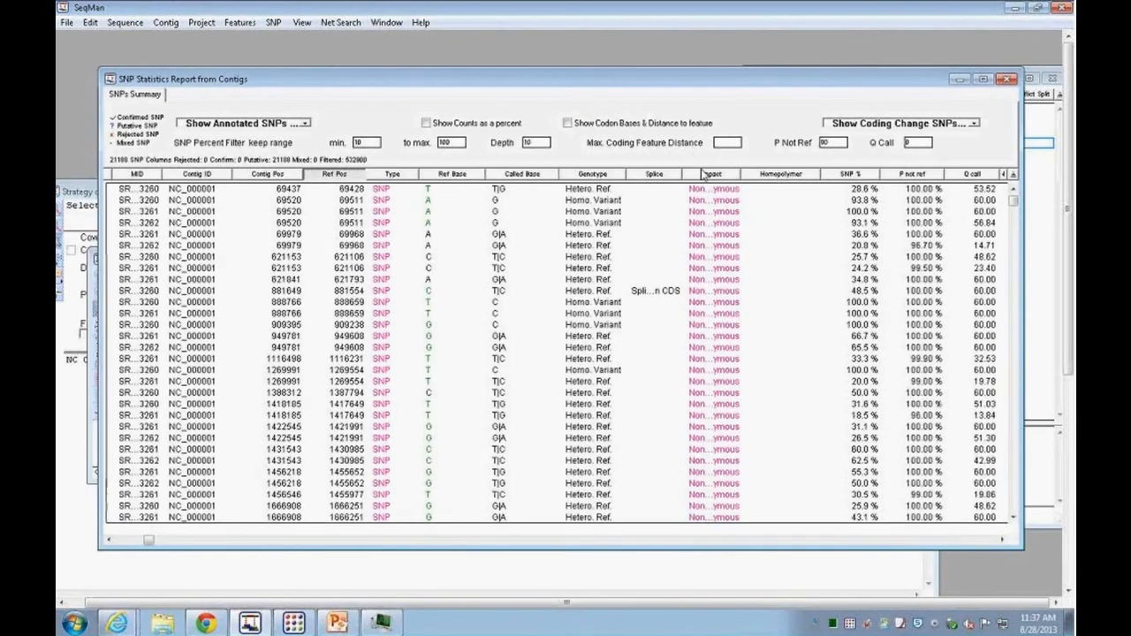
{"action": "mouse_move", "coordinate": [715, 295]}
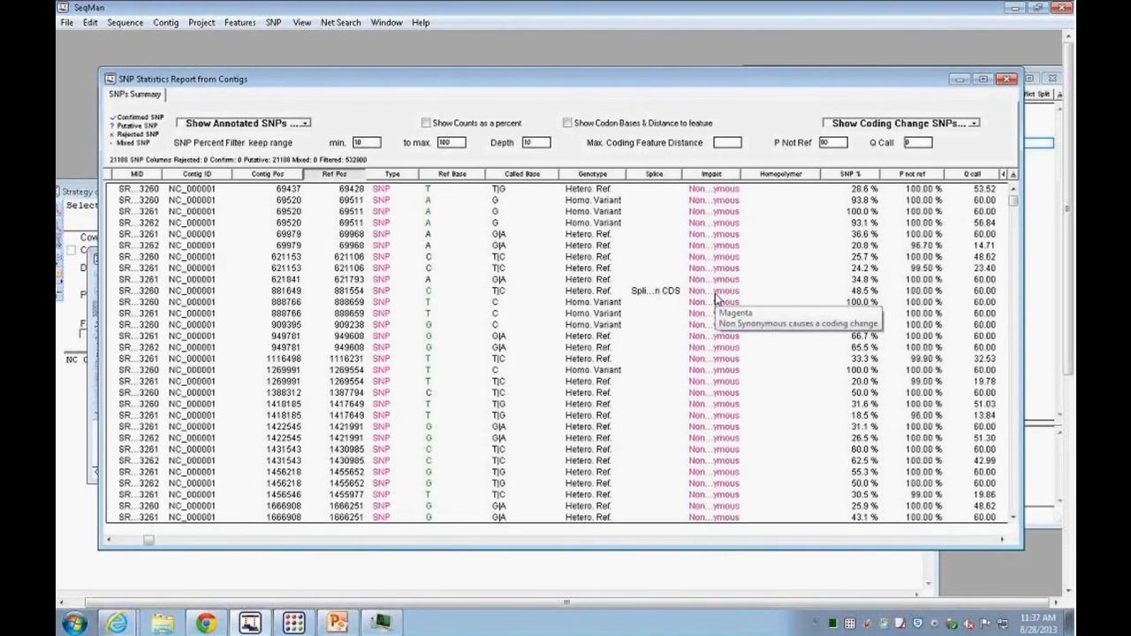
{"action": "left_click", "coordinate": [207, 202]}
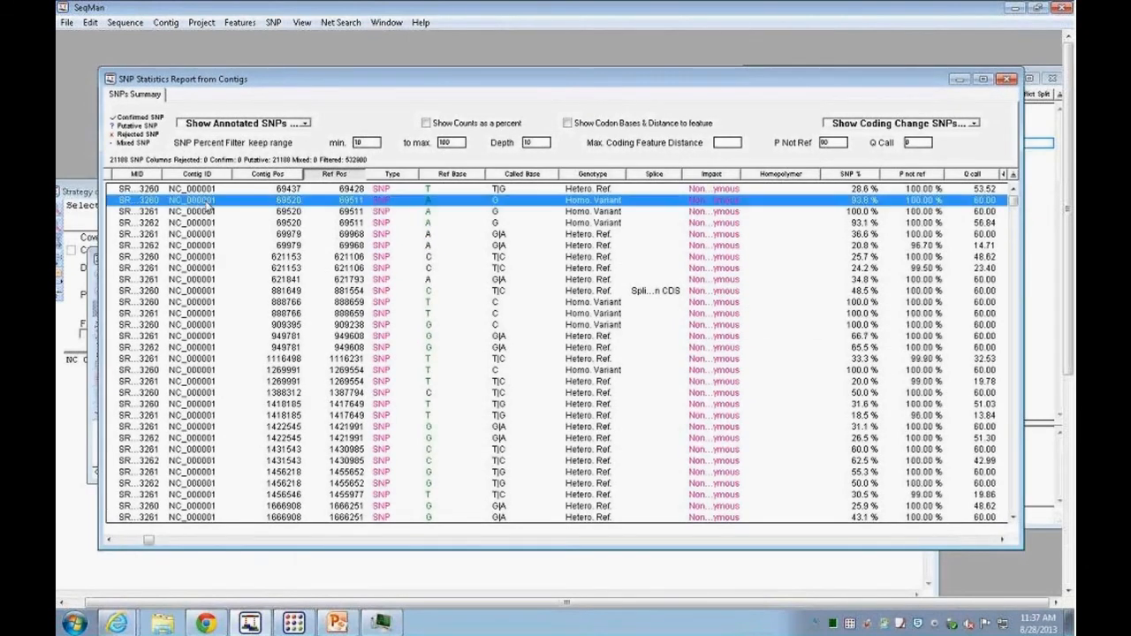
{"action": "double_click", "coordinate": [207, 203]}
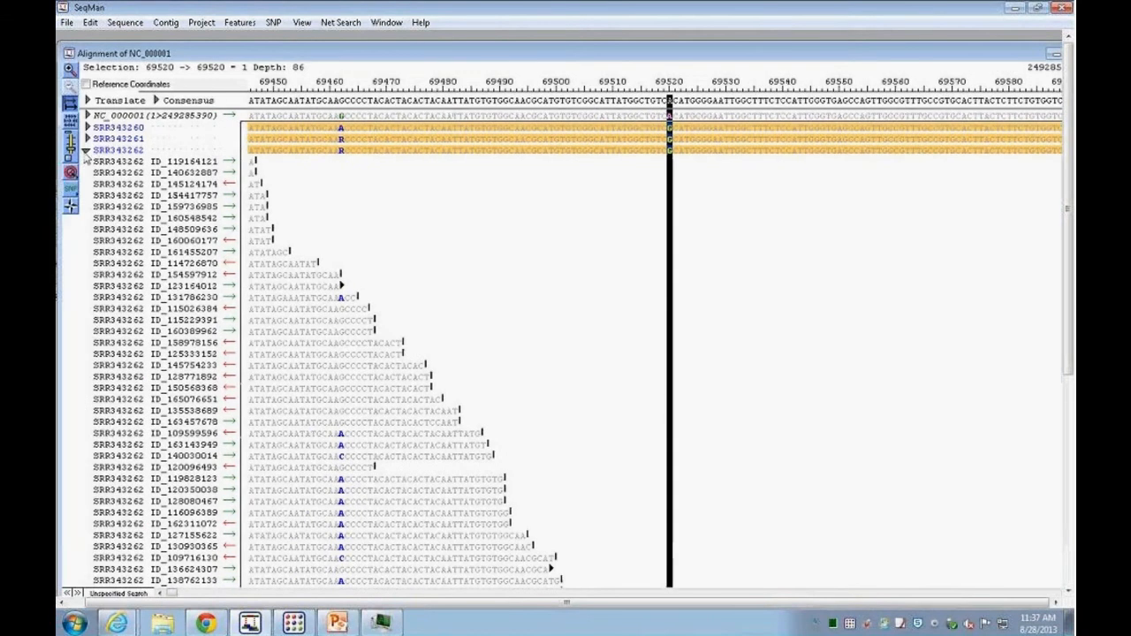
Step: Show the reference's annotation tracks at the SNP and expand the reads of sample SRR343260
{"action": "left_click", "coordinate": [87, 152]}
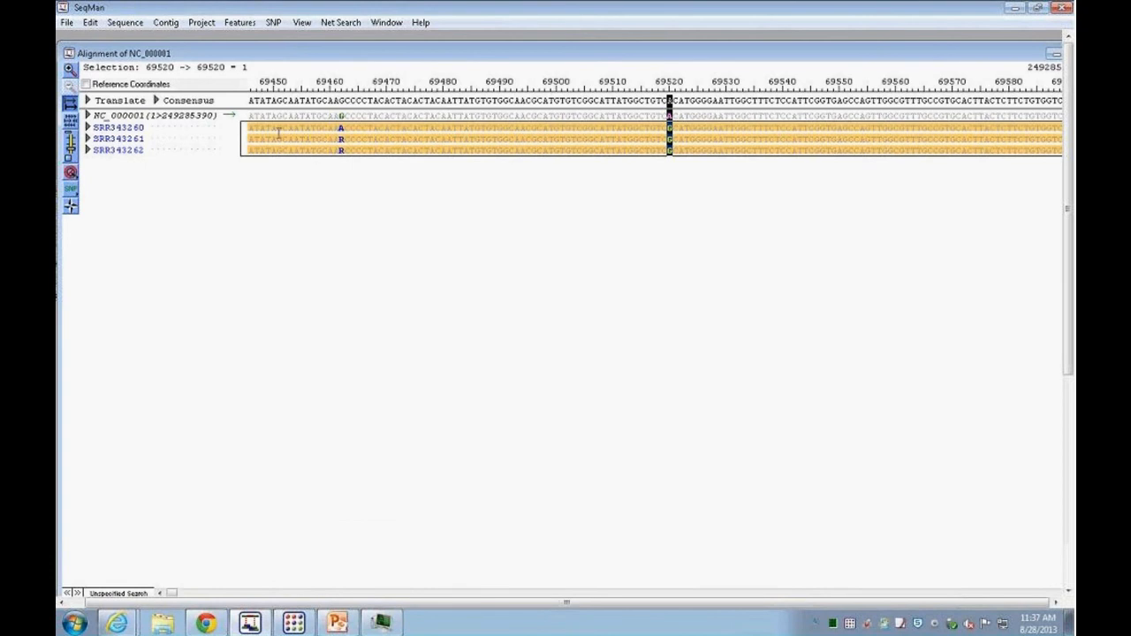
{"action": "left_click", "coordinate": [87, 116]}
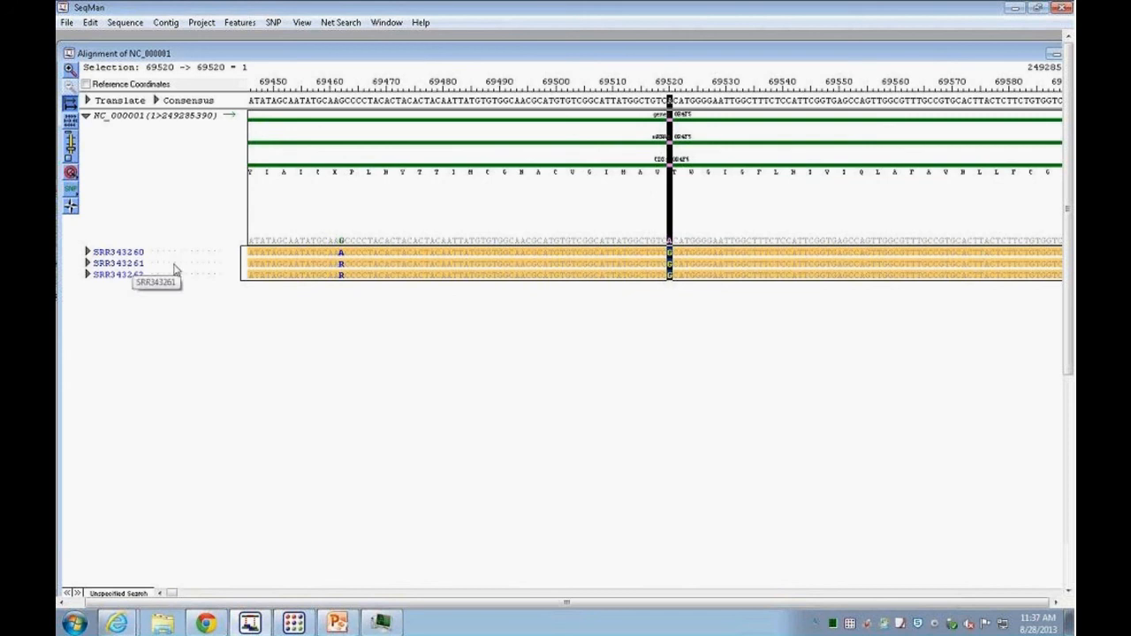
{"action": "left_click", "coordinate": [724, 235]}
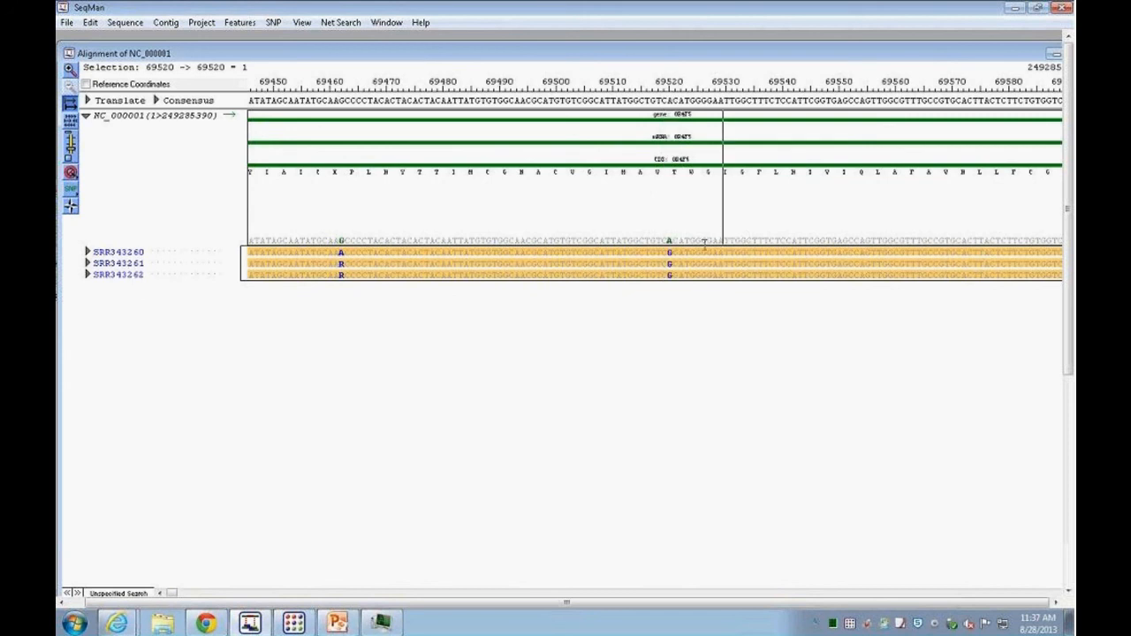
{"action": "left_click", "coordinate": [681, 248]}
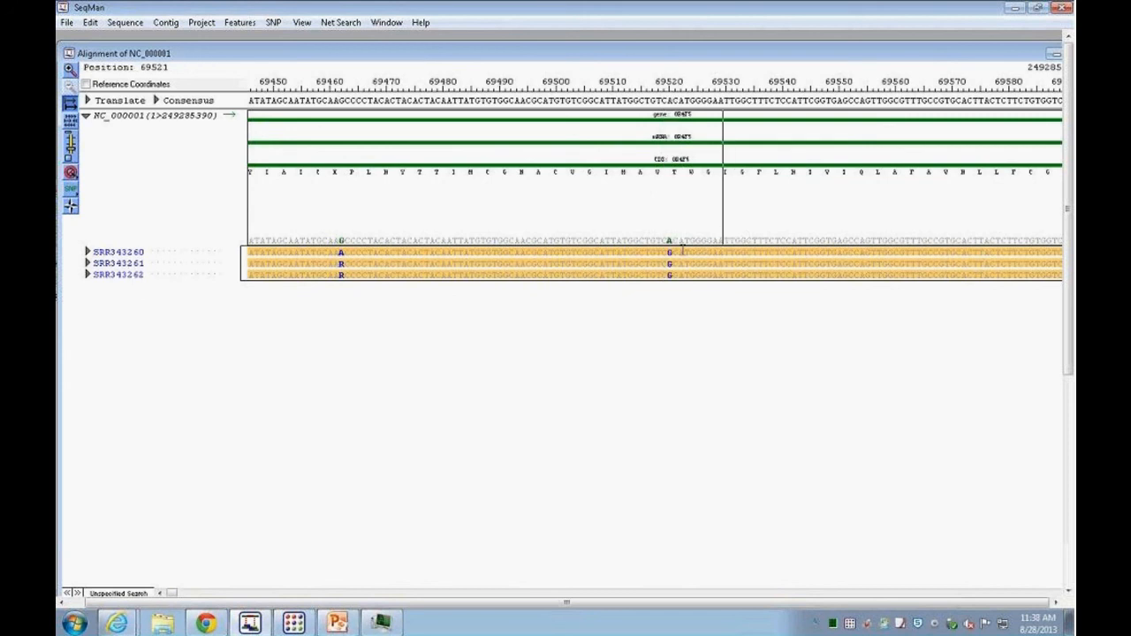
{"action": "mouse_move", "coordinate": [338, 241]}
{"action": "left_click", "coordinate": [87, 252]}
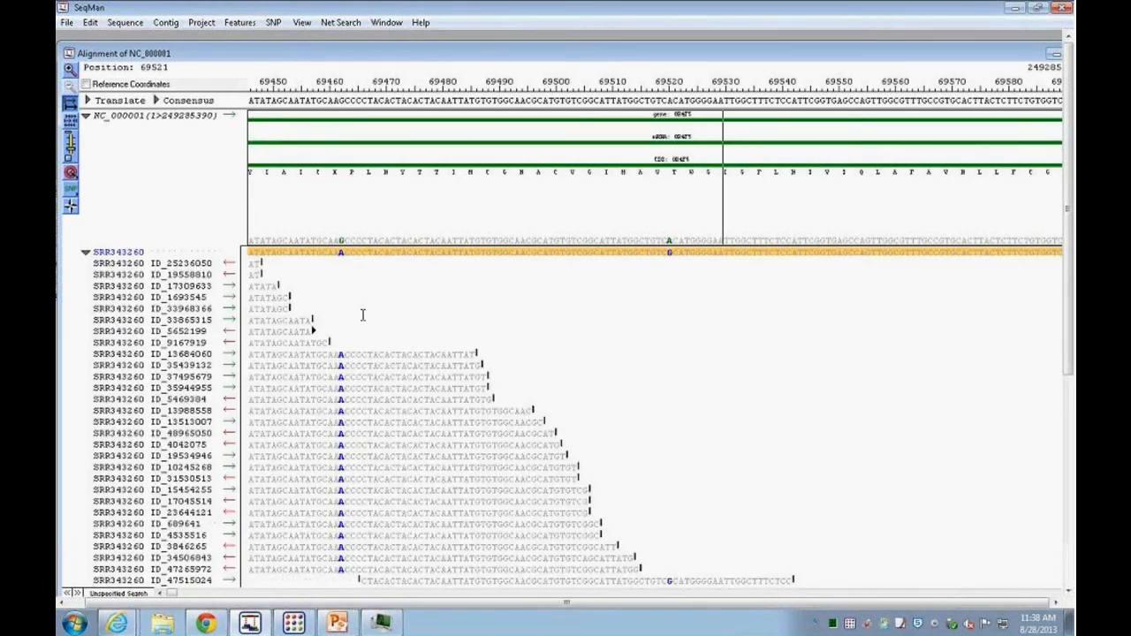
Step: Bring the SNP statistics report back in front of the alignment and scroll it to its first column
{"action": "double_click", "coordinate": [574, 39]}
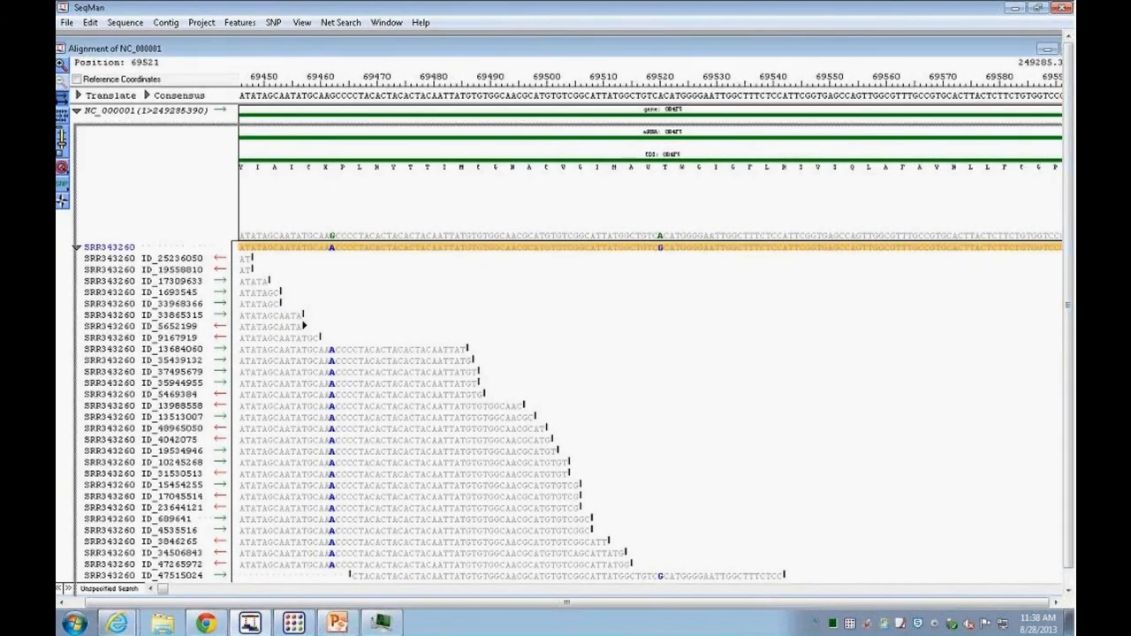
{"action": "left_click_drag", "start_coordinate": [707, 54], "coordinate": [742, 186]}
{"action": "left_click_drag", "start_coordinate": [752, 183], "coordinate": [744, 248]}
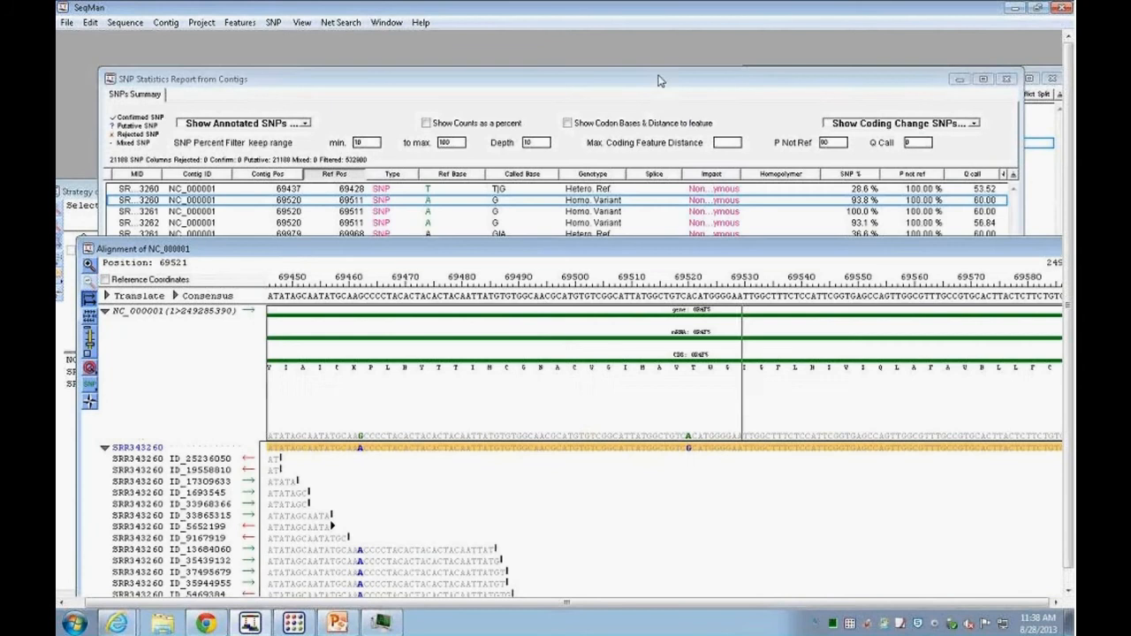
{"action": "left_click", "coordinate": [659, 78]}
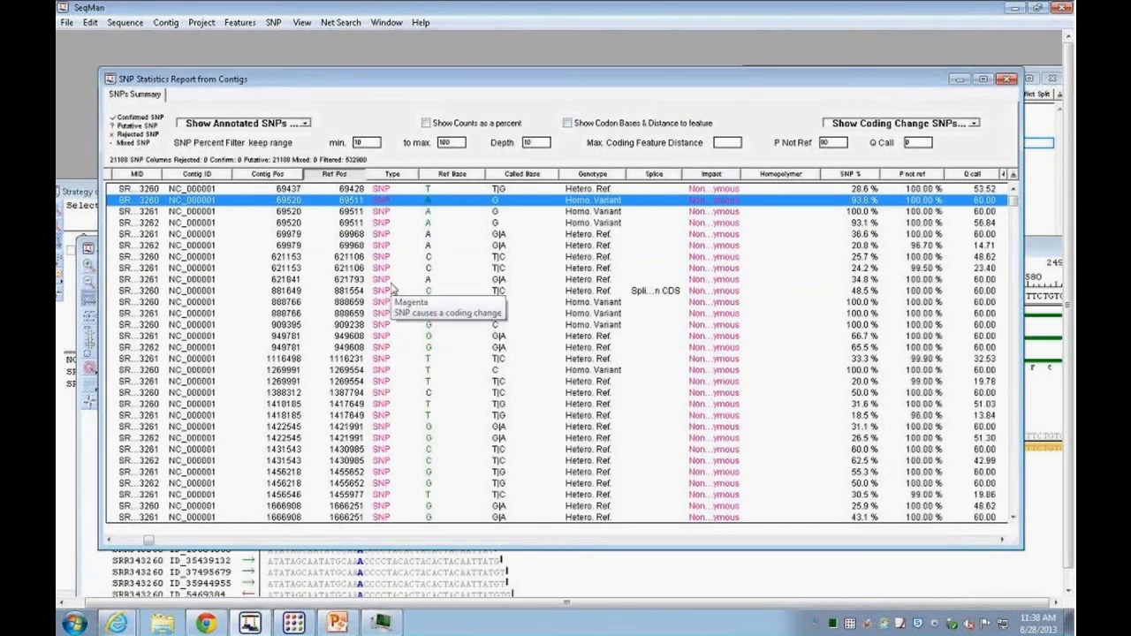
{"action": "left_click_drag", "start_coordinate": [416, 80], "coordinate": [431, 68]}
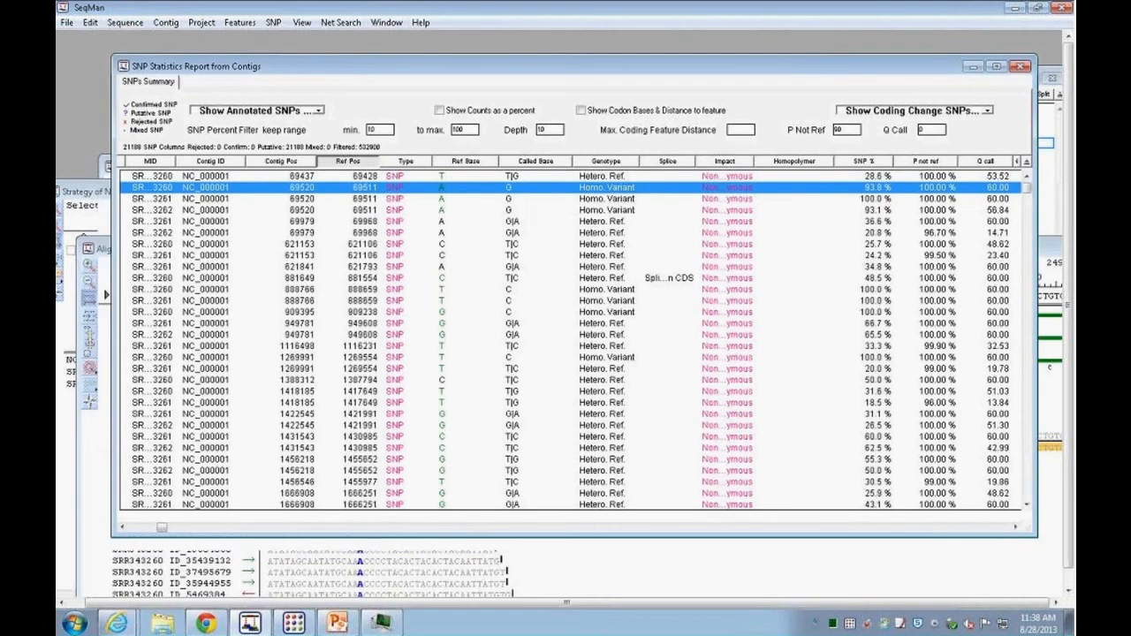
{"action": "left_click_drag", "start_coordinate": [110, 334], "coordinate": [96, 335]}
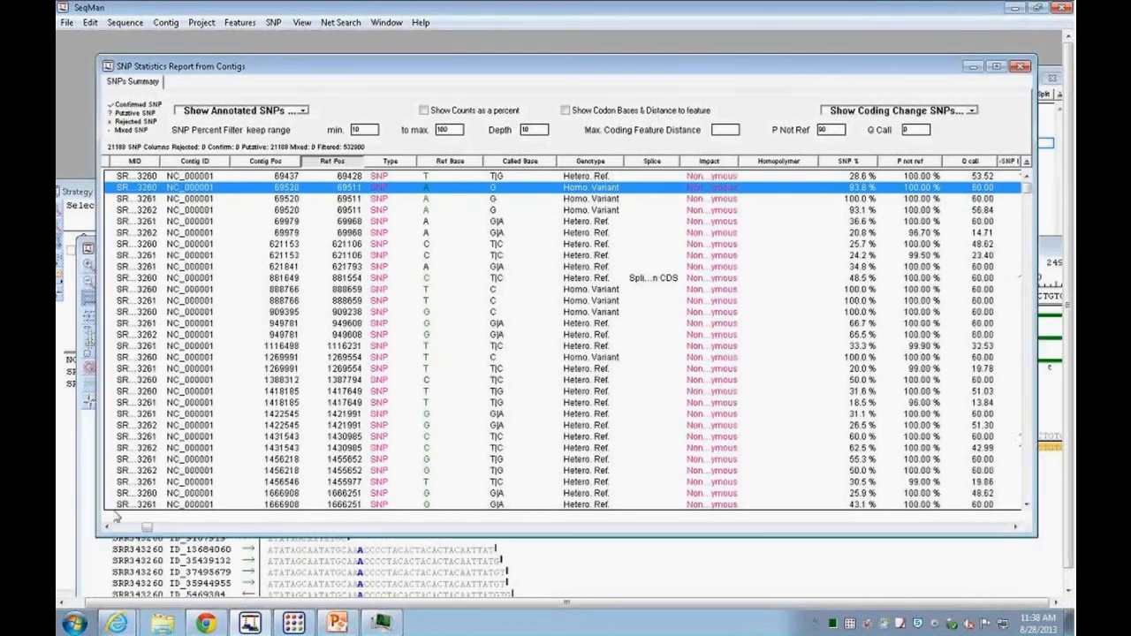
{"action": "left_click", "coordinate": [107, 528]}
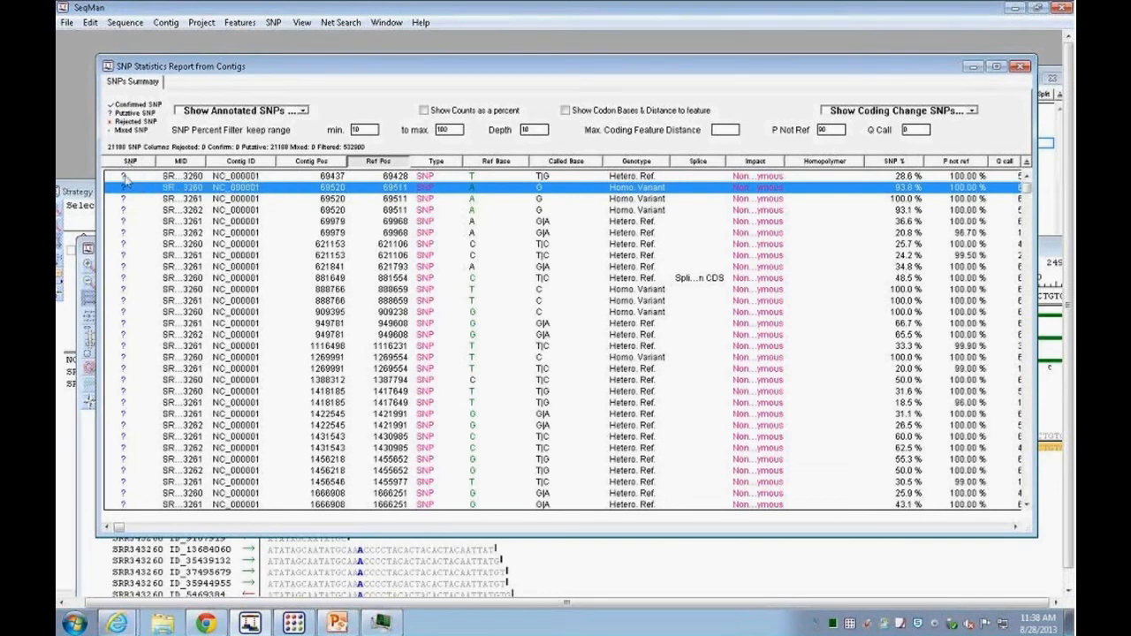
Step: Select the SNP rows from contig position 69520 through 888766 and mark them as confirmed SNPs
{"action": "left_click", "coordinate": [124, 189]}
{"action": "left_click", "coordinate": [127, 300], "text": "shift"}
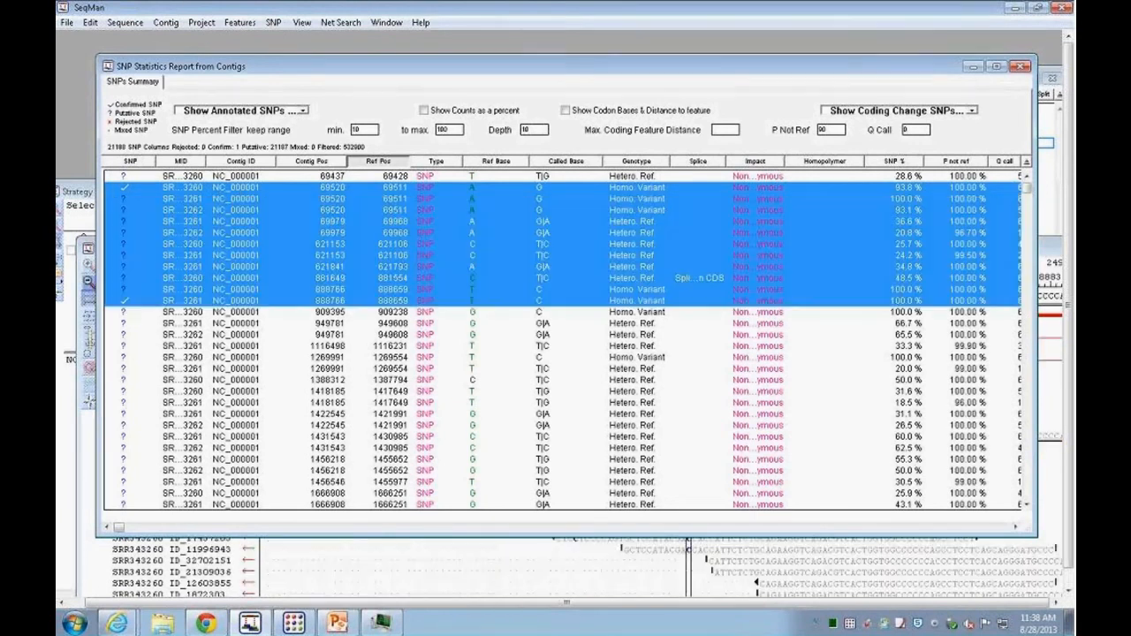
{"action": "right_click", "coordinate": [129, 299]}
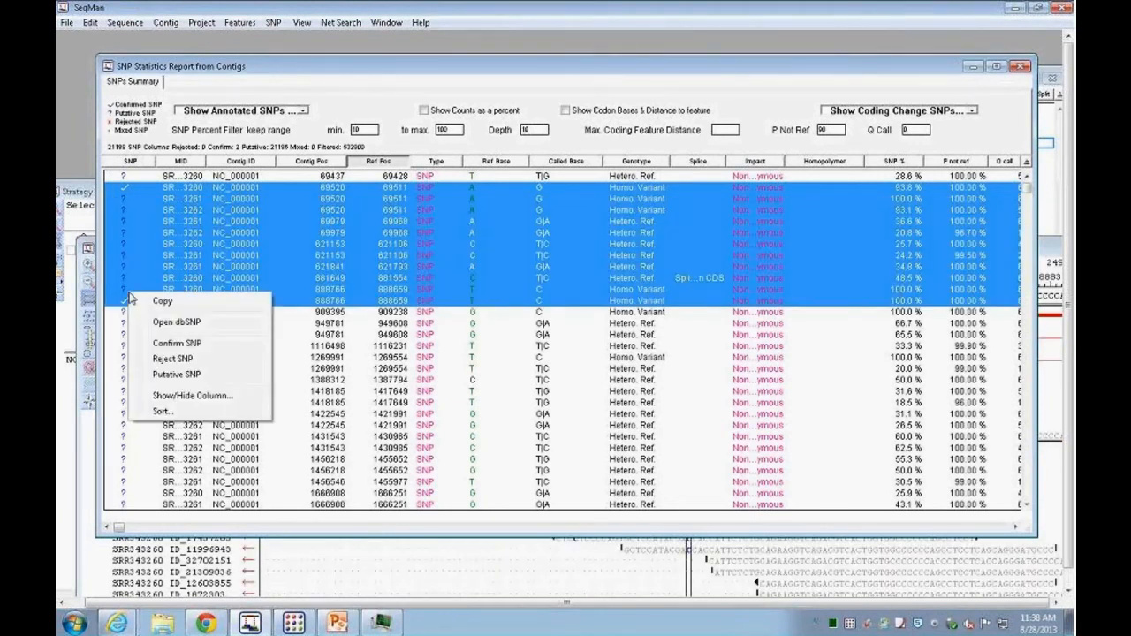
{"action": "left_click", "coordinate": [181, 343]}
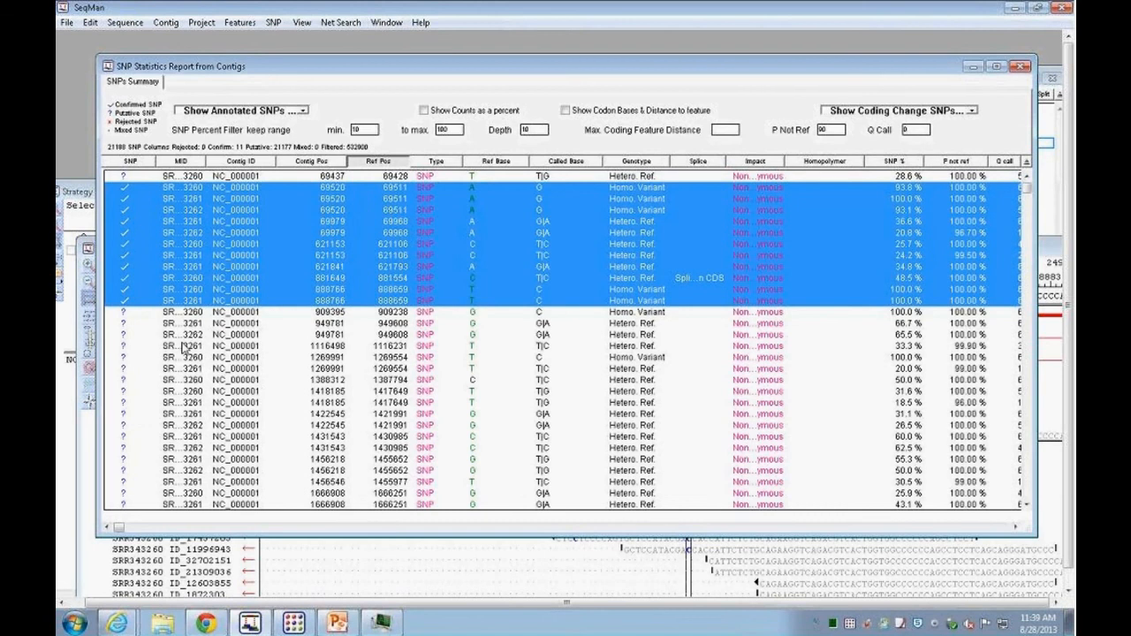
Step: Append the checked SNPs to the user reference SNPs list
{"action": "left_click_drag", "start_coordinate": [329, 70], "coordinate": [376, 74]}
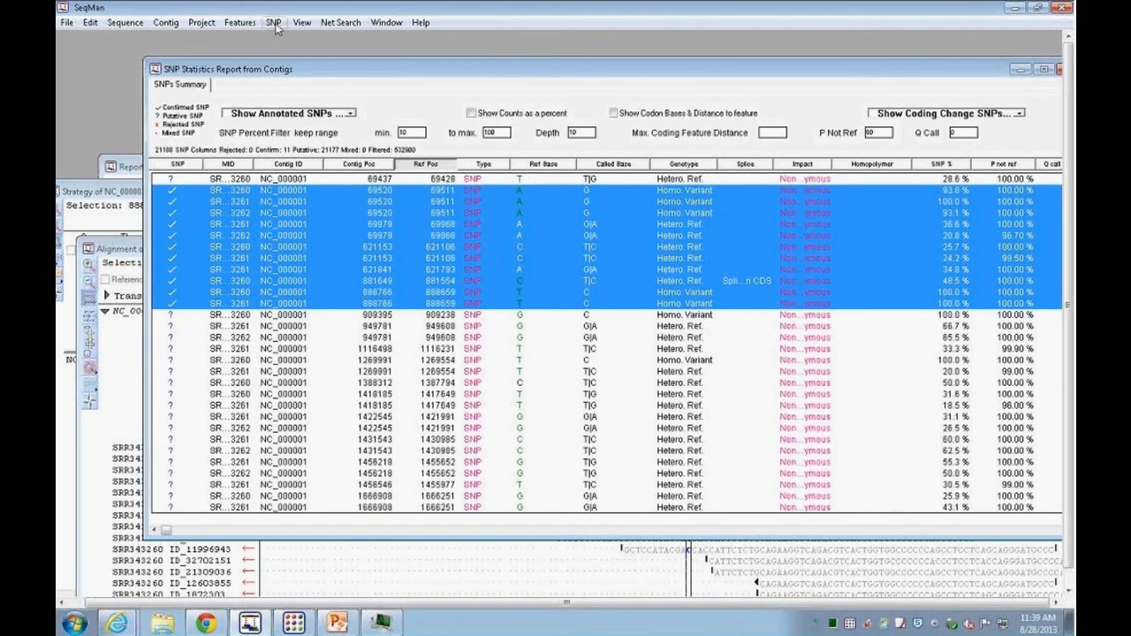
{"action": "left_click", "coordinate": [274, 22]}
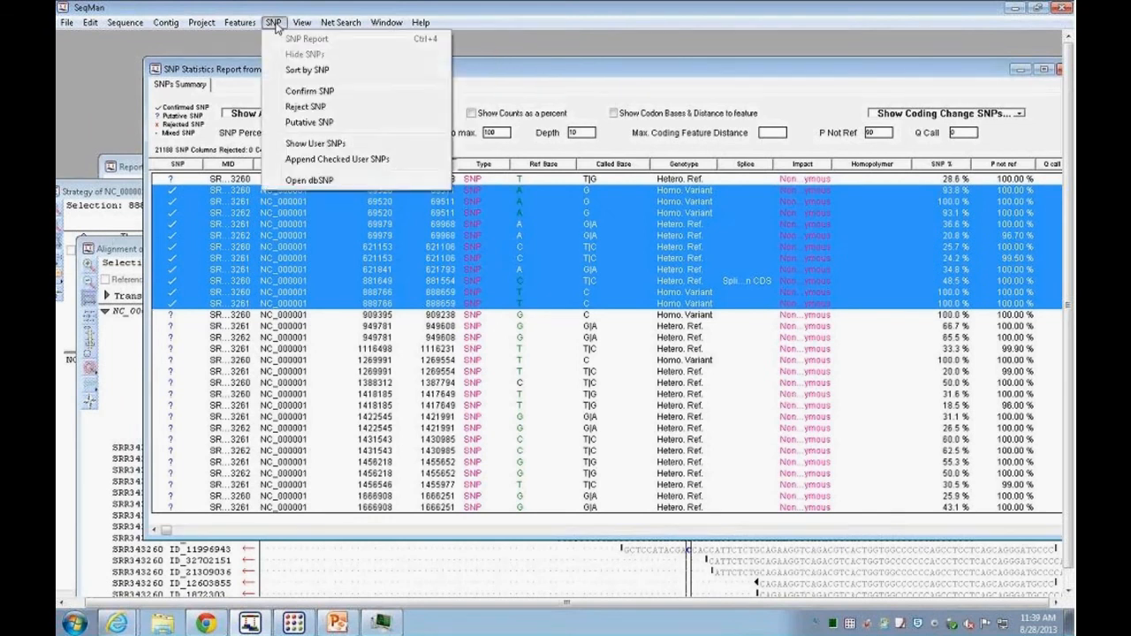
{"action": "left_click", "coordinate": [318, 161]}
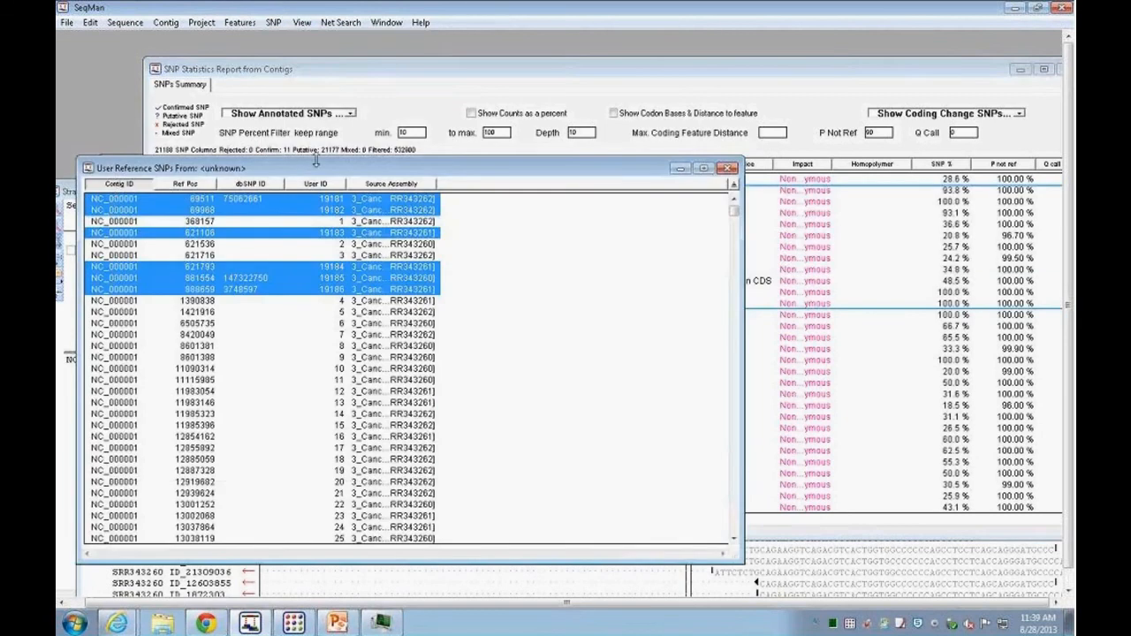
Step: Widen the Source Assembly column in the user reference SNPs list to show full assembly names
{"action": "left_click_drag", "start_coordinate": [309, 167], "coordinate": [350, 54]}
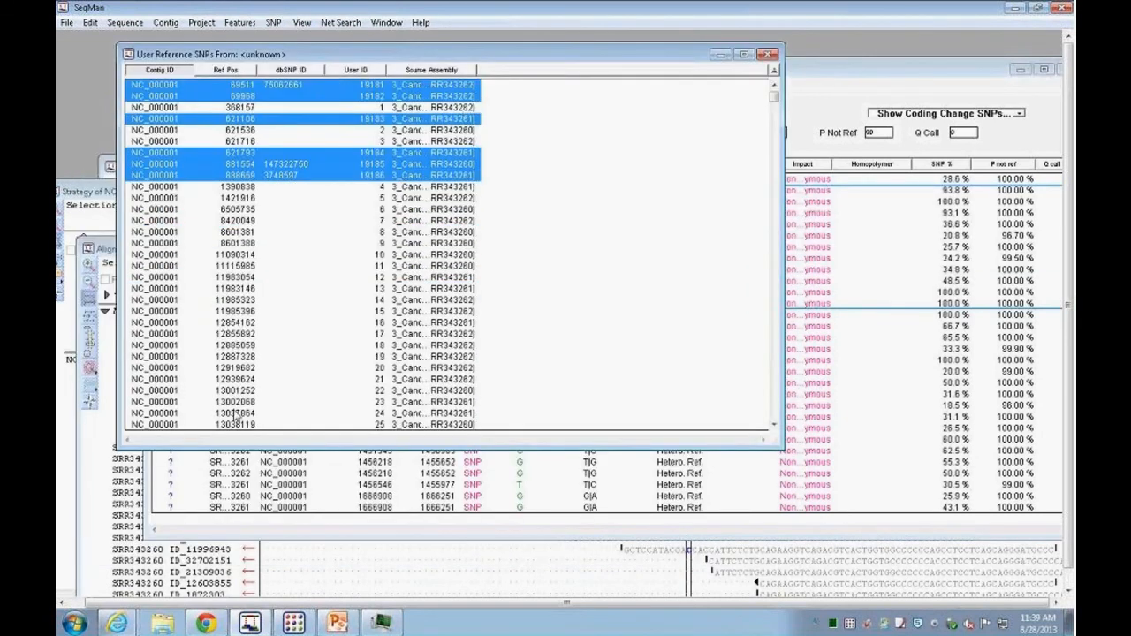
{"action": "left_click_drag", "start_coordinate": [477, 70], "coordinate": [593, 70]}
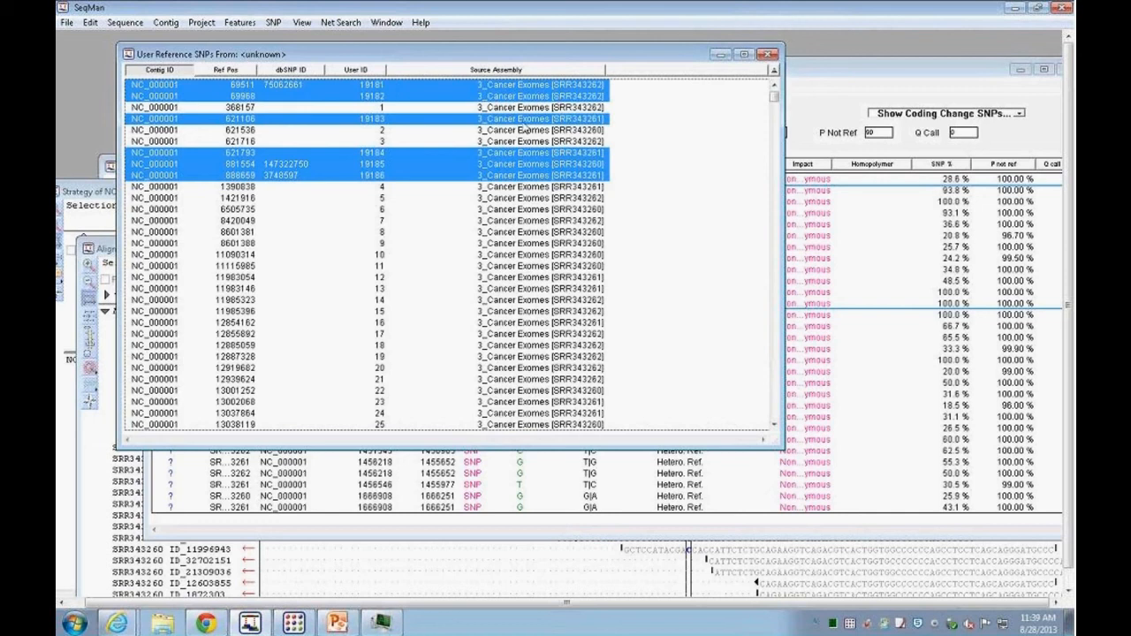
{"action": "left_click_drag", "start_coordinate": [490, 55], "coordinate": [561, 168]}
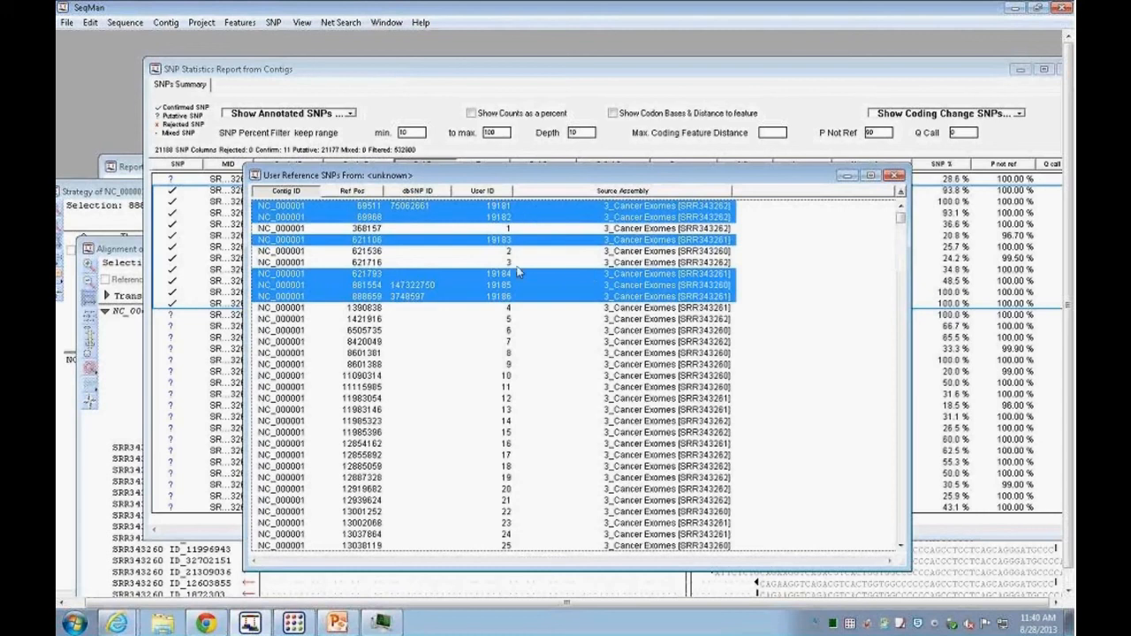
Step: Open the data.other file from the Human-GRCh37.p5 genome template's dbSNP folder in Universal Viewer
{"action": "left_click", "coordinate": [1015, 7]}
{"action": "double_click", "coordinate": [148, 113]}
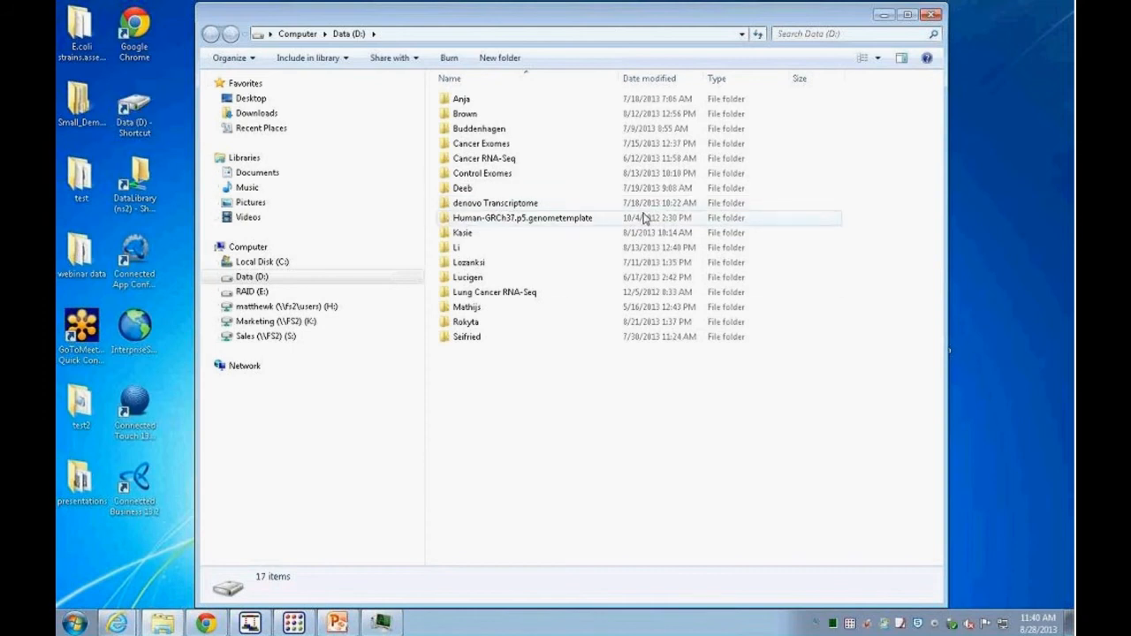
{"action": "double_click", "coordinate": [508, 221]}
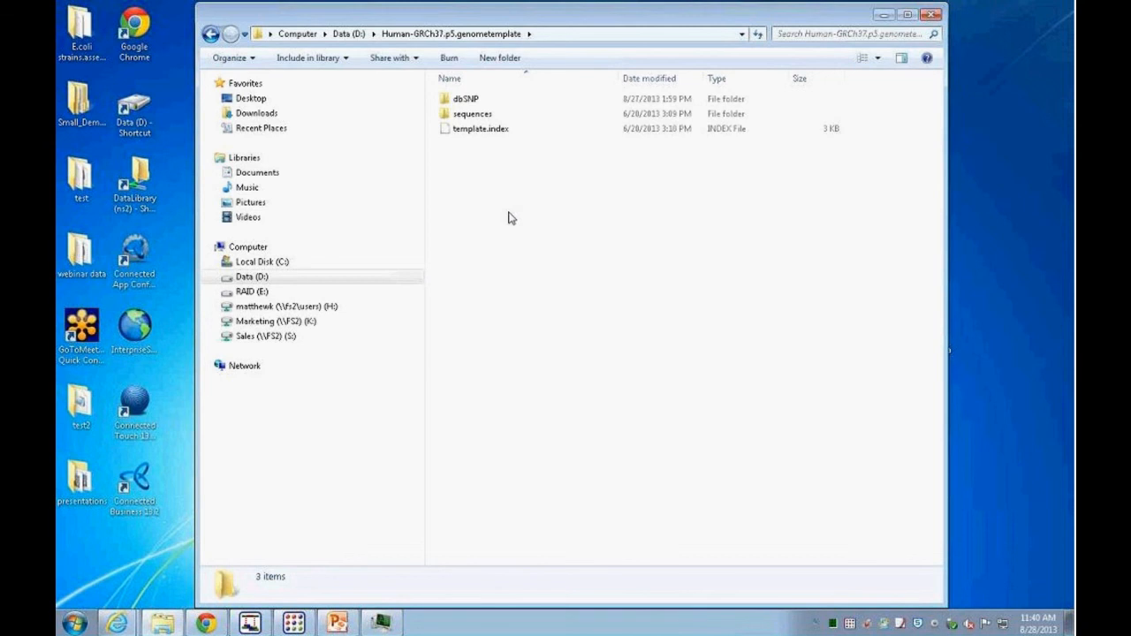
{"action": "double_click", "coordinate": [468, 100]}
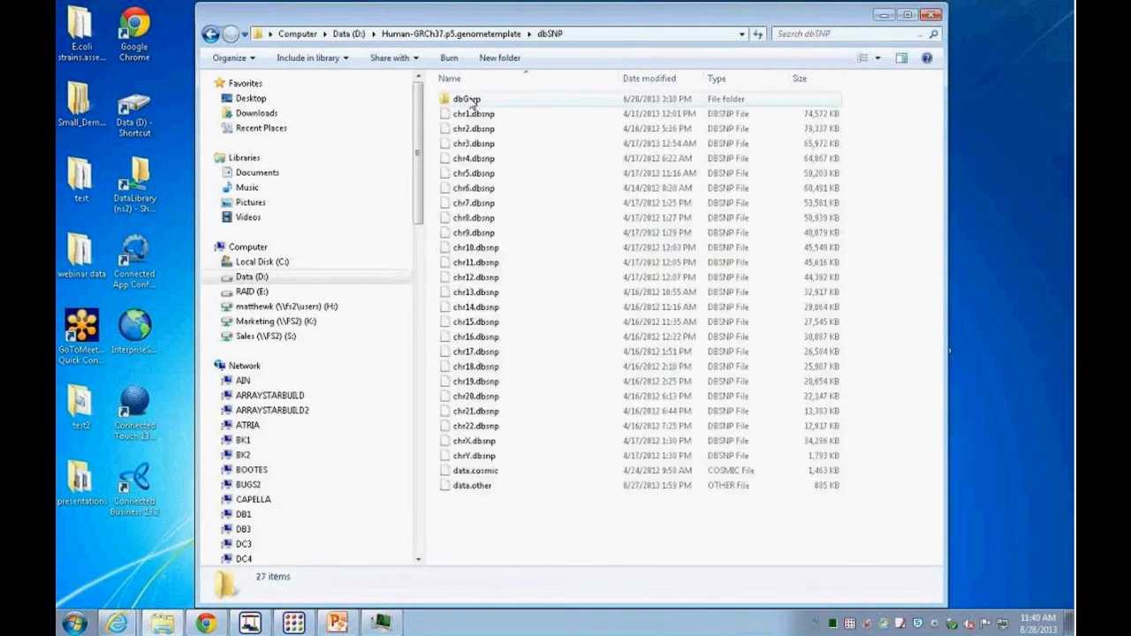
{"action": "right_click", "coordinate": [484, 493]}
{"action": "left_click", "coordinate": [534, 280]}
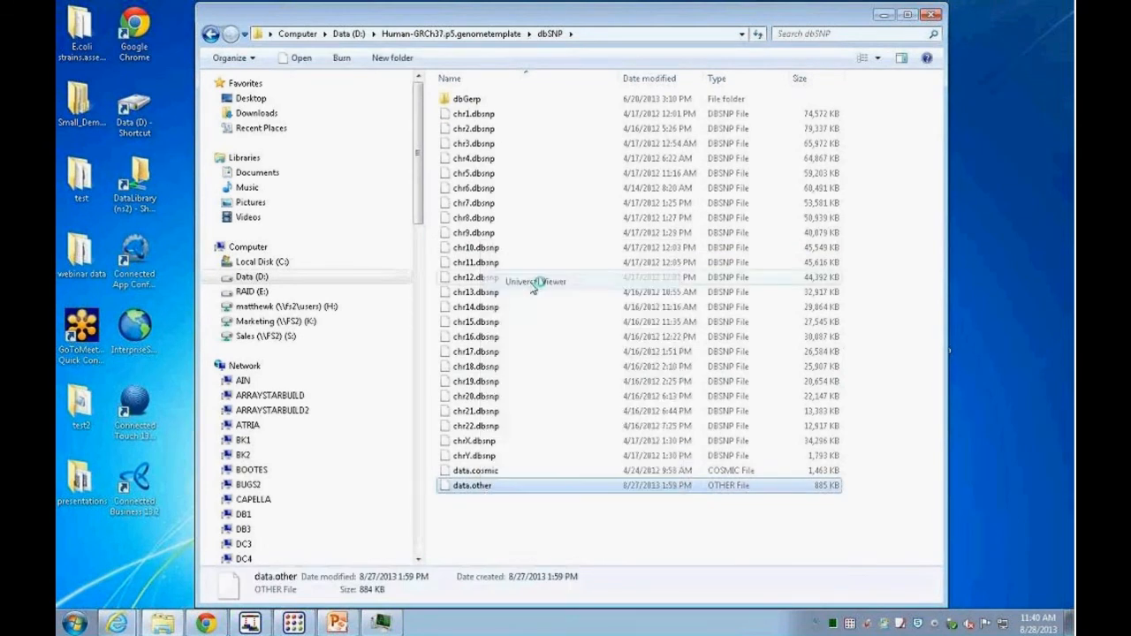
Step: Examine the user SNP entries in the data.other file, then close the viewer and return to SeqMan
{"action": "left_click_drag", "start_coordinate": [353, 25], "coordinate": [391, 20]}
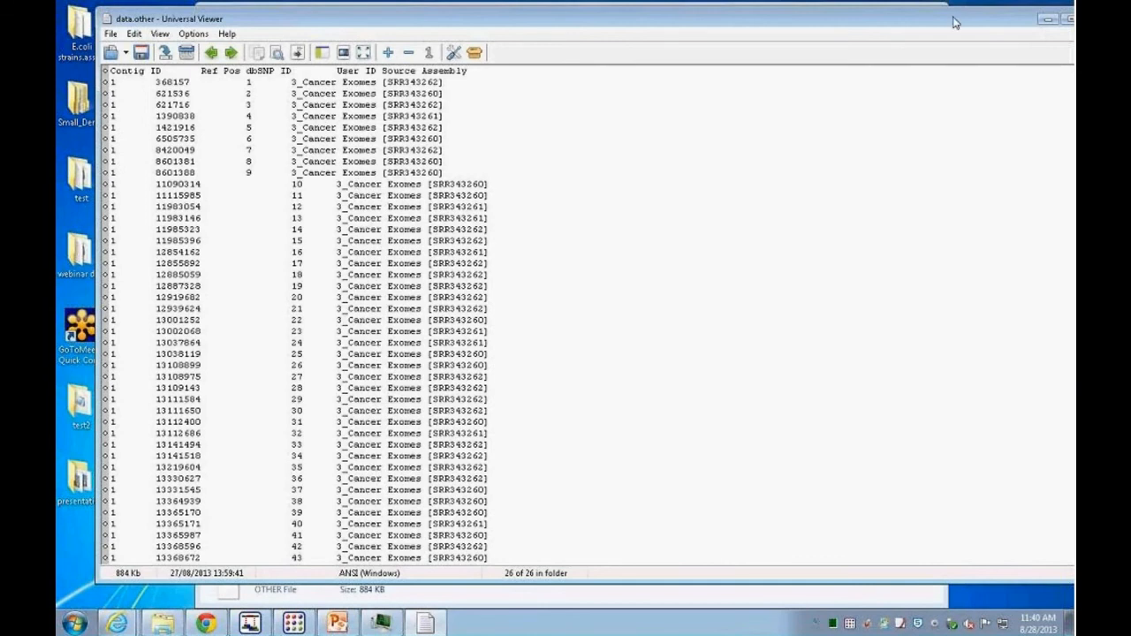
{"action": "left_click_drag", "start_coordinate": [949, 20], "coordinate": [920, 86]}
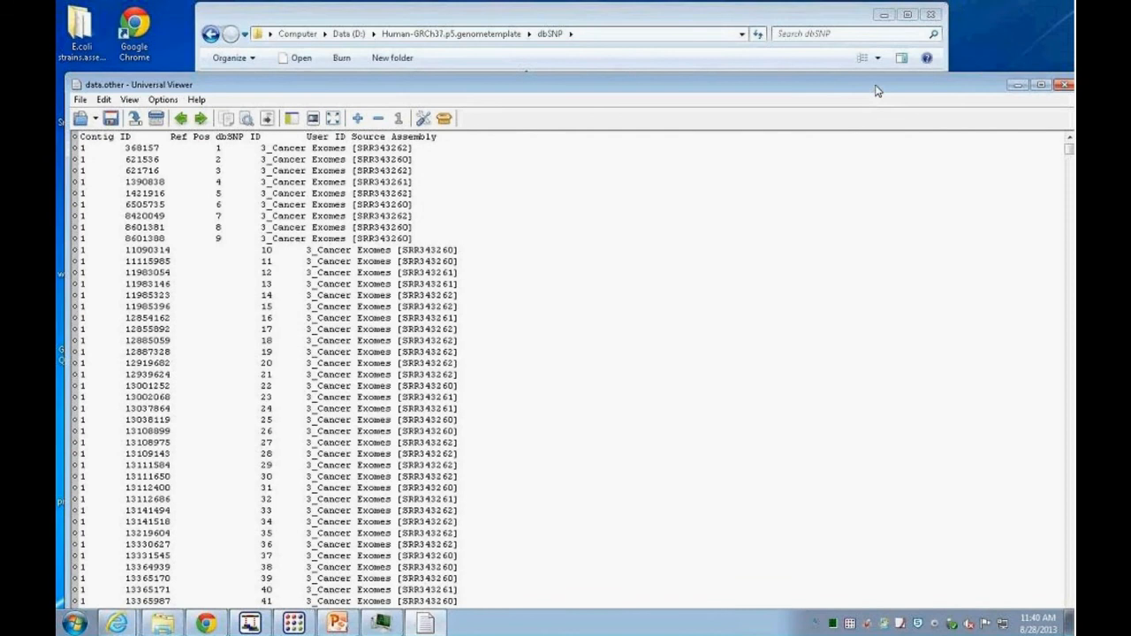
{"action": "left_click", "coordinate": [1017, 85]}
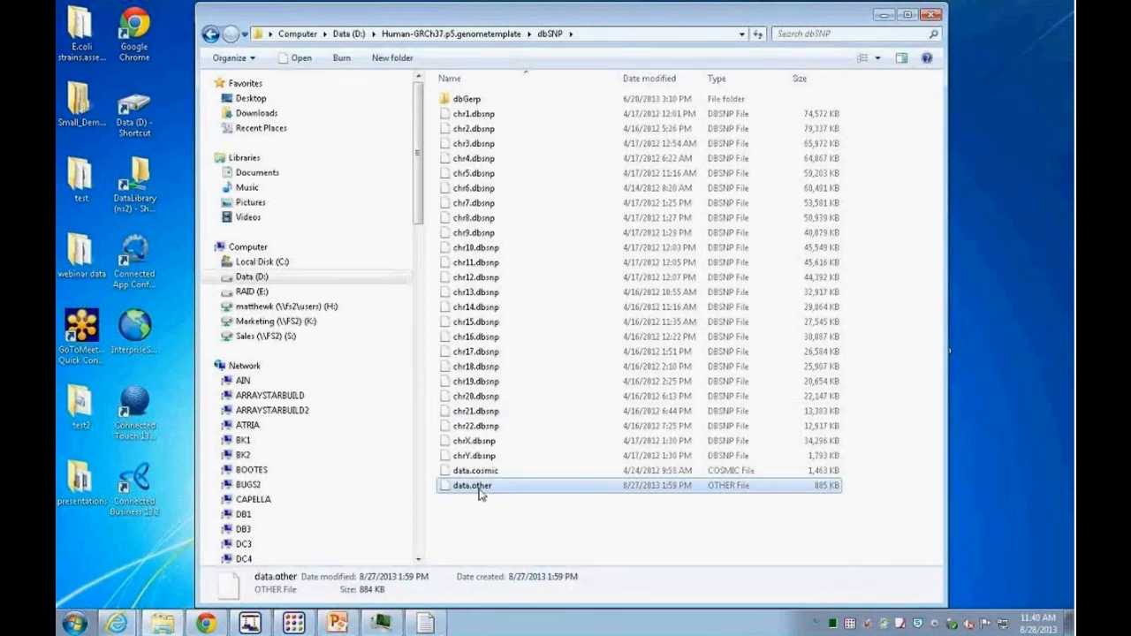
{"action": "left_click", "coordinate": [884, 15]}
{"action": "left_click", "coordinate": [250, 624]}
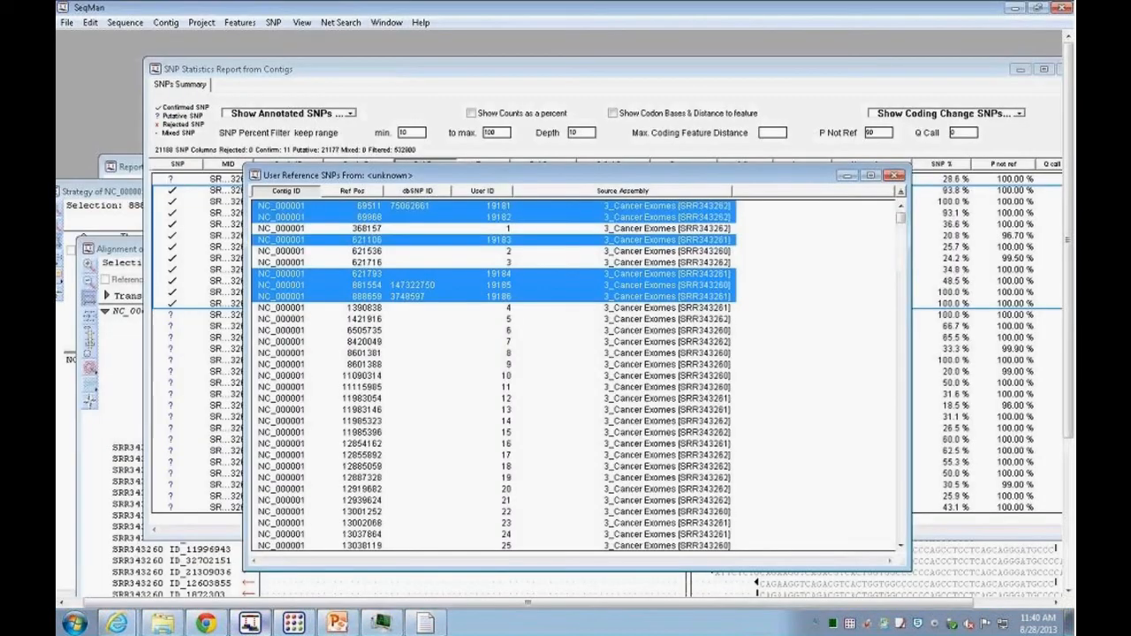
Step: Close the user reference SNPs list, saving its changes
{"action": "left_click", "coordinate": [895, 176]}
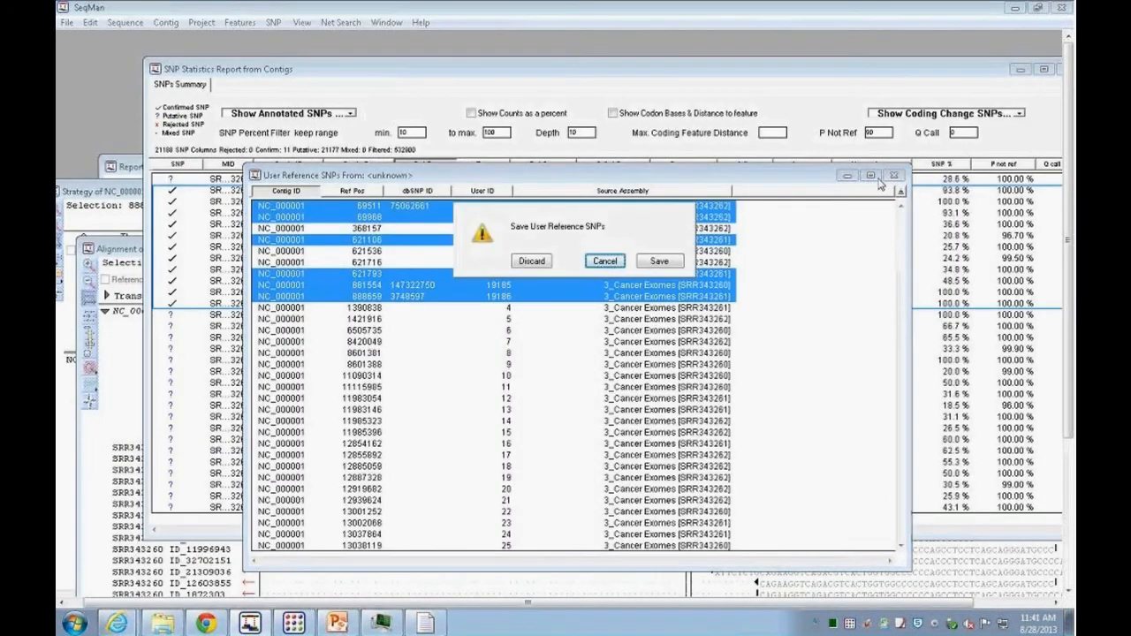
{"action": "left_click", "coordinate": [669, 260]}
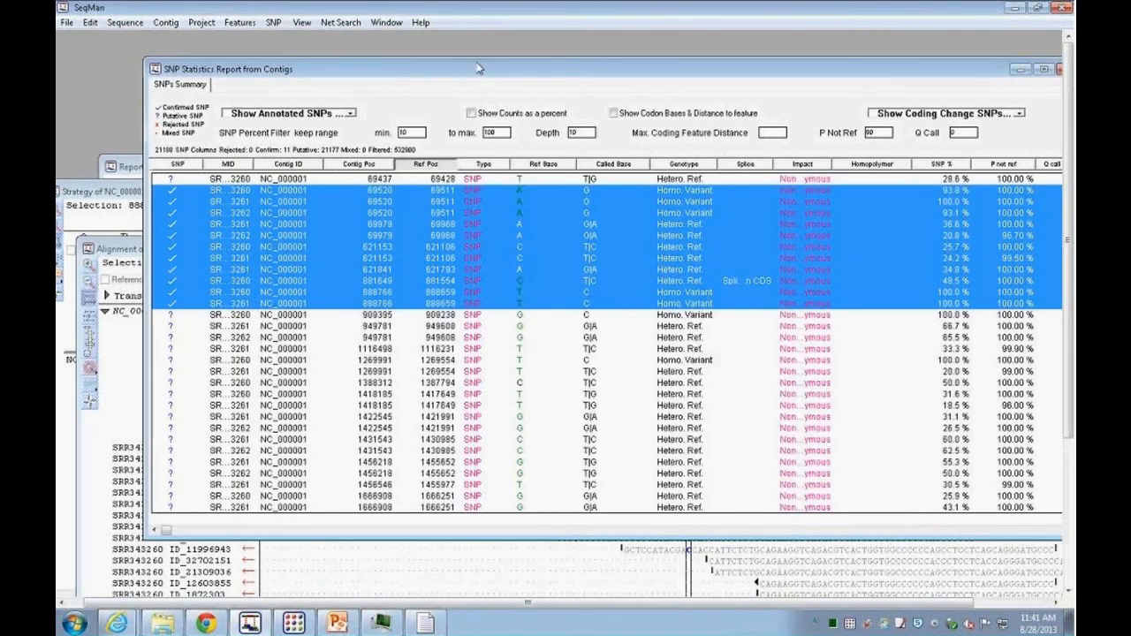
Step: Widen the MID column of the SNP report to show full sample names and select the SNP row at 888766
{"action": "left_click_drag", "start_coordinate": [481, 69], "coordinate": [448, 61]}
{"action": "left_click_drag", "start_coordinate": [223, 156], "coordinate": [254, 157]}
{"action": "left_click", "coordinate": [353, 294]}
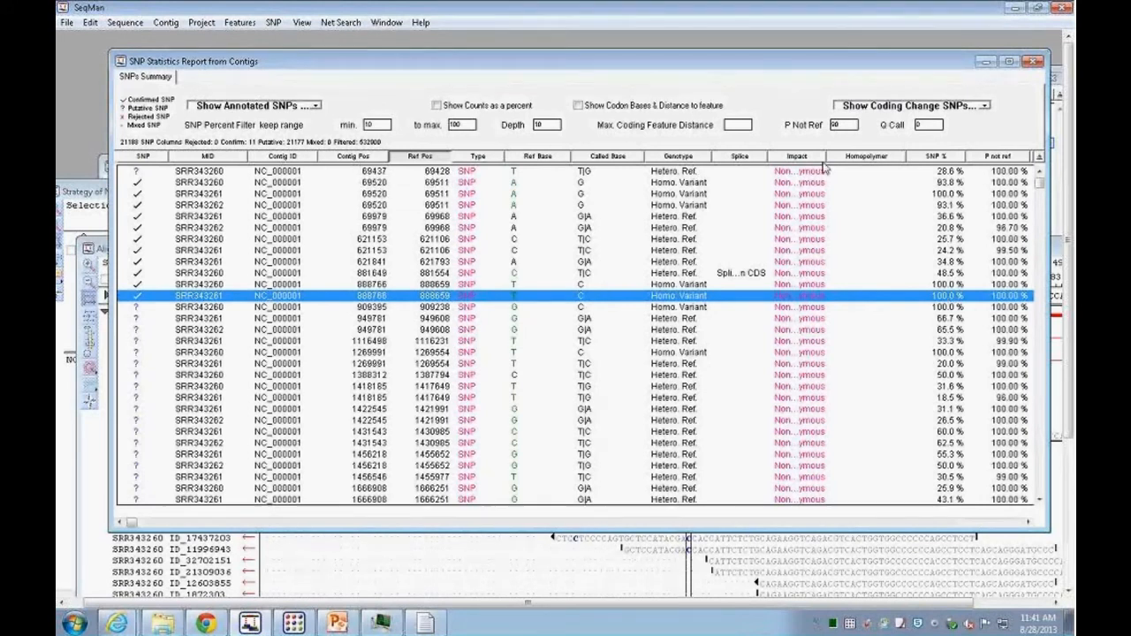
Step: Hide the Contig Pos, Splice, Homopolymer and Q call columns in the SNP statistics report
{"action": "right_click", "coordinate": [771, 143]}
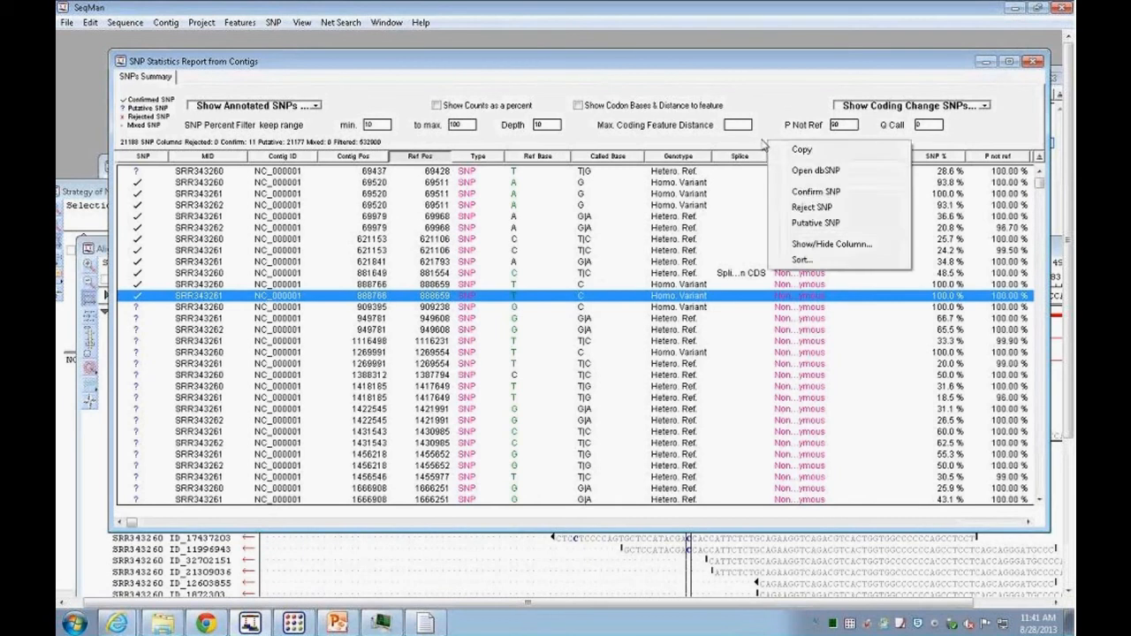
{"action": "left_click", "coordinate": [807, 247]}
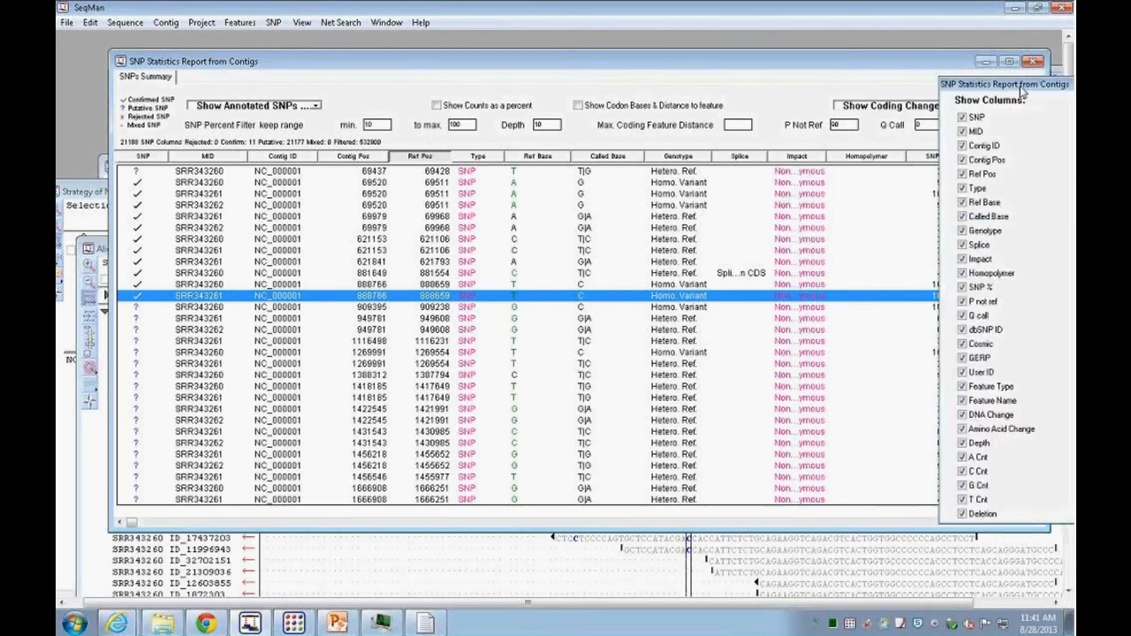
{"action": "left_click_drag", "start_coordinate": [848, 83], "coordinate": [848, 83]}
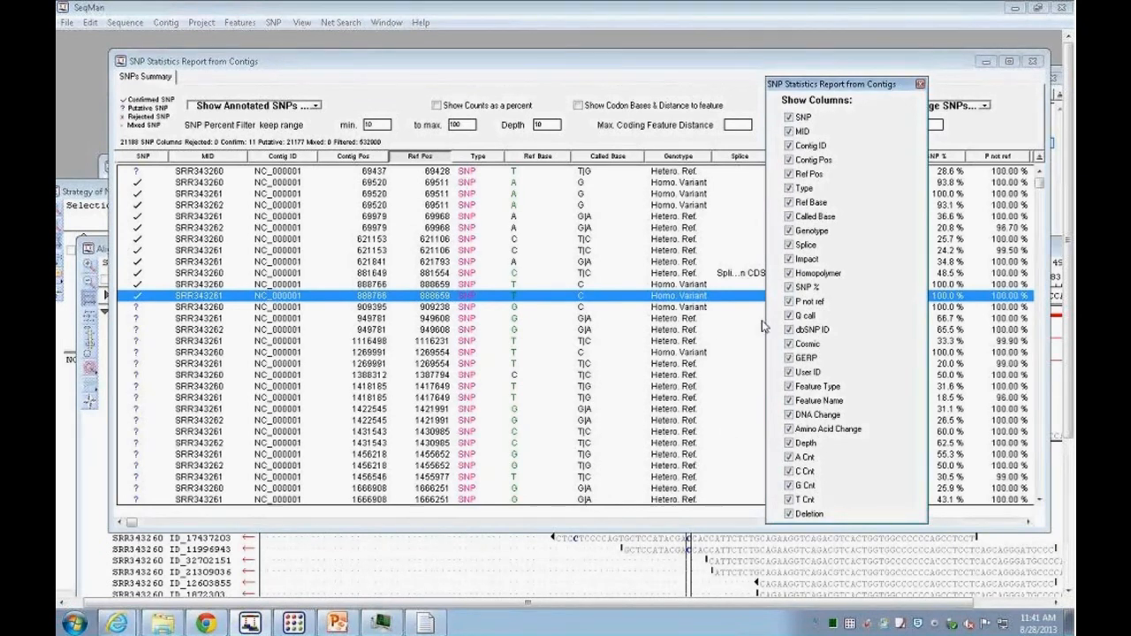
{"action": "left_click", "coordinate": [788, 160]}
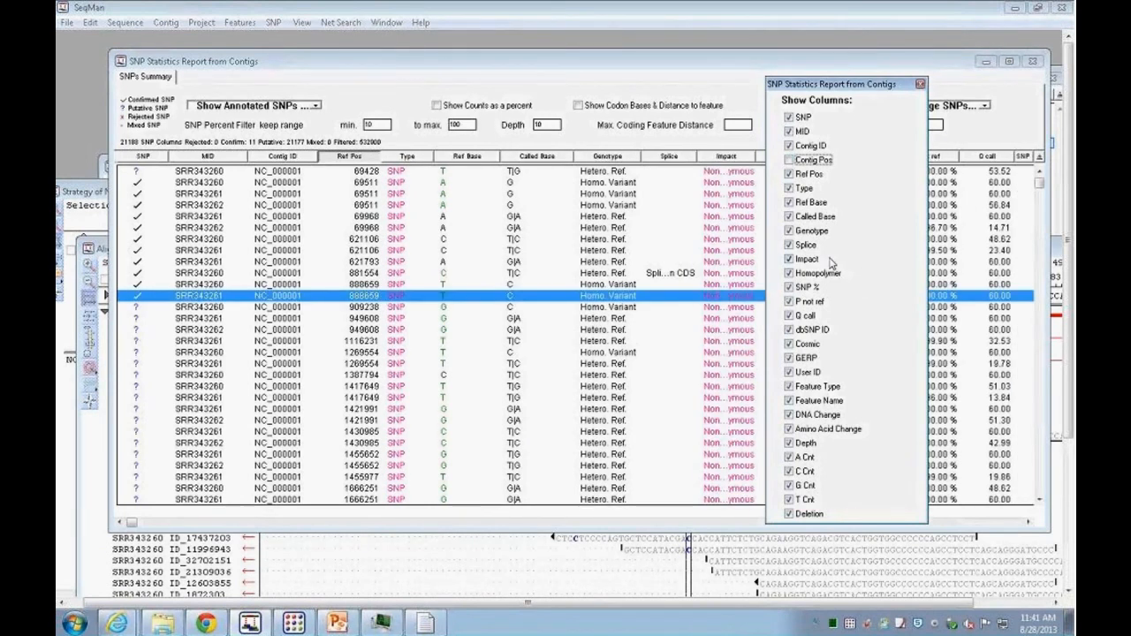
{"action": "left_click", "coordinate": [788, 245]}
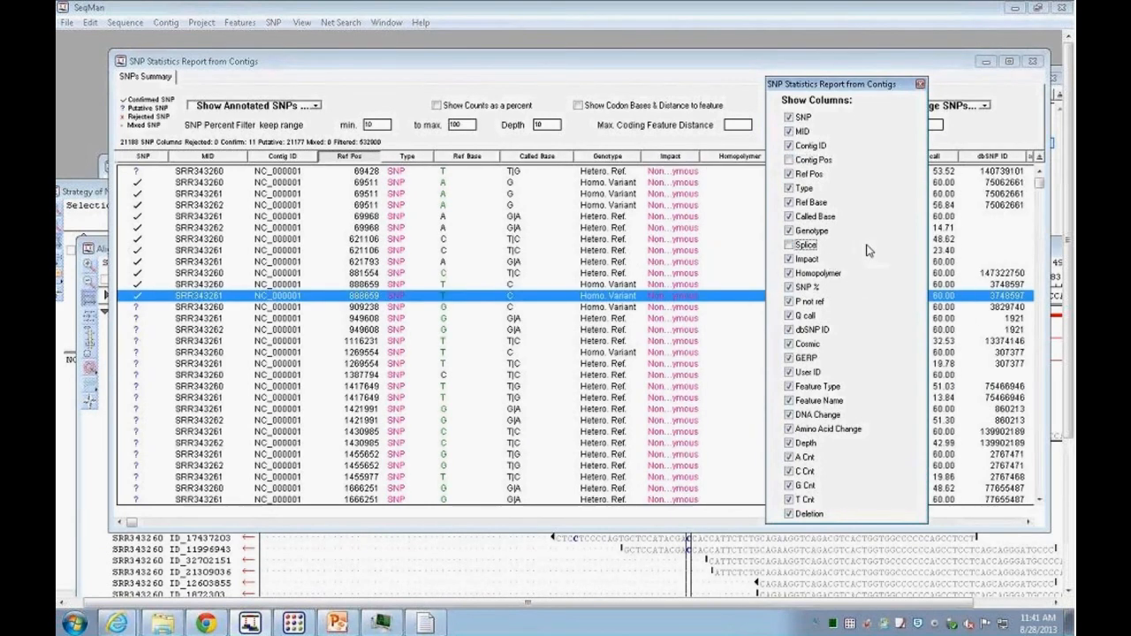
{"action": "left_click", "coordinate": [788, 273]}
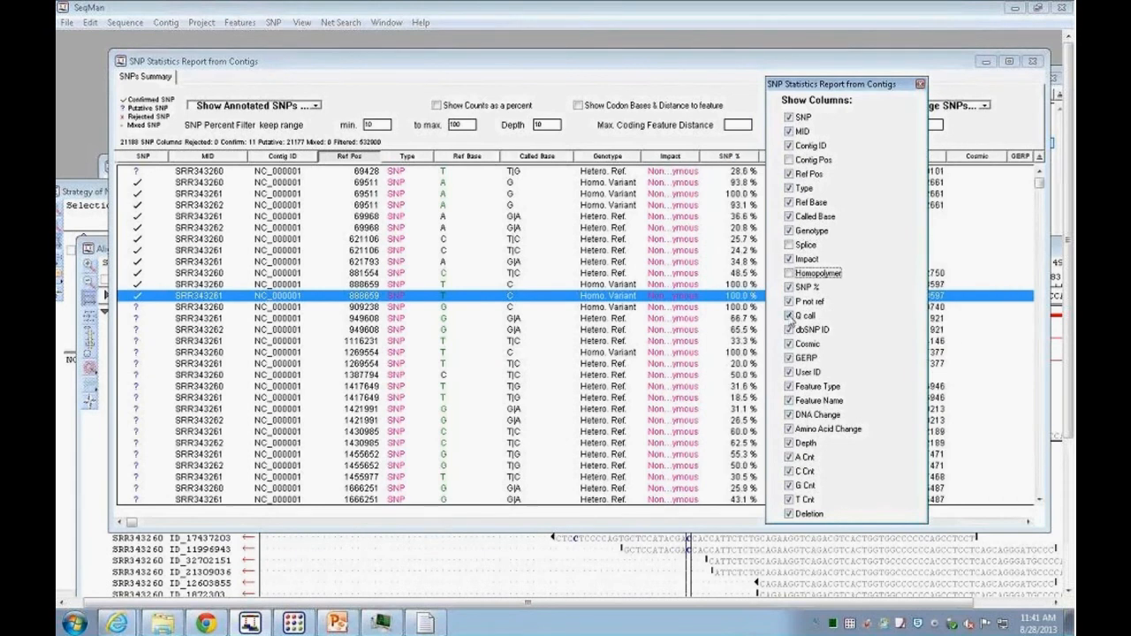
{"action": "left_click", "coordinate": [788, 316]}
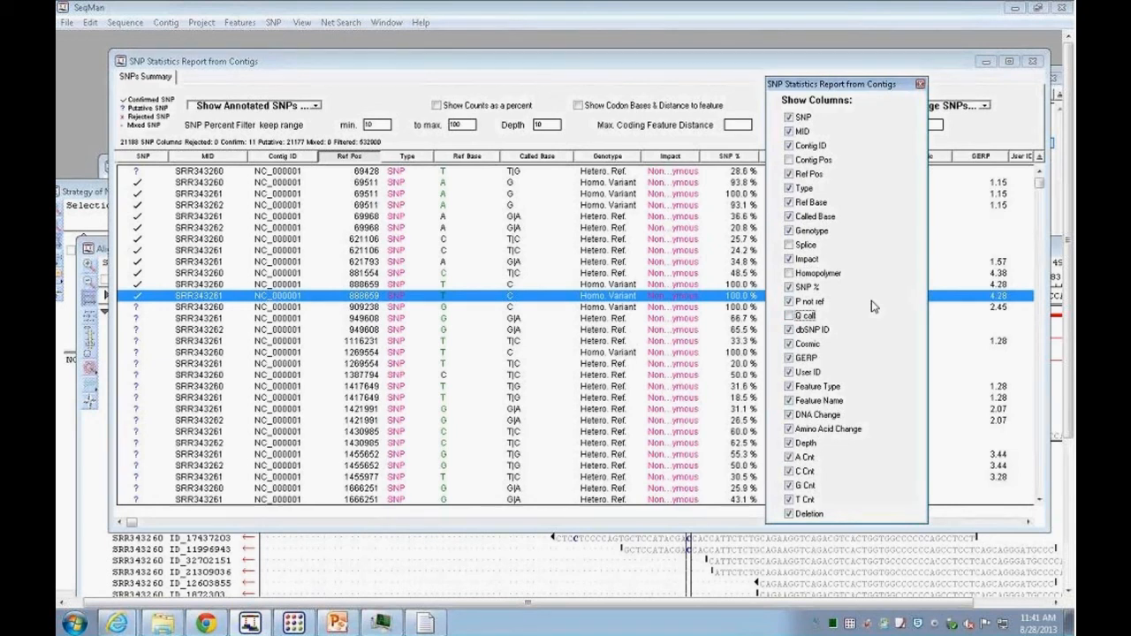
{"action": "left_click", "coordinate": [921, 84]}
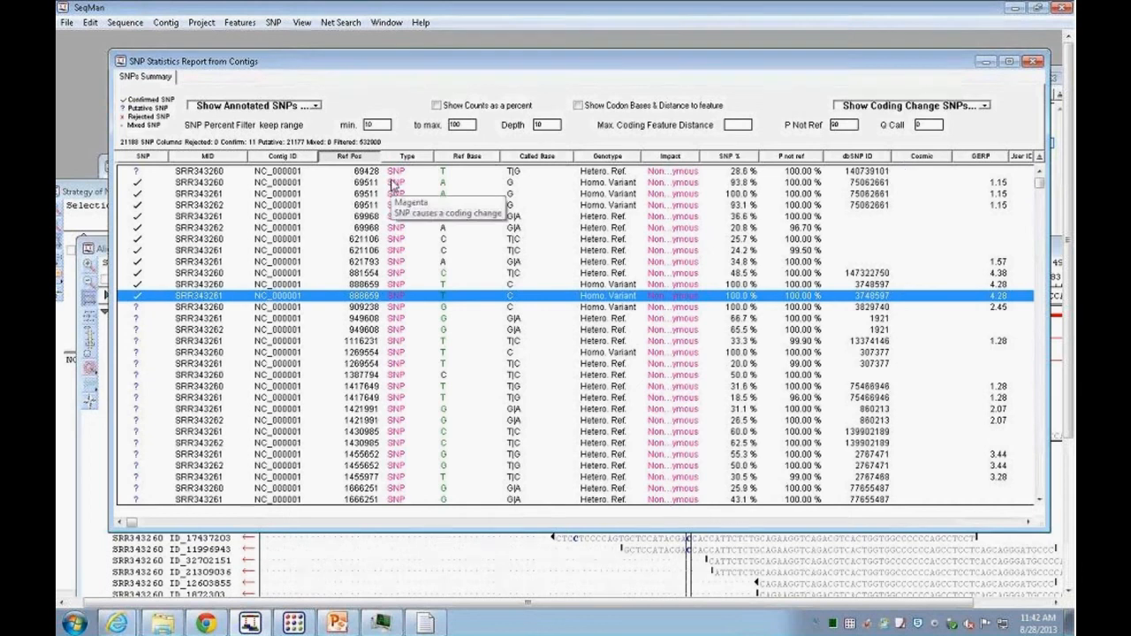
Step: Widen the Impact column and scroll the report across to the feature and DNA change columns
{"action": "mouse_move", "coordinate": [402, 288]}
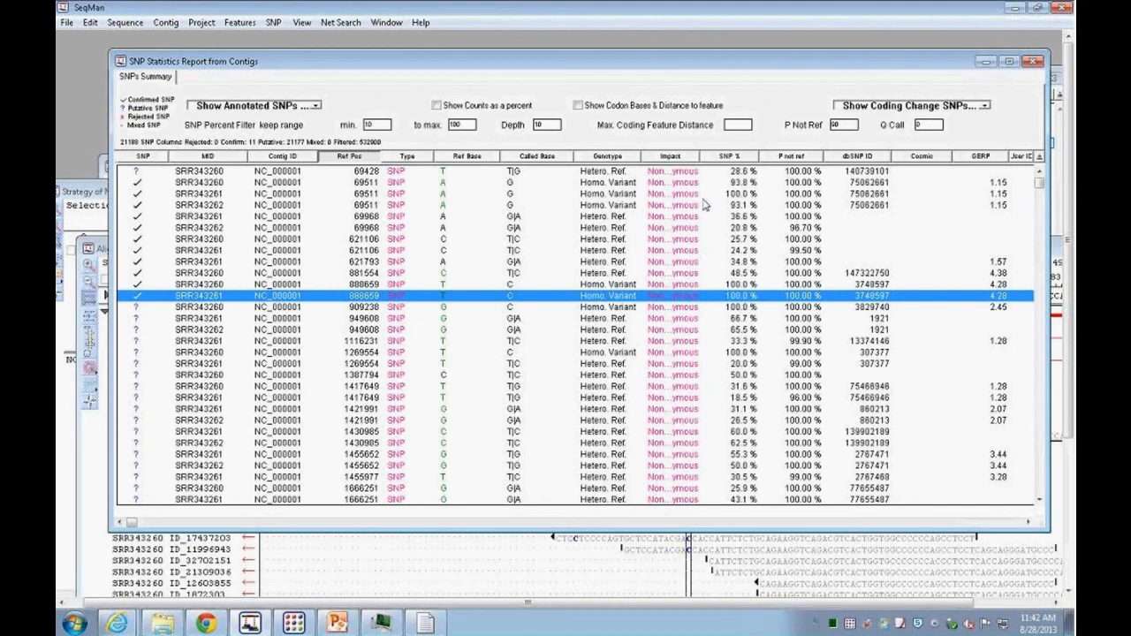
{"action": "mouse_move", "coordinate": [698, 156]}
{"action": "left_mouse_down"}
{"action": "mouse_move", "coordinate": [797, 155]}
{"action": "mouse_move", "coordinate": [712, 155]}
{"action": "left_mouse_up"}
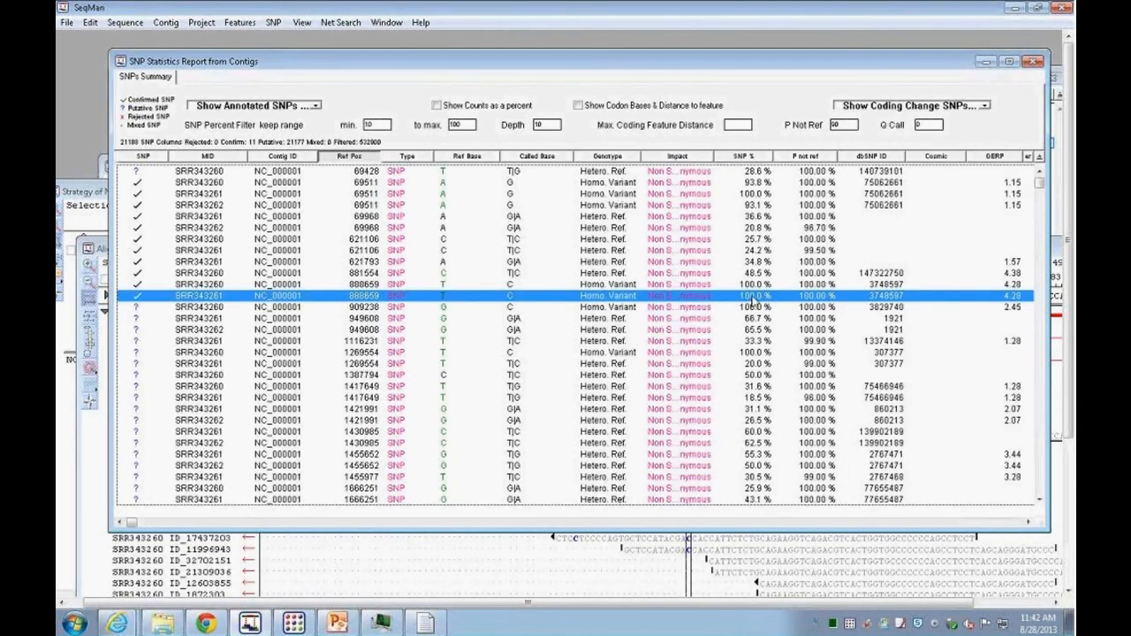
{"action": "left_click", "coordinate": [1027, 523]}
{"action": "left_click", "coordinate": [1026, 523]}
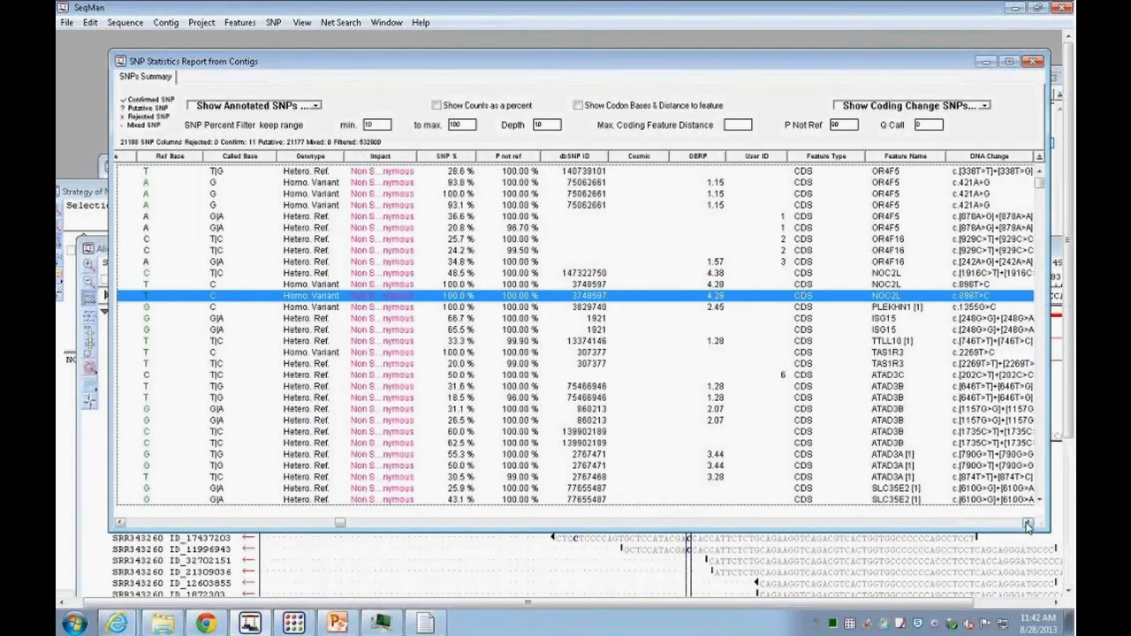
{"action": "left_click", "coordinate": [1027, 523]}
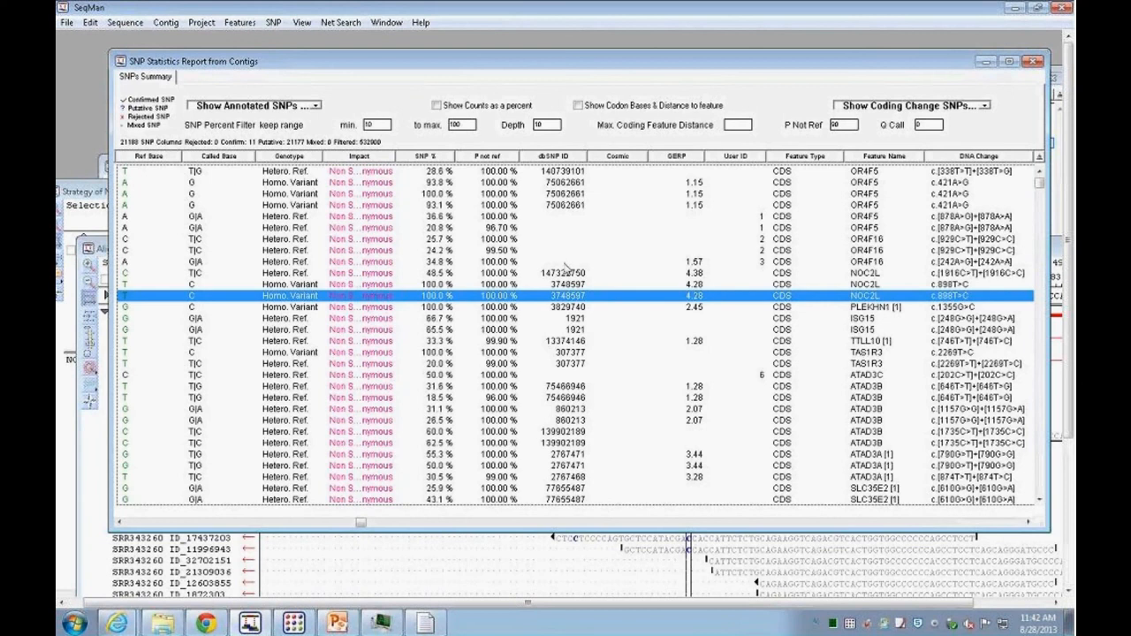
Step: Open the dbSNP record rs3748597 for the selected SNP at reference position 888659 and scroll through it
{"action": "right_click", "coordinate": [572, 302]}
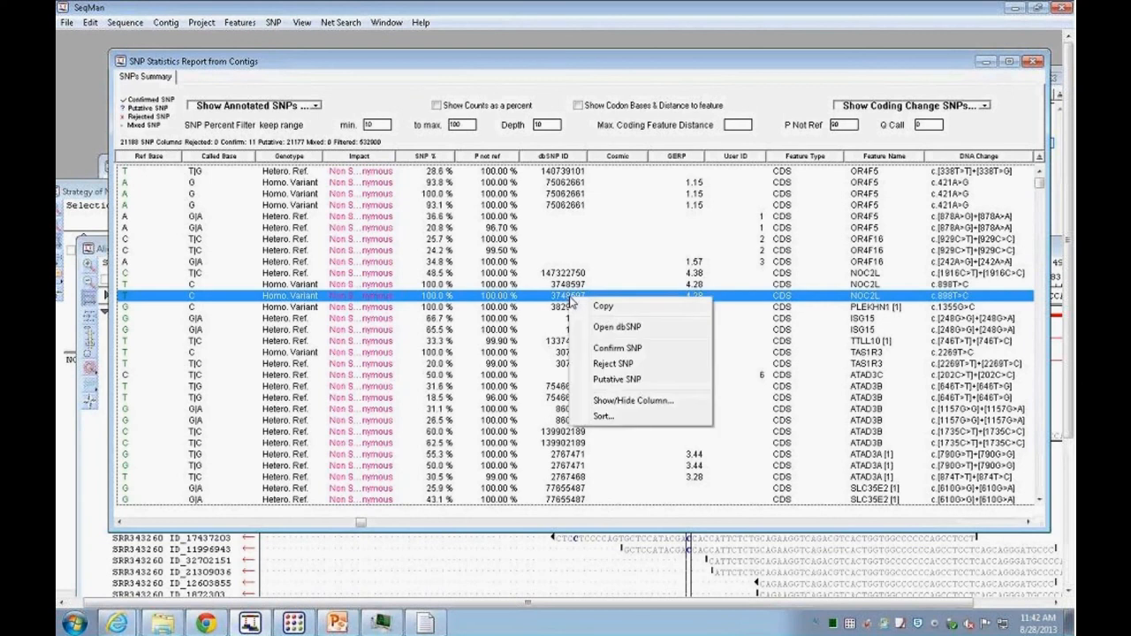
{"action": "left_click", "coordinate": [603, 327]}
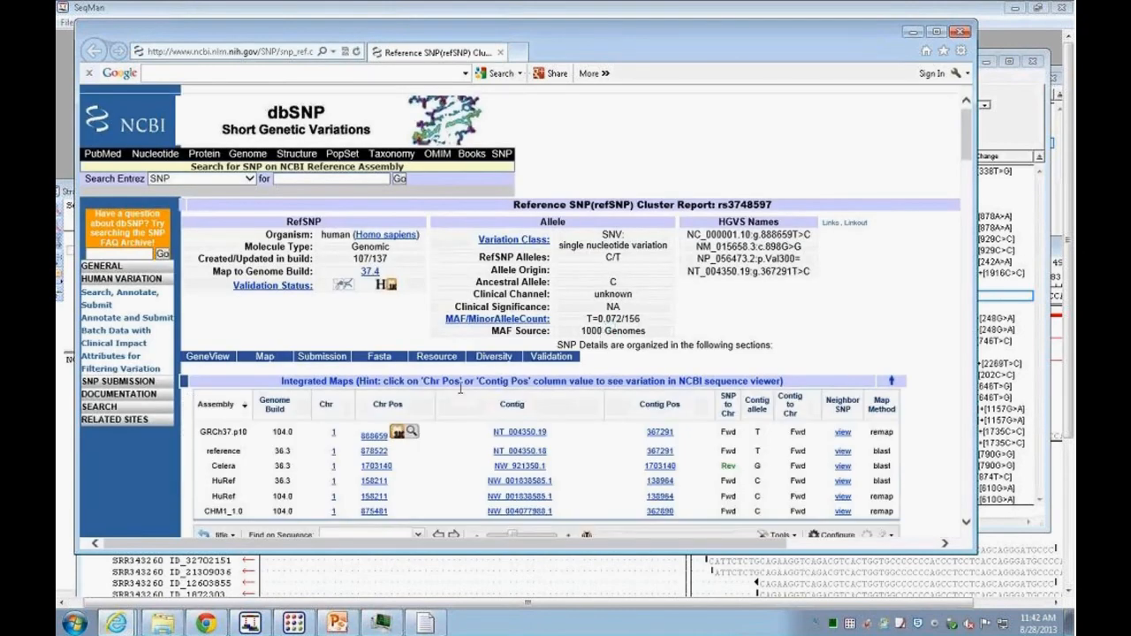
{"action": "scroll", "coordinate": [965, 133], "scroll_direction": "down", "scroll_amount": 1}
{"action": "left_click_drag", "start_coordinate": [966, 145], "coordinate": [965, 192]}
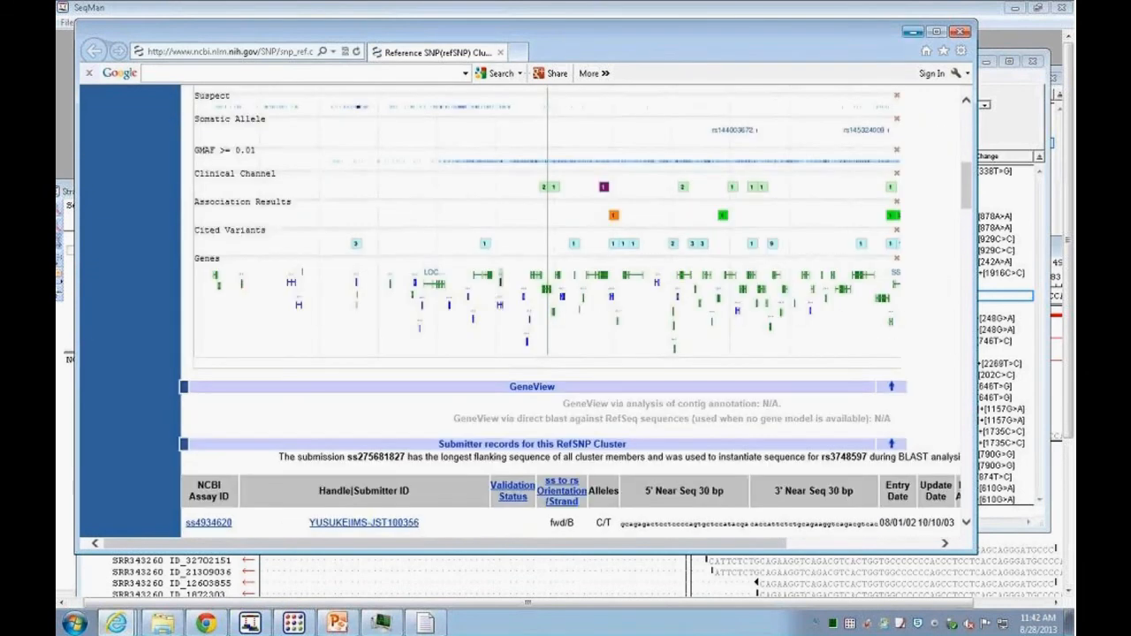
Step: Close the dbSNP web page and sort the SNP statistics report by the Cosmic column
{"action": "left_click_drag", "start_coordinate": [966, 181], "coordinate": [969, 254]}
{"action": "left_click", "coordinate": [911, 32]}
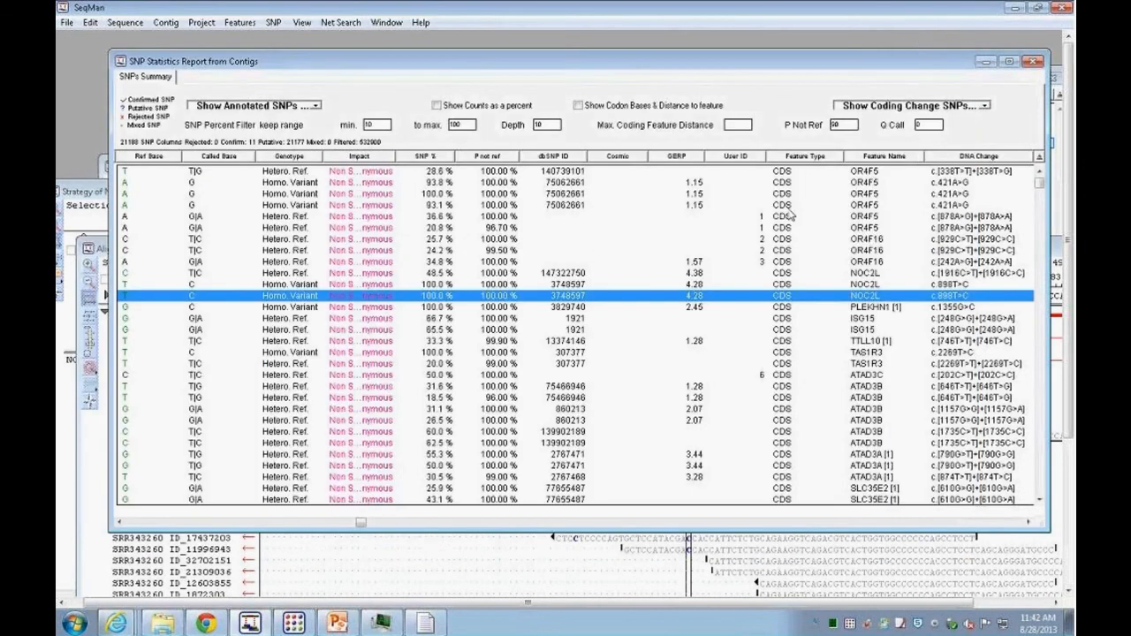
{"action": "left_click", "coordinate": [635, 159]}
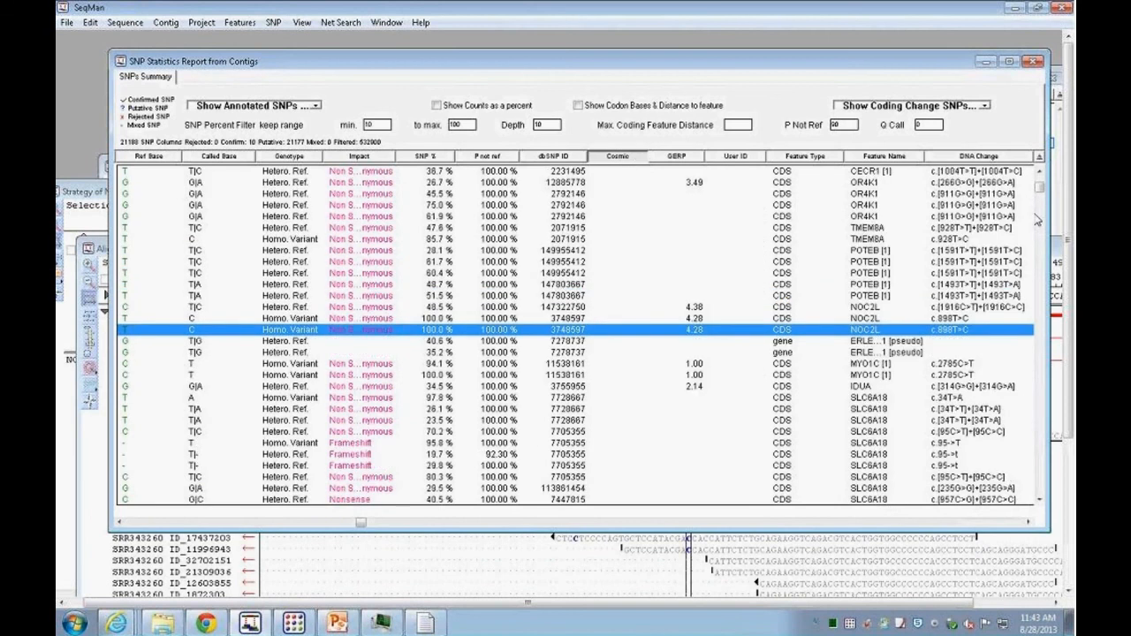
{"action": "left_click", "coordinate": [636, 159]}
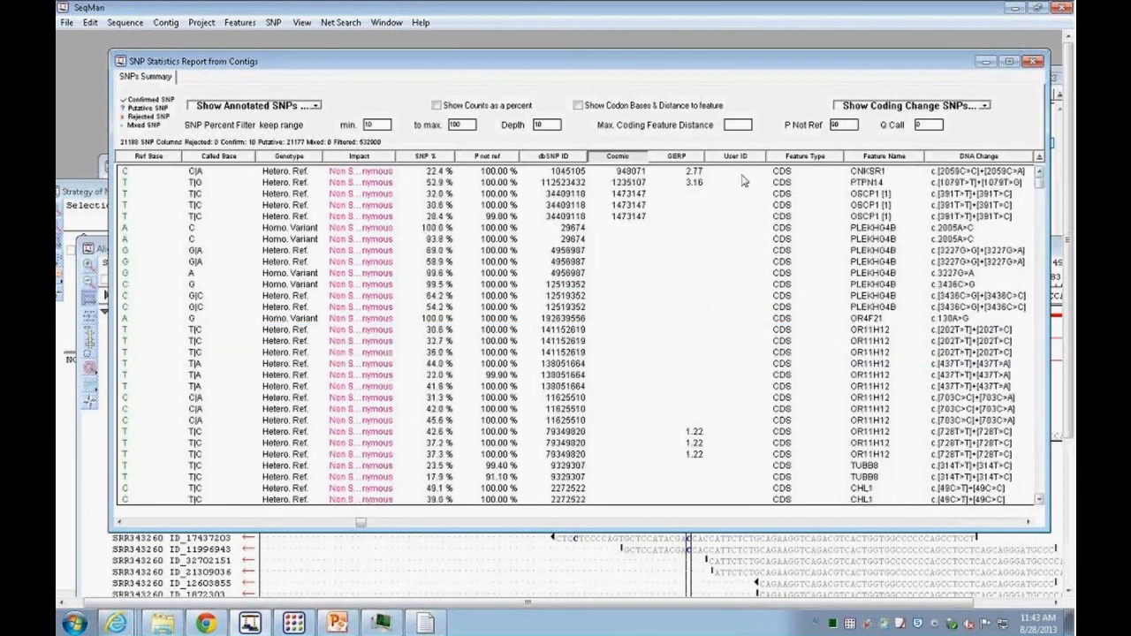
{"action": "right_click", "coordinate": [638, 196]}
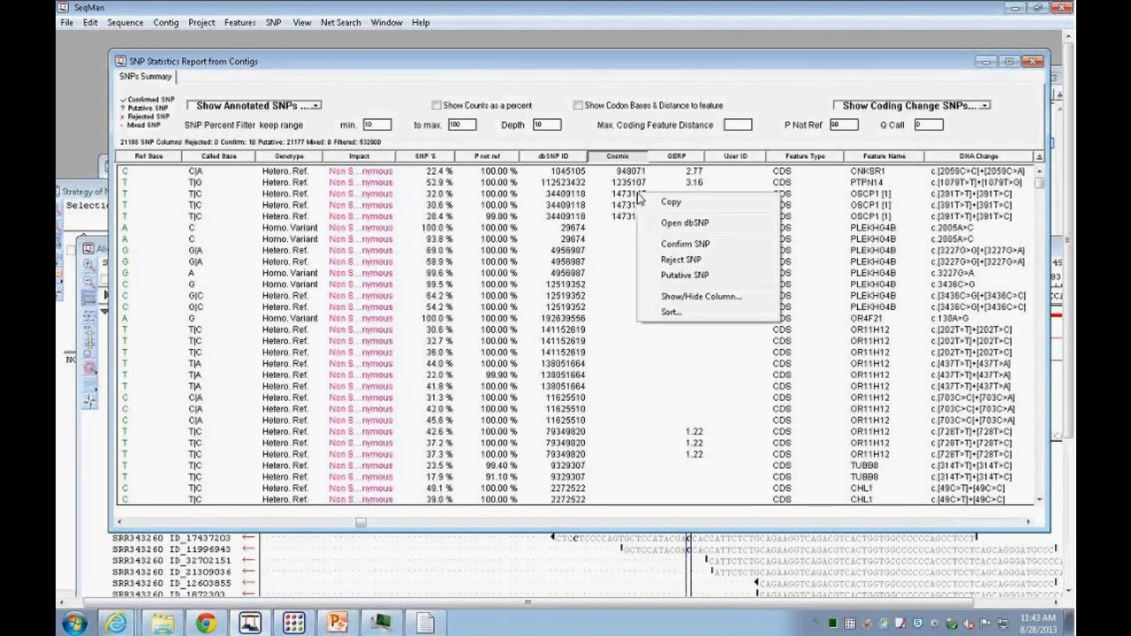
{"action": "left_click", "coordinate": [628, 195]}
{"action": "right_click", "coordinate": [630, 201]}
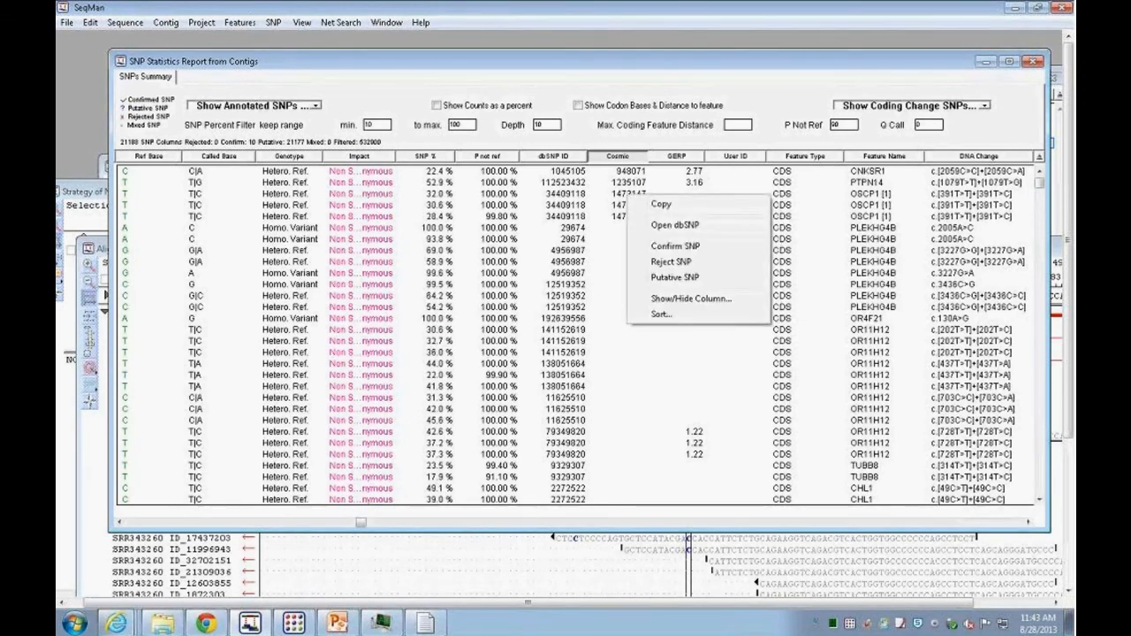
{"action": "left_click", "coordinate": [659, 362]}
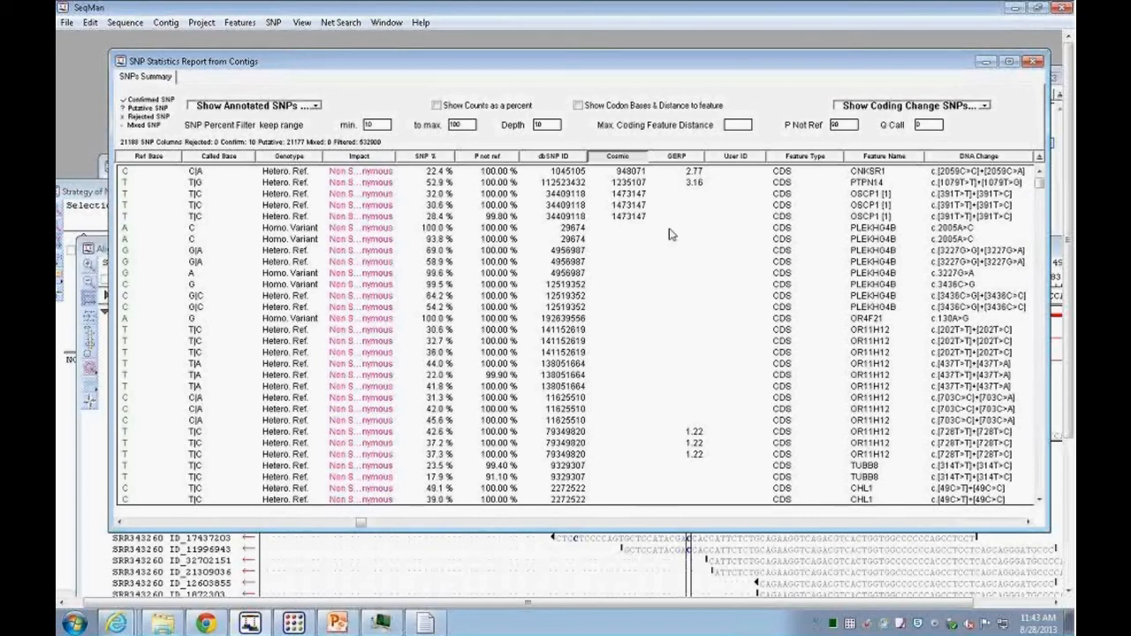
Step: Sort the SNP statistics report by the User ID column and scroll down through it
{"action": "left_click", "coordinate": [735, 156]}
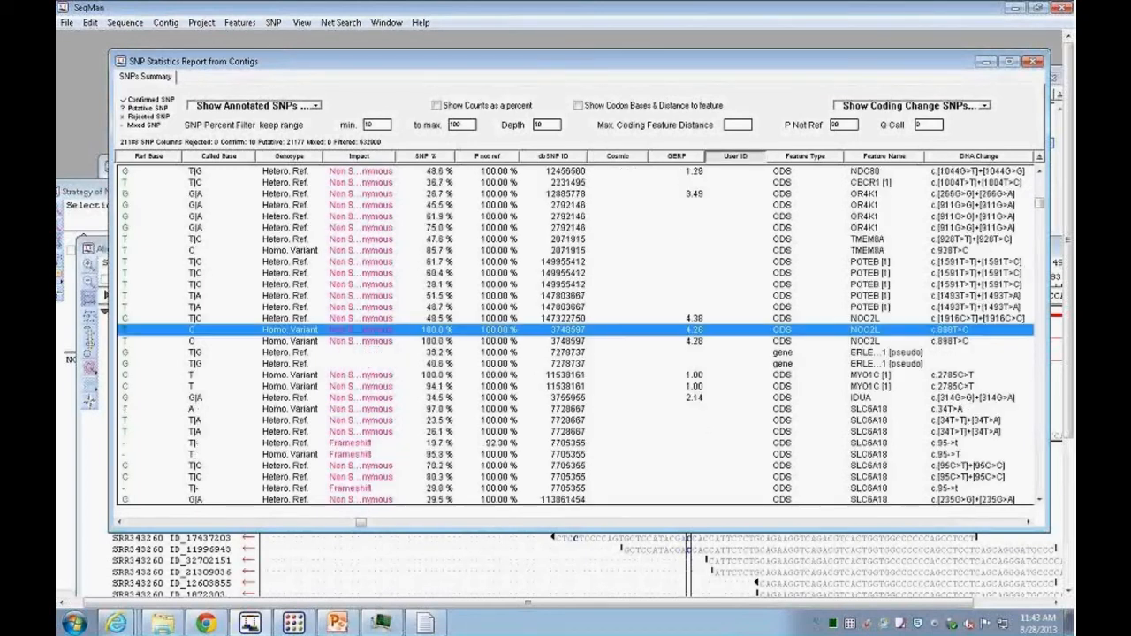
{"action": "left_click", "coordinate": [1036, 204]}
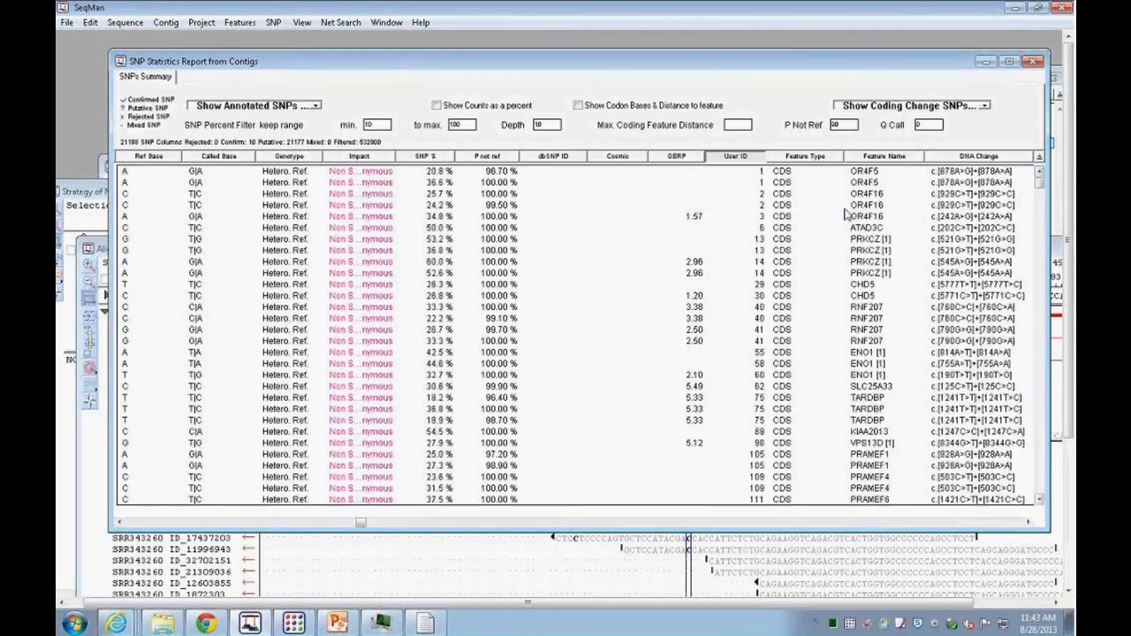
{"action": "scroll", "coordinate": [767, 256], "scroll_direction": "down", "scroll_amount": 3}
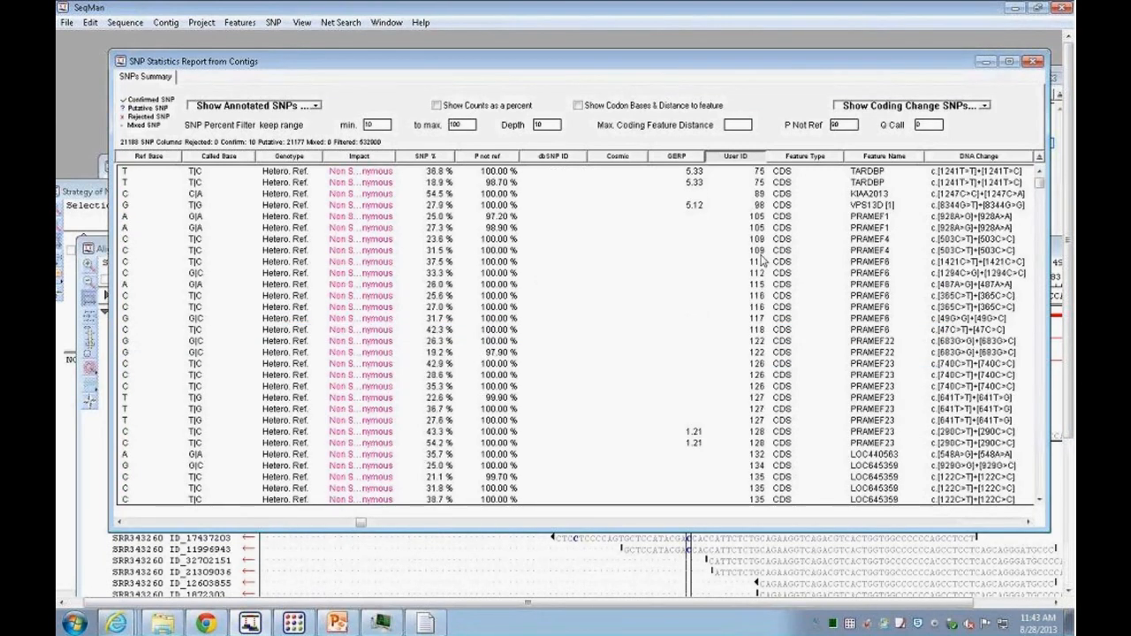
Step: Scroll the report across to examine the Amino Acid Change, Depth and base count columns
{"action": "left_click", "coordinate": [1029, 523]}
{"action": "left_click", "coordinate": [1028, 523]}
{"action": "left_click", "coordinate": [1030, 524]}
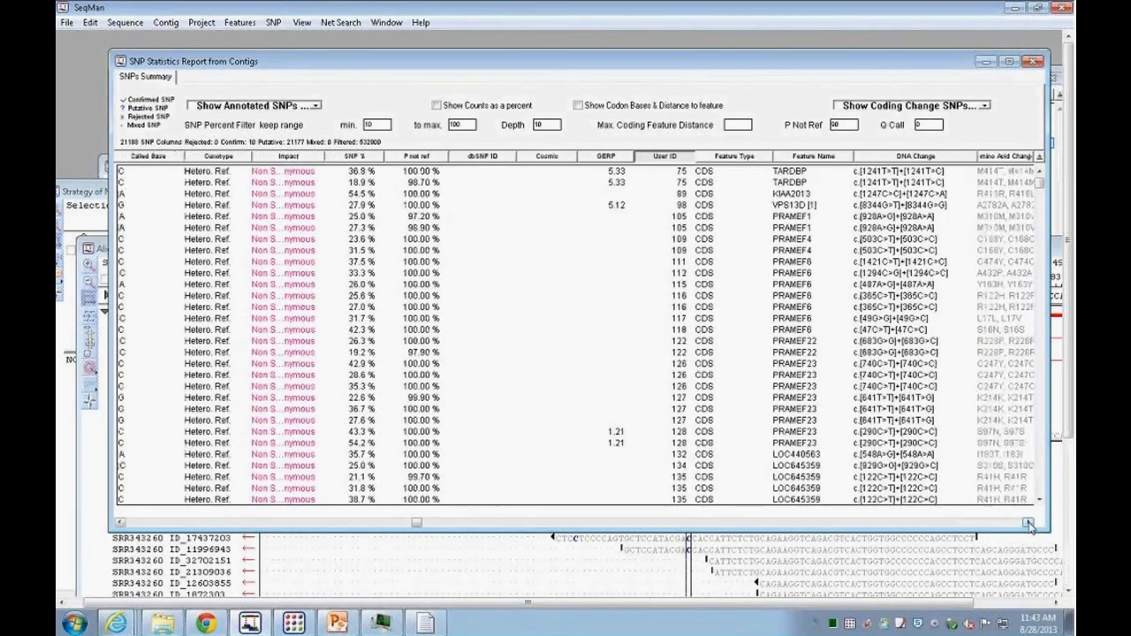
{"action": "left_click", "coordinate": [1029, 524]}
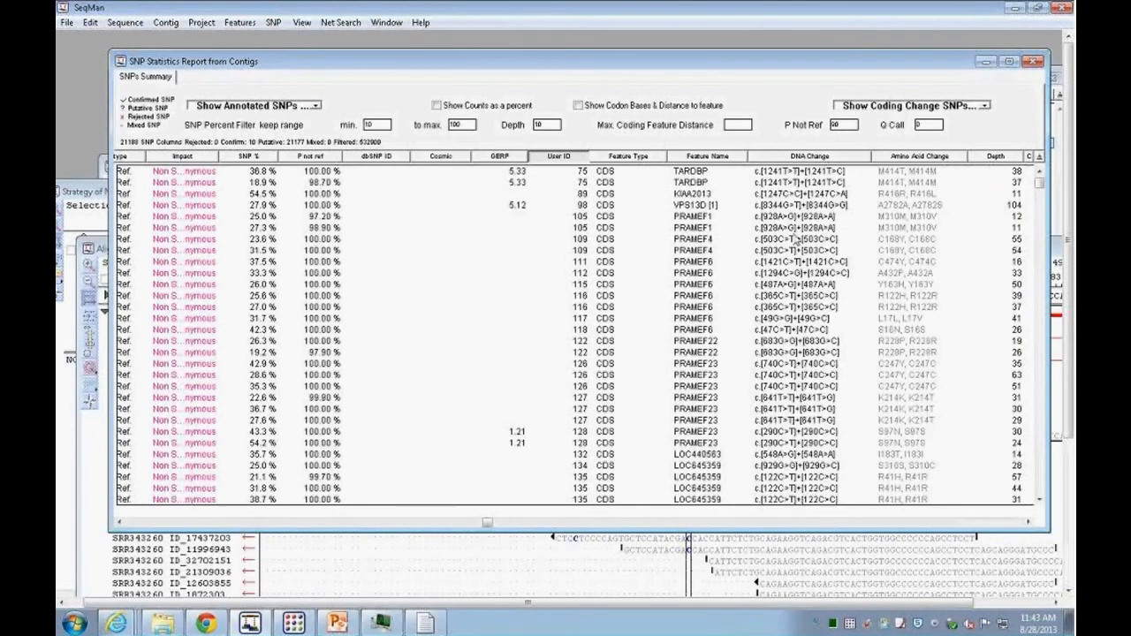
{"action": "left_click", "coordinate": [1029, 524]}
{"action": "left_click", "coordinate": [1029, 524]}
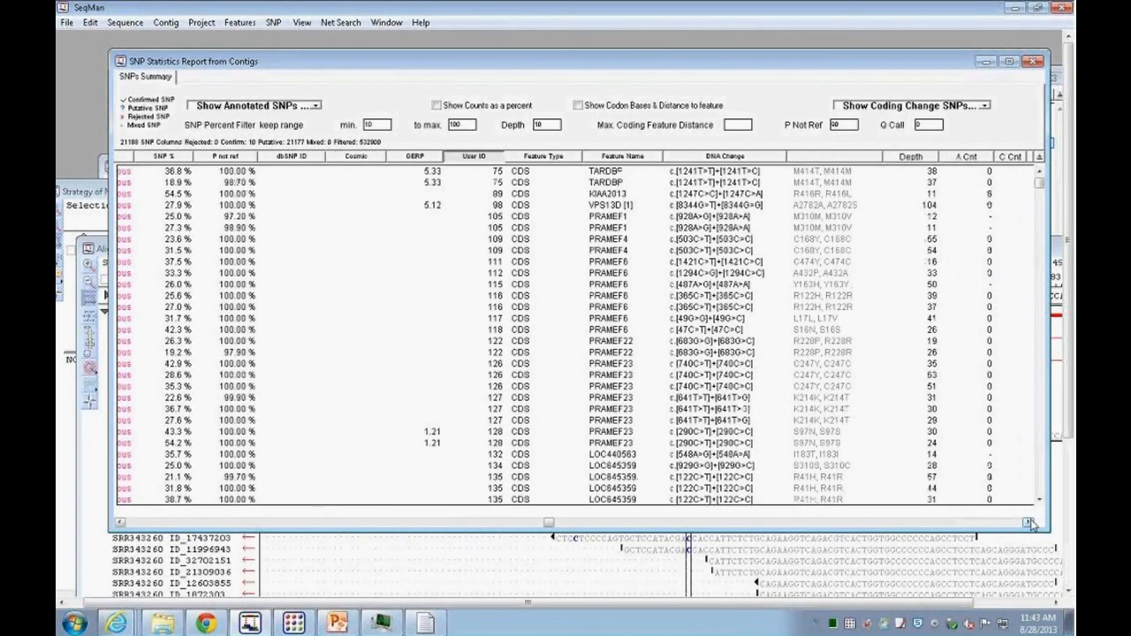
{"action": "left_click", "coordinate": [1030, 524]}
{"action": "left_click", "coordinate": [1029, 524]}
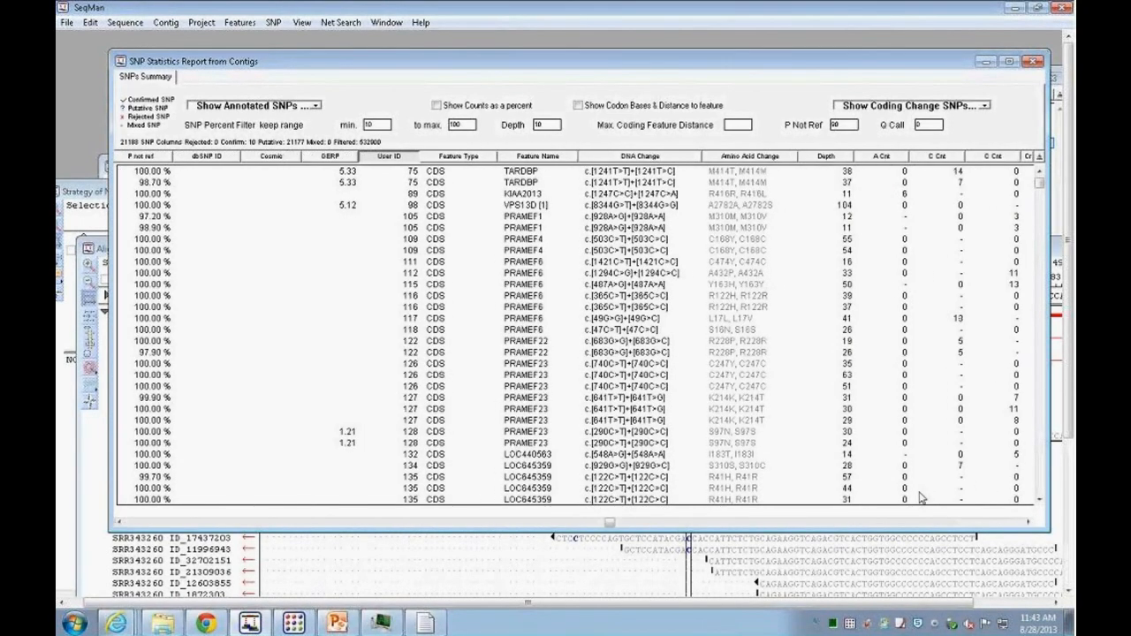
Step: Open the alignment at the SLC25A33 SNP row with User ID 62 and maximize the alignment window
{"action": "left_click_drag", "start_coordinate": [530, 61], "coordinate": [617, 59]}
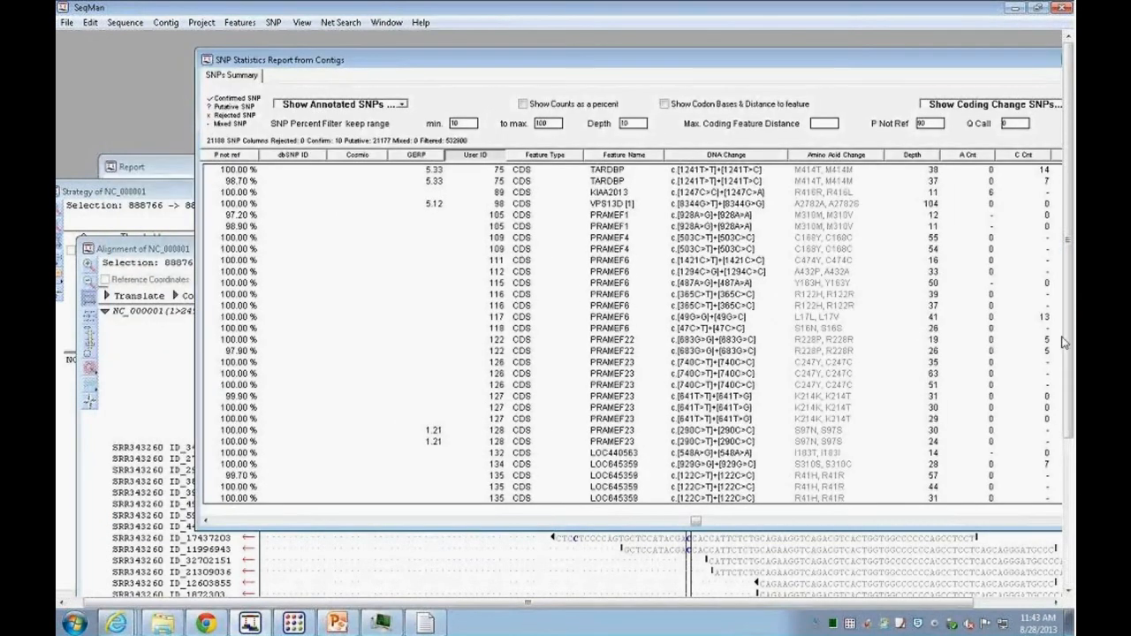
{"action": "left_click_drag", "start_coordinate": [934, 65], "coordinate": [831, 71]}
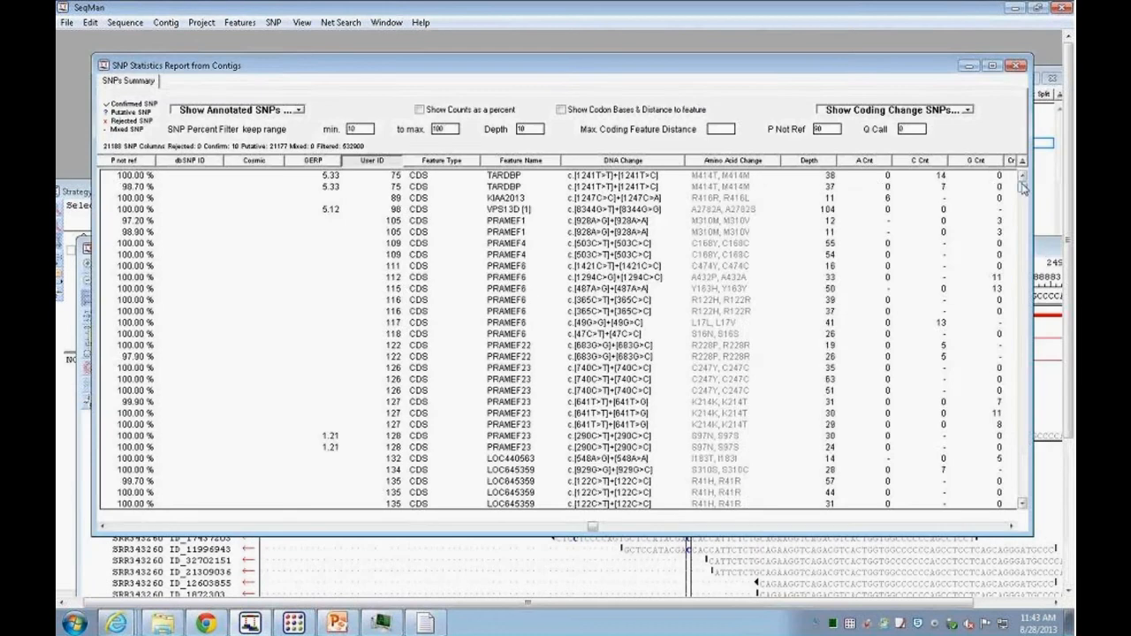
{"action": "scroll", "coordinate": [394, 203], "scroll_direction": "up", "scroll_amount": 4}
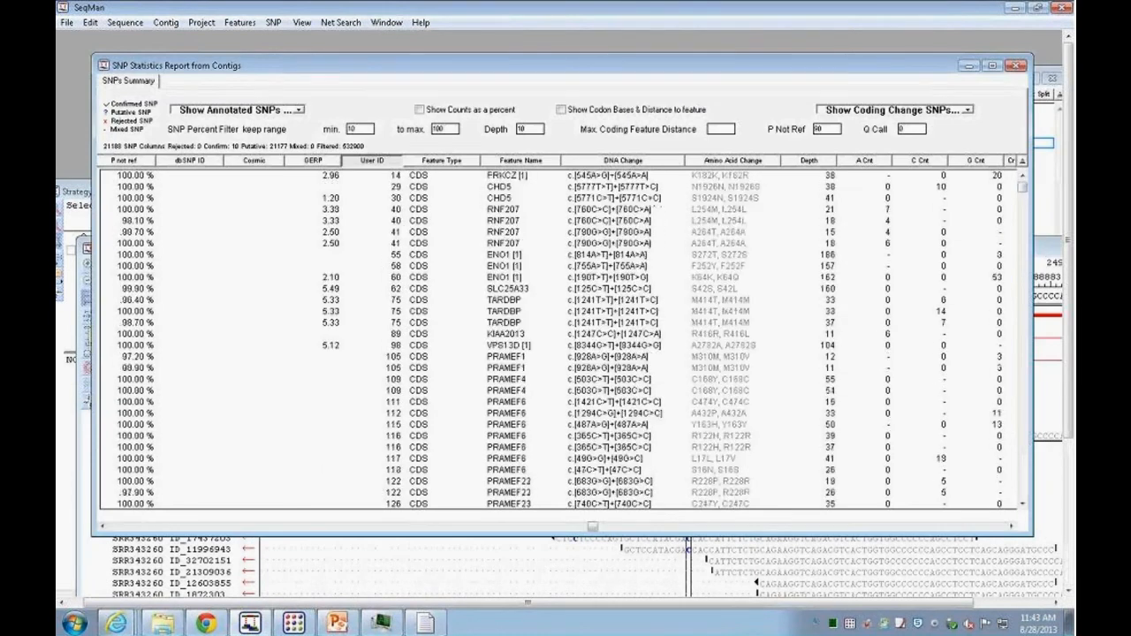
{"action": "double_click", "coordinate": [395, 288]}
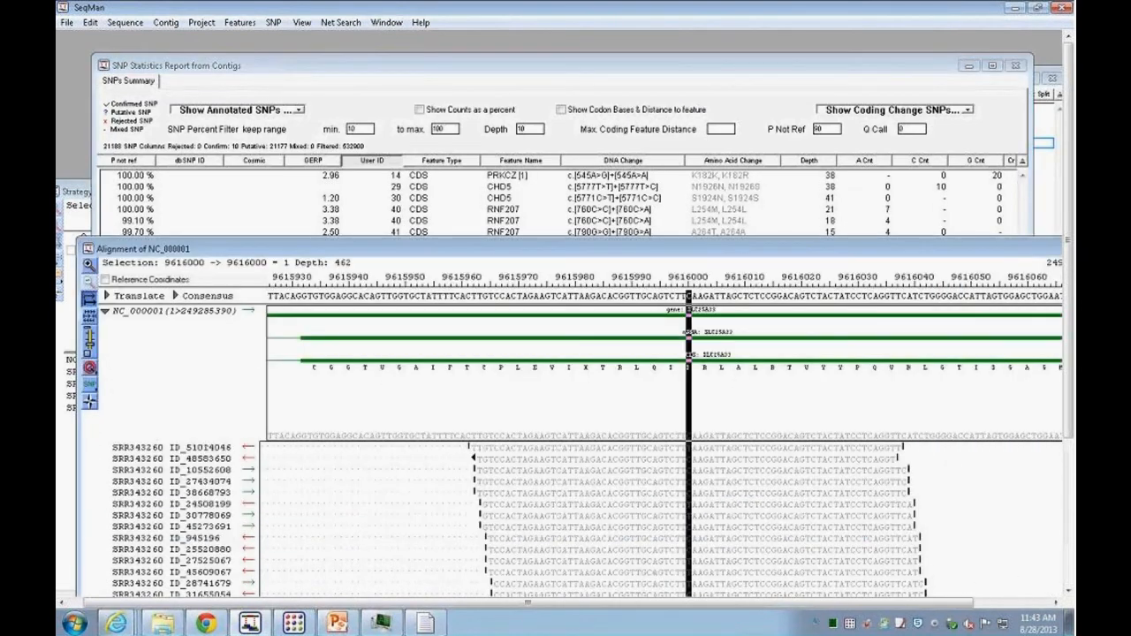
{"action": "double_click", "coordinate": [554, 253]}
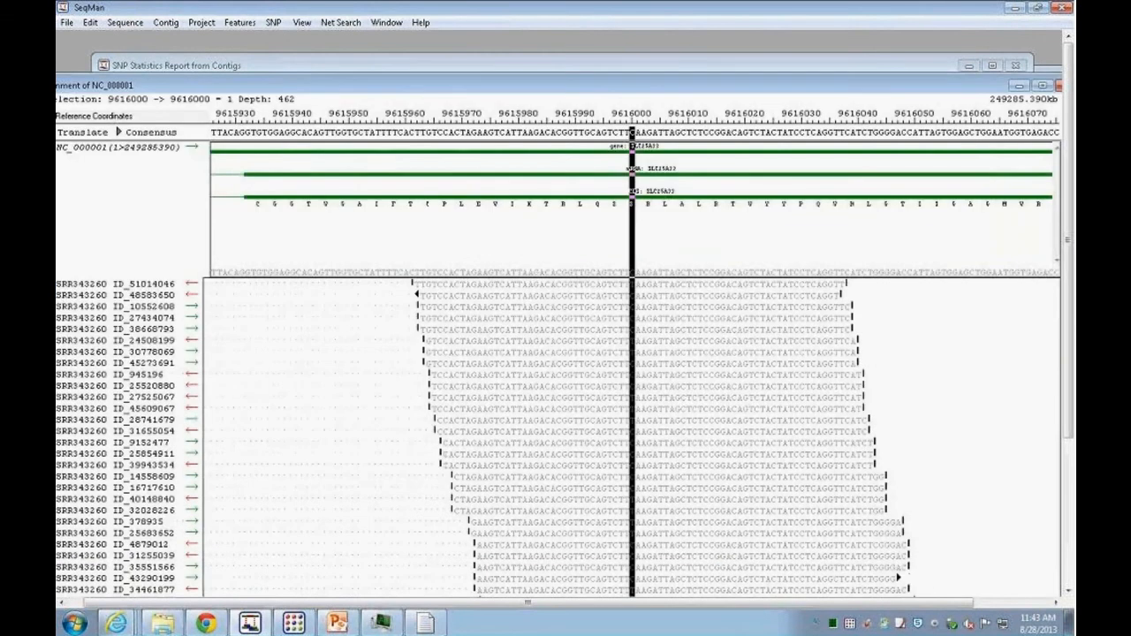
{"action": "left_click", "coordinate": [682, 389]}
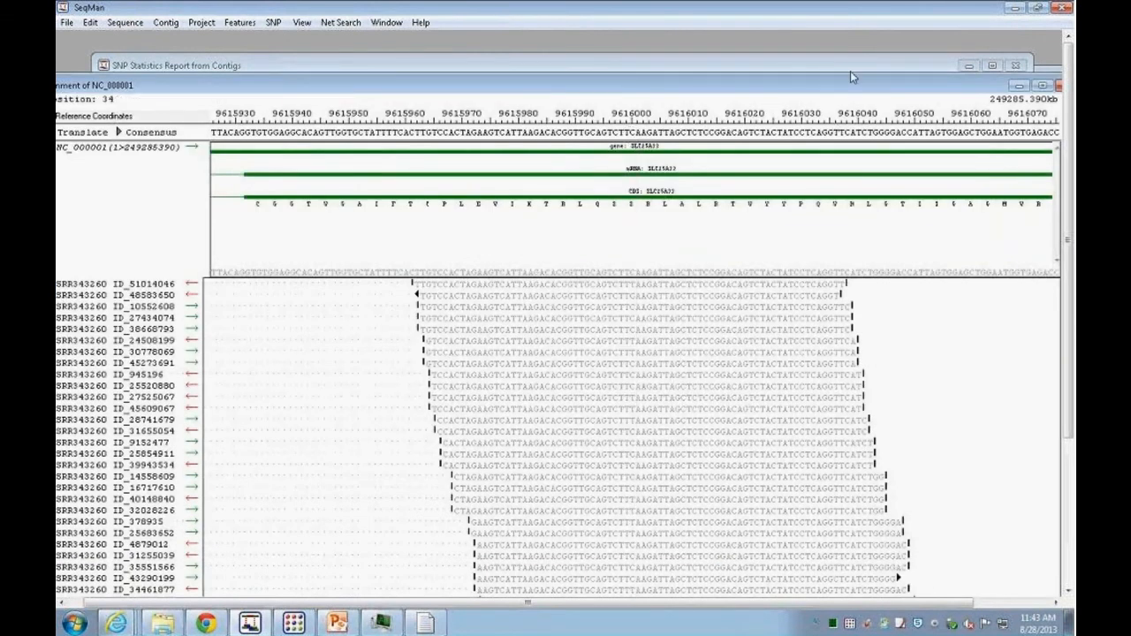
Step: Open the Strategy view of NC_000001 and zoom out around the SLC25A33 region
{"action": "left_click_drag", "start_coordinate": [543, 83], "coordinate": [551, 339]}
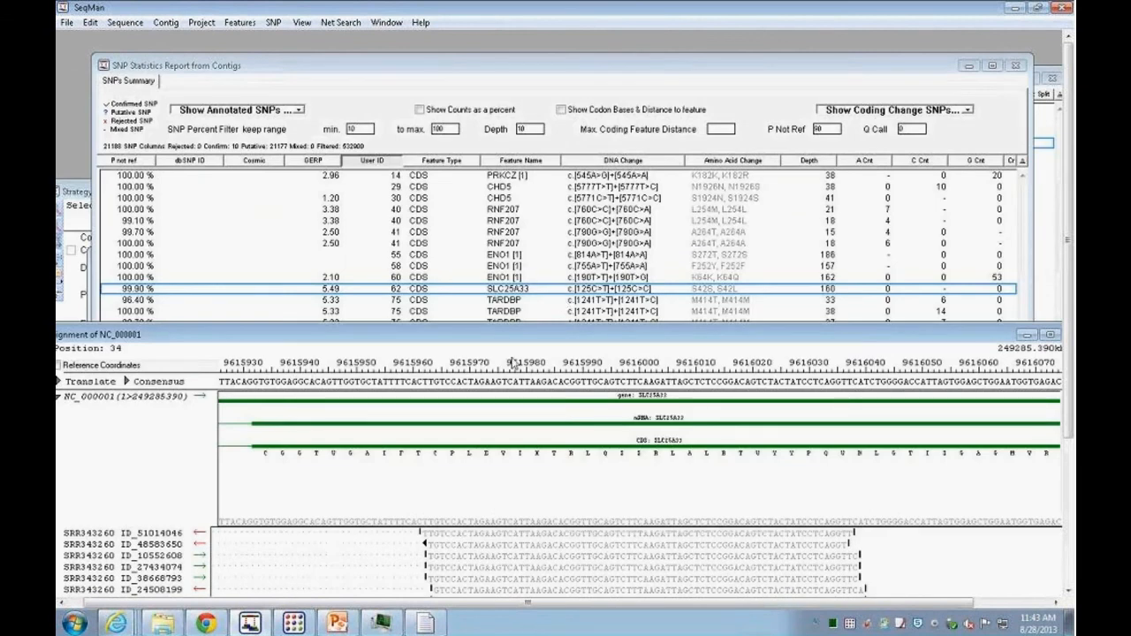
{"action": "left_click", "coordinate": [199, 23]}
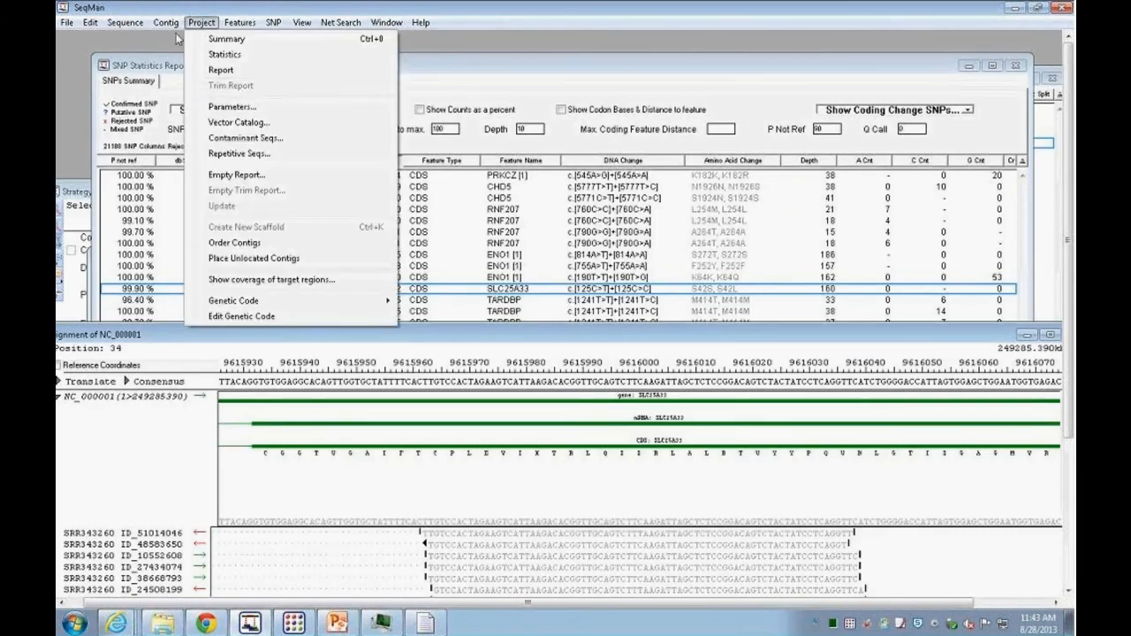
{"action": "mouse_move", "coordinate": [168, 25]}
{"action": "left_click", "coordinate": [193, 71]}
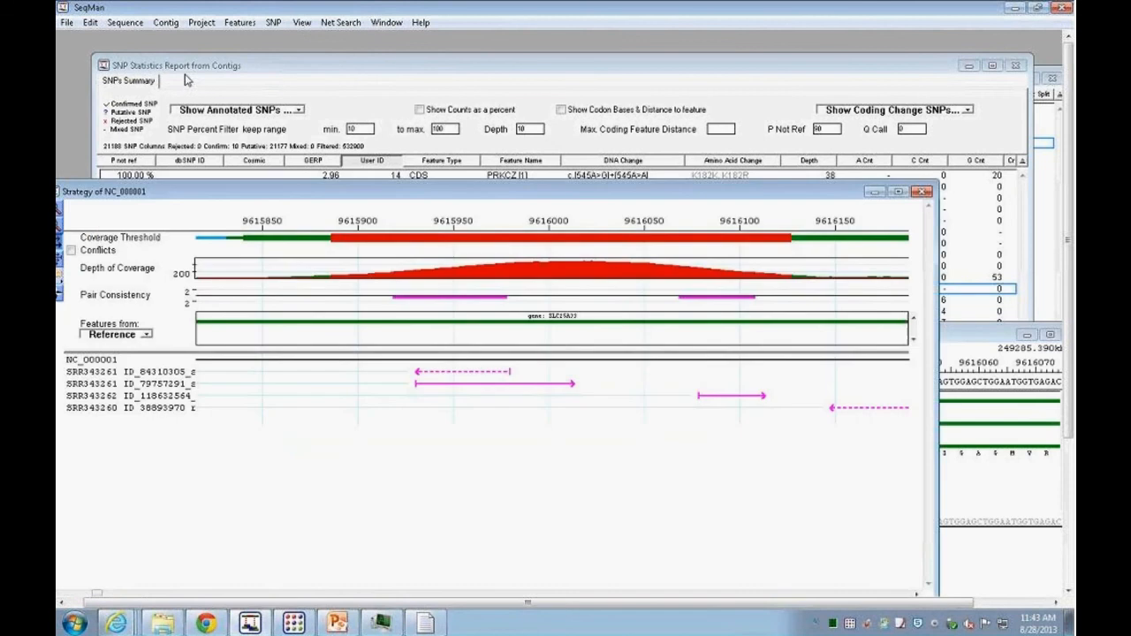
{"action": "left_click_drag", "start_coordinate": [464, 190], "coordinate": [528, 79]}
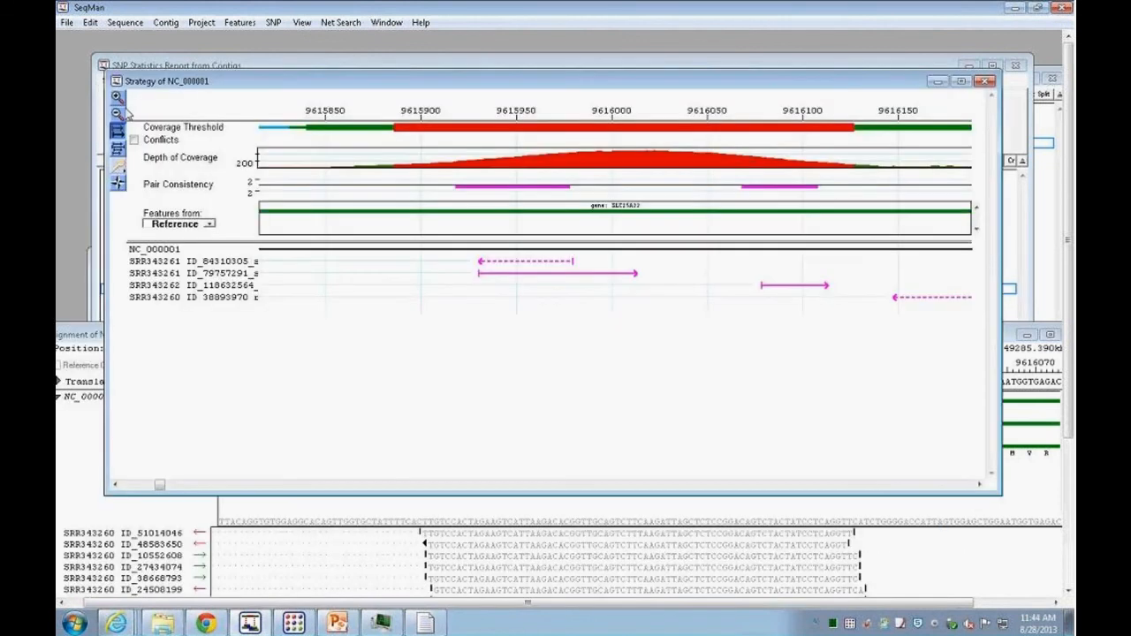
{"action": "left_click", "coordinate": [118, 113]}
{"action": "left_click", "coordinate": [119, 113]}
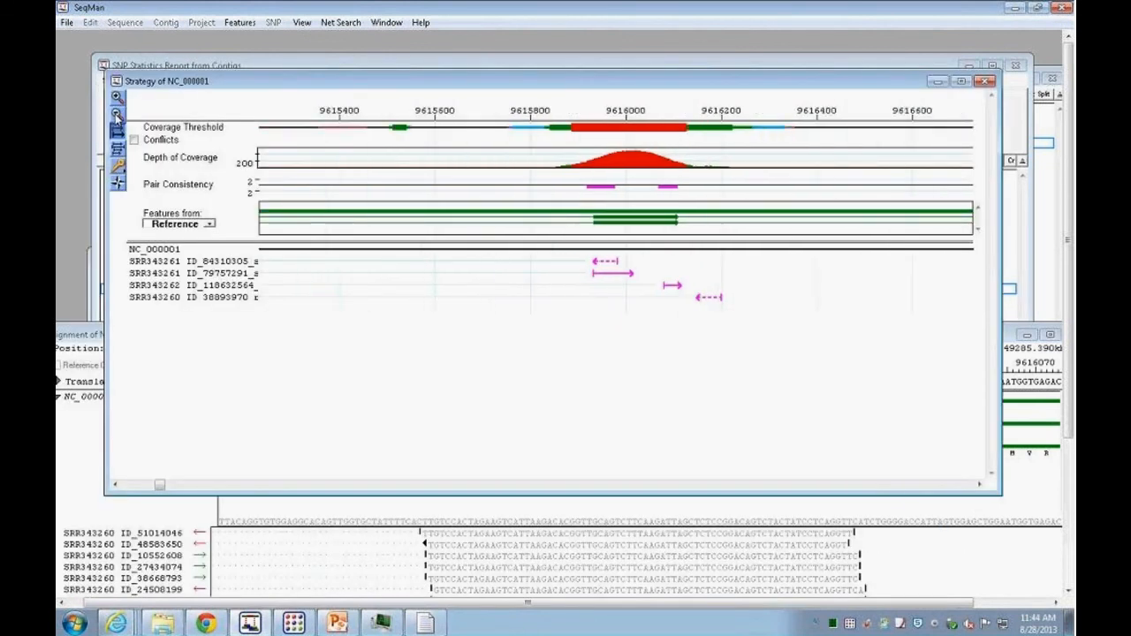
{"action": "left_click", "coordinate": [119, 113]}
{"action": "left_click_drag", "start_coordinate": [568, 87], "coordinate": [753, 155]}
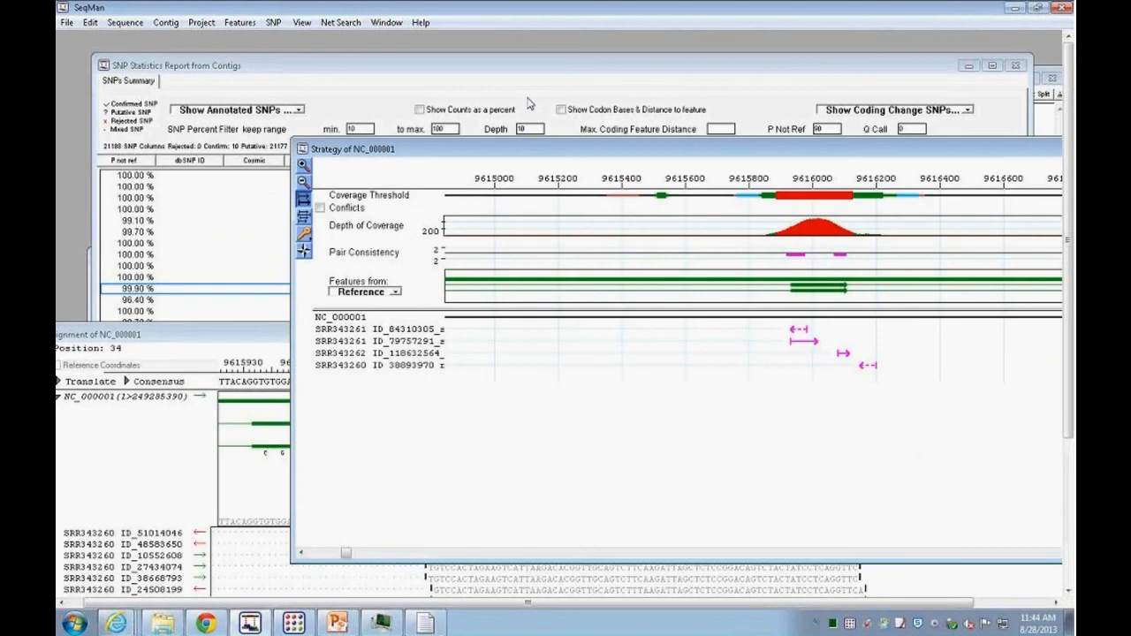
Step: Return to the SNP report, scroll back to its first columns and sort it by the Type column
{"action": "left_click", "coordinate": [491, 92]}
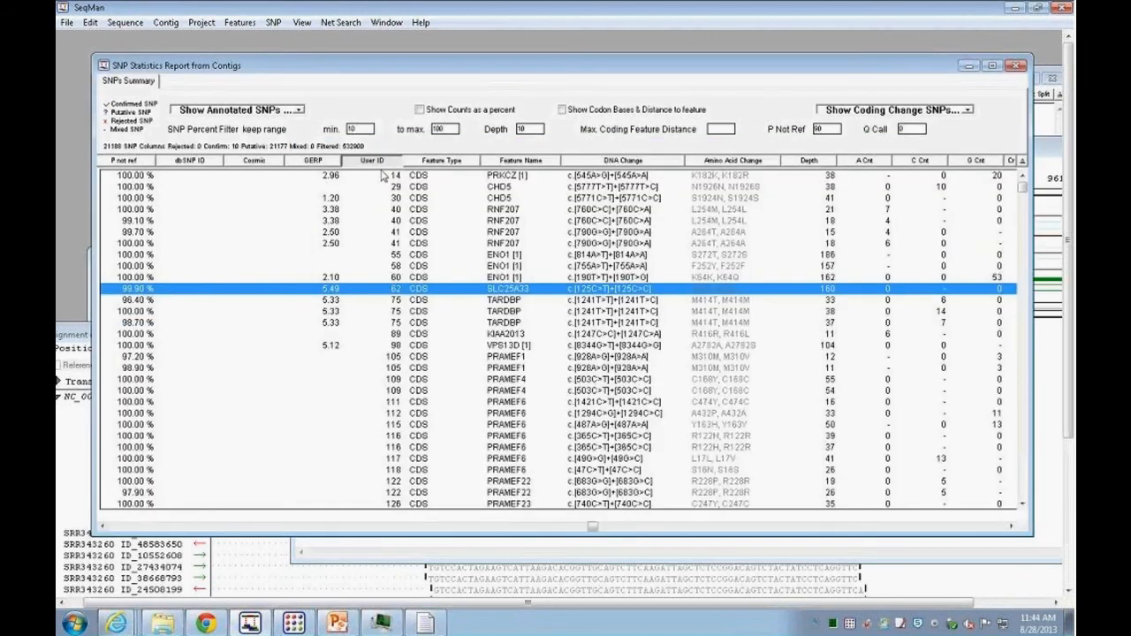
{"action": "left_click_drag", "start_coordinate": [591, 527], "coordinate": [256, 528]}
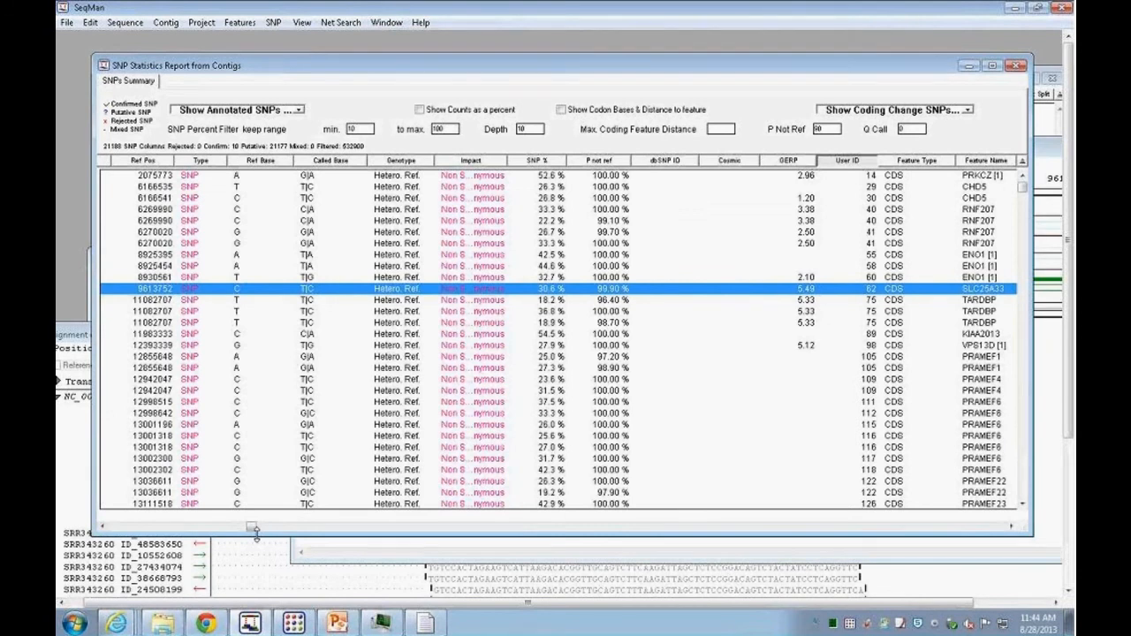
{"action": "left_click_drag", "start_coordinate": [255, 528], "coordinate": [115, 527]}
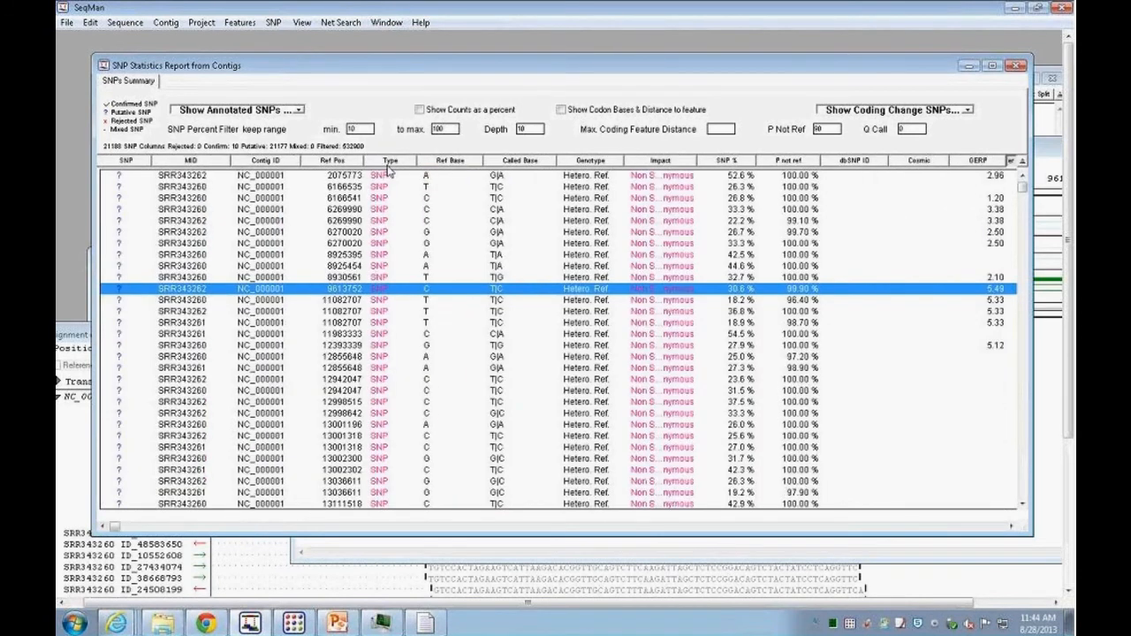
{"action": "left_click", "coordinate": [388, 163]}
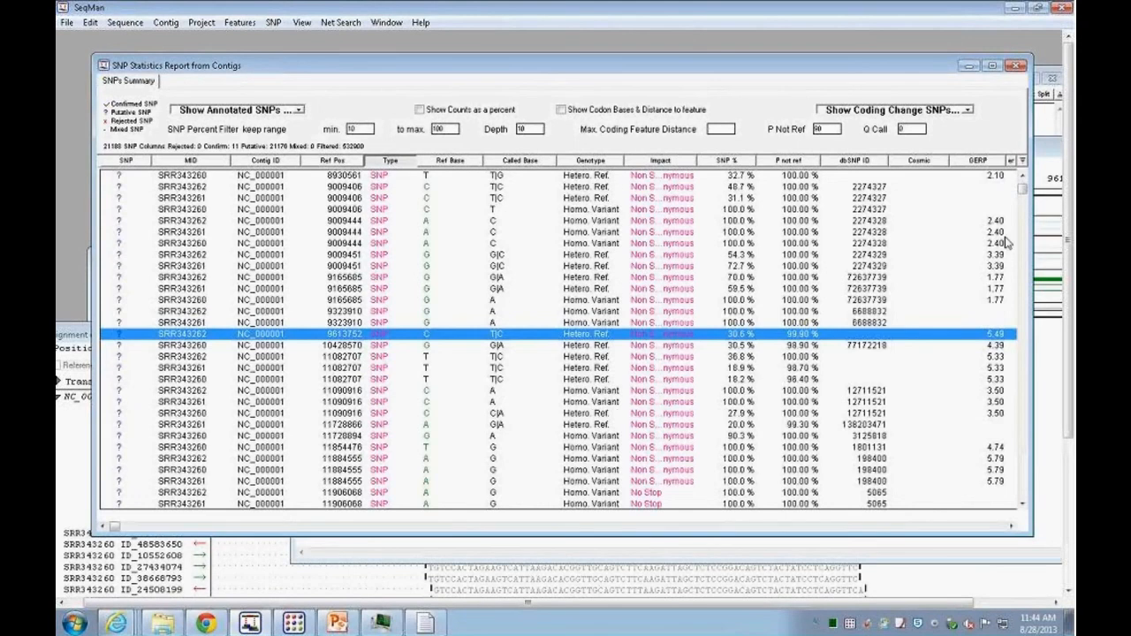
Step: Select the three frameshift indel rows at reference position 14106400 and open their alignment
{"action": "mouse_move", "coordinate": [1022, 189]}
{"action": "left_mouse_down"}
{"action": "mouse_move", "coordinate": [1009, 175]}
{"action": "mouse_move", "coordinate": [1022, 186]}
{"action": "left_mouse_up"}
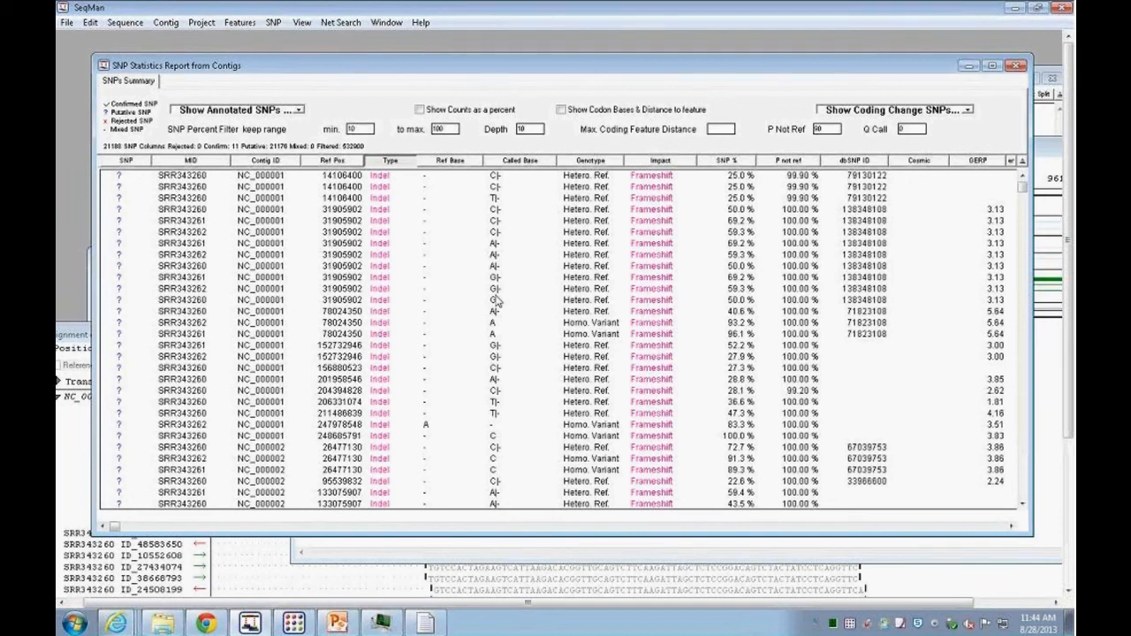
{"action": "left_click", "coordinate": [324, 177]}
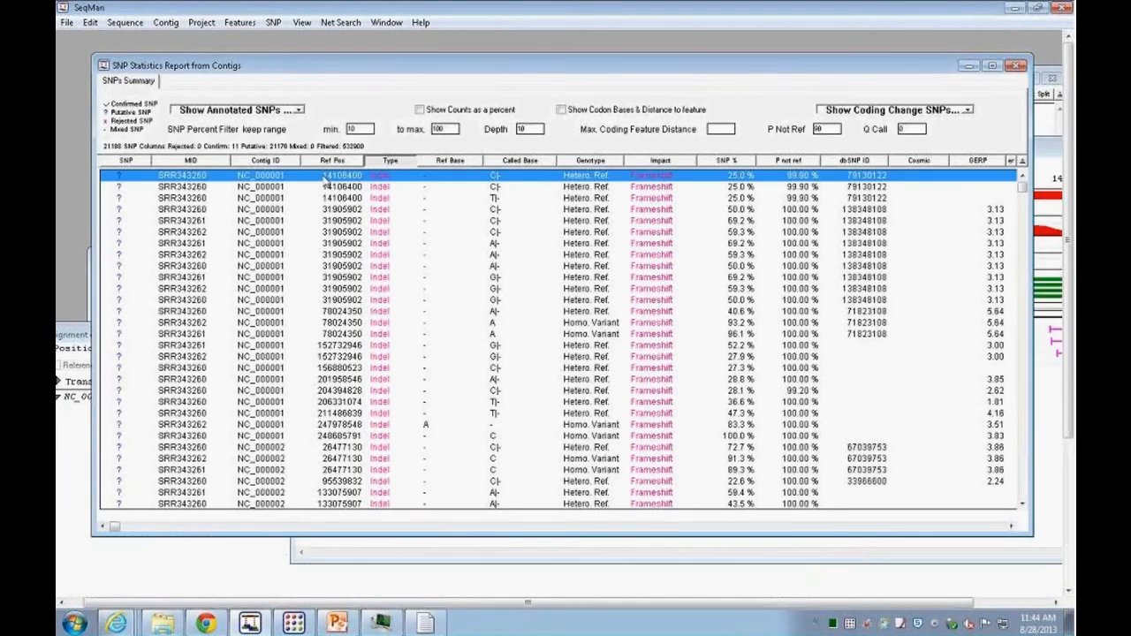
{"action": "left_click", "coordinate": [337, 198], "text": "shift"}
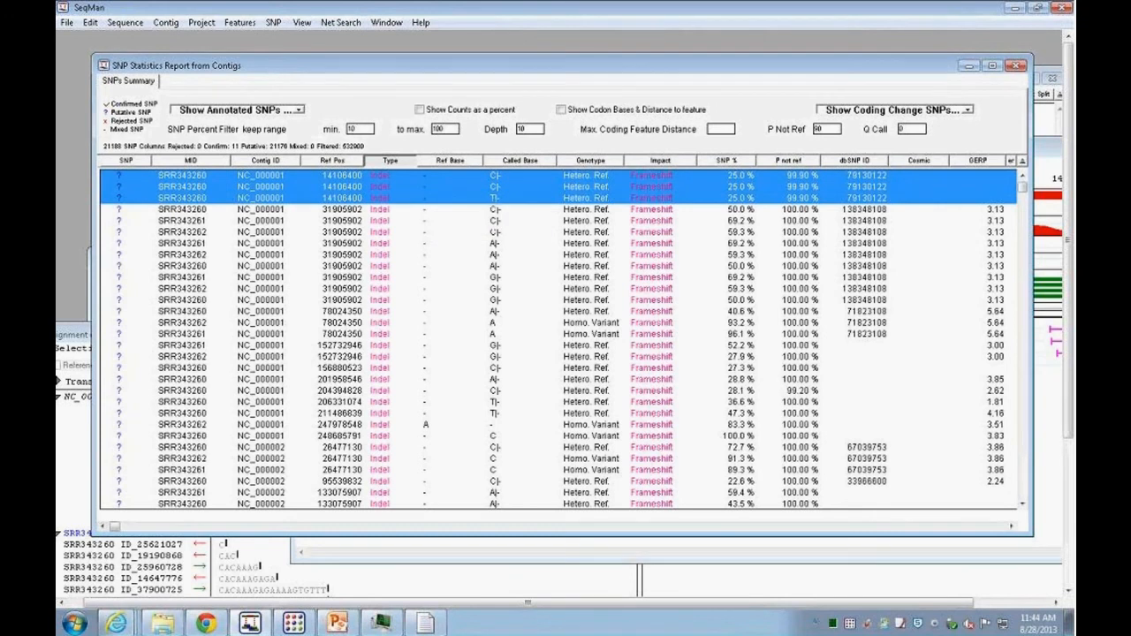
{"action": "double_click", "coordinate": [382, 179]}
Step: Scroll the indel alignment's reads and collapse them into the SRR343260, SRR343261 and SRR343262 sample groups
{"action": "left_click_drag", "start_coordinate": [567, 340], "coordinate": [534, 67]}
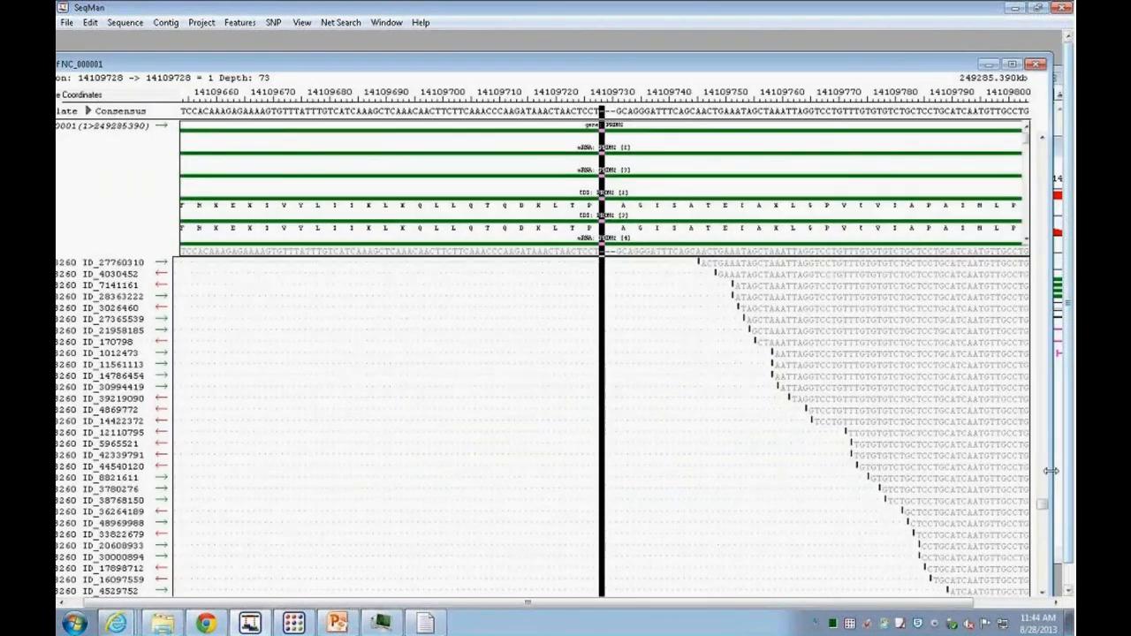
{"action": "left_click_drag", "start_coordinate": [1044, 502], "coordinate": [1043, 146]}
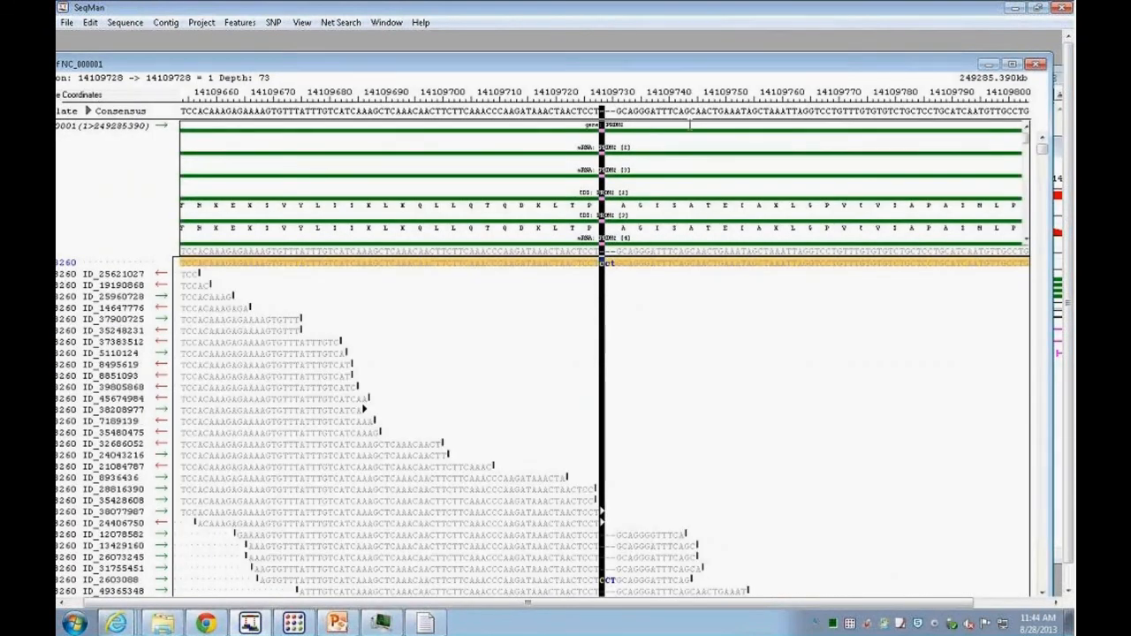
{"action": "left_click_drag", "start_coordinate": [566, 65], "coordinate": [680, 56]}
{"action": "left_click", "coordinate": [133, 256]}
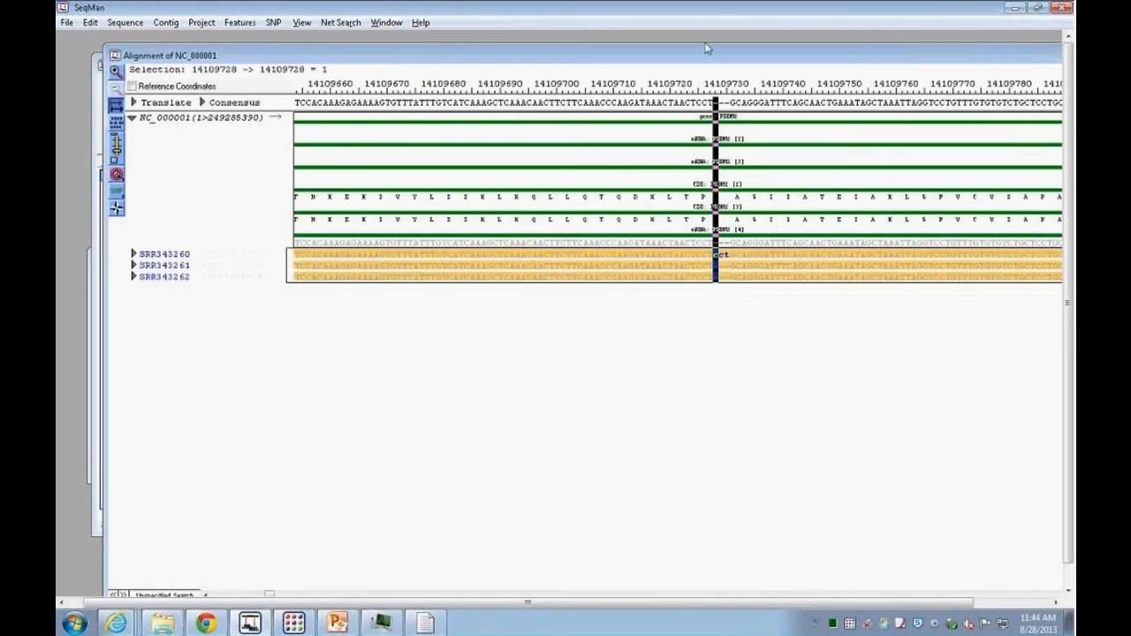
Step: Select the three-base CCT insertion in the indel alignment and expand the SRR343260 reads to inspect them
{"action": "left_click_drag", "start_coordinate": [714, 55], "coordinate": [673, 55]}
{"action": "mouse_move", "coordinate": [673, 205]}
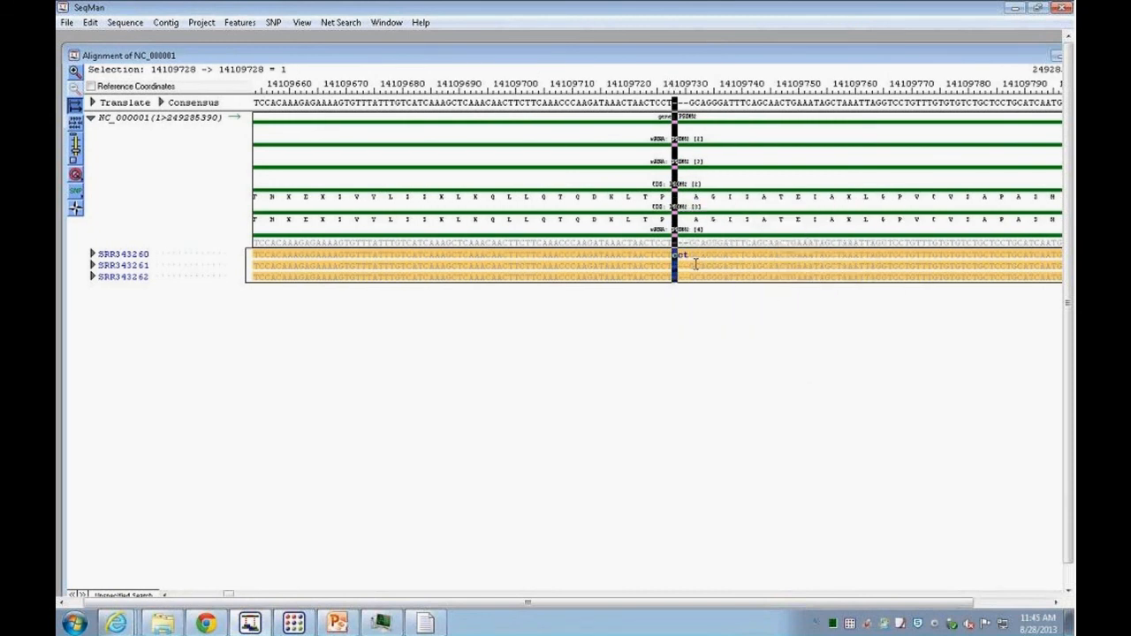
{"action": "left_click", "coordinate": [678, 255]}
{"action": "left_click_drag", "start_coordinate": [673, 256], "coordinate": [688, 252]}
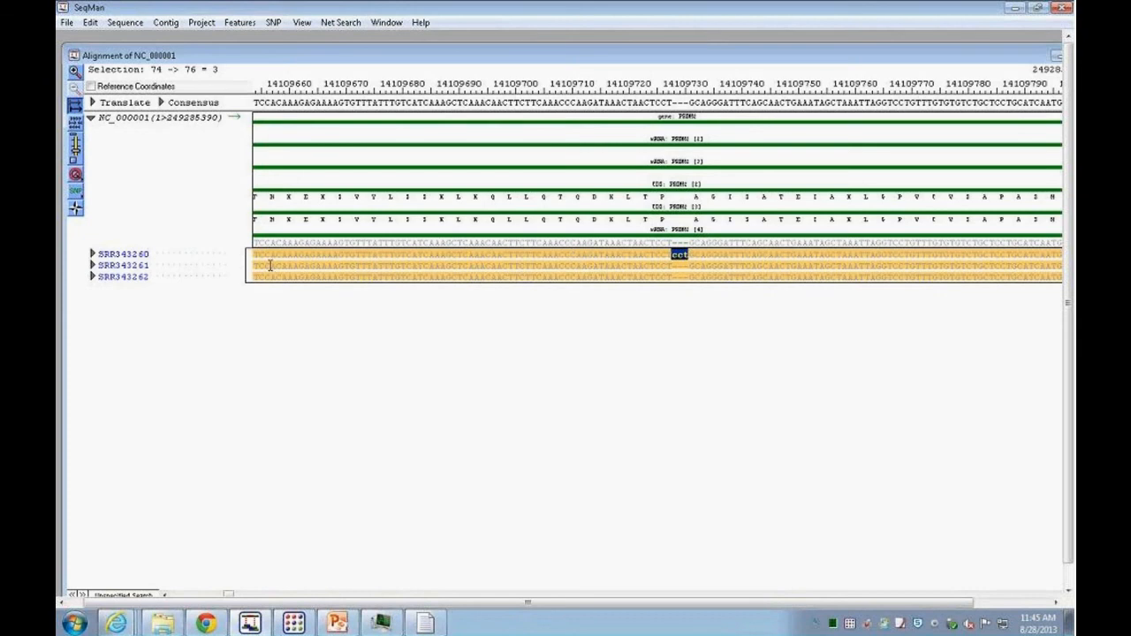
{"action": "left_click", "coordinate": [93, 253]}
{"action": "scroll", "coordinate": [777, 454], "scroll_direction": "down", "scroll_amount": 6}
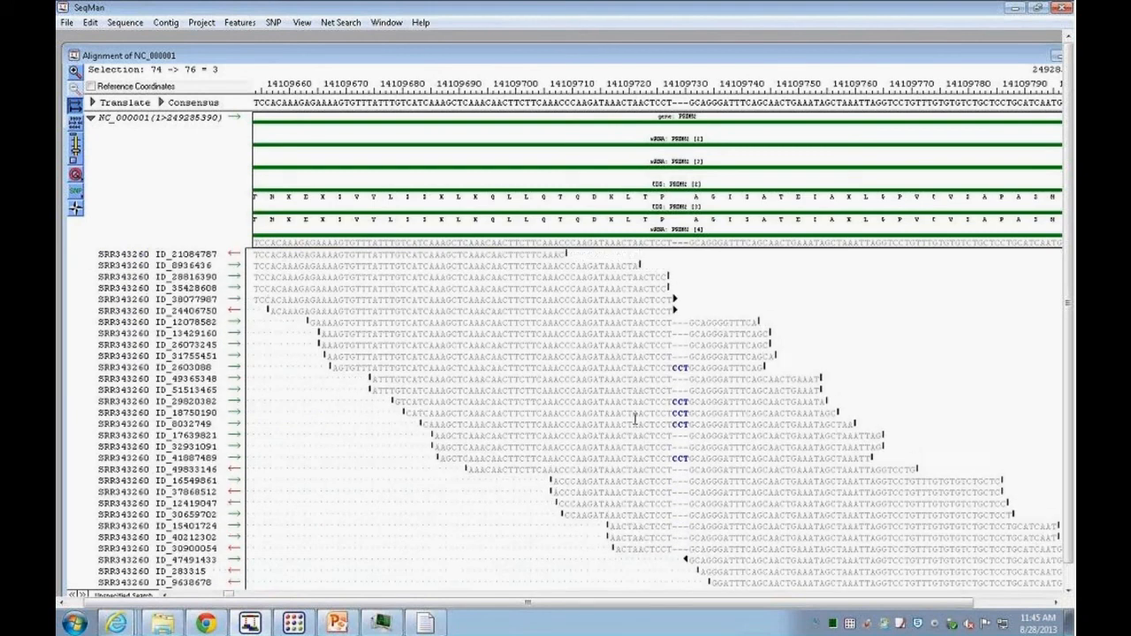
{"action": "scroll", "coordinate": [626, 417], "scroll_direction": "up", "scroll_amount": 1}
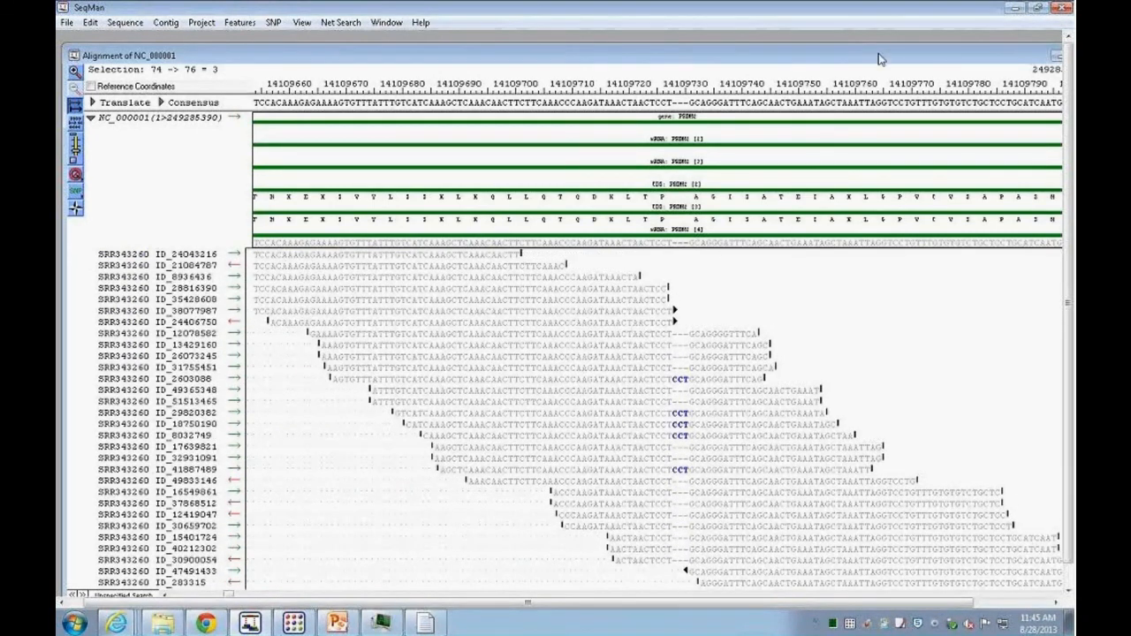
Step: Bring the SNP report forward and open the Structural Variation Report for the contig
{"action": "left_click_drag", "start_coordinate": [865, 63], "coordinate": [819, 141]}
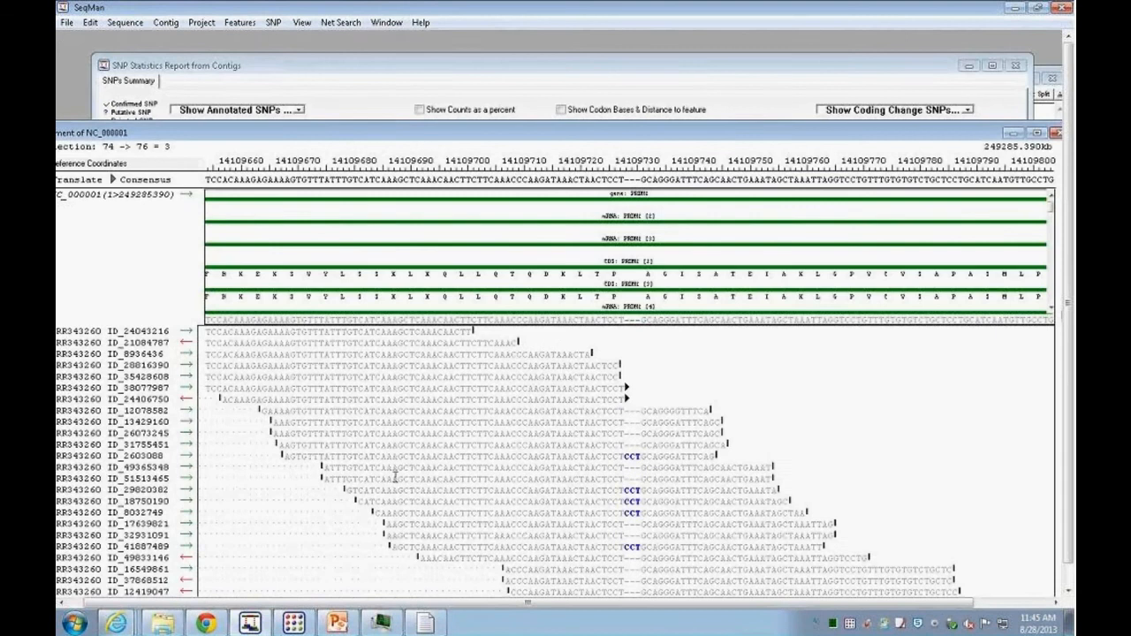
{"action": "left_click_drag", "start_coordinate": [731, 135], "coordinate": [704, 218]}
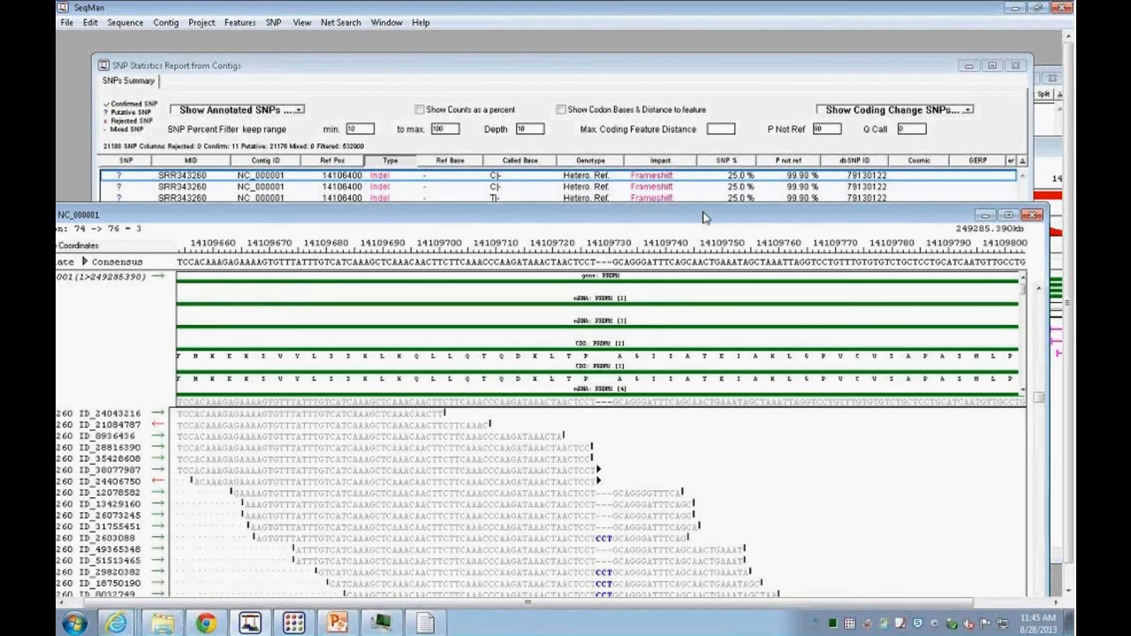
{"action": "left_click", "coordinate": [484, 174]}
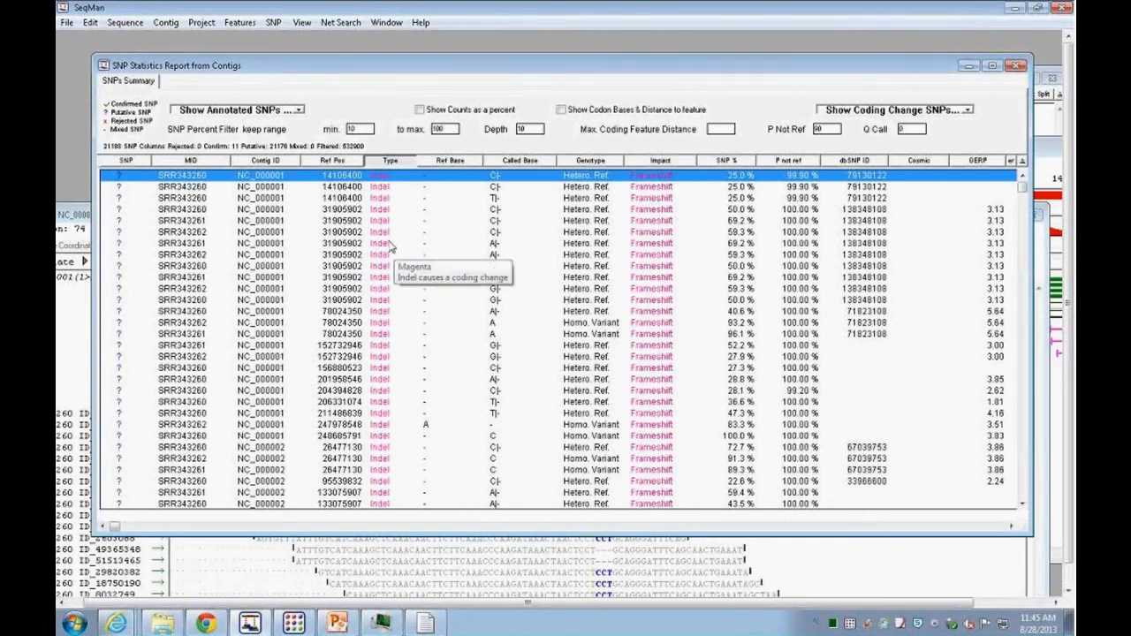
{"action": "left_click", "coordinate": [198, 24]}
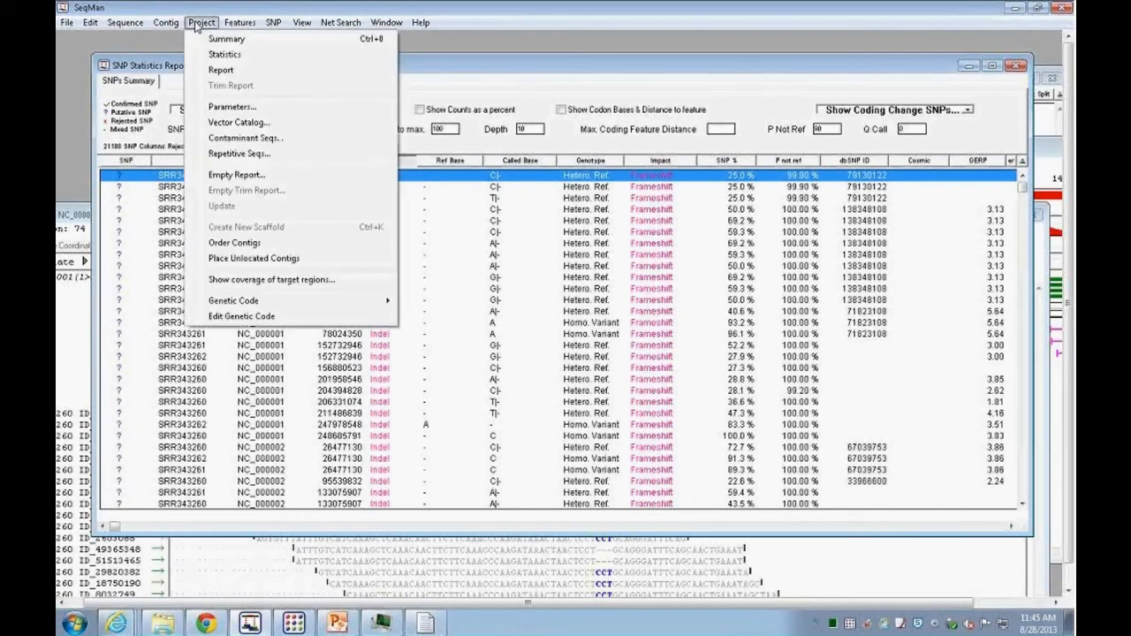
{"action": "mouse_move", "coordinate": [172, 26]}
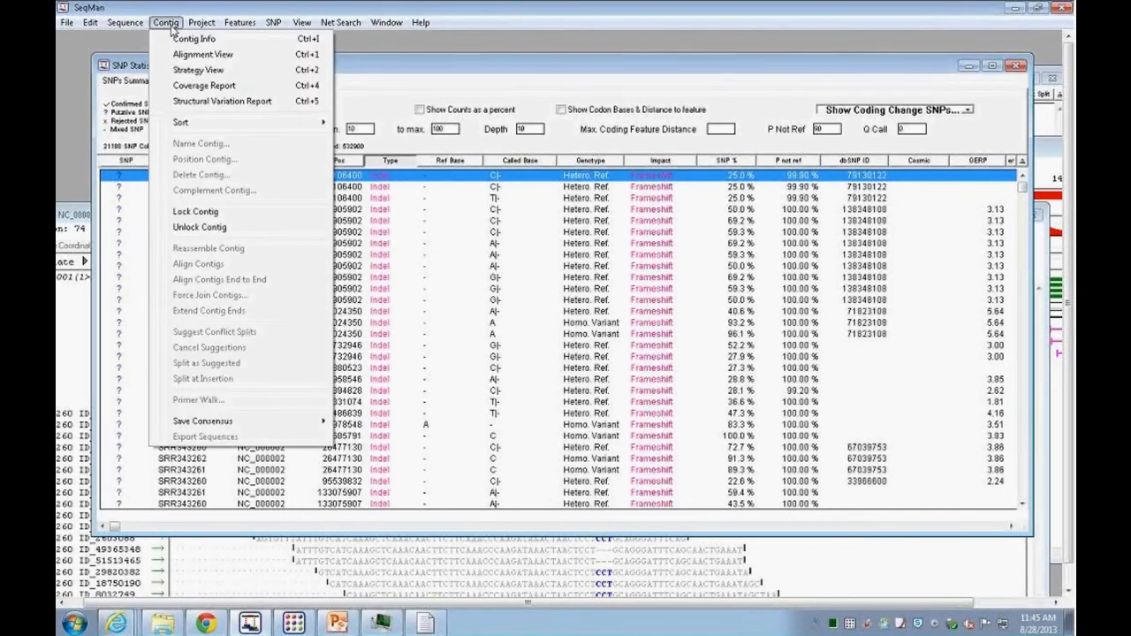
{"action": "left_click", "coordinate": [218, 105]}
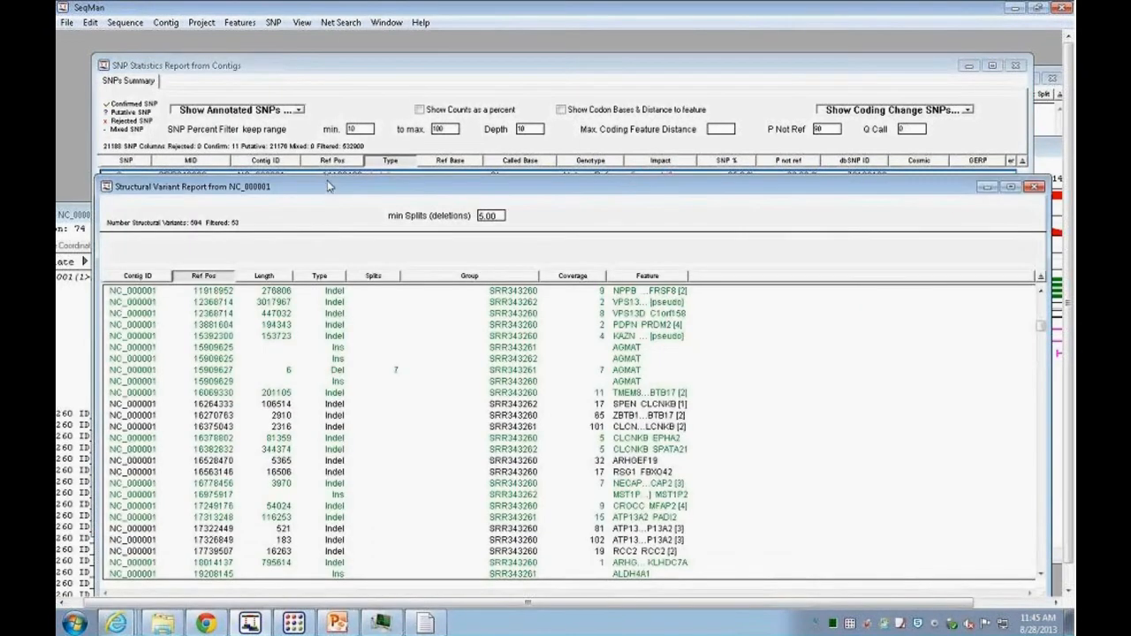
Step: Enlarge the Structural Variant Report and open the alignment of the 12 bp NADK deletion
{"action": "left_click_drag", "start_coordinate": [326, 184], "coordinate": [311, 83]}
{"action": "left_click_drag", "start_coordinate": [1020, 499], "coordinate": [1025, 531]}
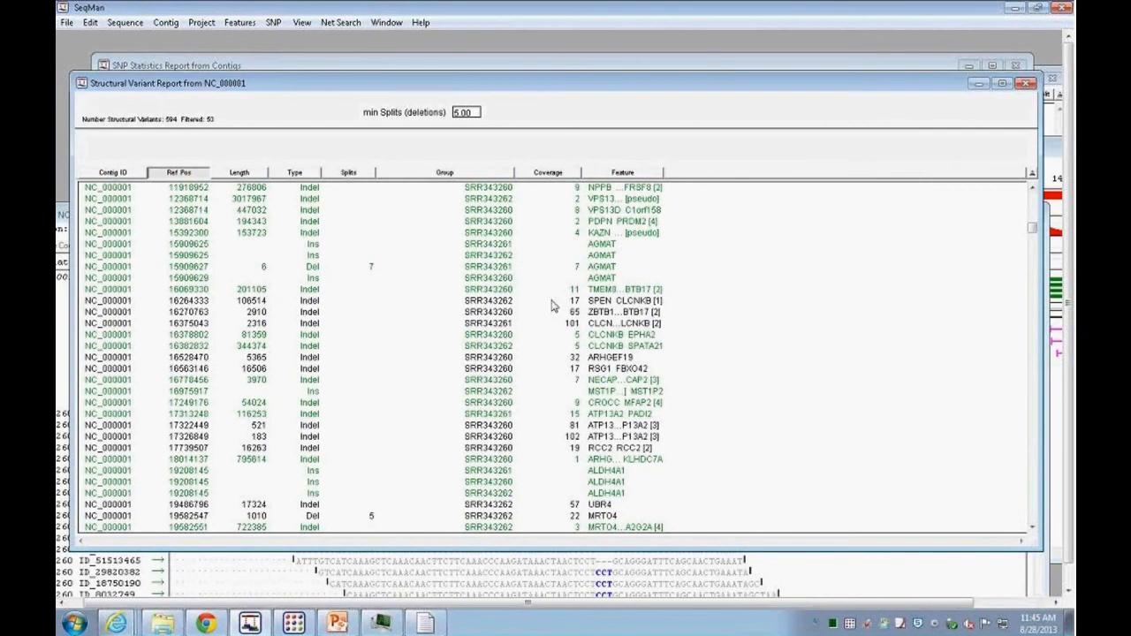
{"action": "left_click_drag", "start_coordinate": [408, 84], "coordinate": [410, 62]}
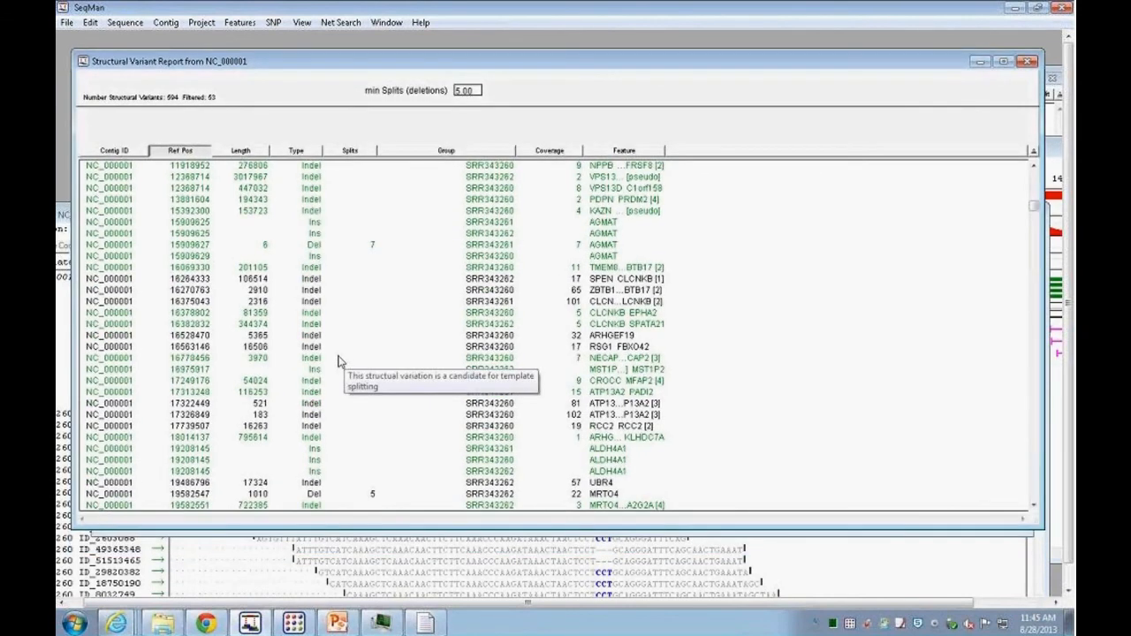
{"action": "scroll", "coordinate": [339, 360], "scroll_direction": "down", "scroll_amount": 3}
{"action": "scroll", "coordinate": [332, 353], "scroll_direction": "up", "scroll_amount": 15}
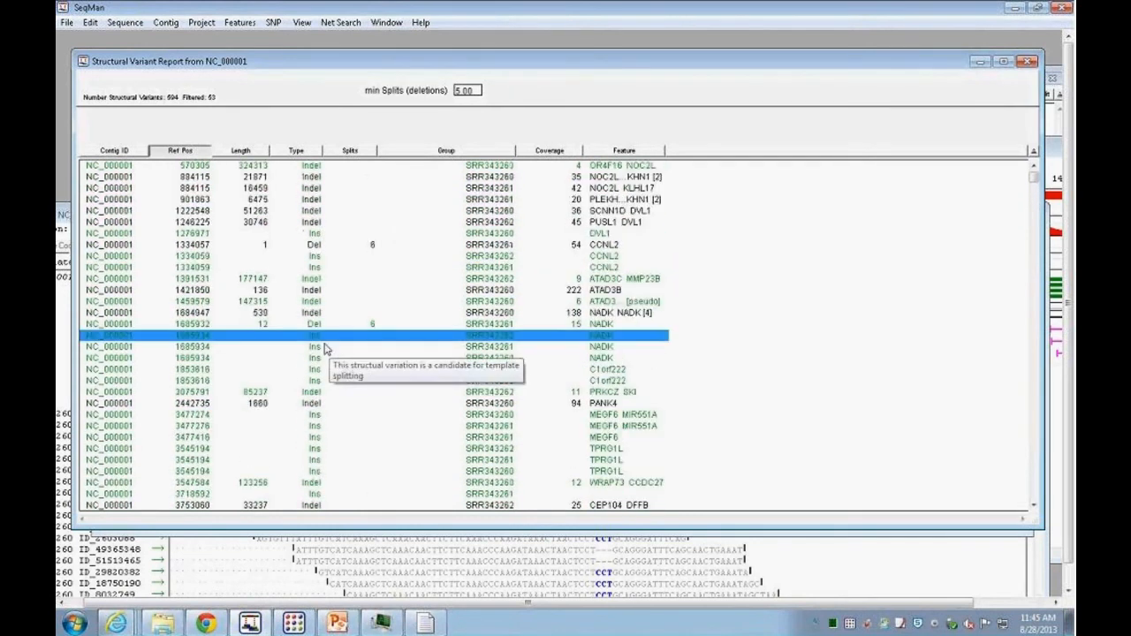
{"action": "left_click", "coordinate": [302, 325]}
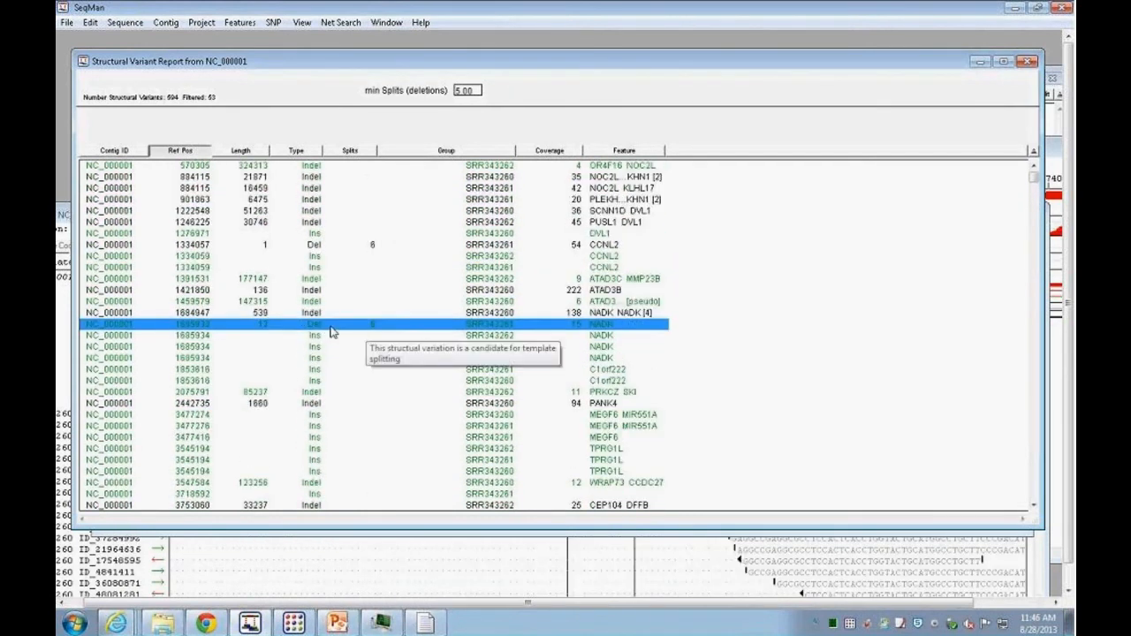
{"action": "key", "text": "Down"}
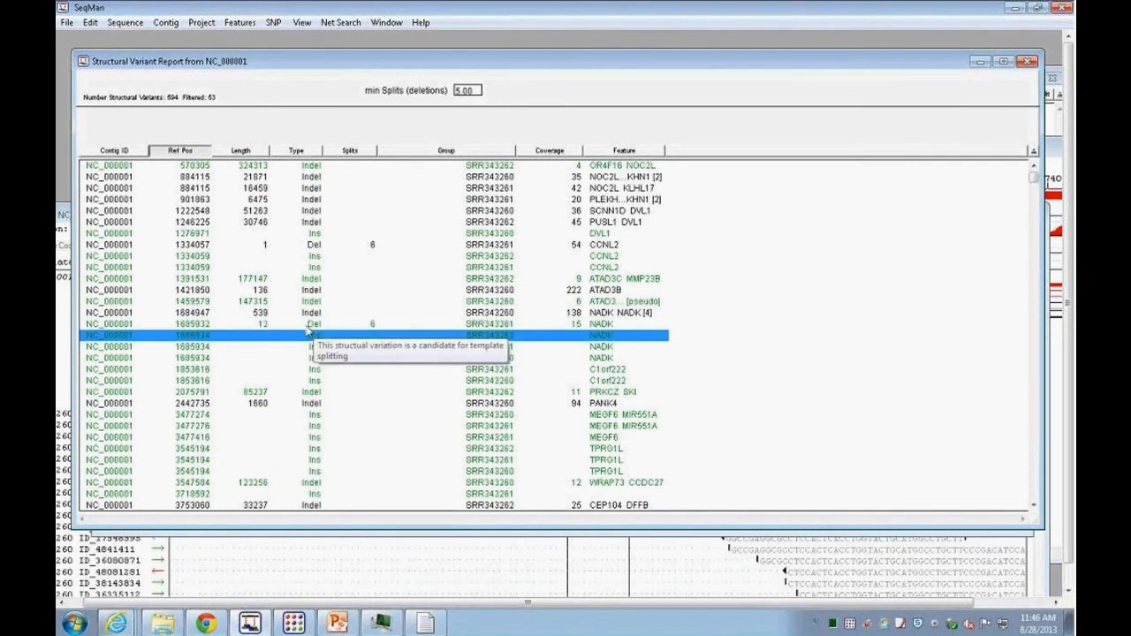
{"action": "double_click", "coordinate": [308, 326]}
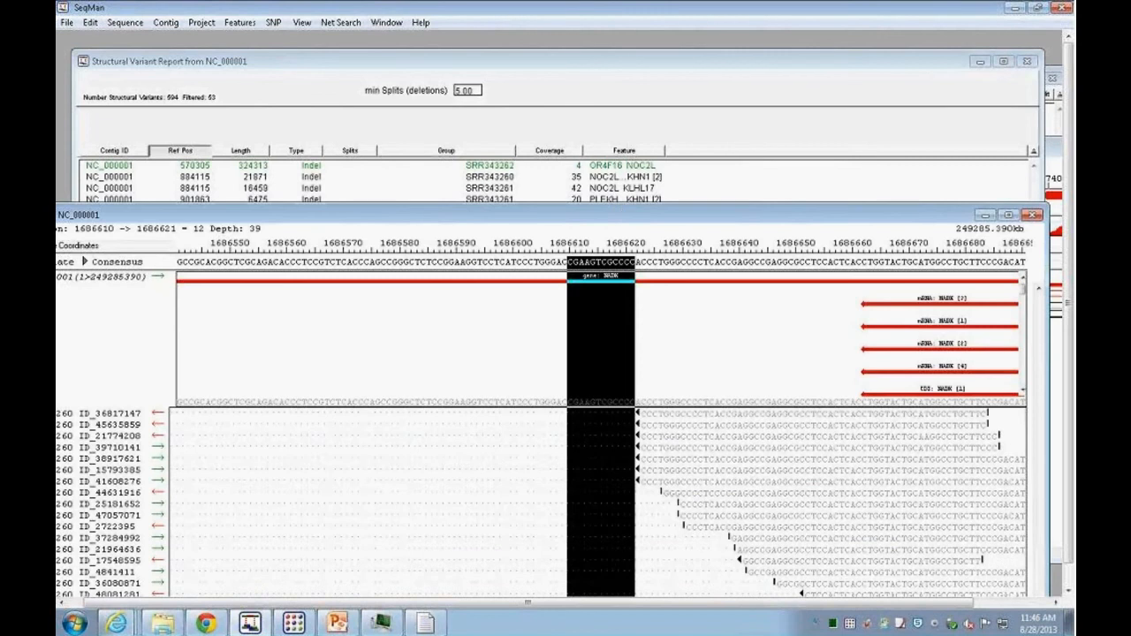
Step: Open the Strategy view of the NADK deletion region and enlarge its window
{"action": "left_click_drag", "start_coordinate": [587, 218], "coordinate": [597, 112]}
{"action": "left_click_drag", "start_coordinate": [791, 110], "coordinate": [784, 312]}
{"action": "left_click", "coordinate": [1055, 153]}
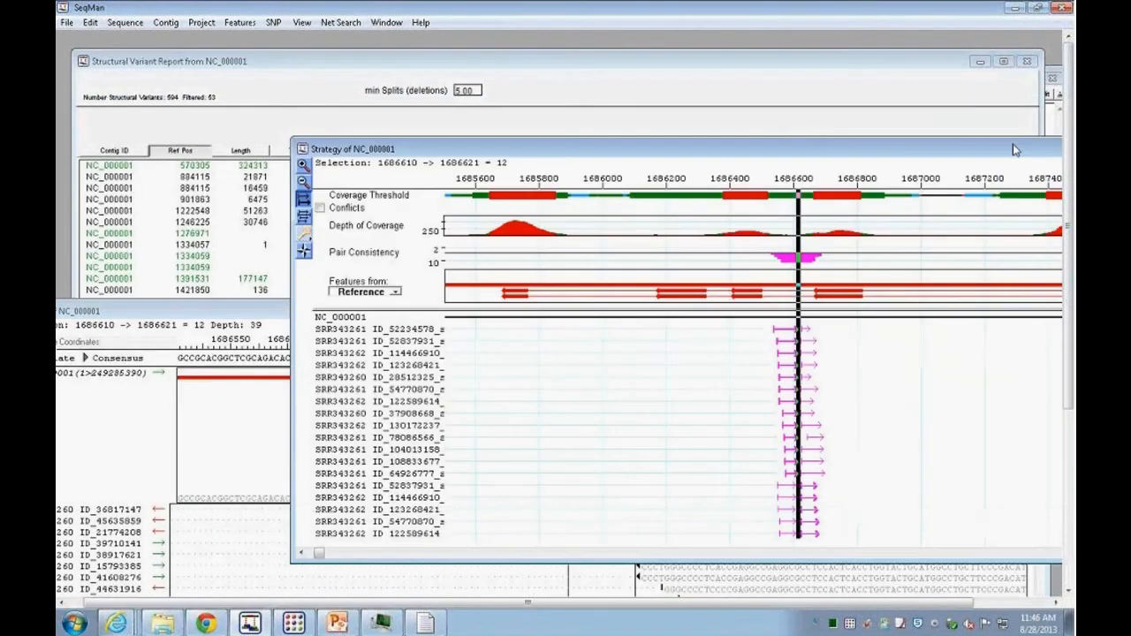
{"action": "left_click_drag", "start_coordinate": [804, 154], "coordinate": [613, 88]}
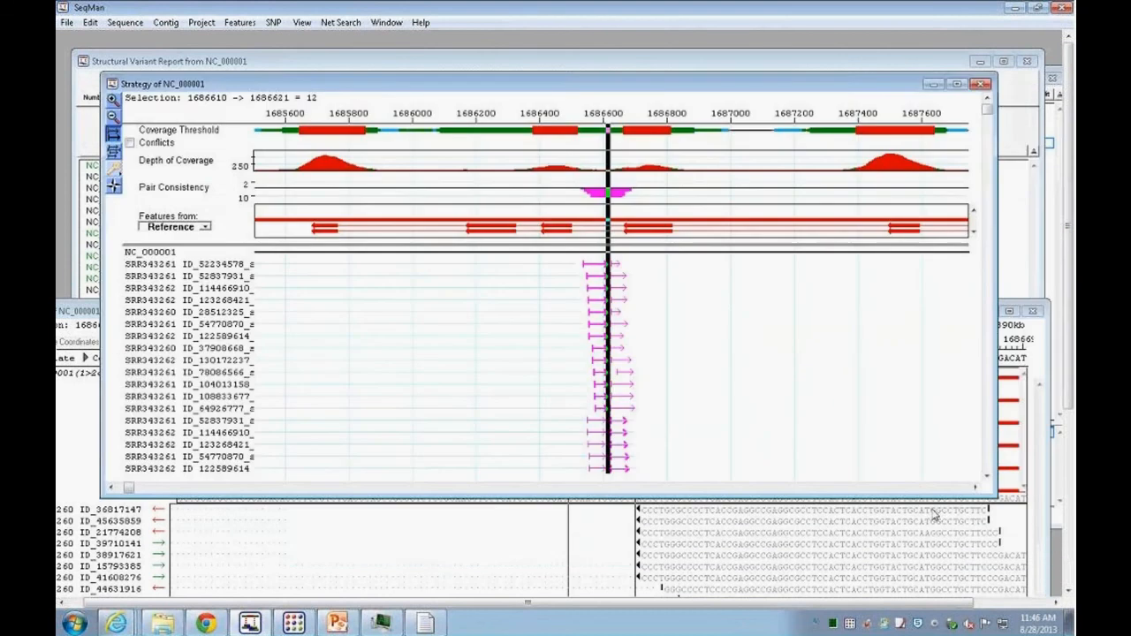
{"action": "left_click_drag", "start_coordinate": [996, 494], "coordinate": [1040, 563]}
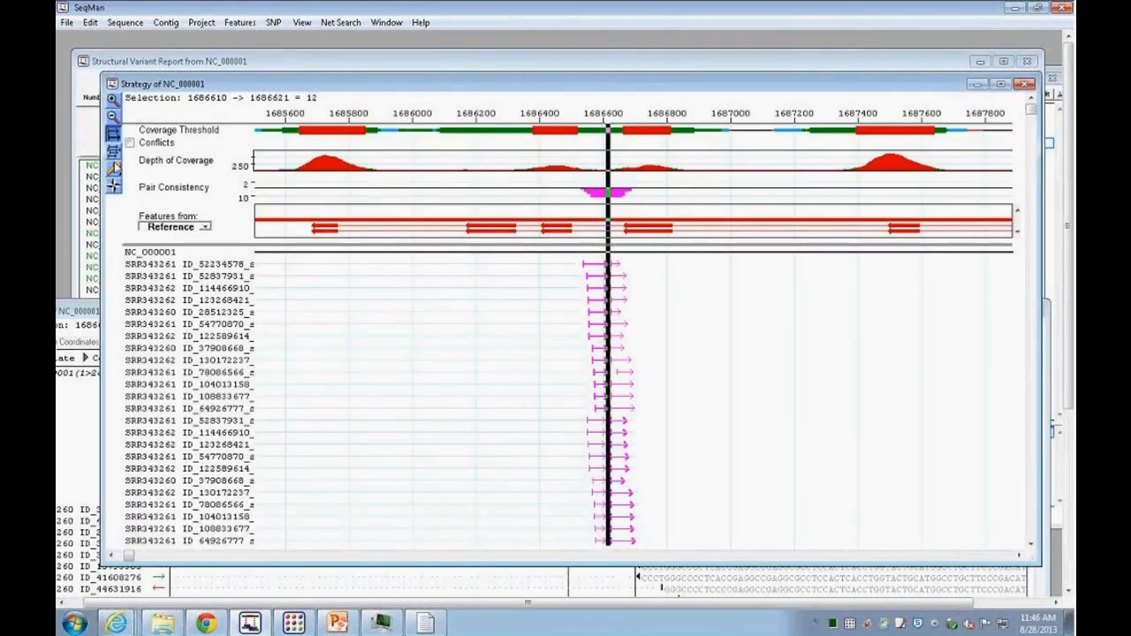
Step: Zoom in on the split read pairs around the deletion in the Strategy view
{"action": "left_click", "coordinate": [113, 168]}
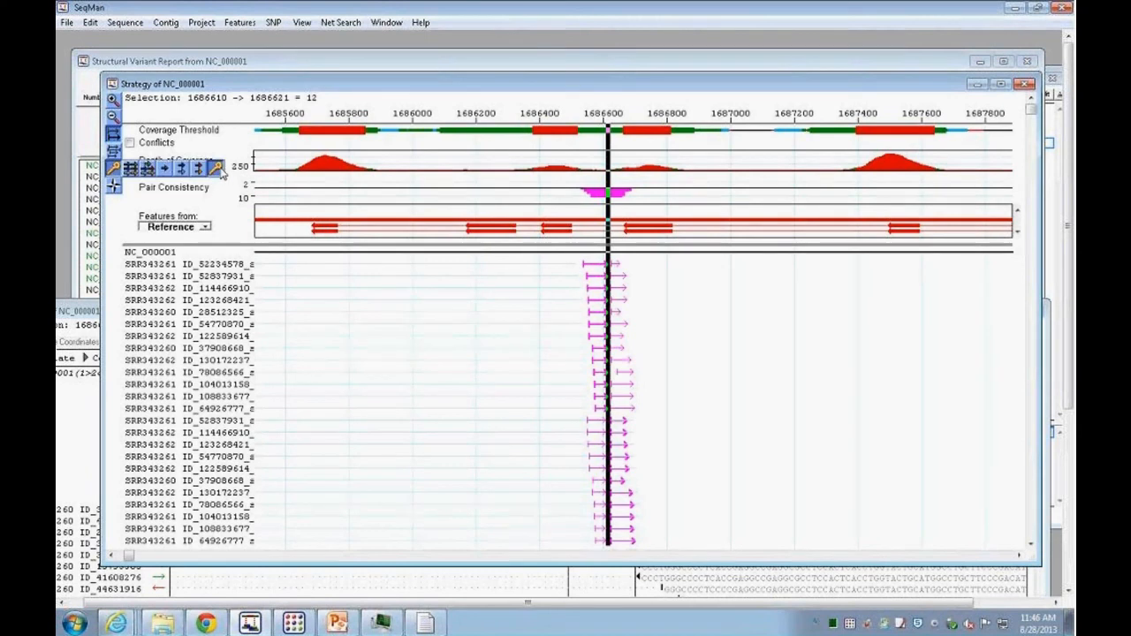
{"action": "left_click", "coordinate": [218, 174]}
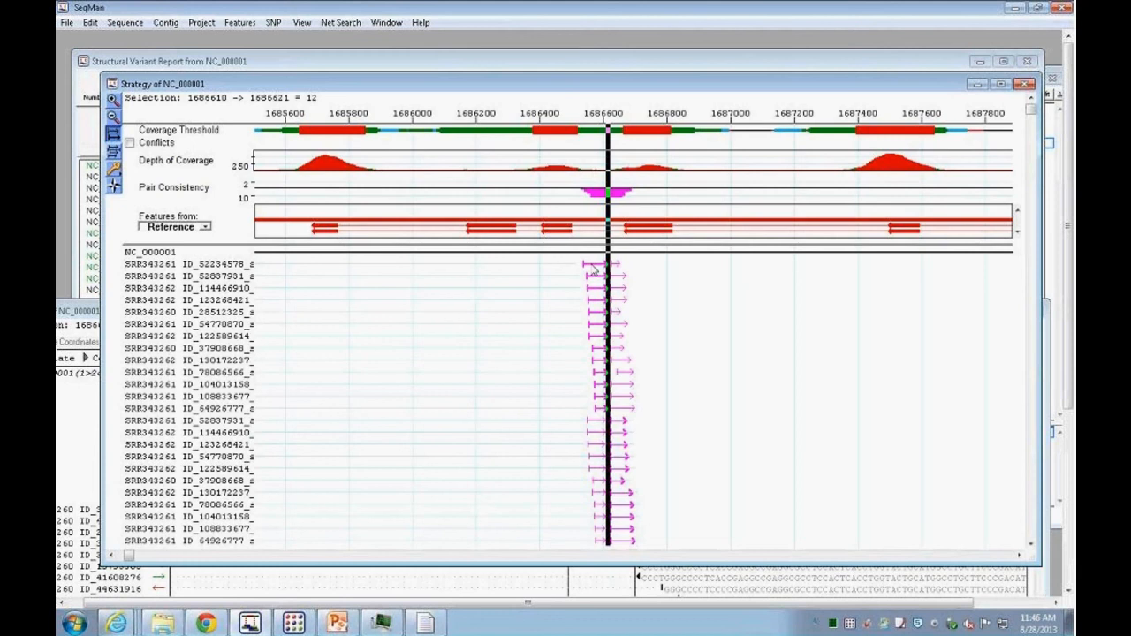
{"action": "left_click", "coordinate": [113, 99]}
{"action": "left_click", "coordinate": [113, 99]}
{"action": "left_click", "coordinate": [471, 416]}
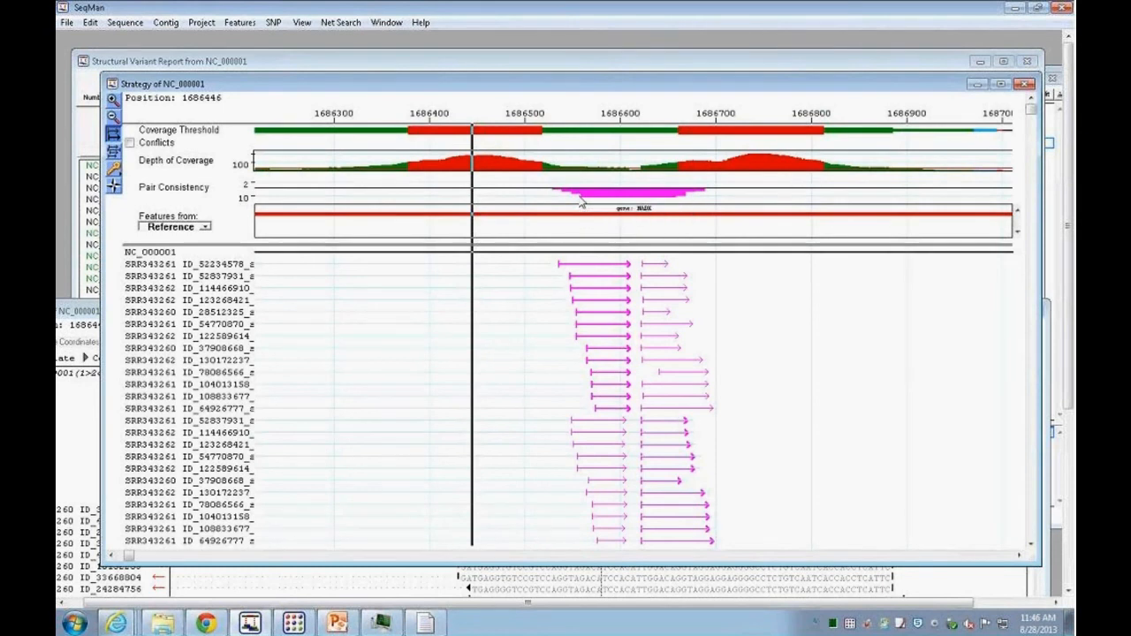
Step: Switch to ArrayStar's CancerExome_VCF project and view the SNP experiment import options without importing
{"action": "left_click", "coordinate": [1015, 7]}
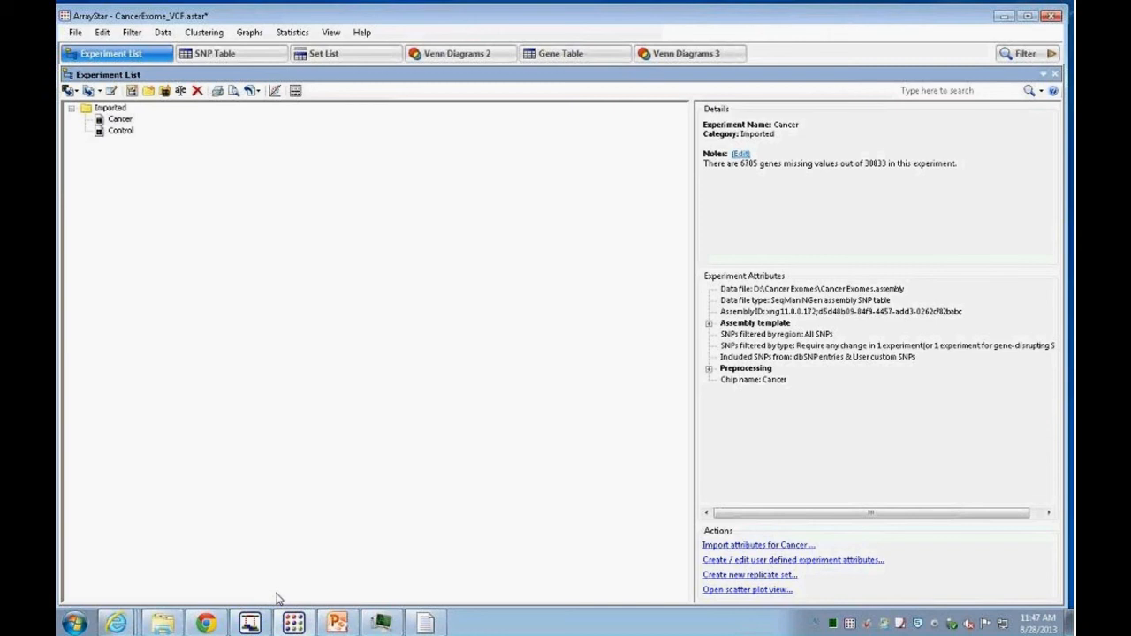
{"action": "left_click", "coordinate": [76, 34]}
{"action": "mouse_move", "coordinate": [149, 135]}
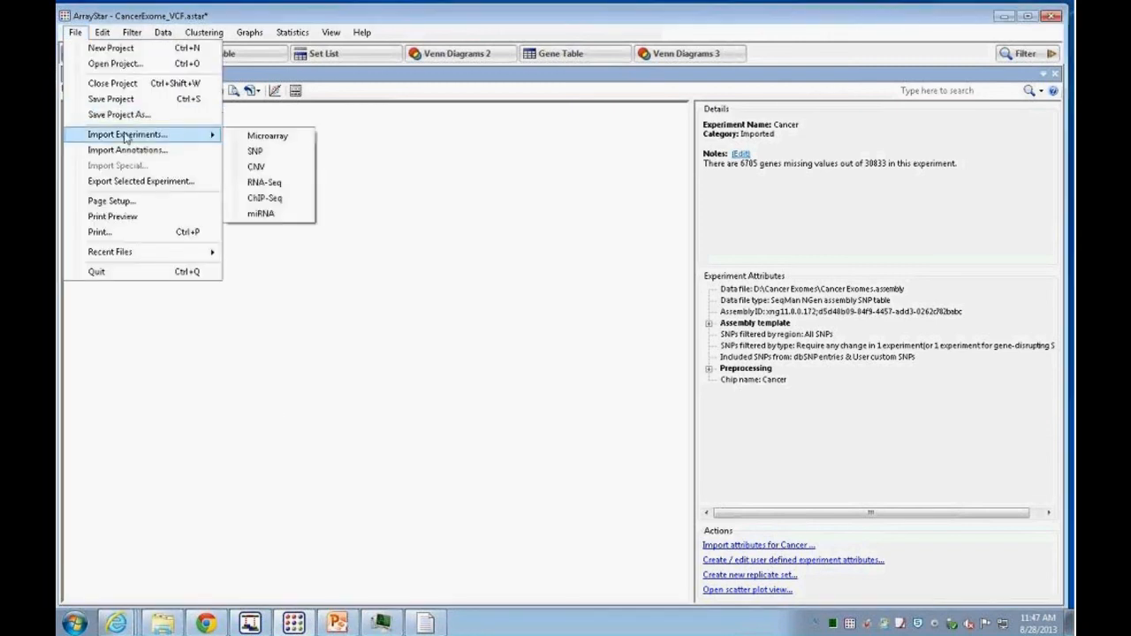
{"action": "left_click", "coordinate": [255, 152]}
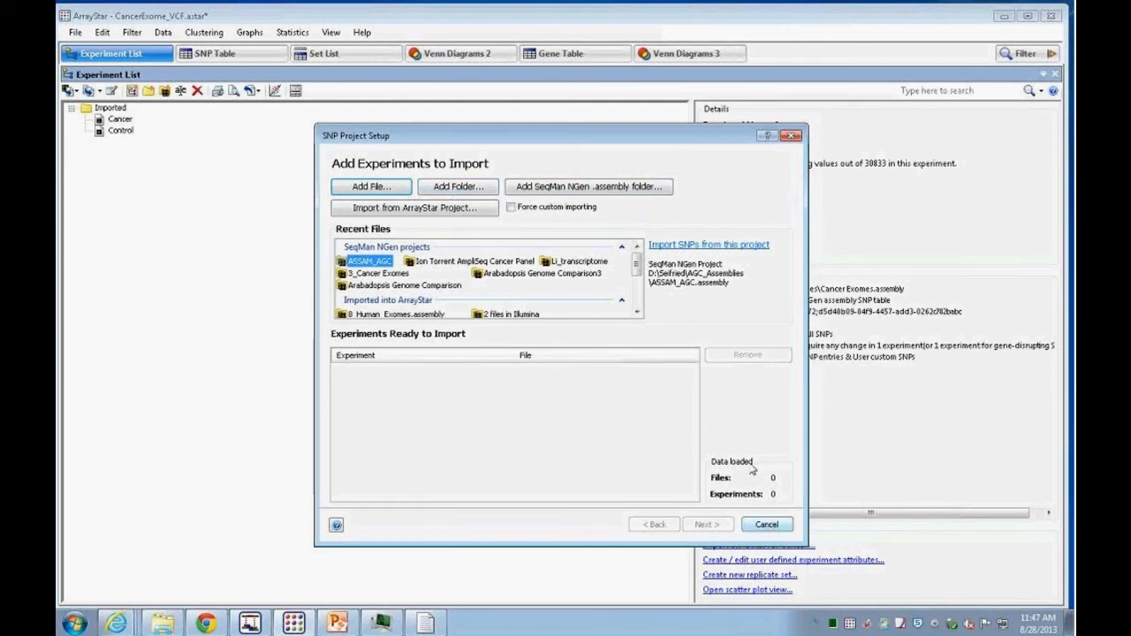
{"action": "left_click", "coordinate": [767, 525]}
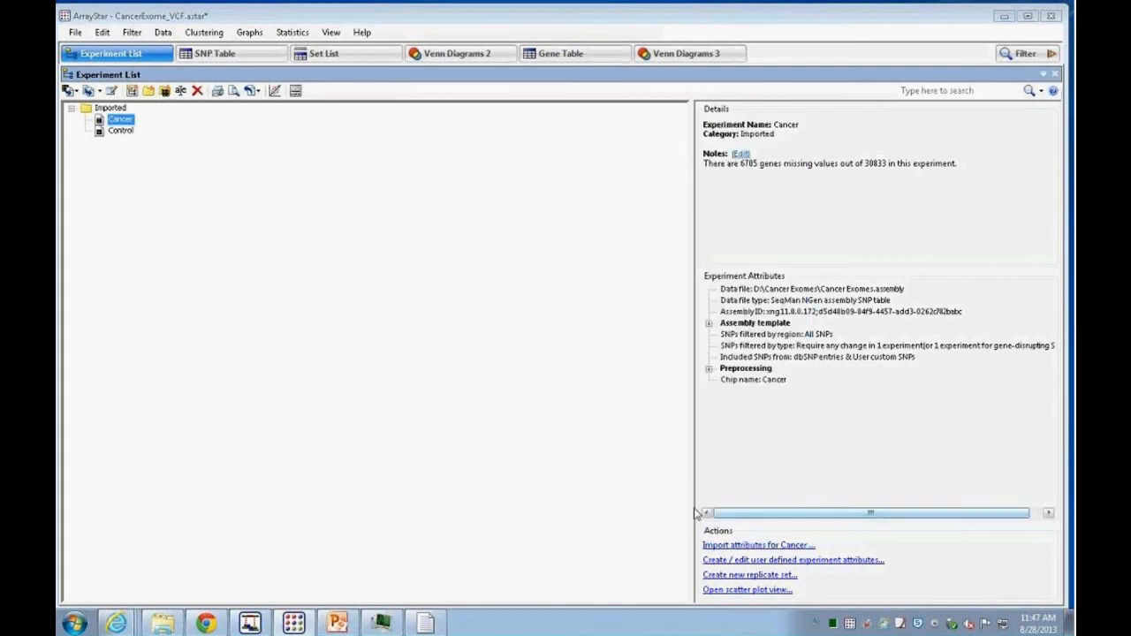
Step: Open the SNP Table and scroll across its annotation columns
{"action": "left_click", "coordinate": [243, 58]}
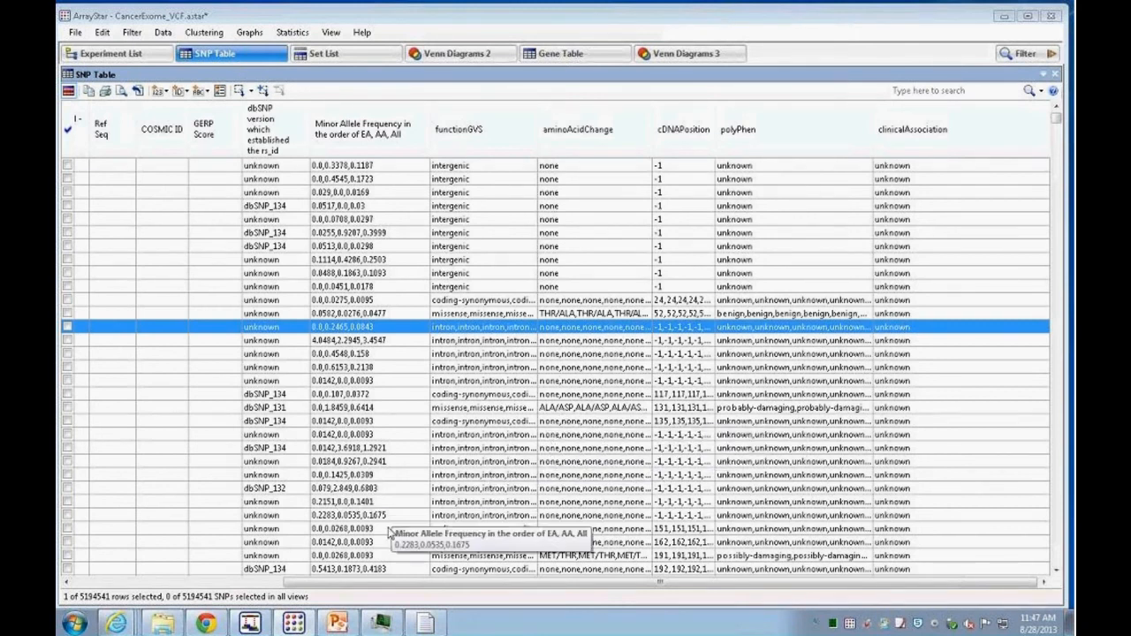
{"action": "left_click_drag", "start_coordinate": [358, 580], "coordinate": [117, 579]}
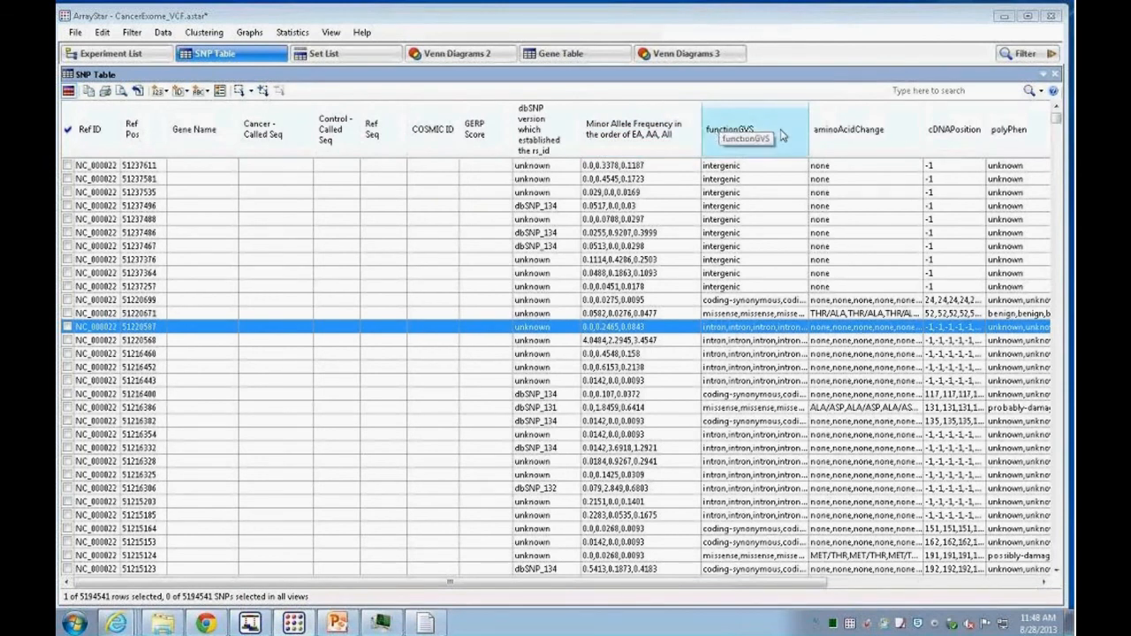
{"action": "left_click", "coordinate": [1043, 581]}
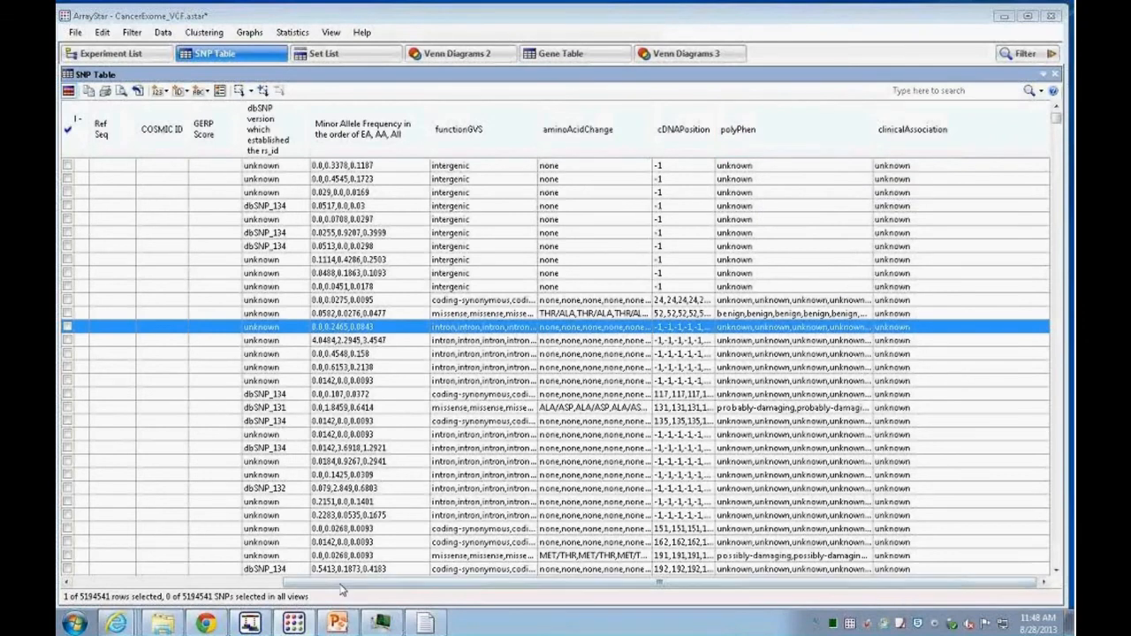
{"action": "left_click", "coordinate": [177, 582]}
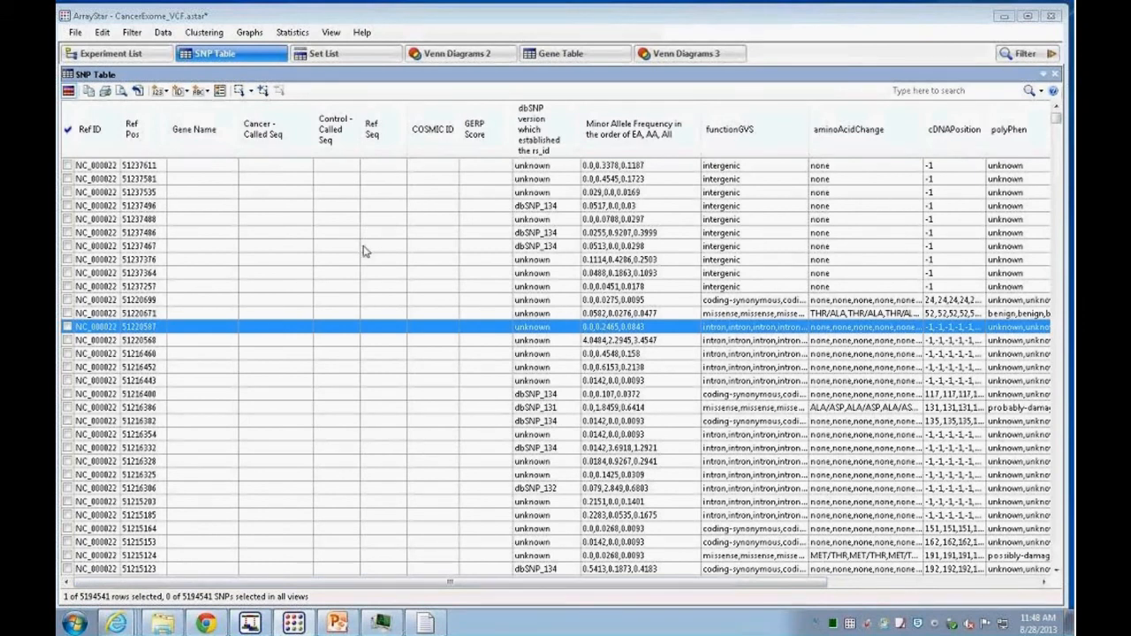
Step: Open the annotation import dialog and preview ESP5400.chr1.snps.vcf from the Exome Variant Database folder in a file viewer
{"action": "left_click", "coordinate": [76, 32]}
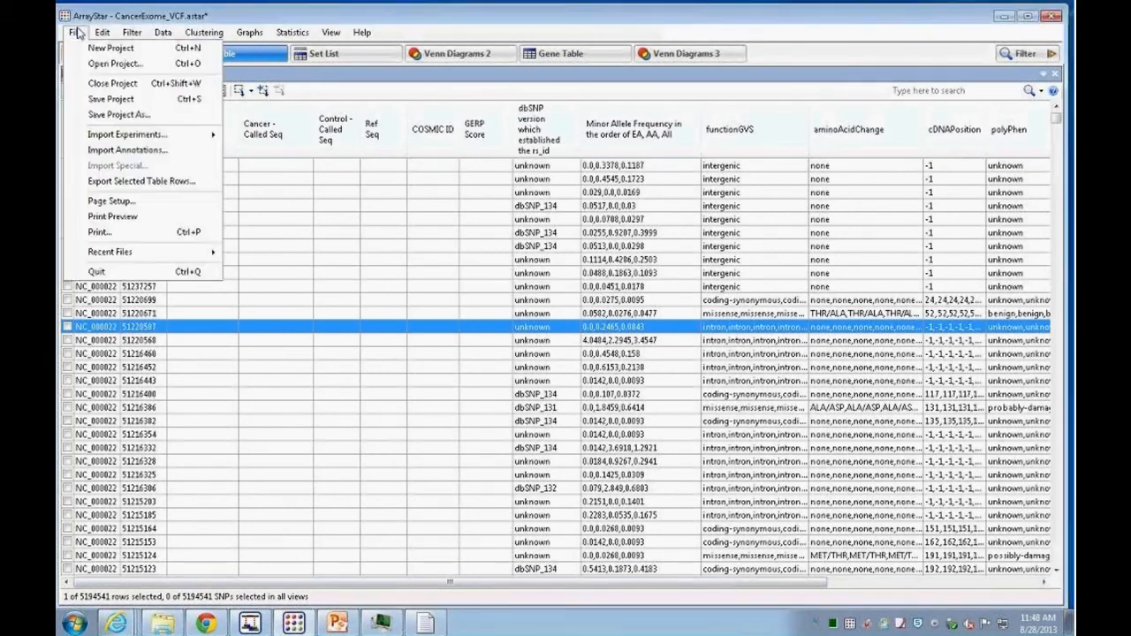
{"action": "left_click", "coordinate": [126, 152]}
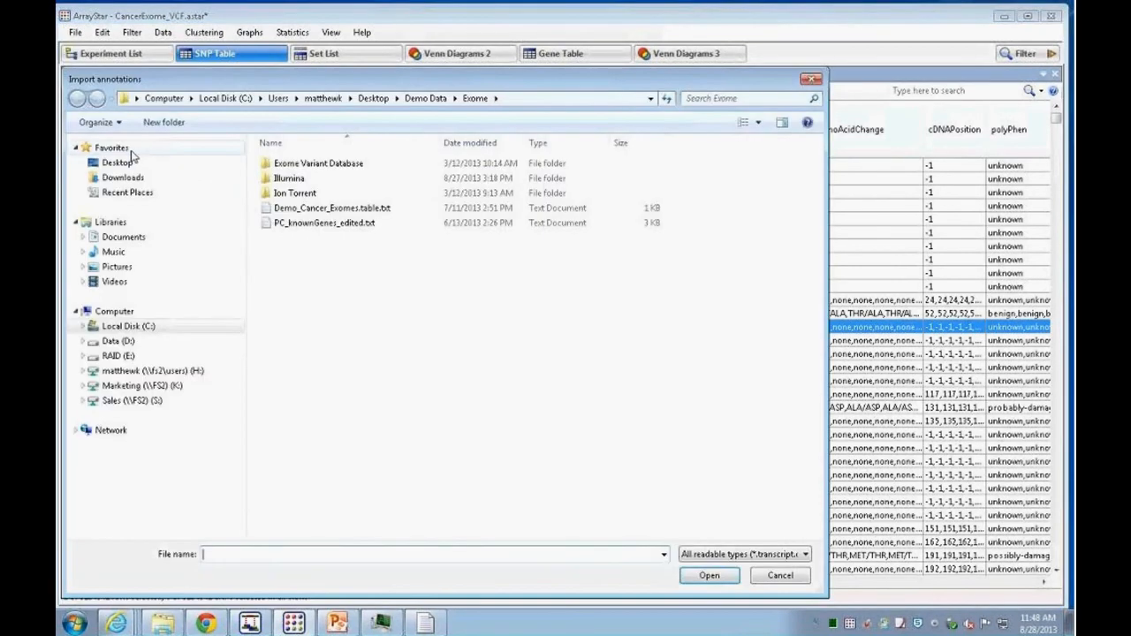
{"action": "double_click", "coordinate": [313, 164]}
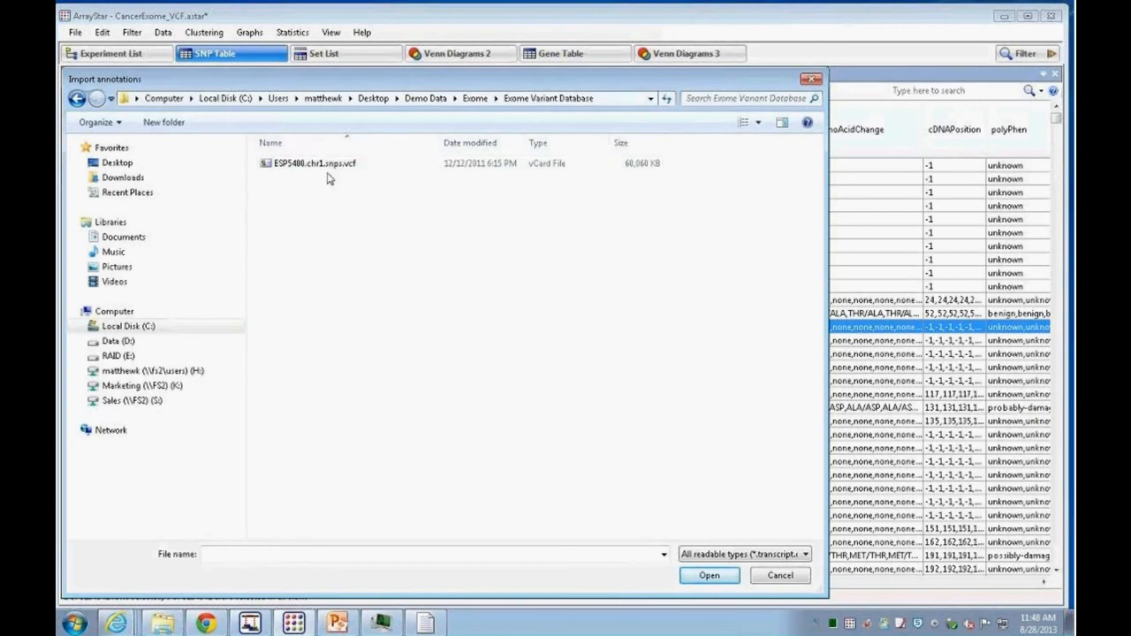
{"action": "right_click", "coordinate": [279, 165]}
{"action": "left_click", "coordinate": [325, 226]}
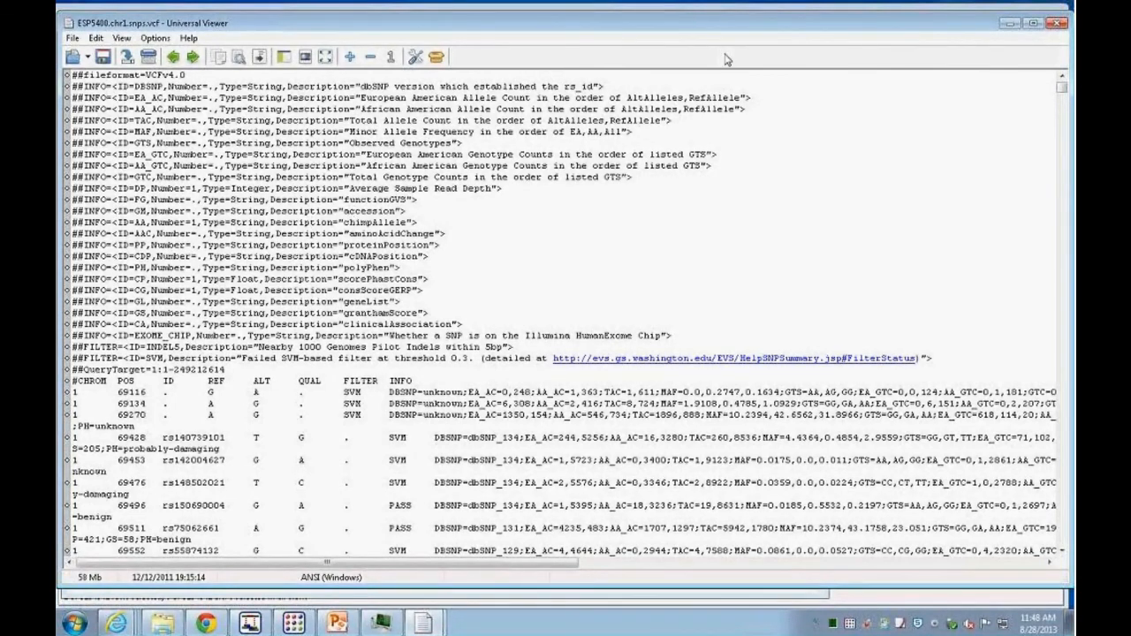
Step: Scroll through the VCF file's header and records, close the viewer, and cancel the annotation import
{"action": "left_click_drag", "start_coordinate": [967, 24], "coordinate": [959, 25]}
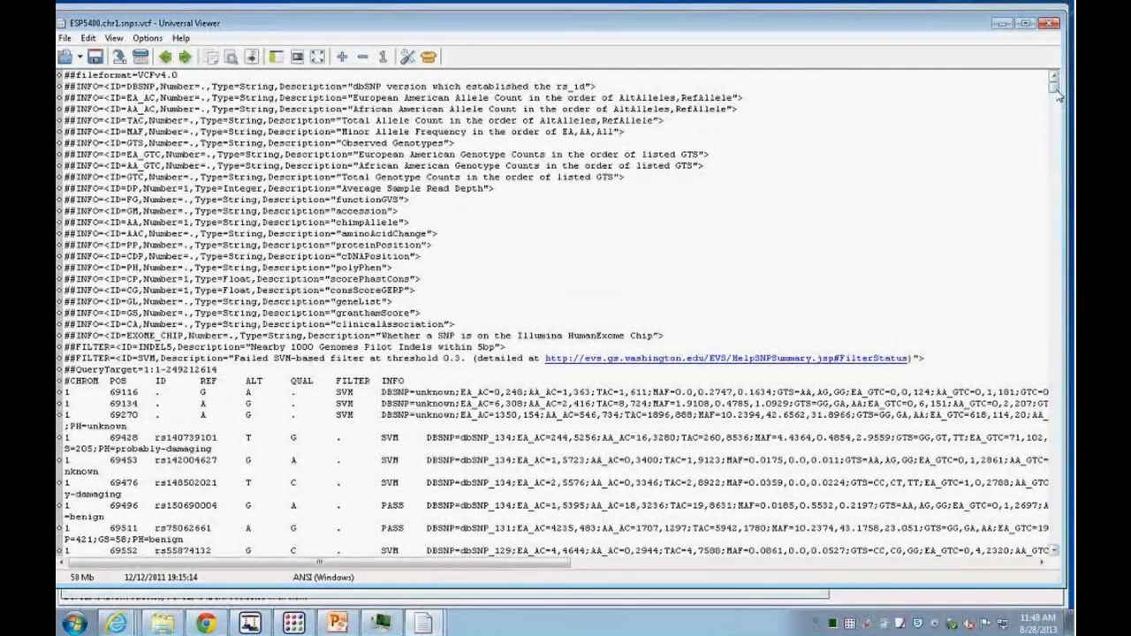
{"action": "left_click_drag", "start_coordinate": [1057, 97], "coordinate": [1057, 128]}
{"action": "left_click_drag", "start_coordinate": [1008, 31], "coordinate": [998, 40]}
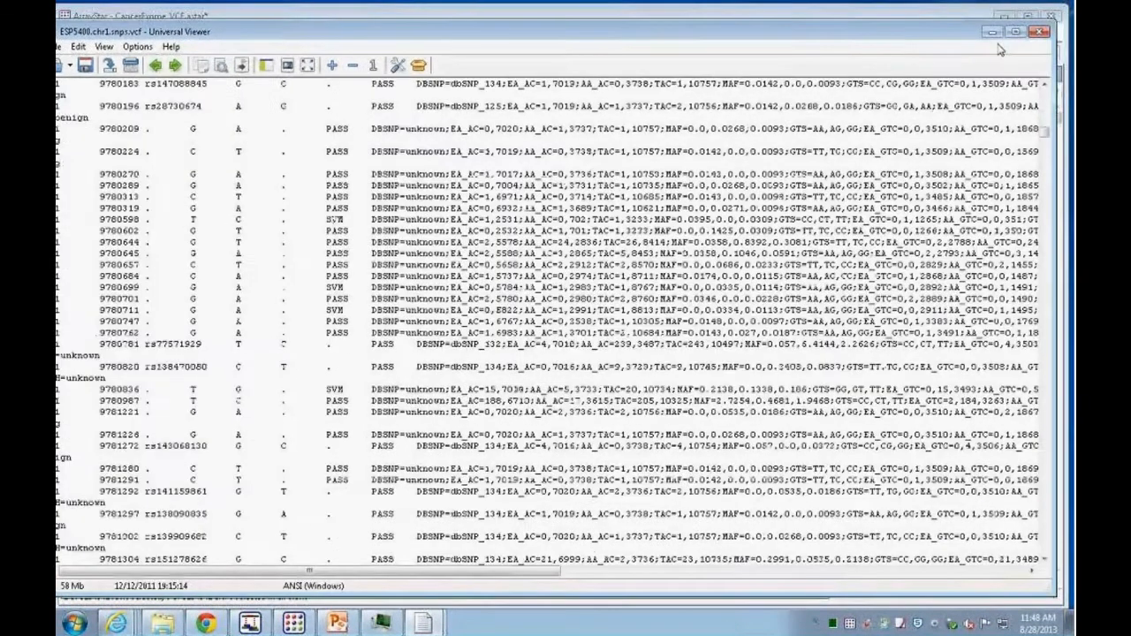
{"action": "left_click", "coordinate": [1038, 32]}
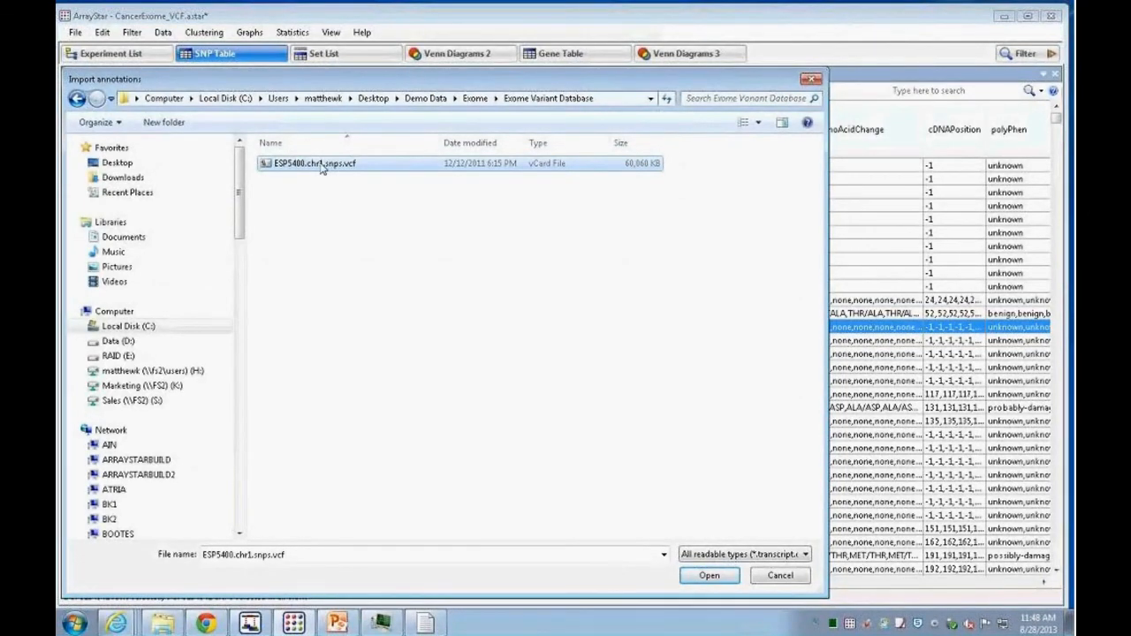
{"action": "mouse_move", "coordinate": [296, 83]}
{"action": "left_mouse_down"}
{"action": "mouse_move", "coordinate": [353, 170]}
{"action": "mouse_move", "coordinate": [352, 93]}
{"action": "left_mouse_up"}
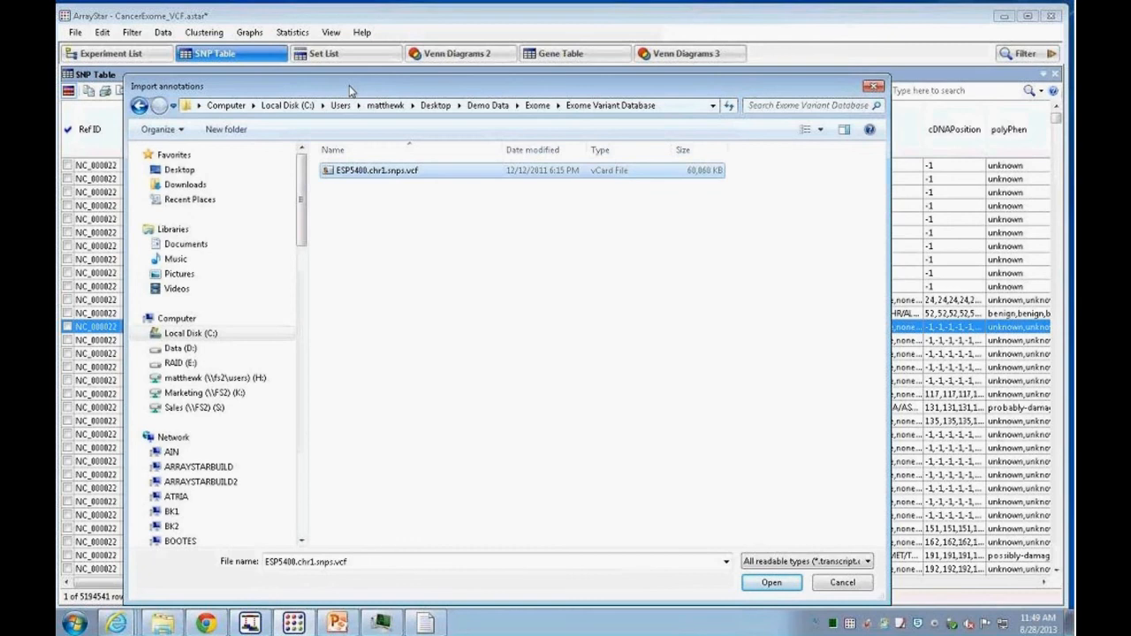
{"action": "left_click", "coordinate": [837, 585]}
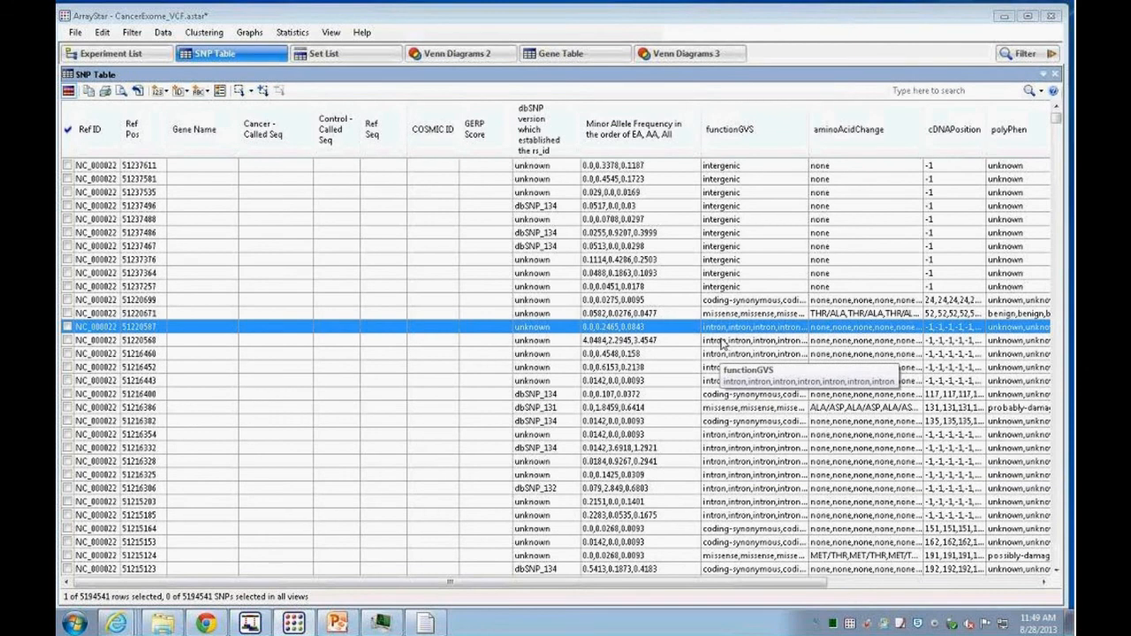
Step: Open the filter, switch it to searching SNPs, and set the criterion to SNP Search in Cancer
{"action": "left_click", "coordinate": [1027, 55]}
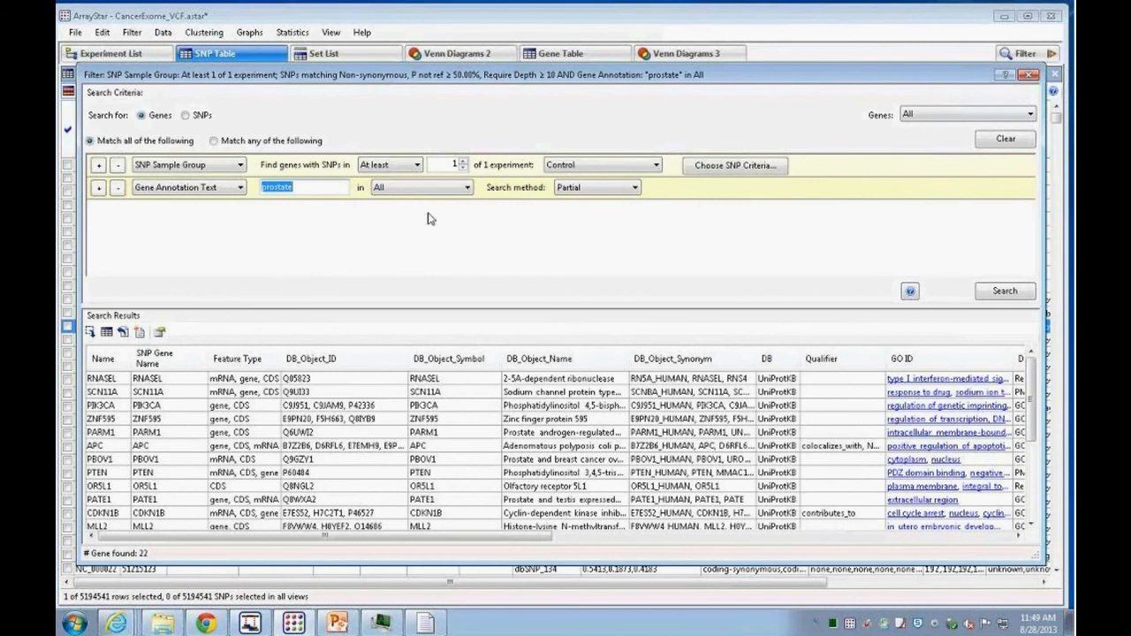
{"action": "left_click", "coordinate": [186, 116]}
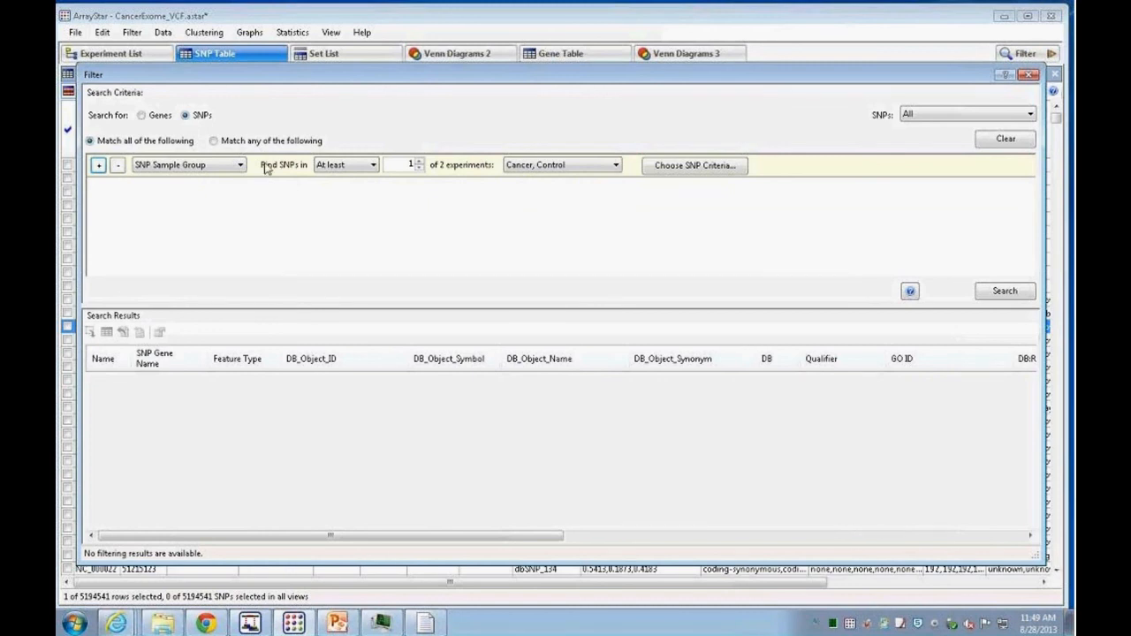
{"action": "left_click", "coordinate": [241, 166]}
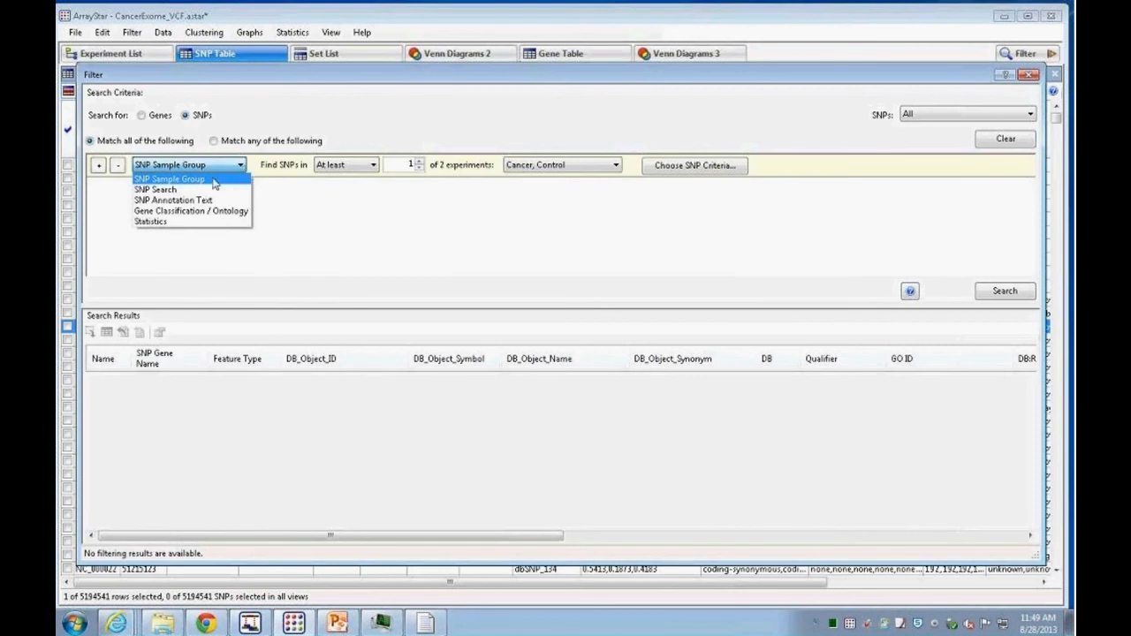
{"action": "left_click", "coordinate": [180, 190]}
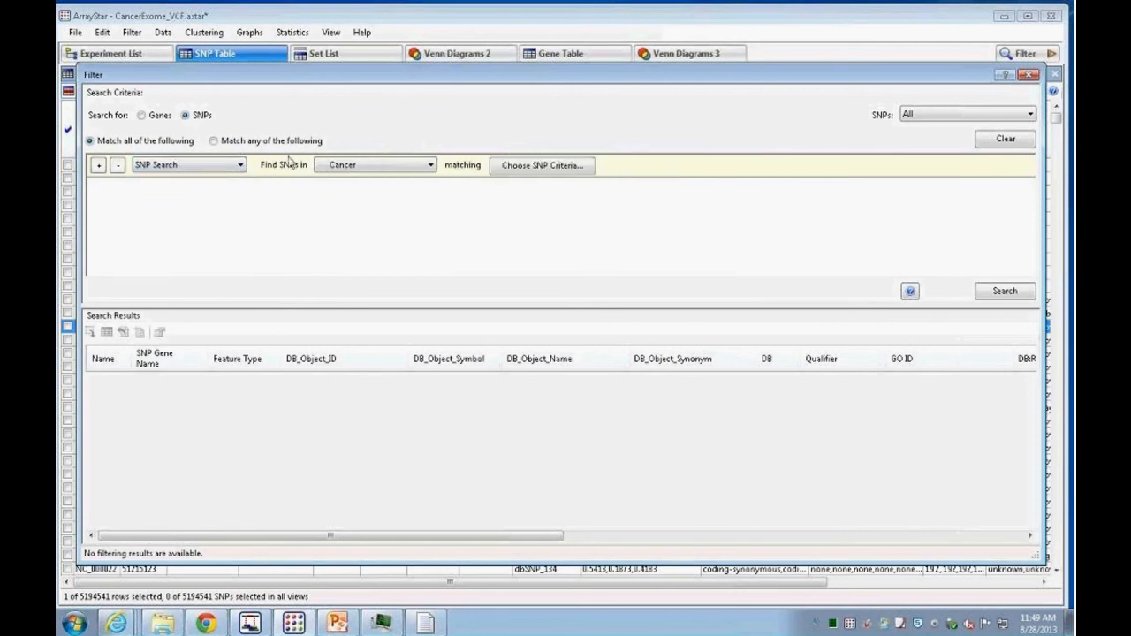
Step: Set SNP criteria to non-synonymous, Homozygous Variant genotype and minimum depth 10, then run the search
{"action": "left_click", "coordinate": [529, 167]}
{"action": "left_click", "coordinate": [540, 257]}
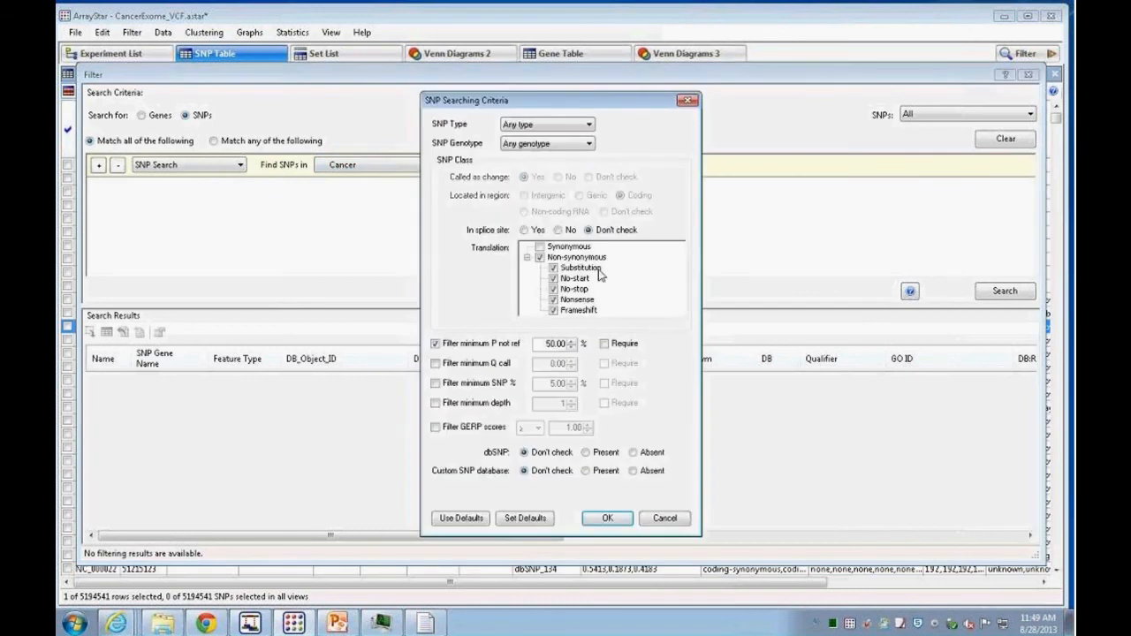
{"action": "left_click", "coordinate": [435, 403]}
{"action": "double_click", "coordinate": [565, 403]}
{"action": "type", "text": "8"}
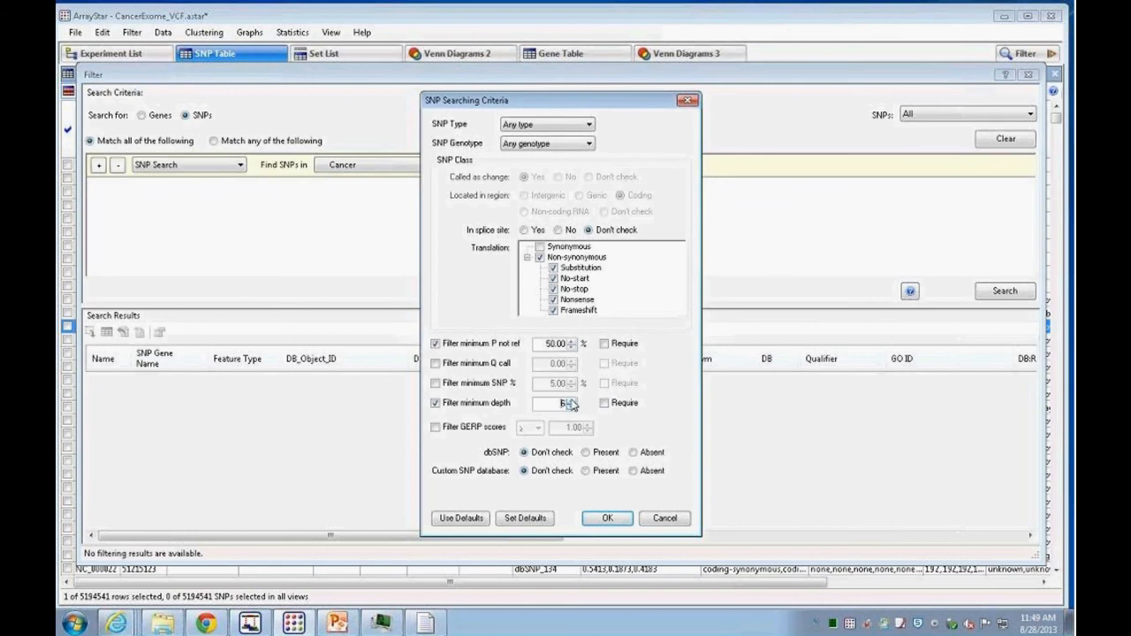
{"action": "left_click", "coordinate": [571, 399]}
{"action": "left_click", "coordinate": [570, 400]}
{"action": "left_click", "coordinate": [586, 144]}
{"action": "left_click", "coordinate": [567, 177]}
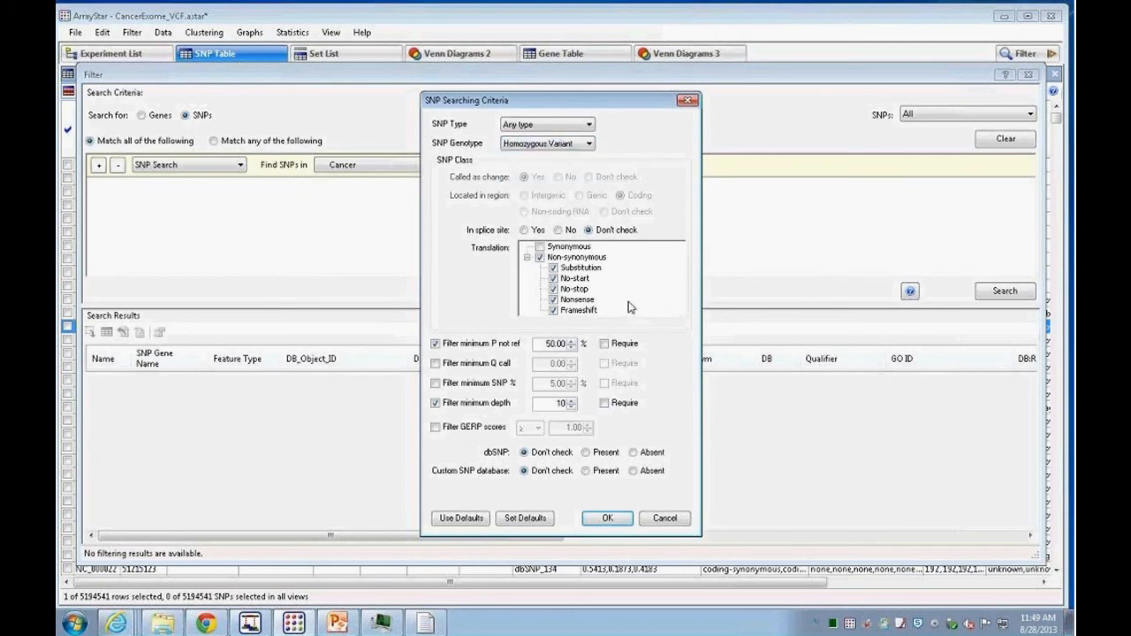
{"action": "left_click", "coordinate": [596, 521]}
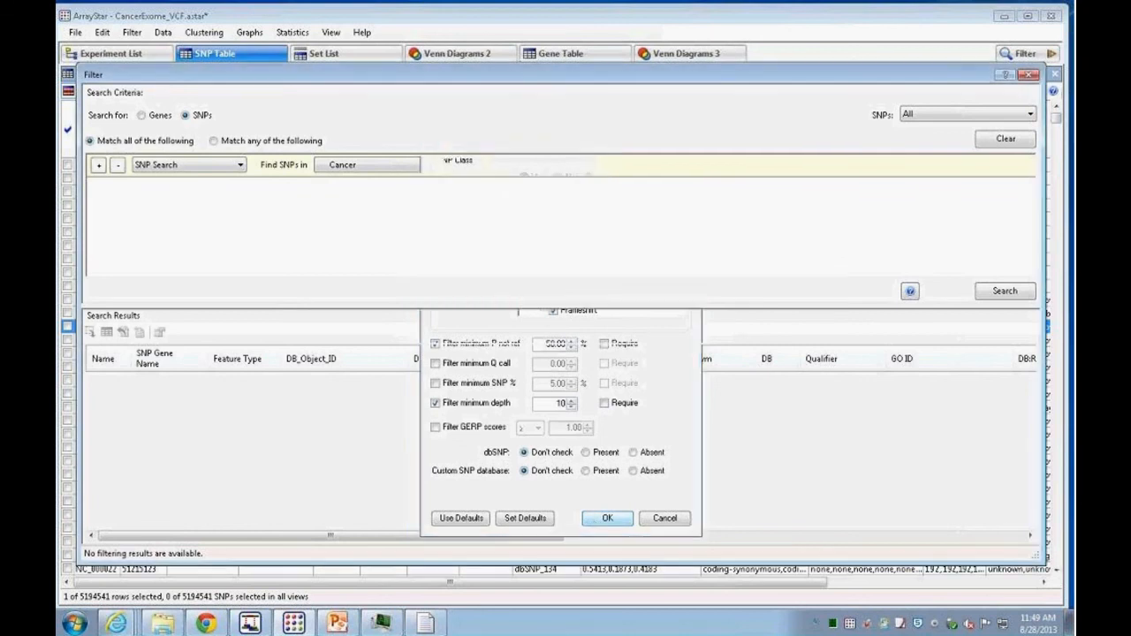
{"action": "left_click", "coordinate": [1001, 294]}
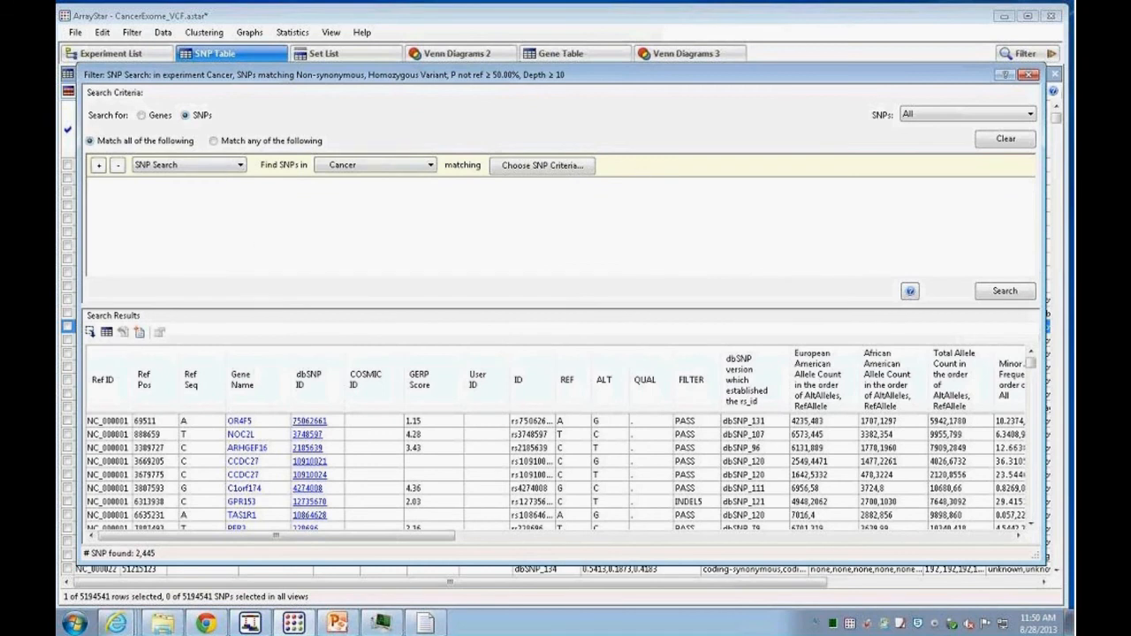
Step: Add a second SNP Annotation Text criterion searching the polyPhen field
{"action": "left_click", "coordinate": [98, 165]}
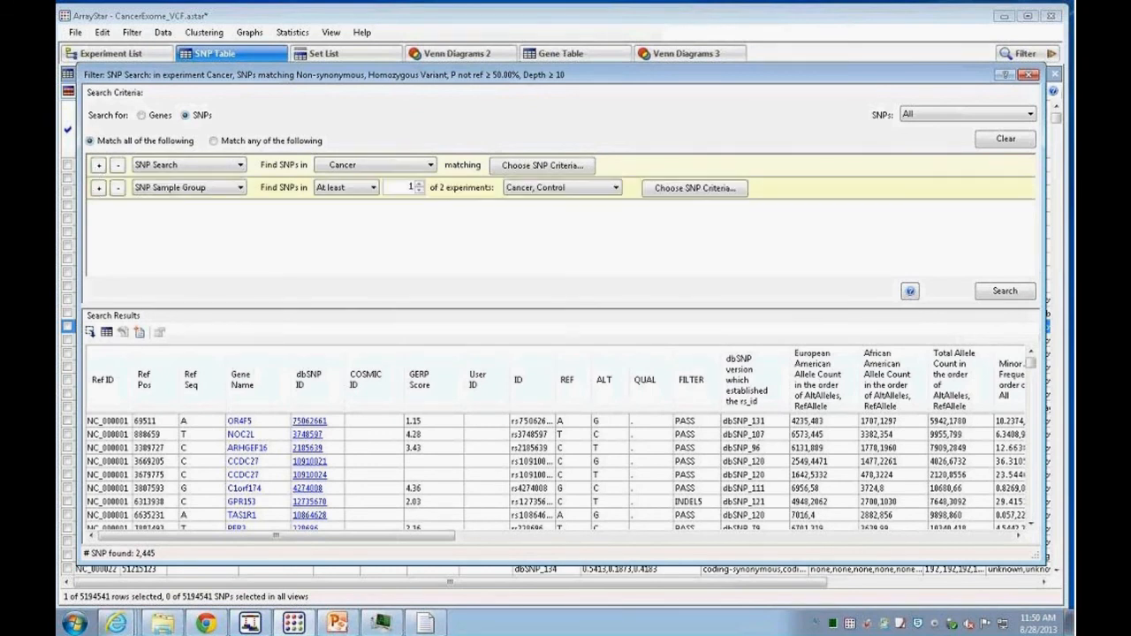
{"action": "left_click", "coordinate": [241, 189]}
{"action": "left_click", "coordinate": [200, 223]}
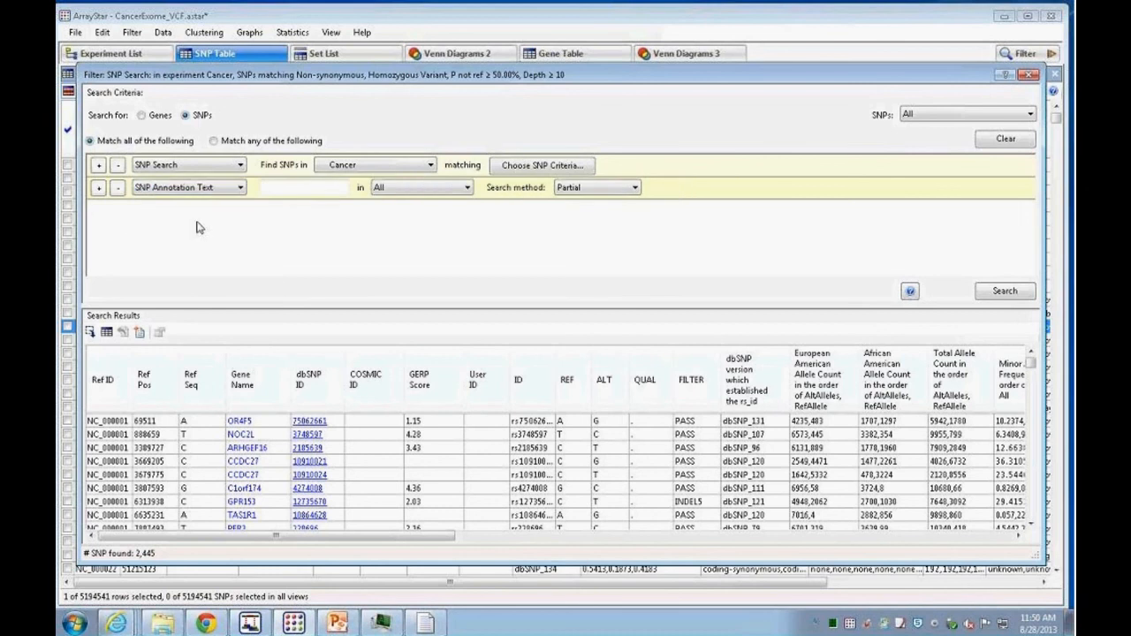
{"action": "left_click", "coordinate": [466, 188]}
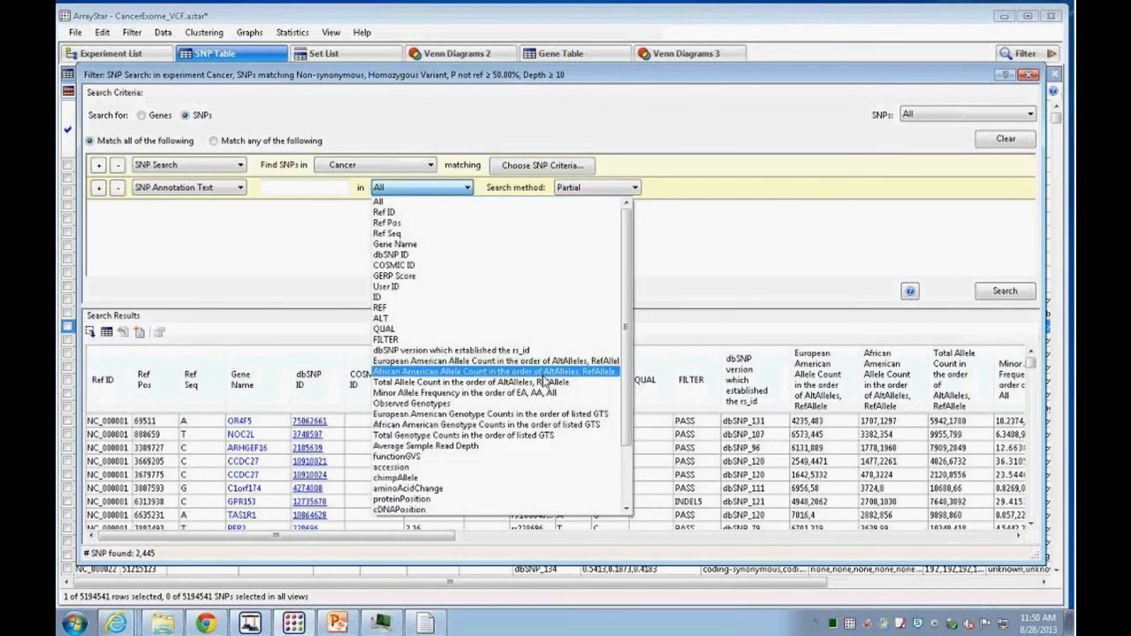
{"action": "scroll", "coordinate": [388, 446], "scroll_direction": "down", "scroll_amount": 3}
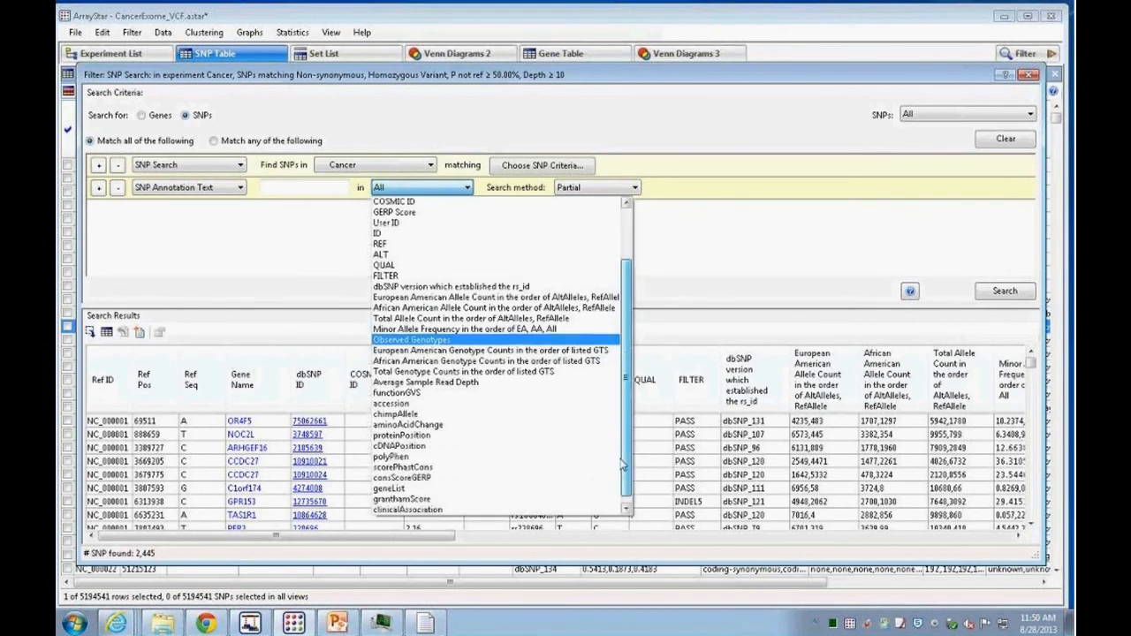
{"action": "left_click", "coordinate": [389, 447]}
Step: Enter damaging as the polyPhen annotation text with Partial search method and run the search
{"action": "left_click", "coordinate": [289, 188]}
{"action": "type", "text": "damaging"}
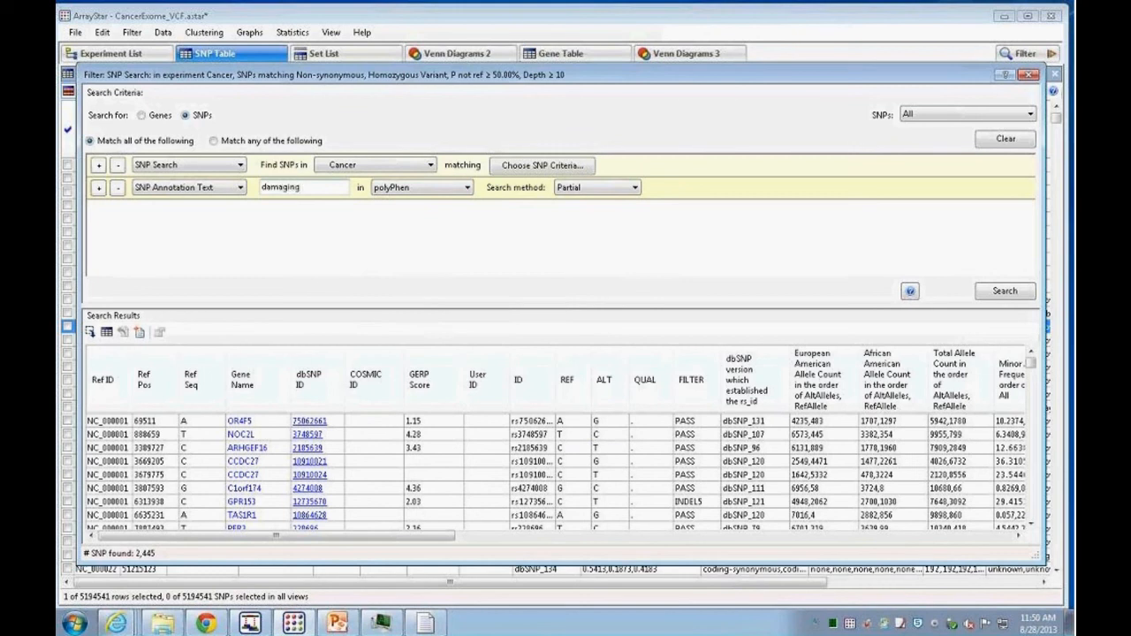
{"action": "left_click", "coordinate": [635, 189]}
{"action": "left_click", "coordinate": [635, 189]}
{"action": "left_click", "coordinate": [998, 292]}
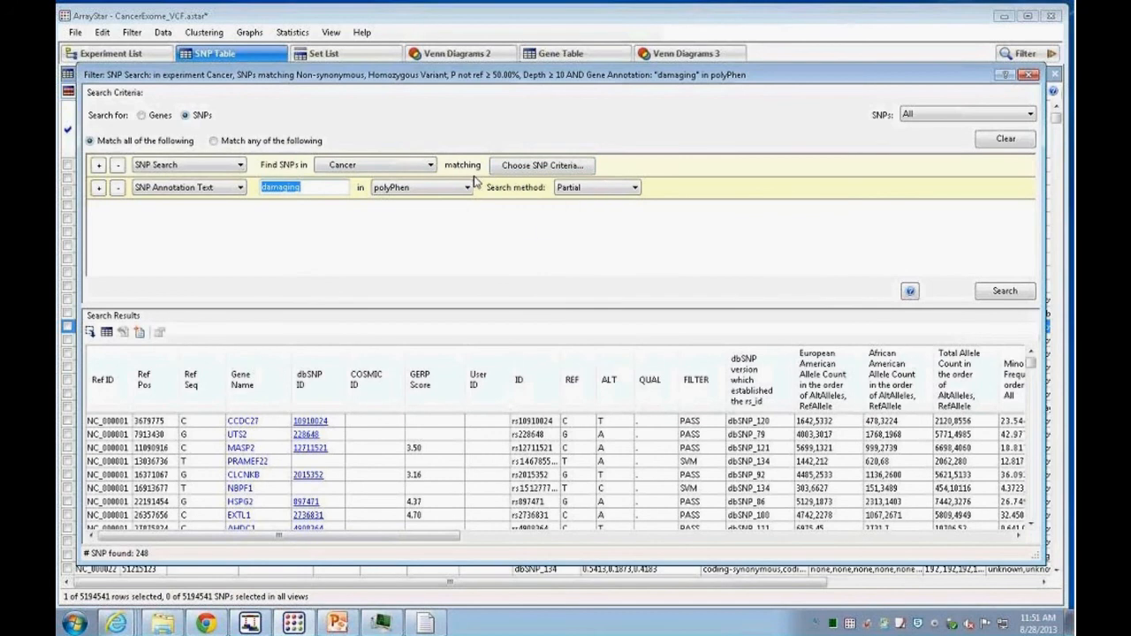
Step: Reopen the SNP search criteria to review them, closing without changes
{"action": "left_click", "coordinate": [542, 168]}
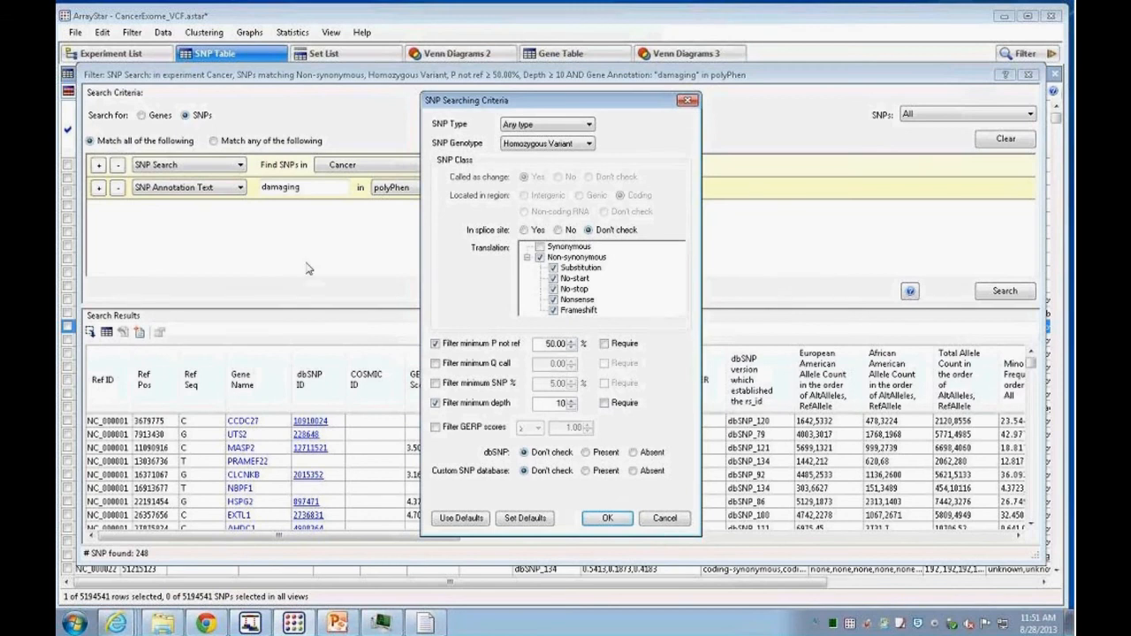
{"action": "left_click", "coordinate": [663, 520]}
Step: Change the annotation criterion to search clinicalAssociation for OMIM
{"action": "left_click", "coordinate": [466, 187]}
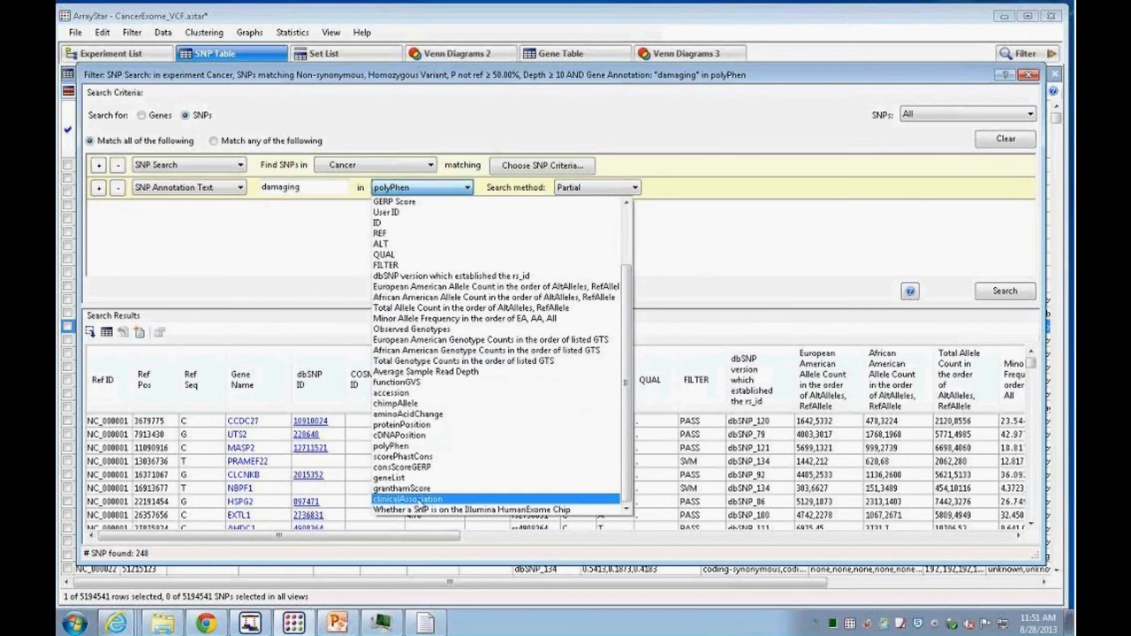
{"action": "left_click", "coordinate": [415, 498]}
{"action": "left_click_drag", "start_coordinate": [307, 187], "coordinate": [255, 192]}
{"action": "key", "text": "BackSpace"}
{"action": "type", "text": "OMIM"}
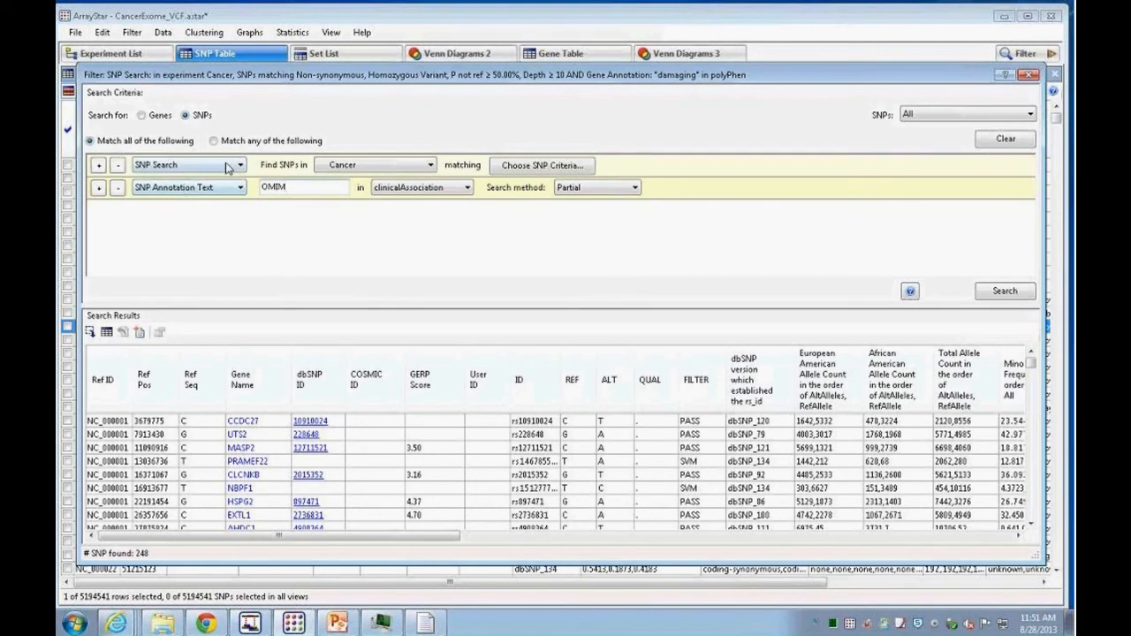
Step: Run the OMIM clinicalAssociation search, enlarge the results pane, and open the first variant's dbSNP entry in the browser
{"action": "left_click", "coordinate": [993, 293]}
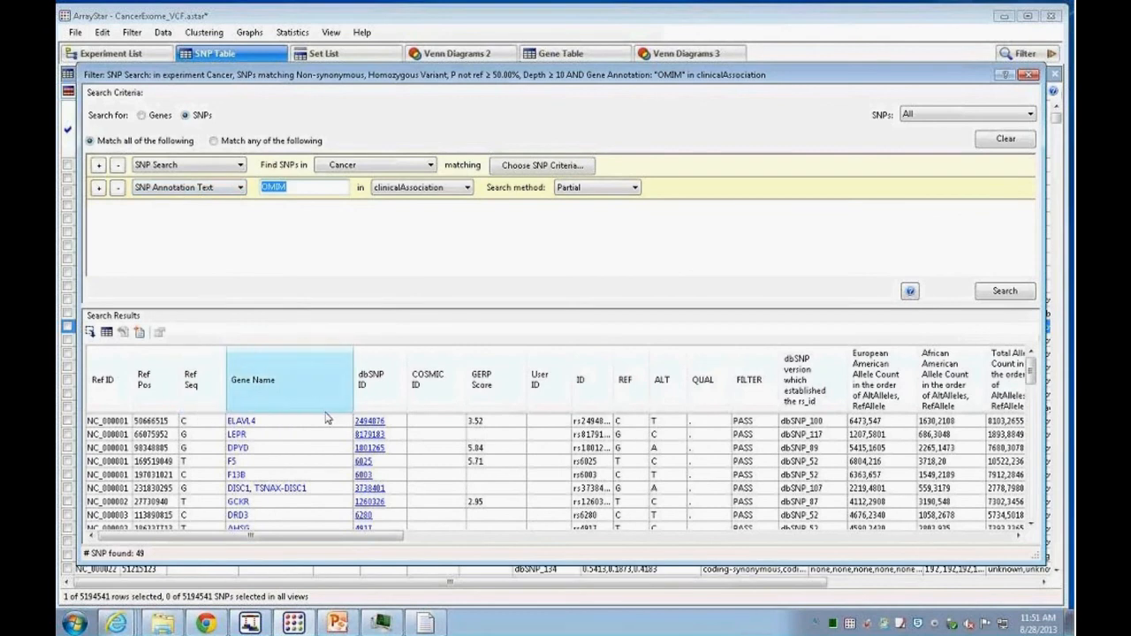
{"action": "left_click_drag", "start_coordinate": [231, 307], "coordinate": [232, 235]}
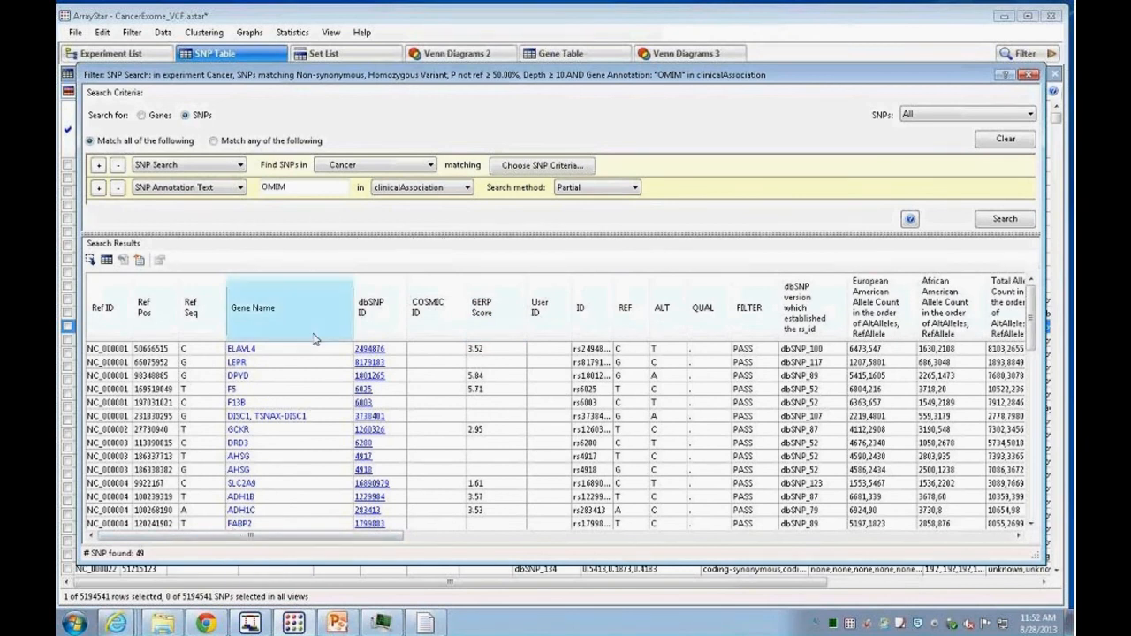
{"action": "left_click_drag", "start_coordinate": [309, 537], "coordinate": [314, 537]}
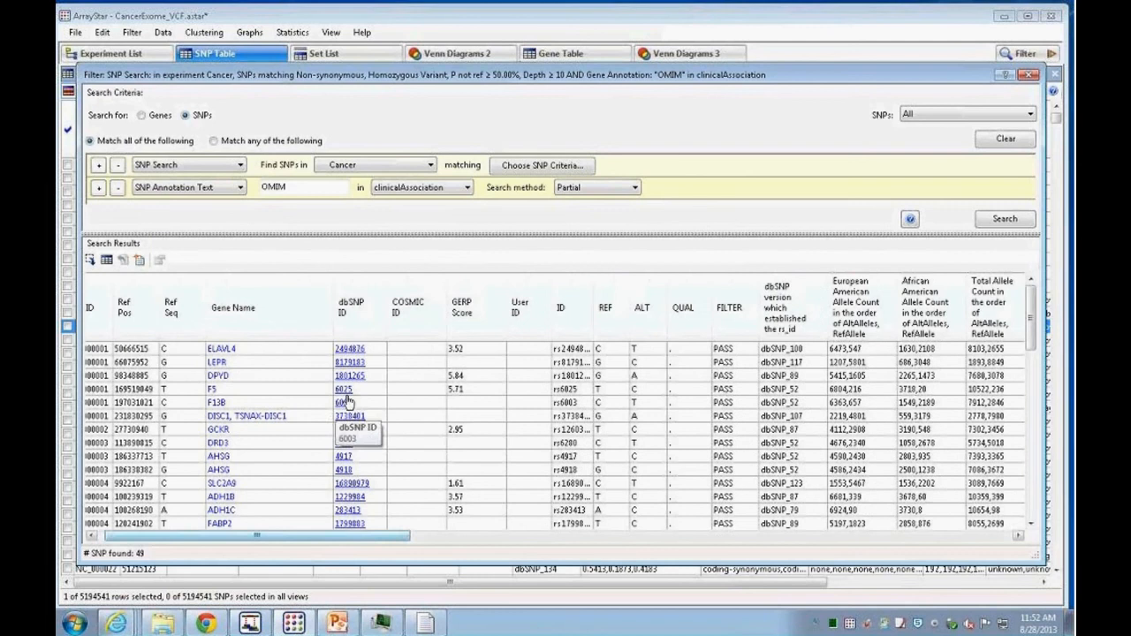
{"action": "left_click", "coordinate": [353, 349]}
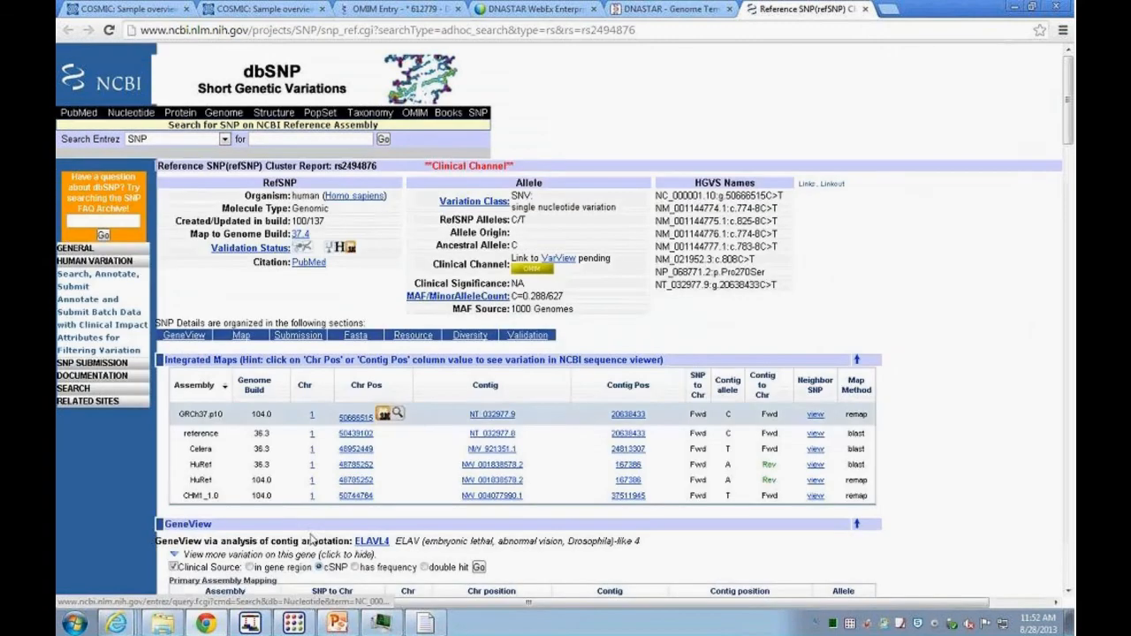
{"action": "left_click", "coordinate": [294, 623]}
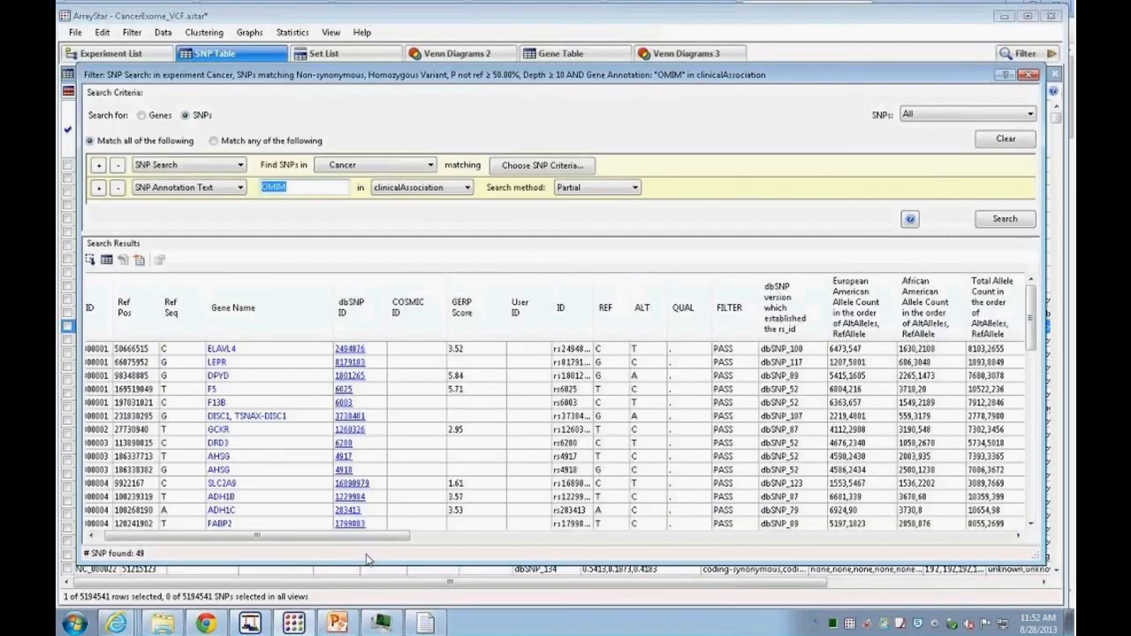
Step: Scroll the results to the clinicalAssociation column and open the first variant's OMIM link in the browser
{"action": "left_click_drag", "start_coordinate": [364, 537], "coordinate": [845, 549]}
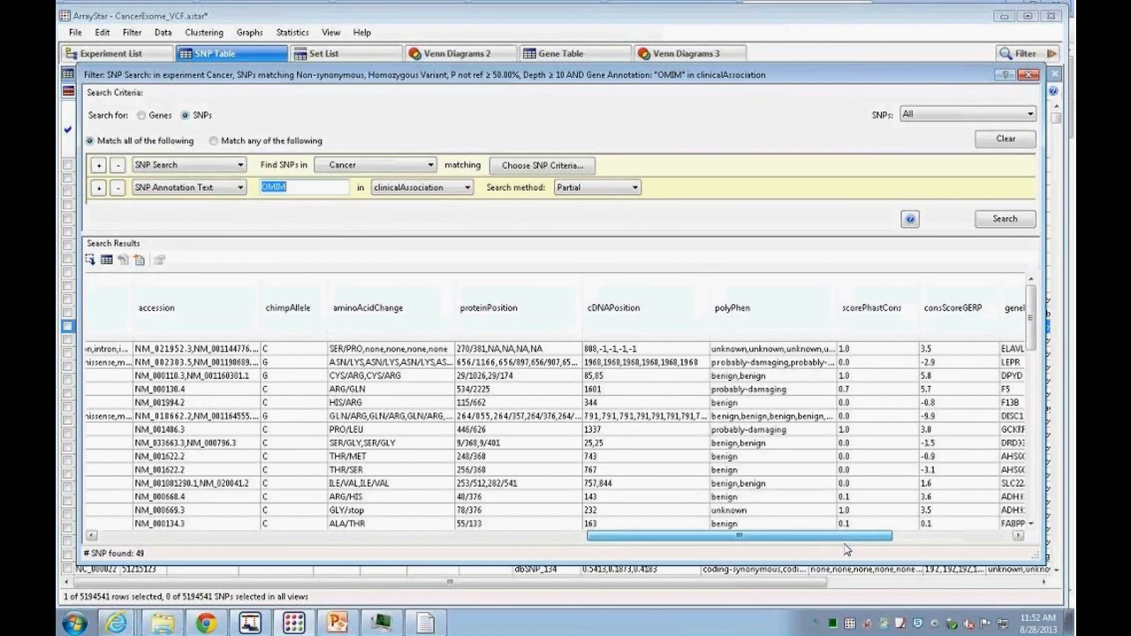
{"action": "left_click_drag", "start_coordinate": [847, 550], "coordinate": [742, 548]}
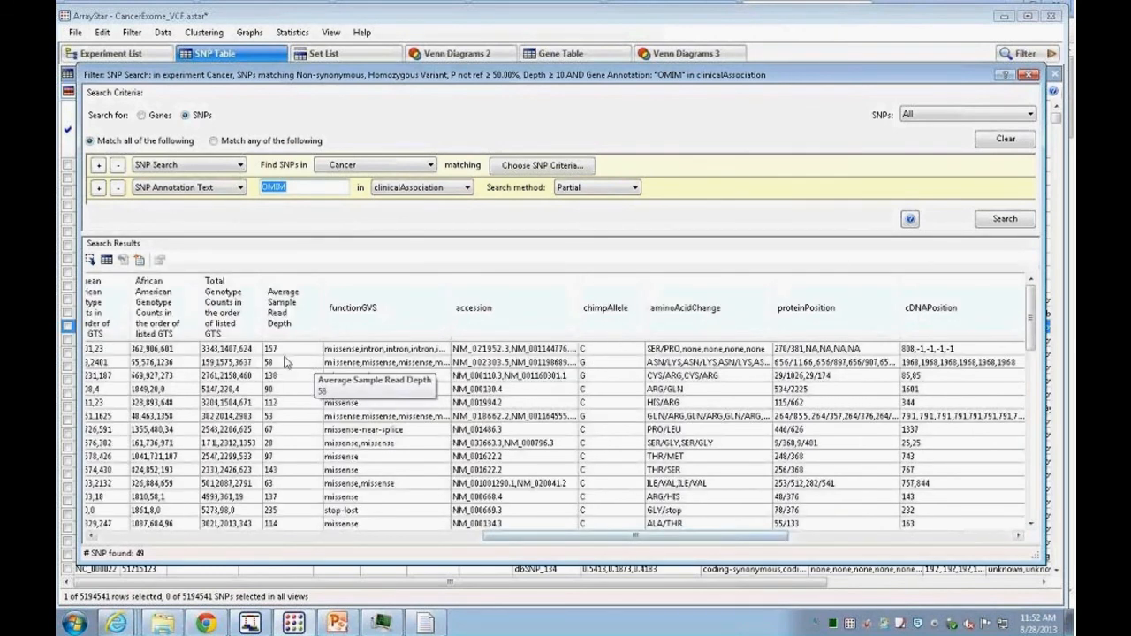
{"action": "left_click_drag", "start_coordinate": [570, 535], "coordinate": [792, 563]}
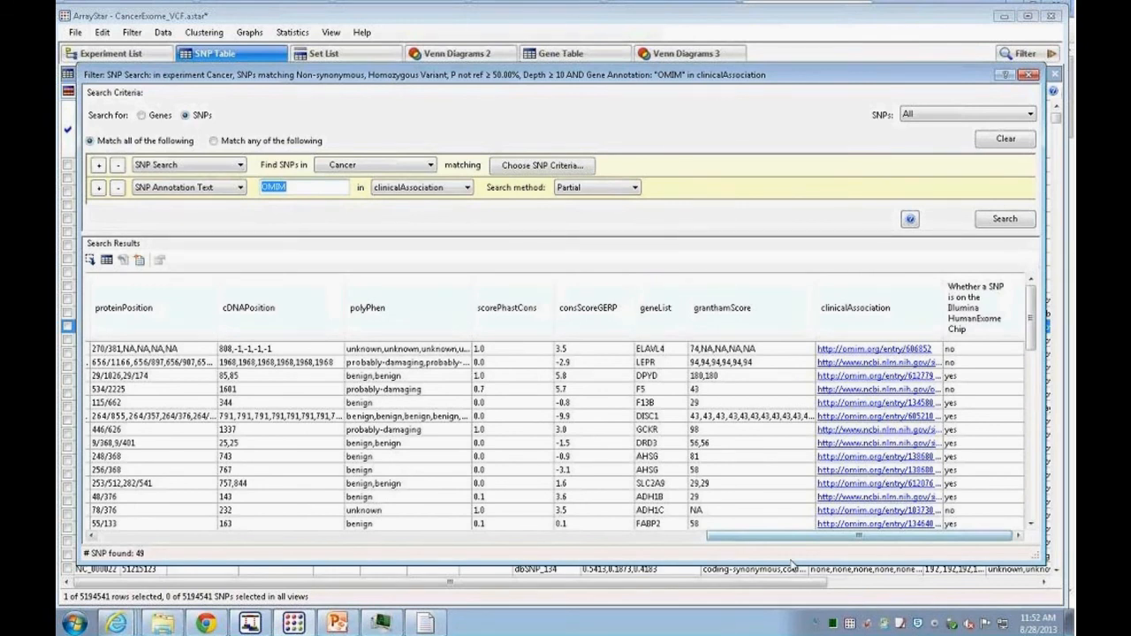
{"action": "left_click", "coordinate": [846, 349]}
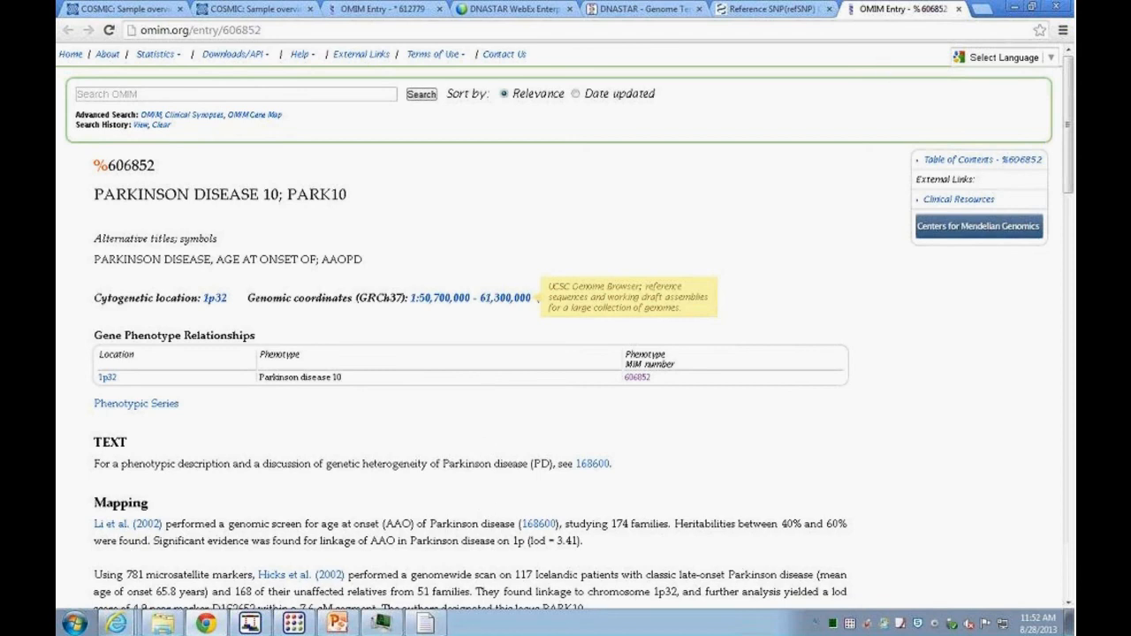
{"action": "left_click", "coordinate": [294, 623]}
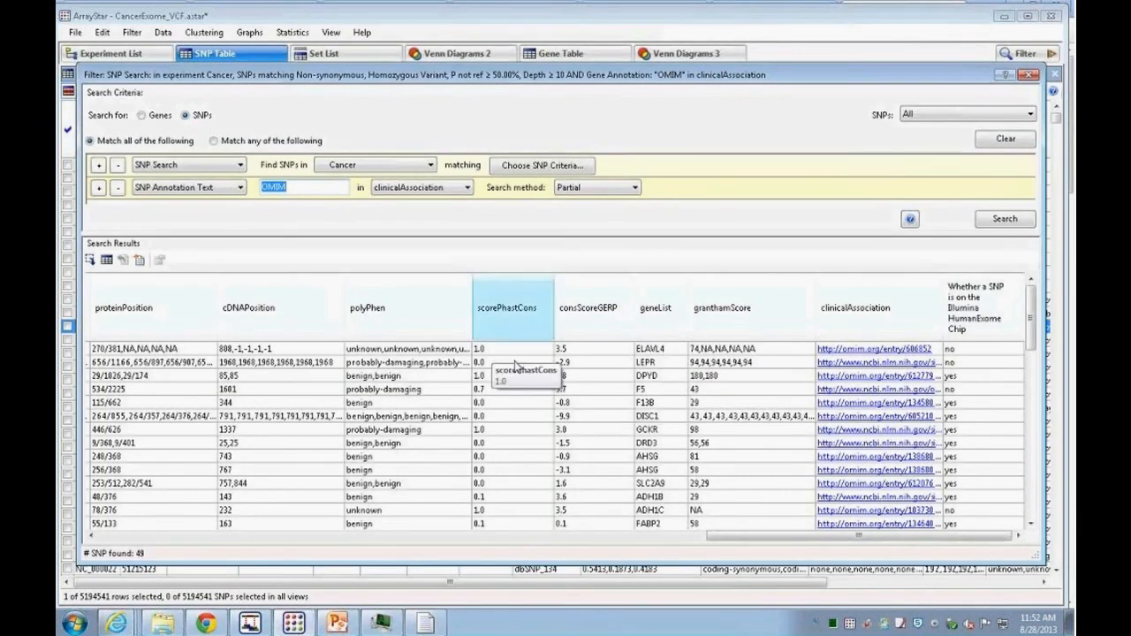
Step: Scroll back through the results and open the TP53 variant's COSMIC ID link in the browser
{"action": "left_click_drag", "start_coordinate": [766, 536], "coordinate": [161, 547]}
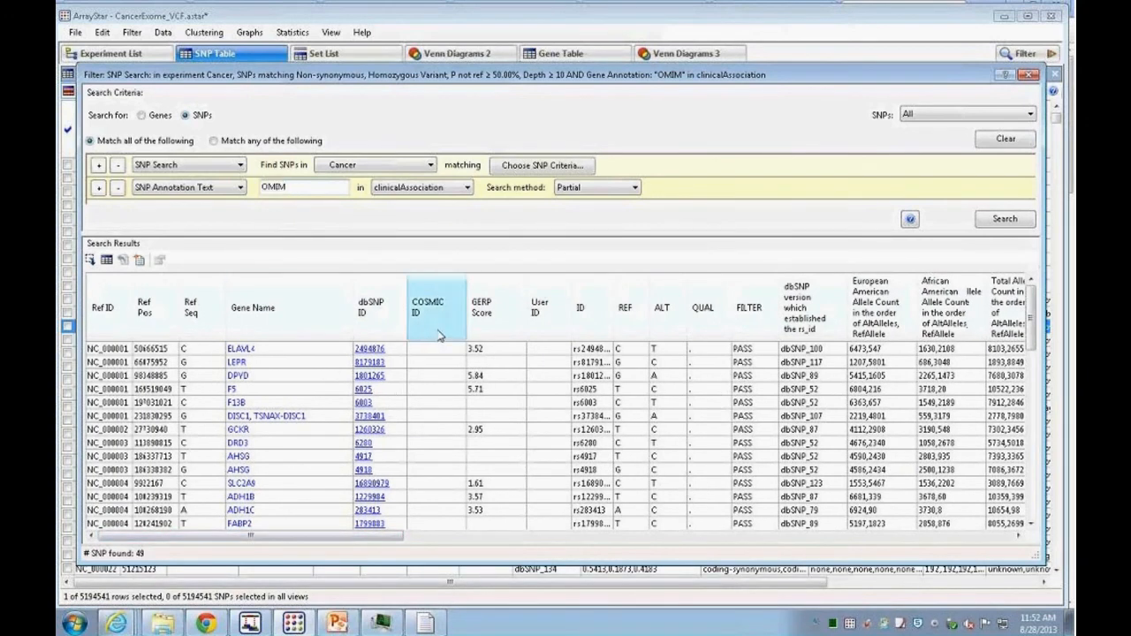
{"action": "left_click_drag", "start_coordinate": [1031, 318], "coordinate": [1039, 508]}
{"action": "left_click", "coordinate": [424, 416]}
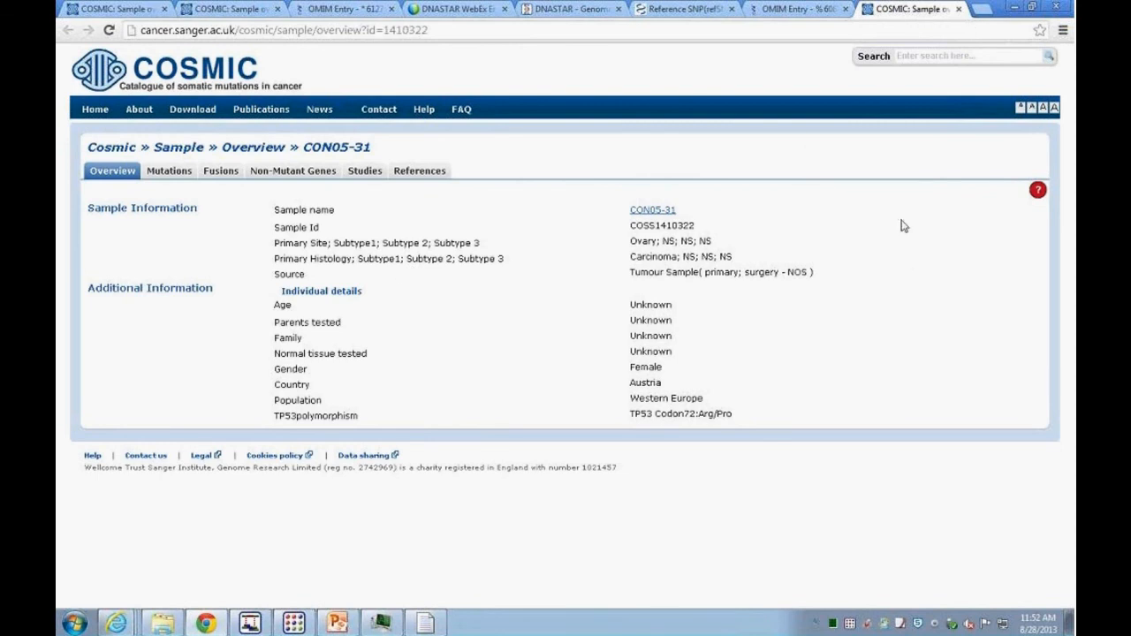
{"action": "left_click", "coordinate": [300, 621]}
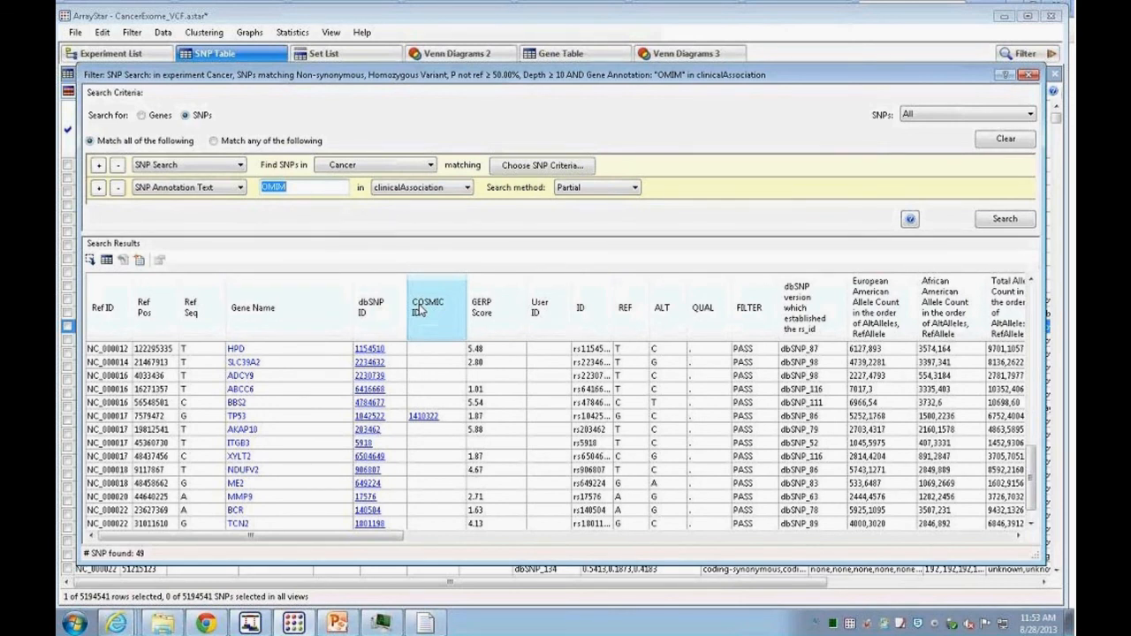
Step: Close the SNP search panel and open the Download Annotations view
{"action": "left_click_drag", "start_coordinate": [337, 76], "coordinate": [346, 85]}
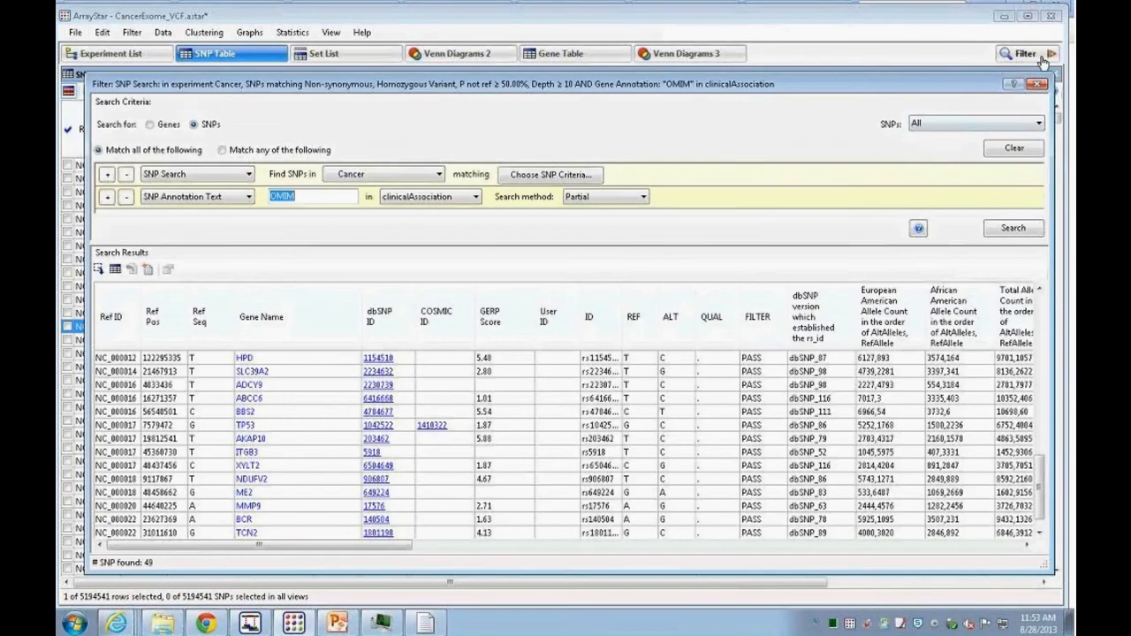
{"action": "left_click", "coordinate": [1036, 83]}
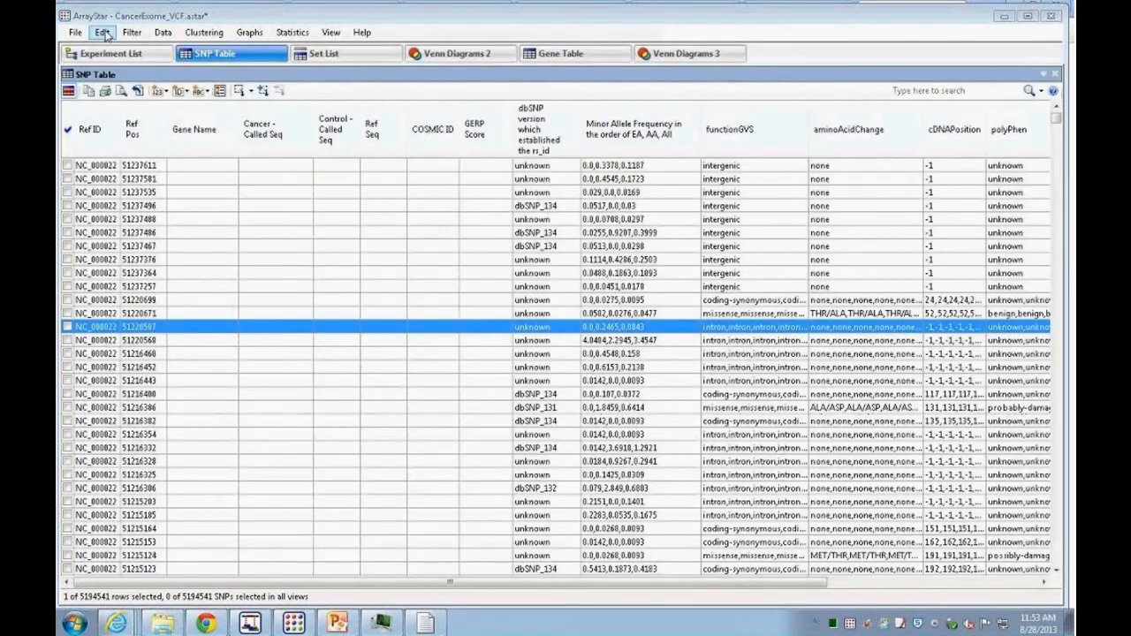
{"action": "left_click", "coordinate": [82, 34]}
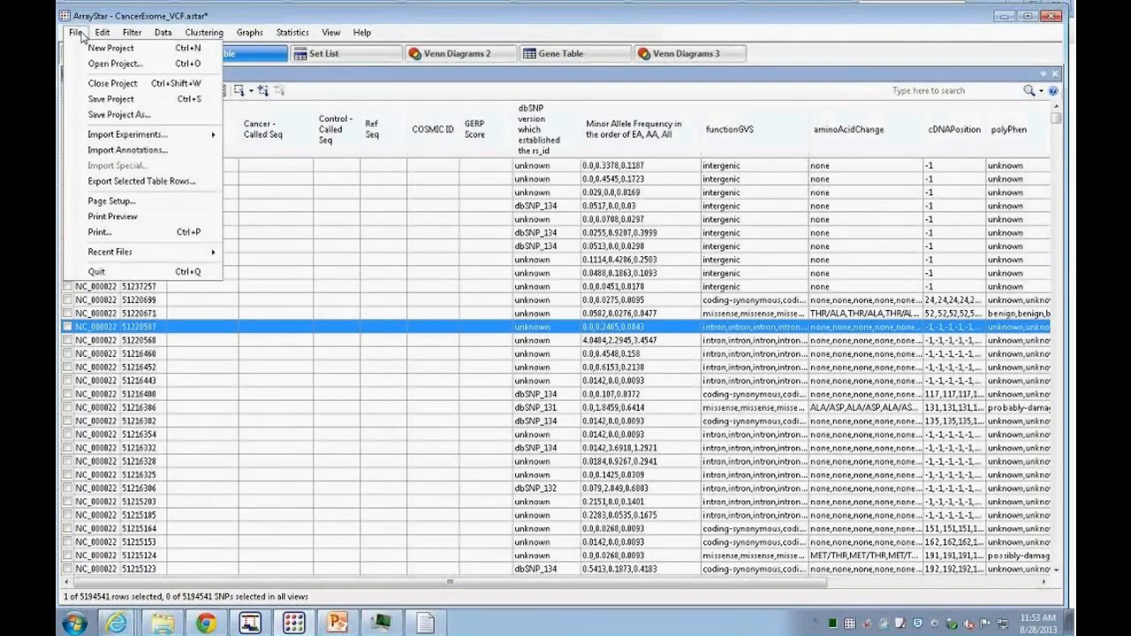
{"action": "left_click", "coordinate": [152, 34]}
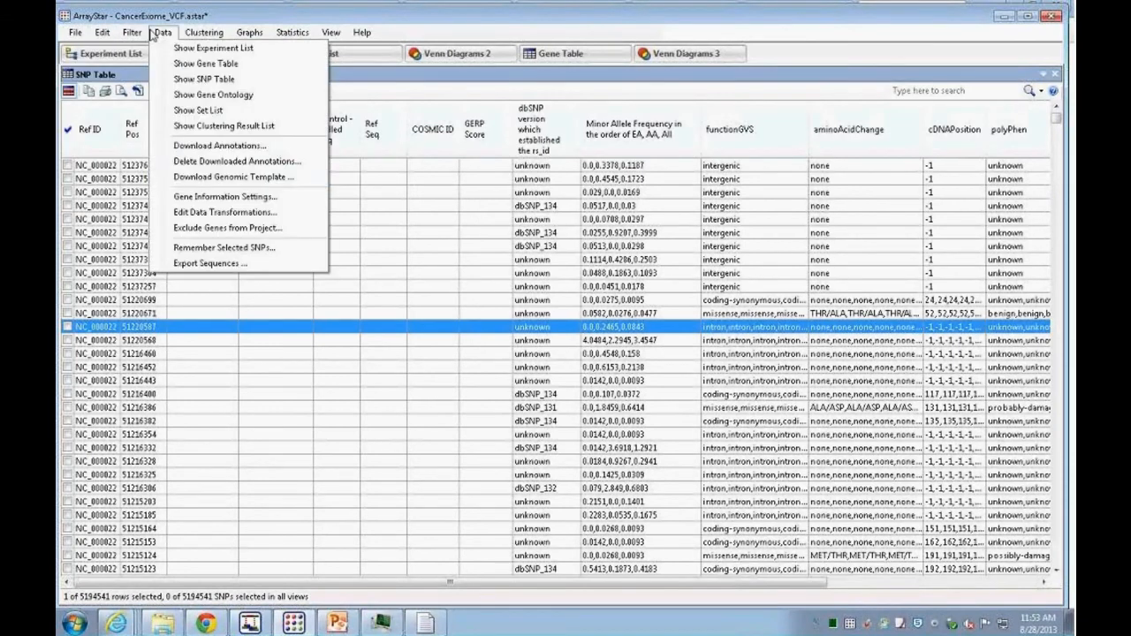
{"action": "left_click", "coordinate": [202, 146]}
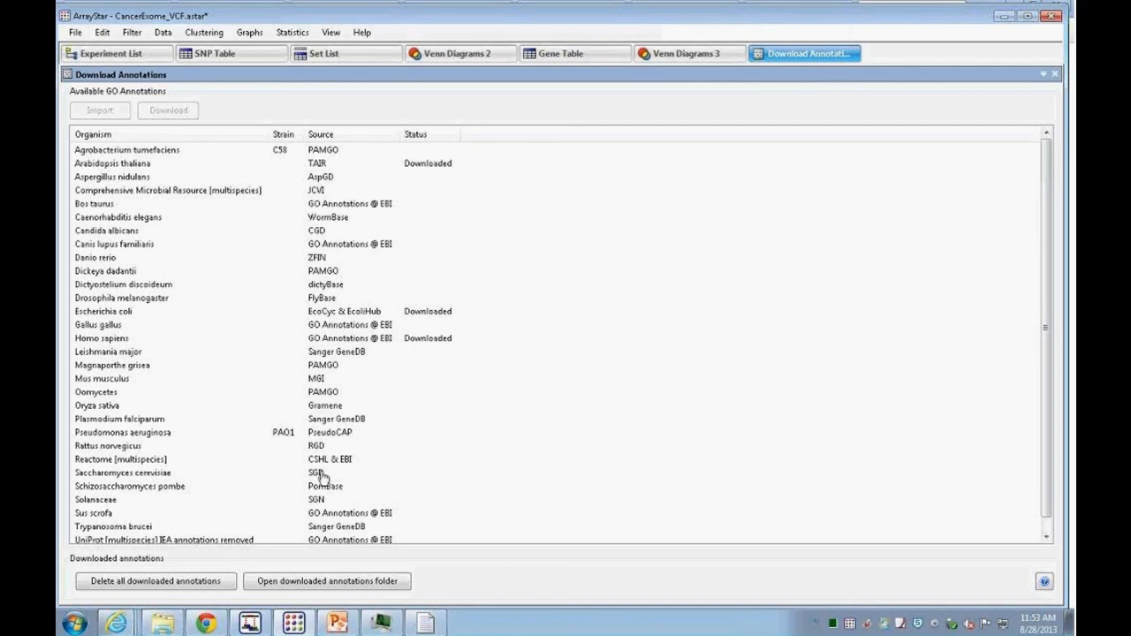
Step: Browse the Gene Table, Set List and Venn Diagrams 2 views
{"action": "left_click", "coordinate": [574, 53]}
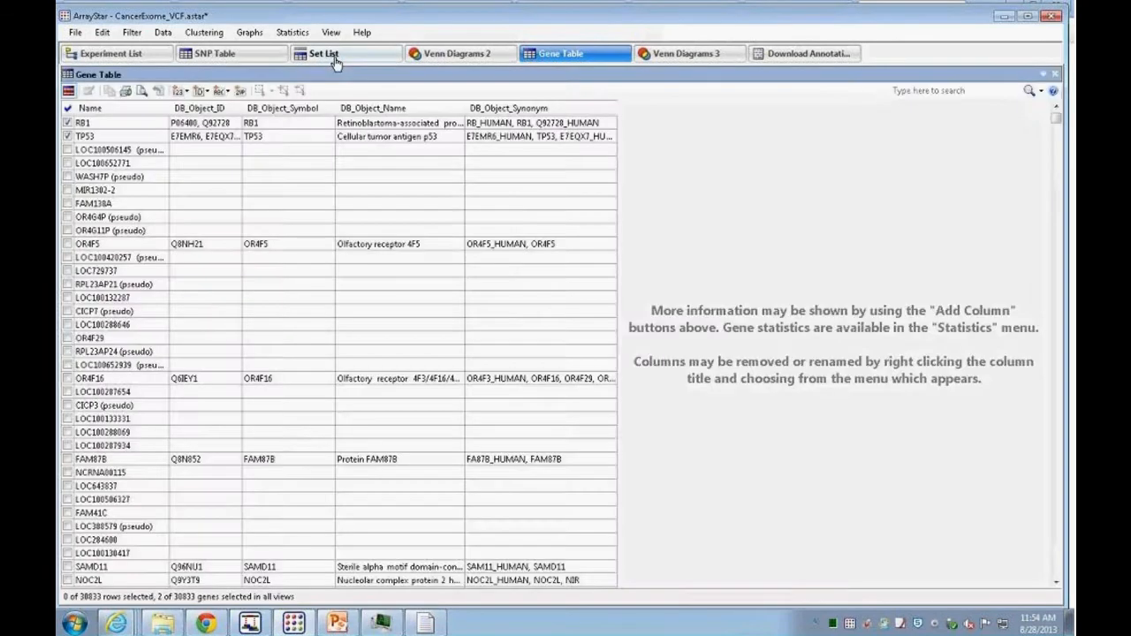
{"action": "left_click", "coordinate": [335, 60]}
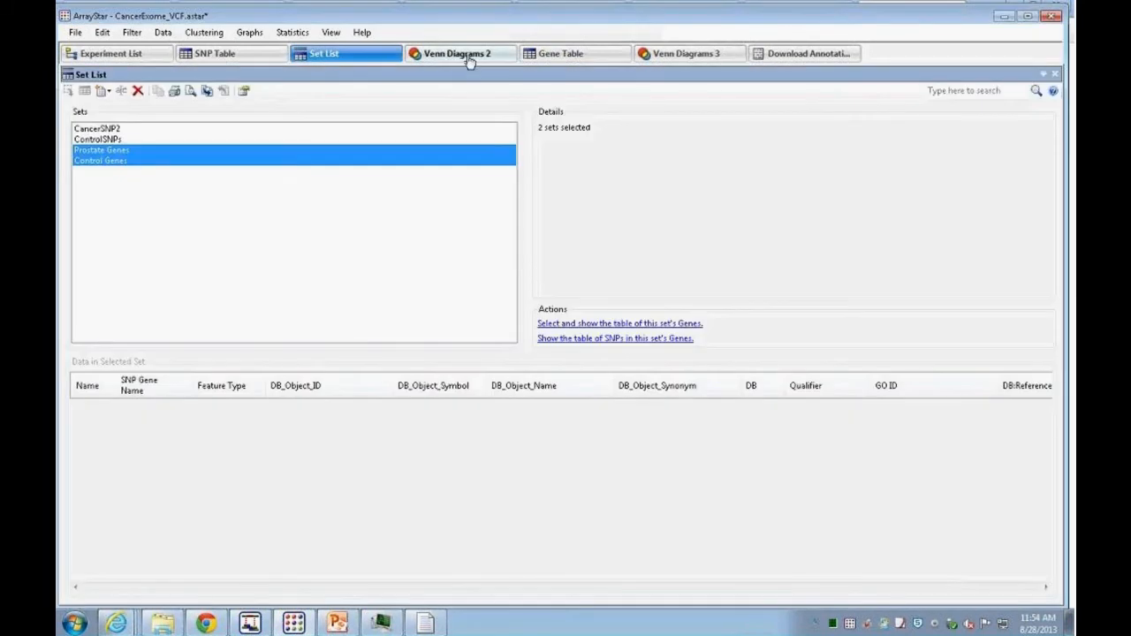
{"action": "left_click", "coordinate": [468, 58]}
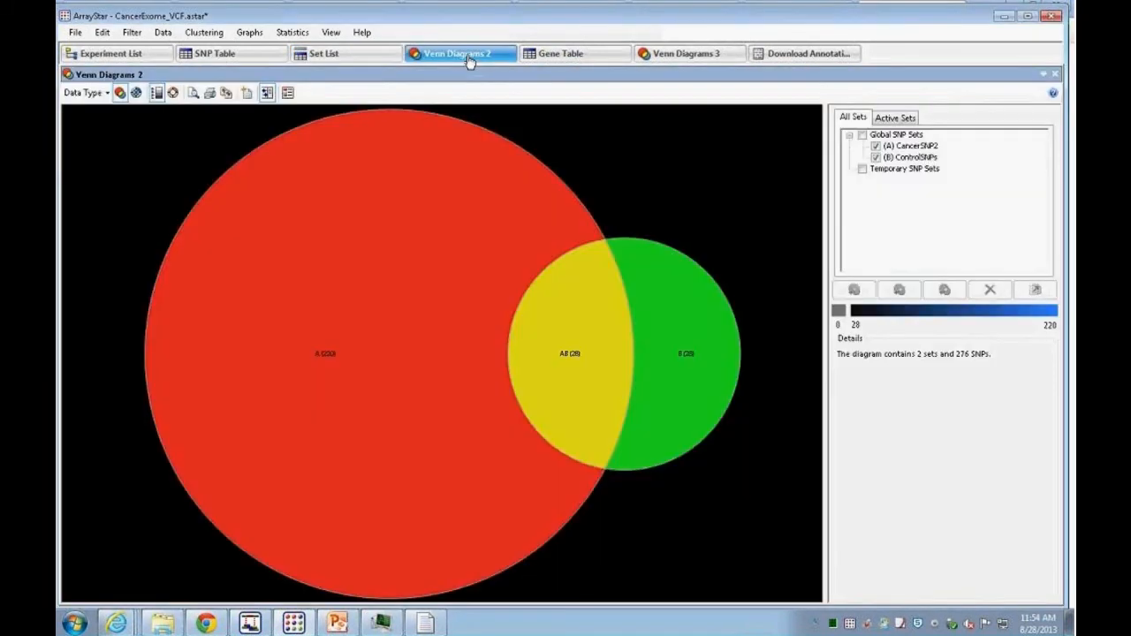